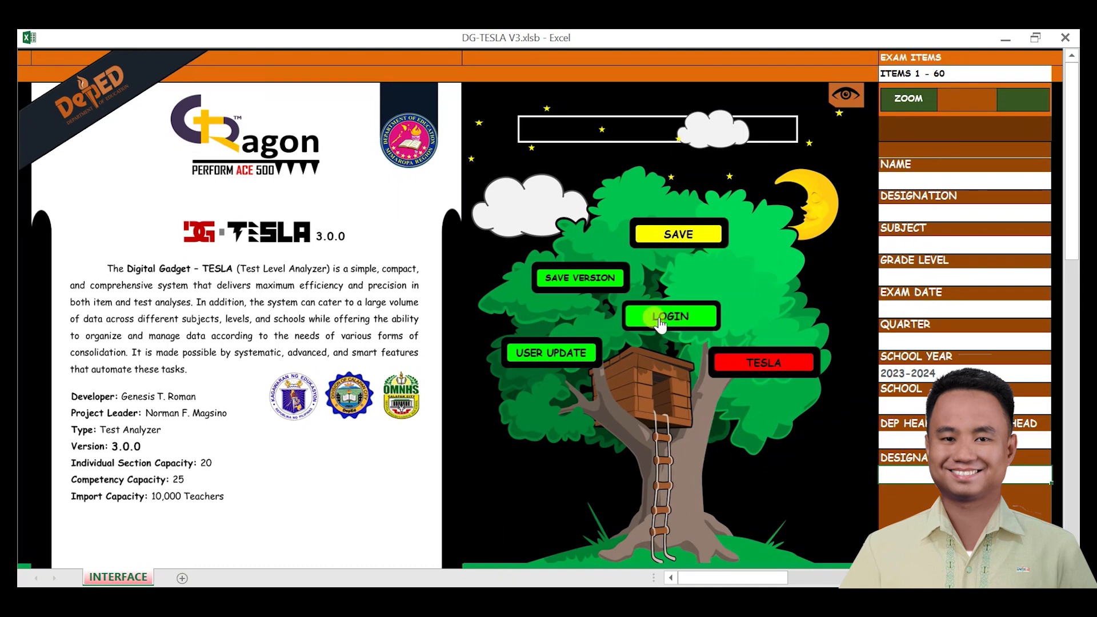
Step: Log in to the system with the username DEPED and the account password
{"action": "left_click", "coordinate": [690, 320]}
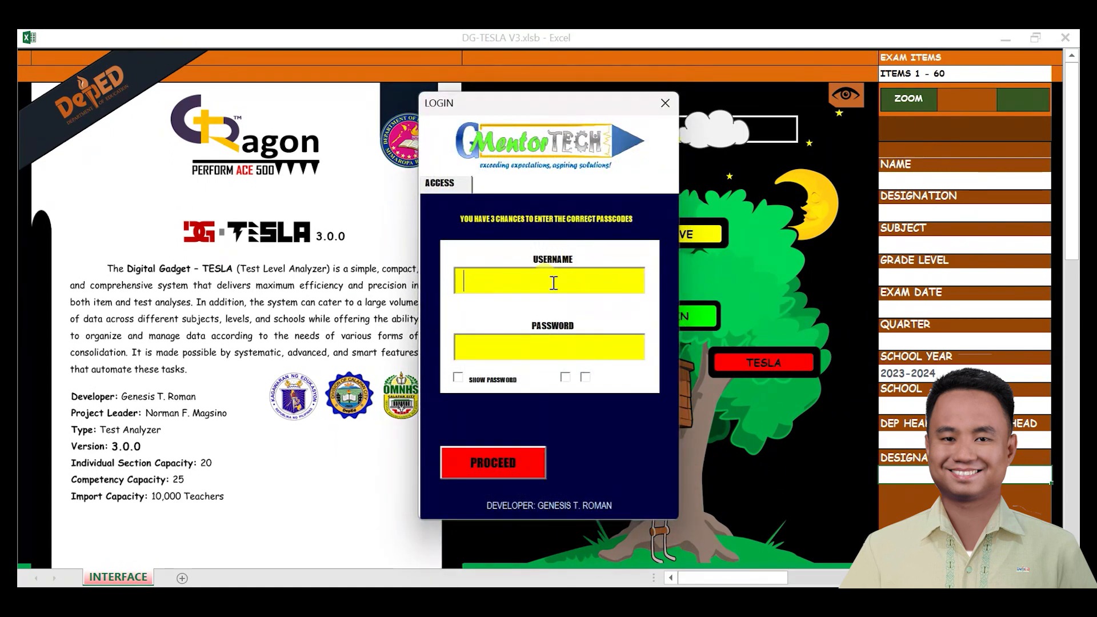
{"action": "type", "text": "DEPED"}
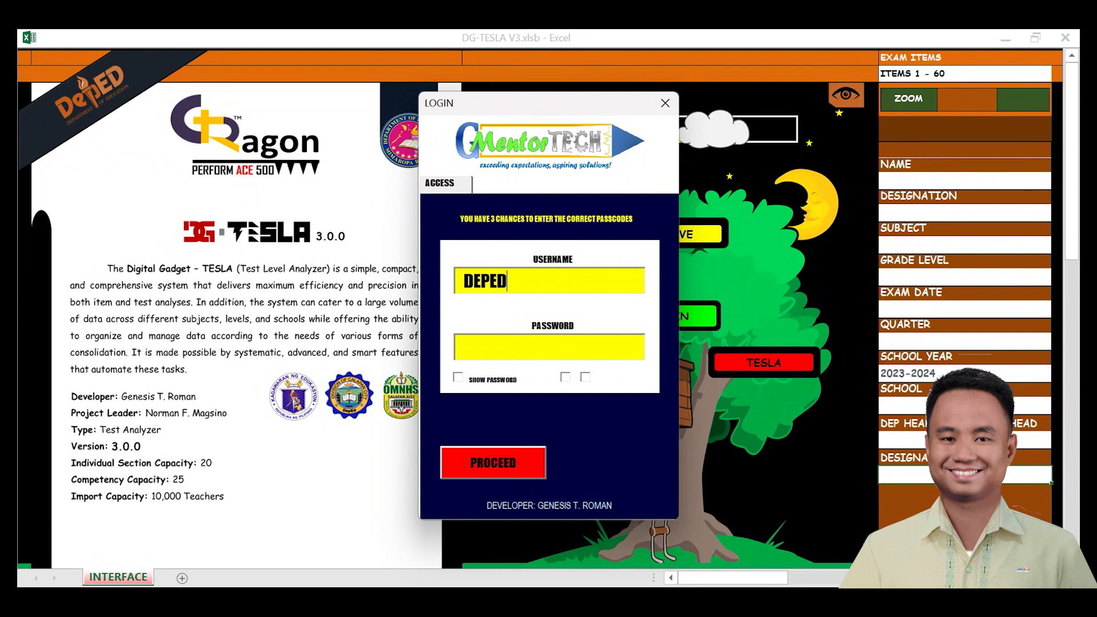
{"action": "left_click", "coordinate": [529, 354]}
{"action": "type", "text": "****"}
{"action": "left_click", "coordinate": [506, 462]}
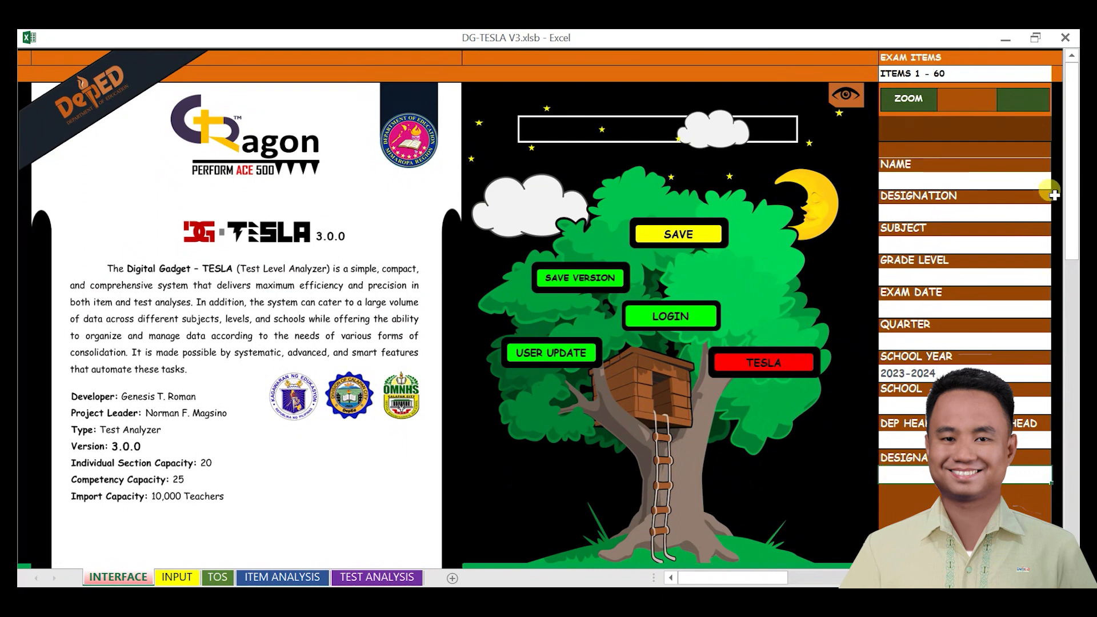
Step: Look through the exam item ranges and select ITEMS 1 - 60
{"action": "left_click", "coordinate": [965, 69]}
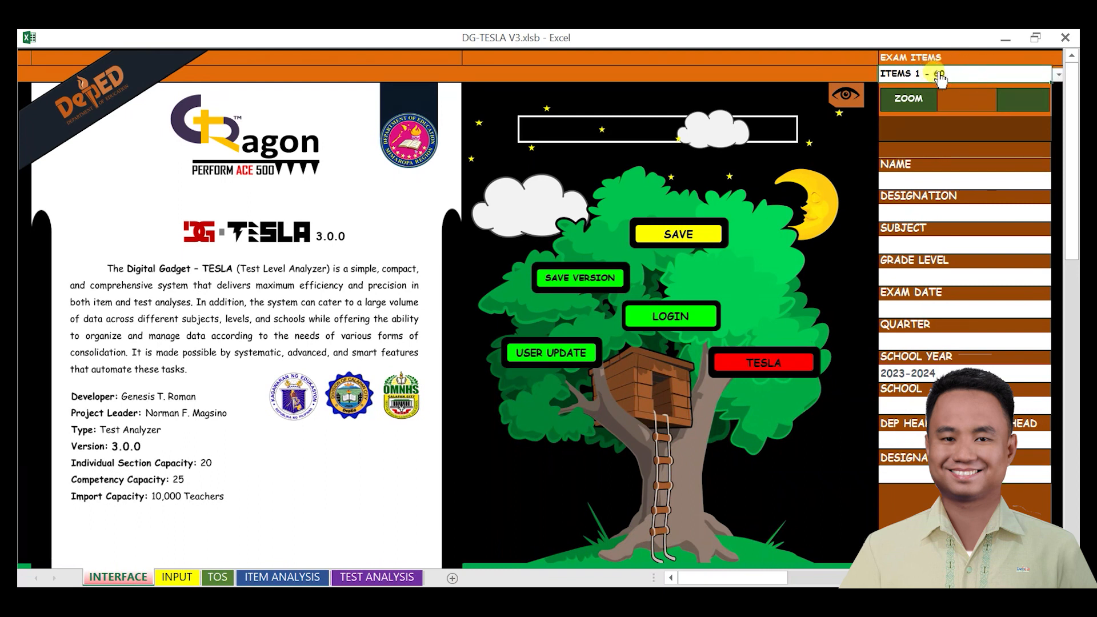
{"action": "left_click", "coordinate": [1058, 75]}
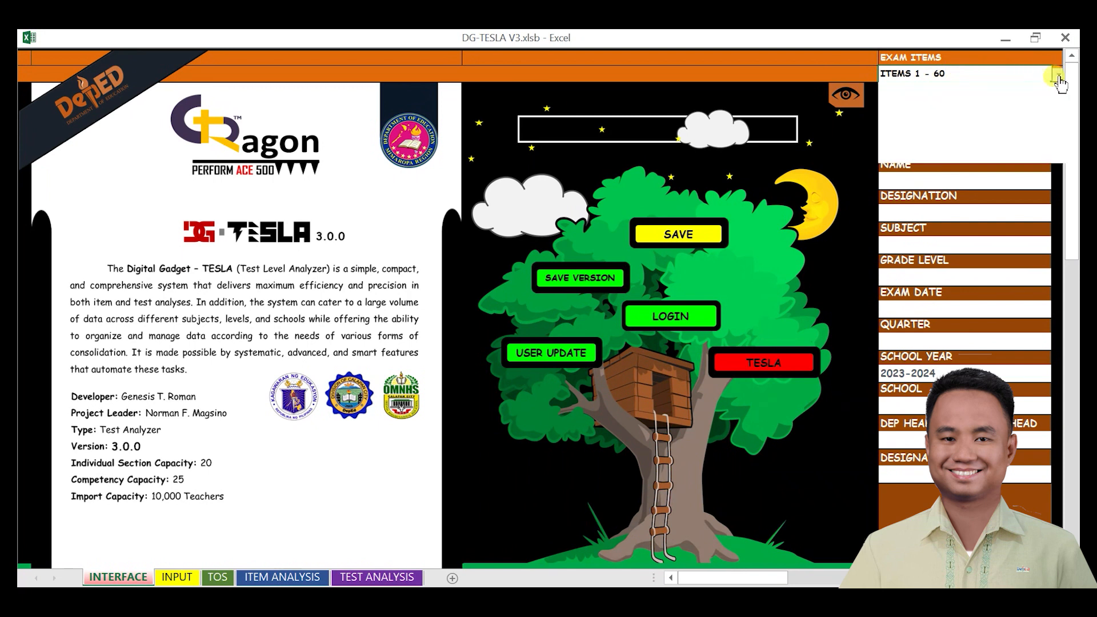
{"action": "left_click_drag", "start_coordinate": [1061, 112], "coordinate": [1059, 86]}
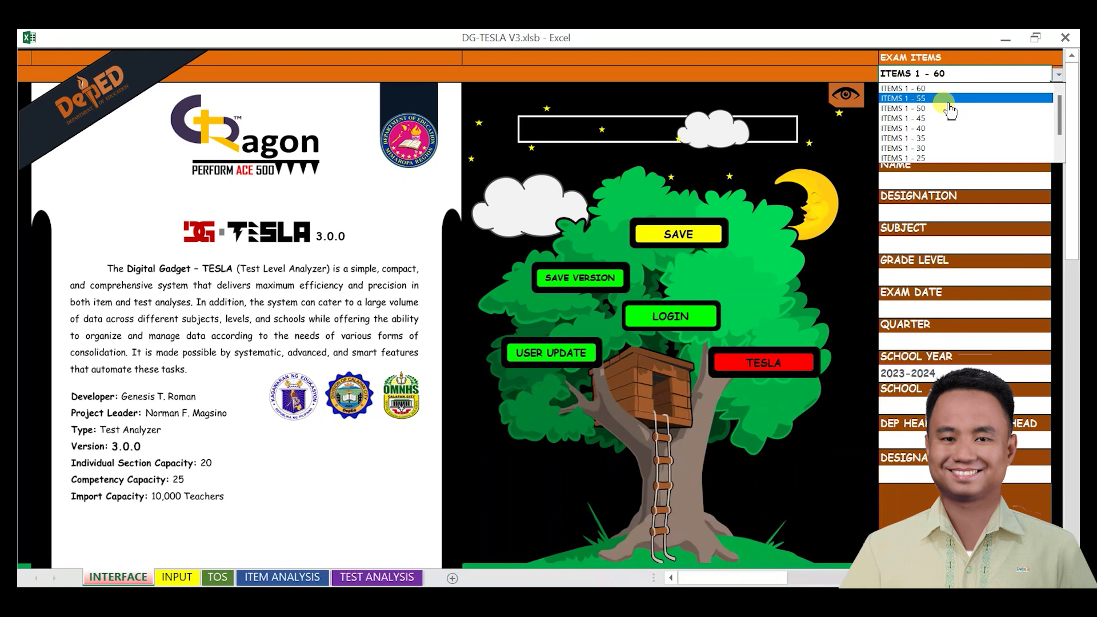
{"action": "left_click_drag", "start_coordinate": [1058, 108], "coordinate": [1063, 146]}
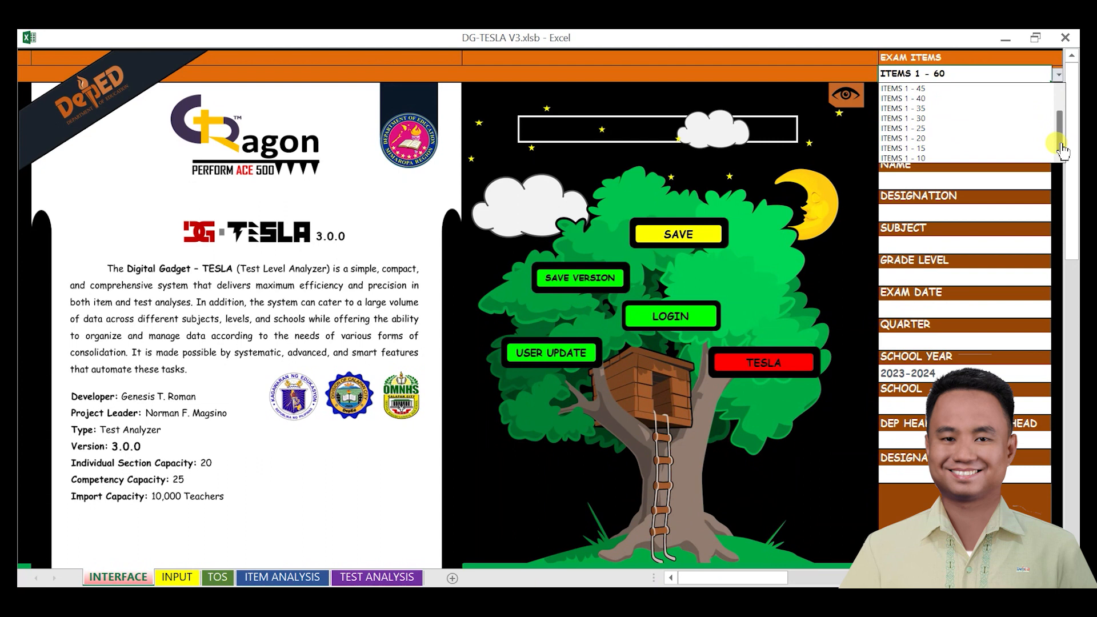
{"action": "left_click_drag", "start_coordinate": [1061, 134], "coordinate": [1059, 92]}
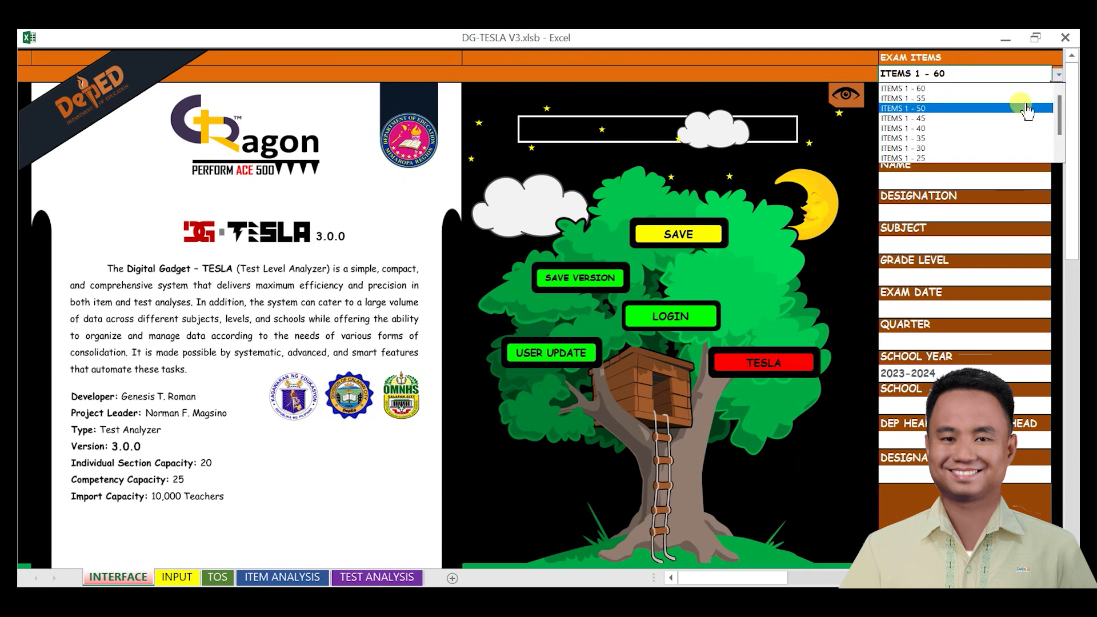
{"action": "left_click", "coordinate": [938, 89]}
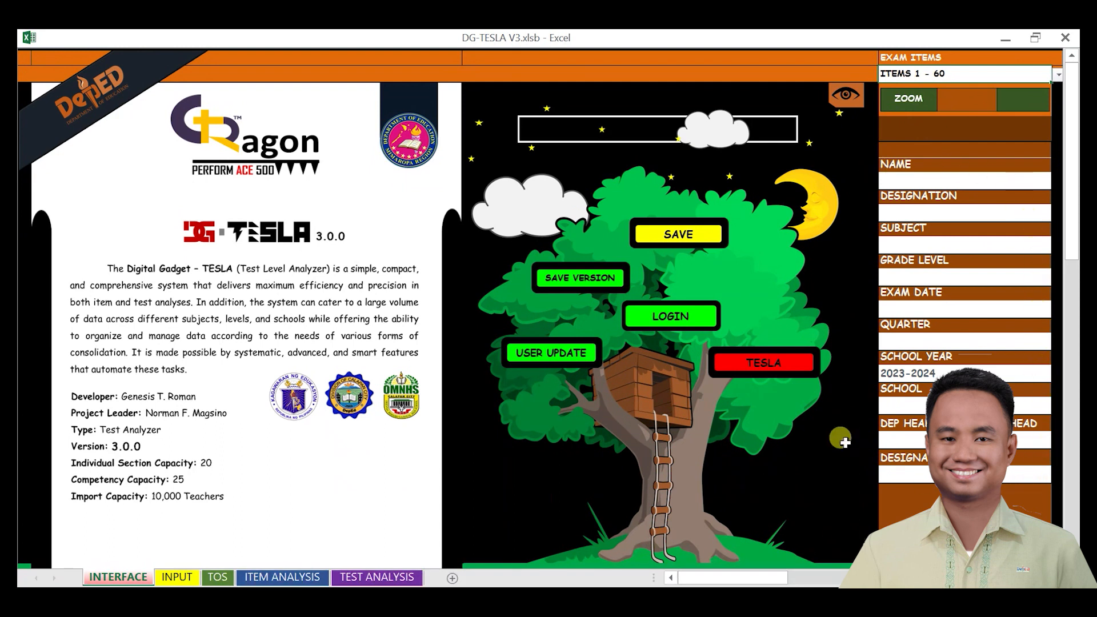
Step: Review the Name and Designation fields and examine the available subject choices without selecting one
{"action": "left_click", "coordinate": [913, 179]}
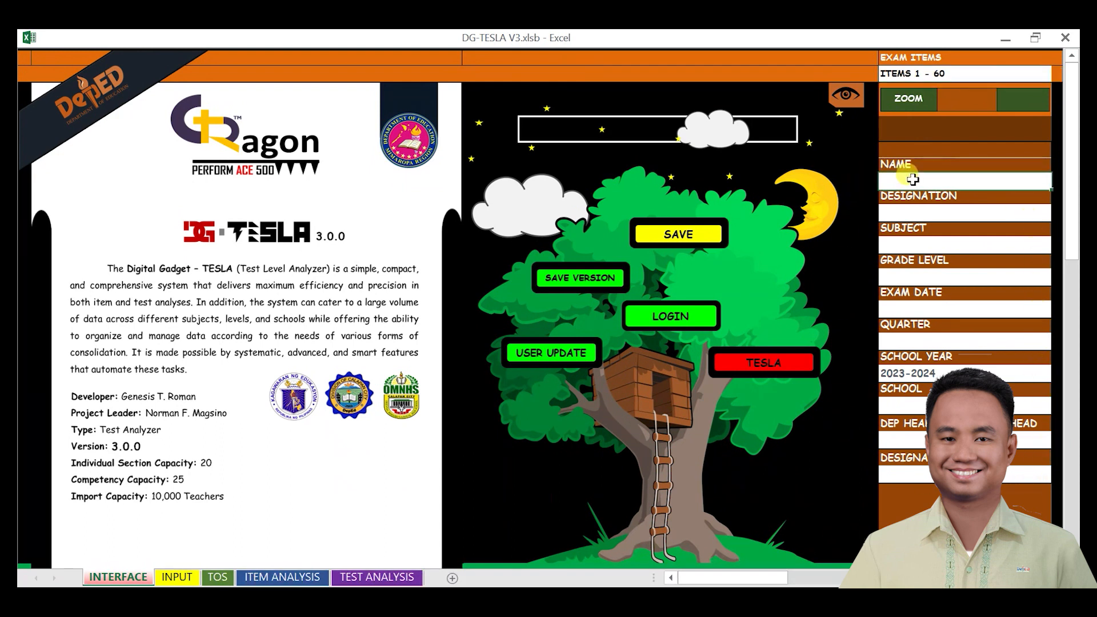
{"action": "left_click", "coordinate": [918, 214]}
{"action": "left_click", "coordinate": [925, 246]}
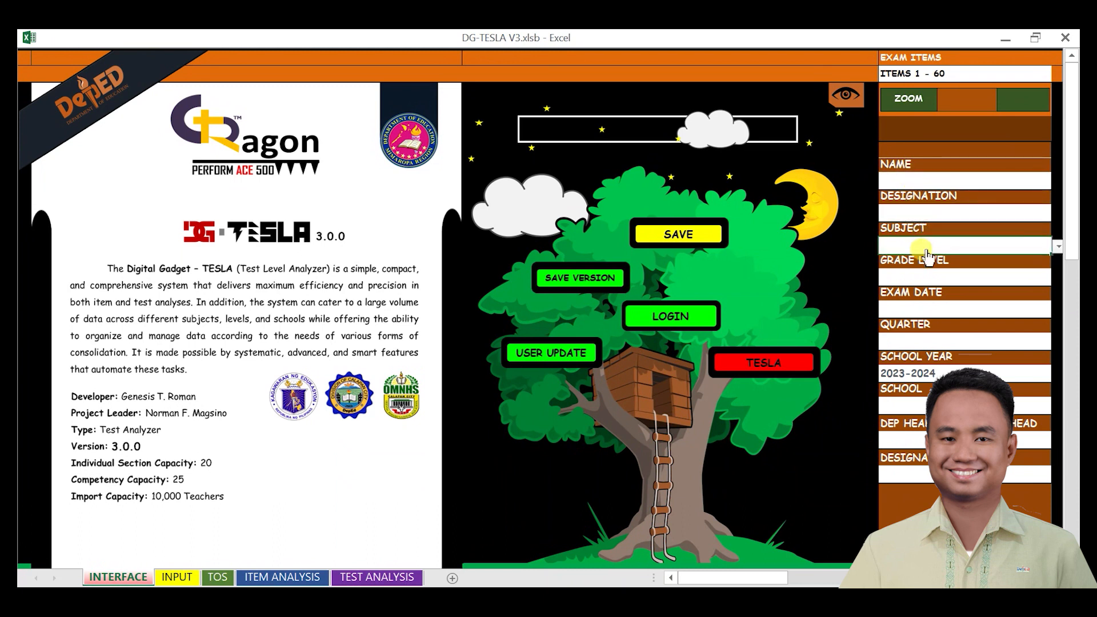
{"action": "left_click", "coordinate": [1058, 246]}
{"action": "scroll", "coordinate": [1000, 287], "scroll_direction": "down", "scroll_amount": 10}
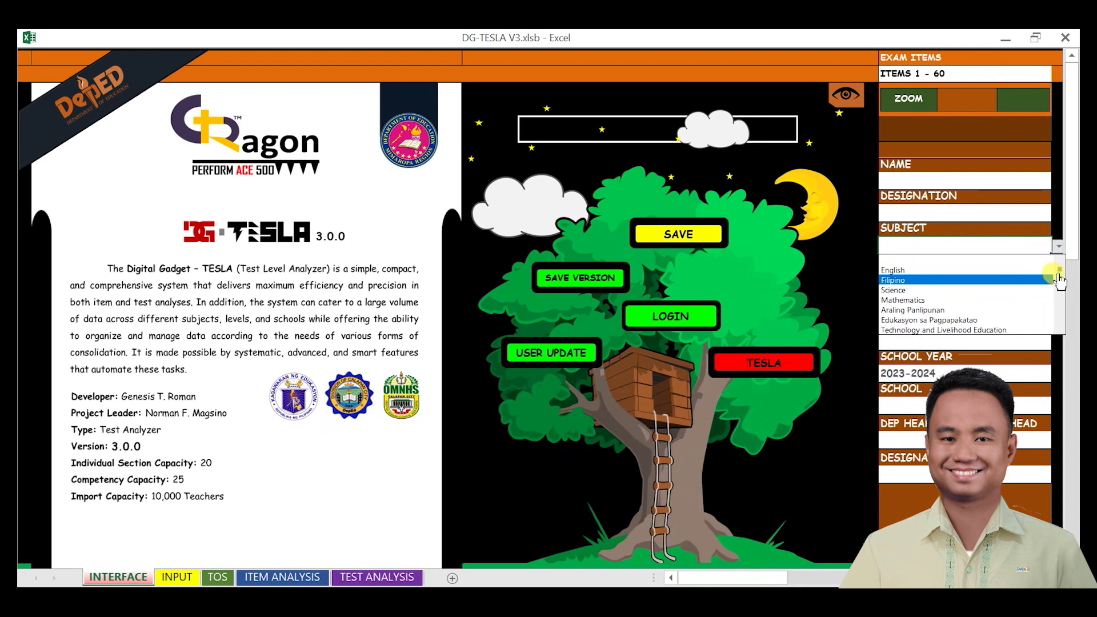
{"action": "left_click_drag", "start_coordinate": [1058, 282], "coordinate": [1058, 261]}
{"action": "left_click", "coordinate": [1038, 240]}
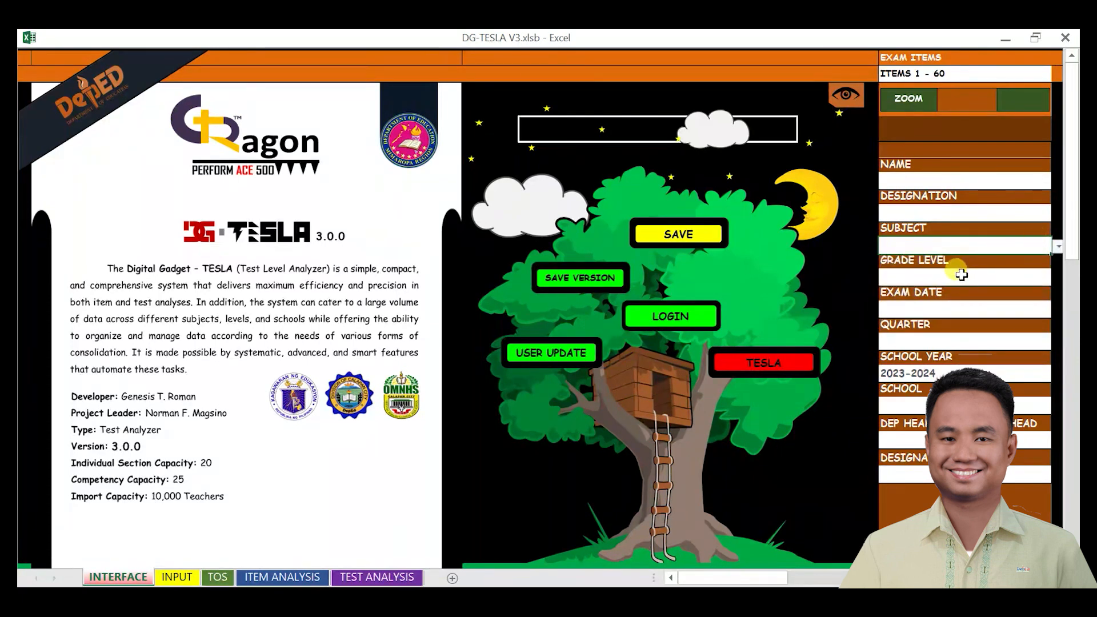
Step: Set the grade level to 1
{"action": "left_click", "coordinate": [1020, 280]}
{"action": "left_click", "coordinate": [1059, 279]}
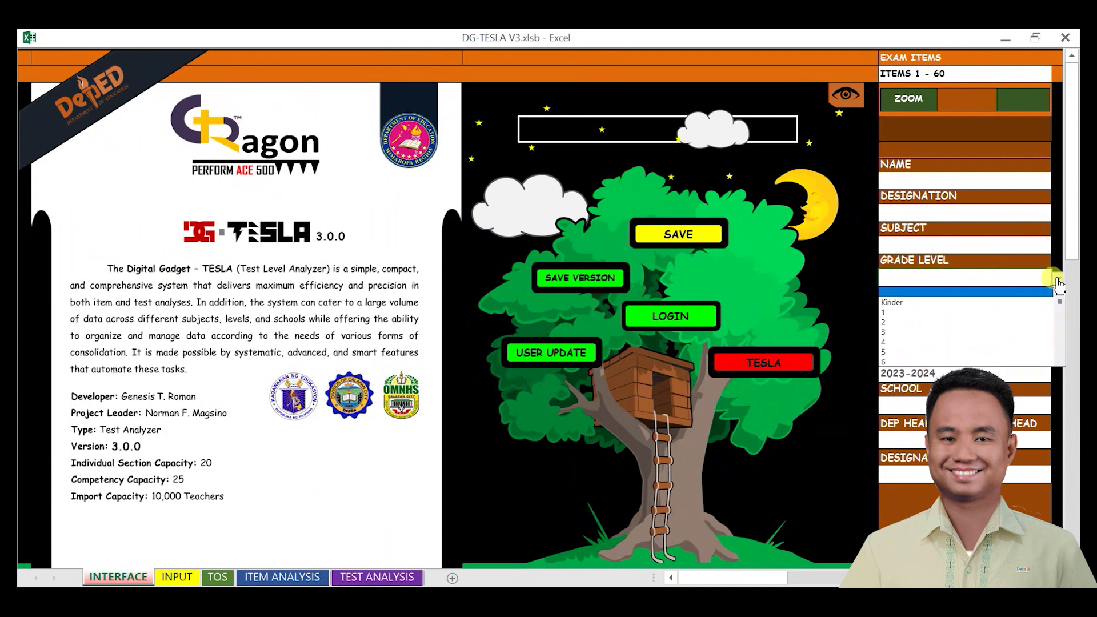
{"action": "left_click", "coordinate": [1036, 313]}
Step: Review the exam date, quarter, school year, school, head and head's designation fields, including the quarter and school choices
{"action": "left_click", "coordinate": [990, 307]}
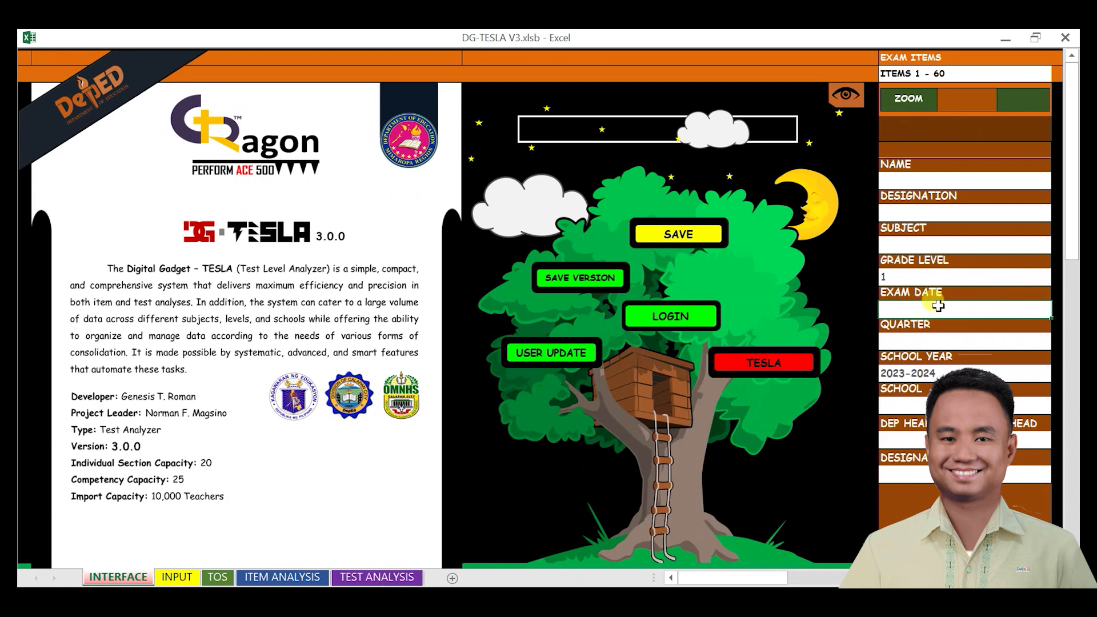
{"action": "left_click", "coordinate": [952, 344]}
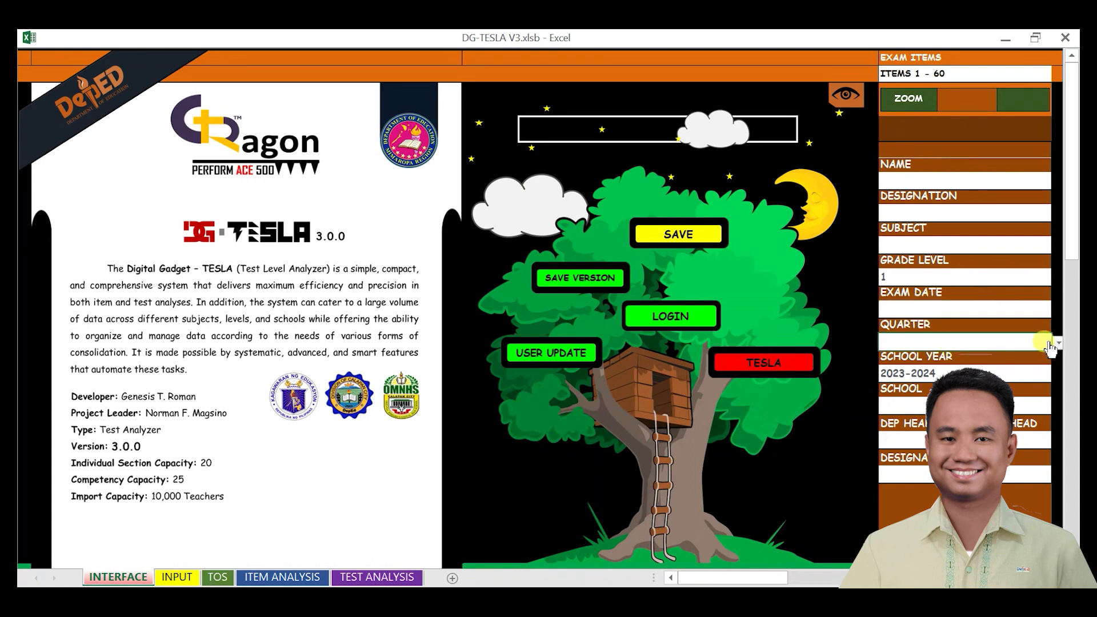
{"action": "left_click", "coordinate": [1059, 344]}
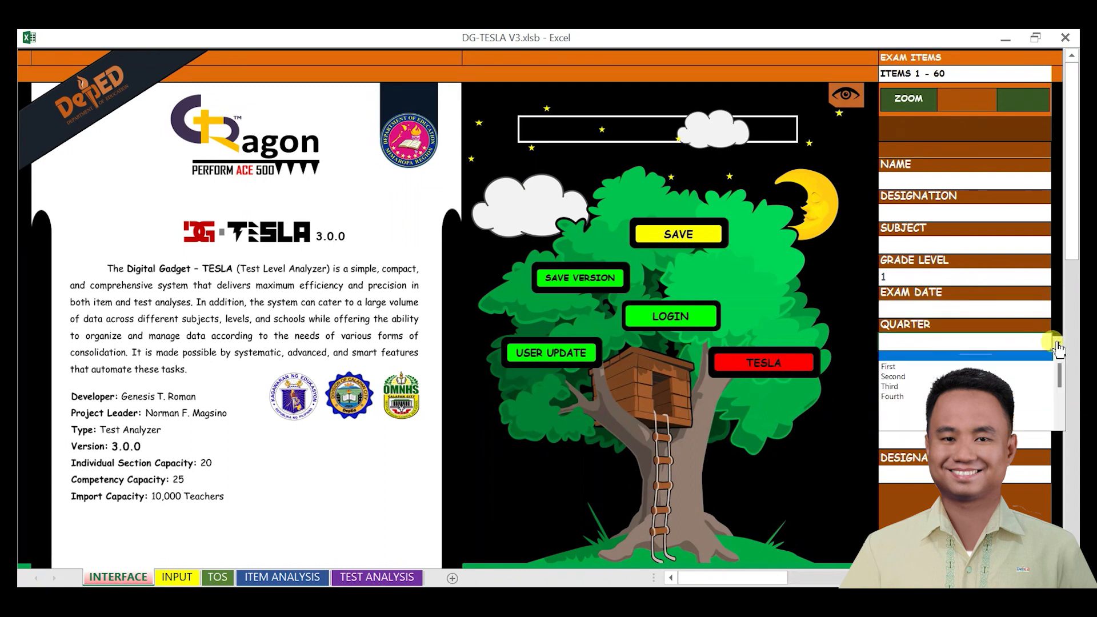
{"action": "left_click", "coordinate": [973, 345]}
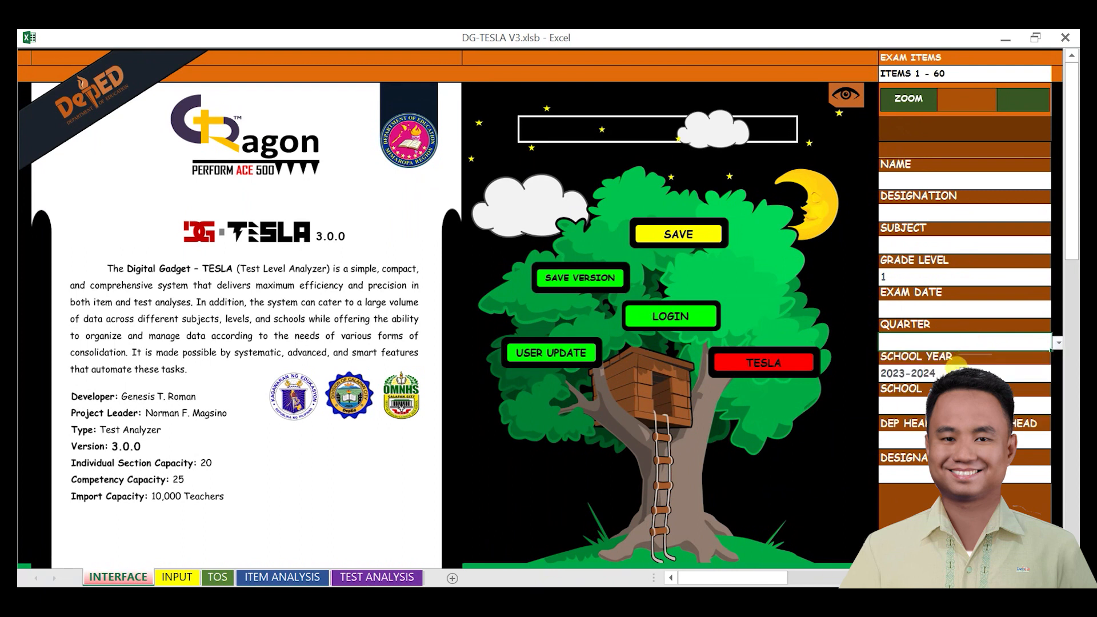
{"action": "left_click", "coordinate": [942, 374]}
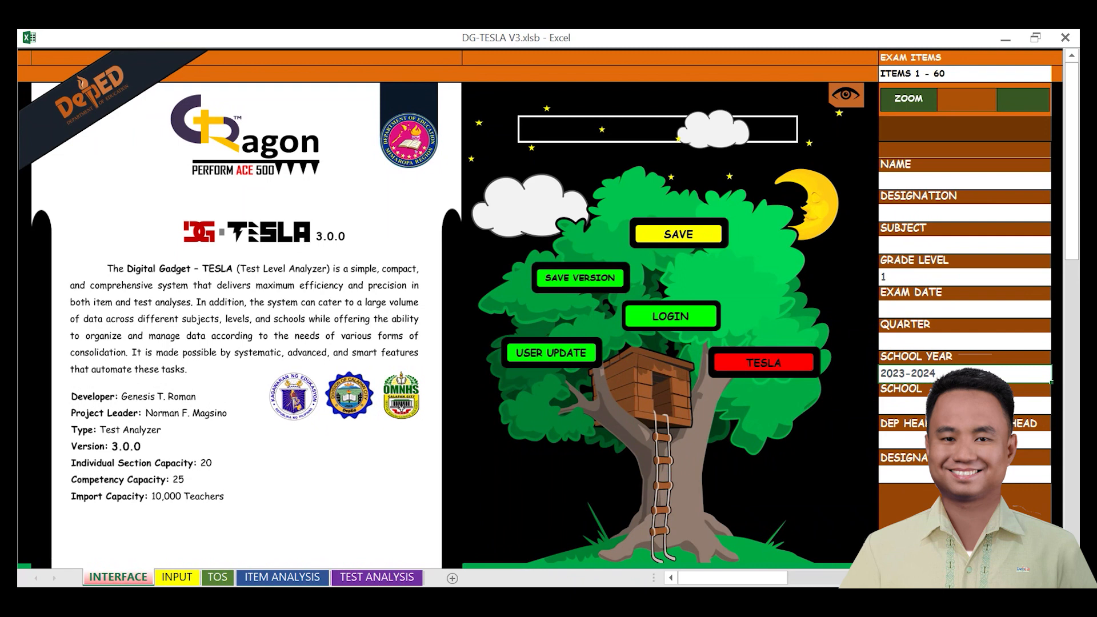
{"action": "left_click", "coordinate": [972, 407]}
{"action": "left_click", "coordinate": [1059, 407]}
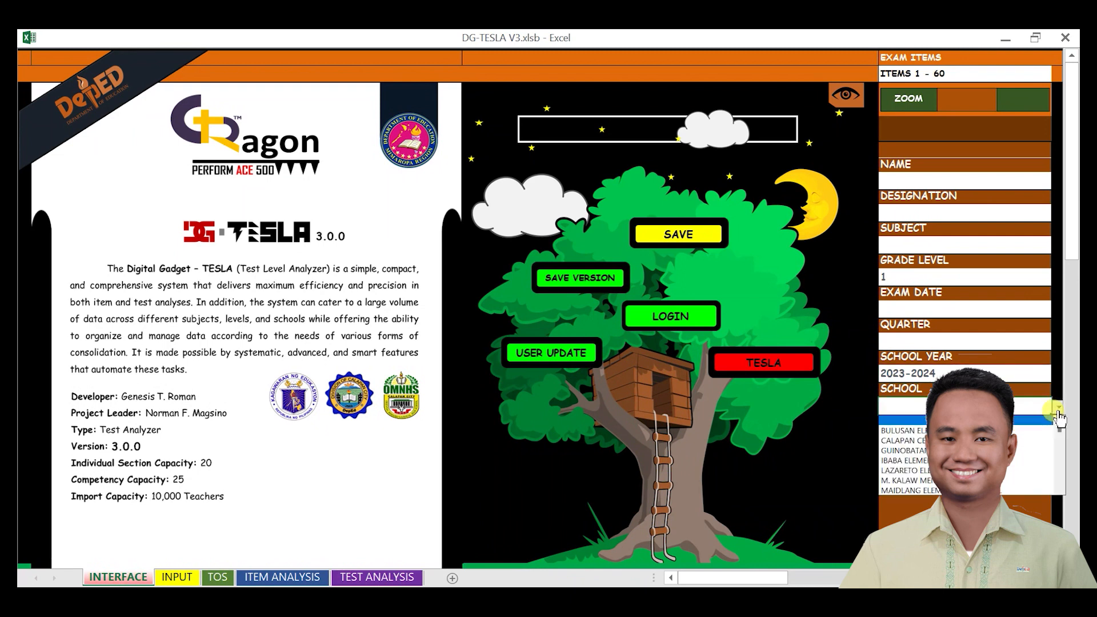
{"action": "left_click", "coordinate": [1030, 403]}
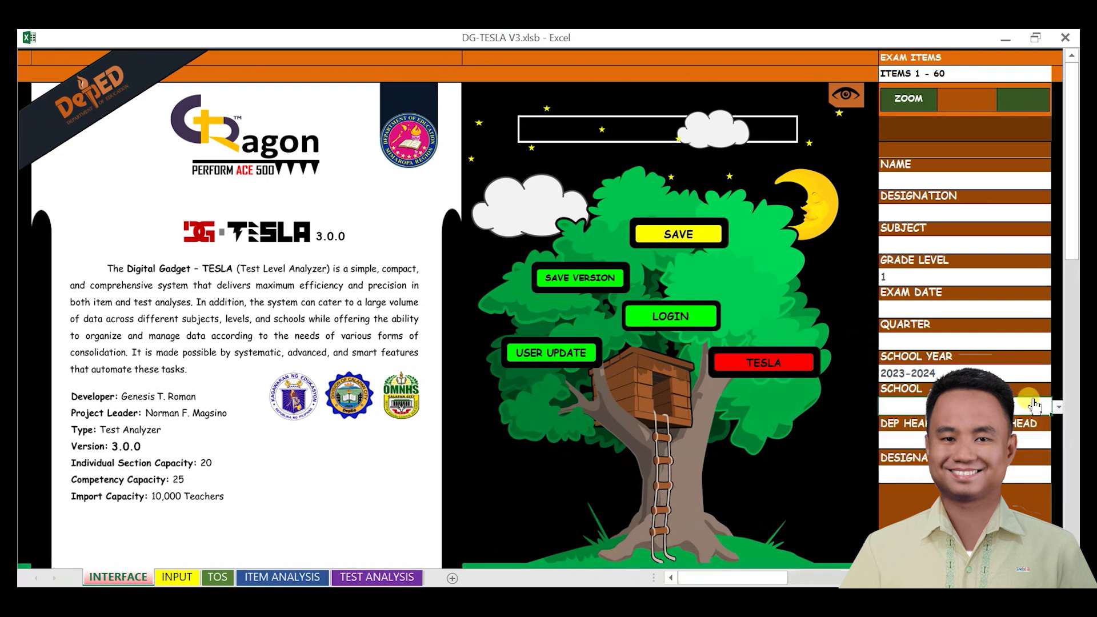
{"action": "left_click", "coordinate": [972, 440]}
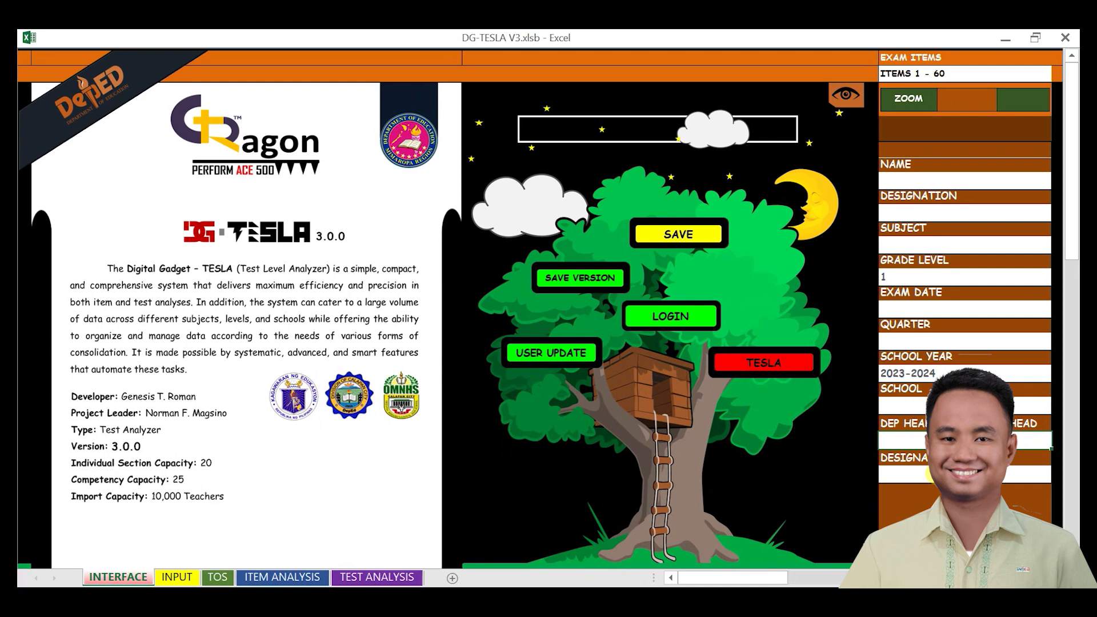
{"action": "left_click", "coordinate": [937, 474]}
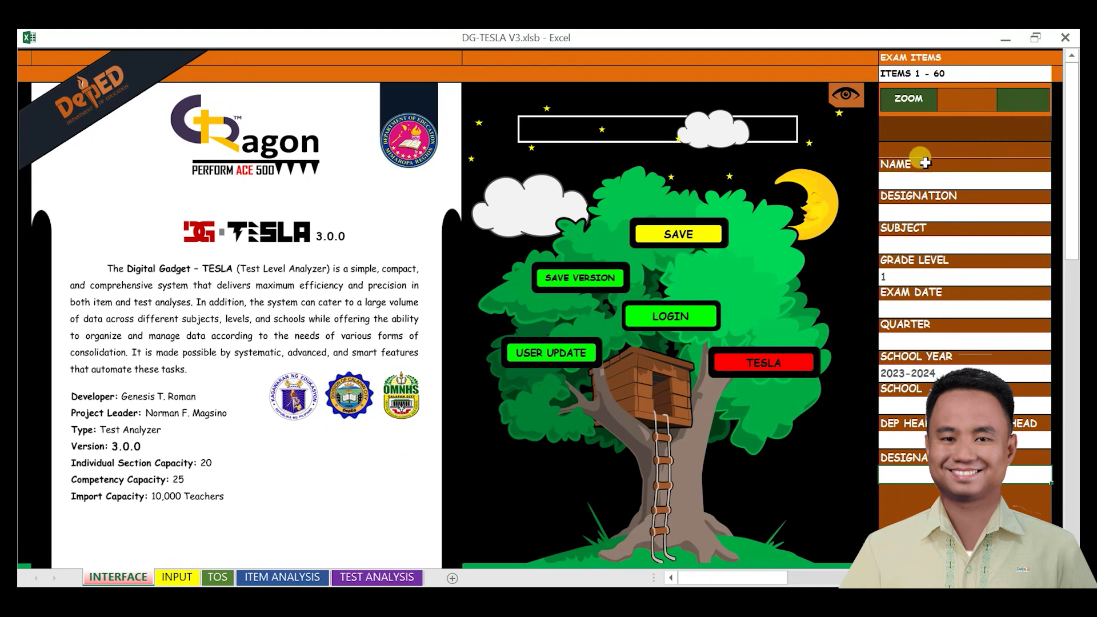
Step: Try the Small, Medium and Large zoom presets for the interface, finishing with Small
{"action": "left_click", "coordinate": [915, 103]}
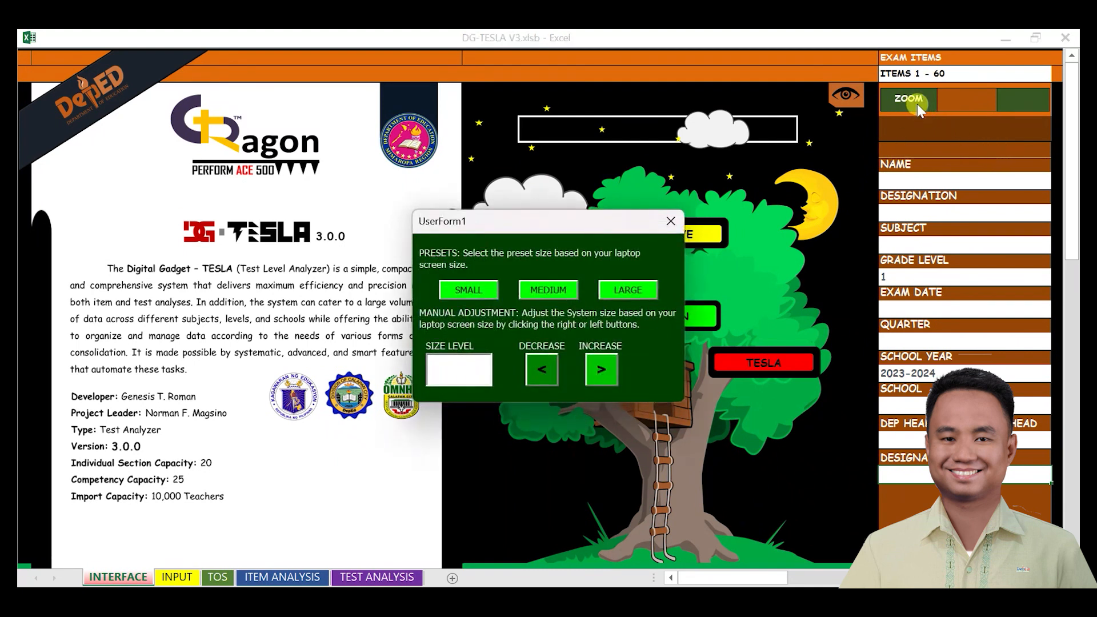
{"action": "left_click", "coordinate": [479, 295]}
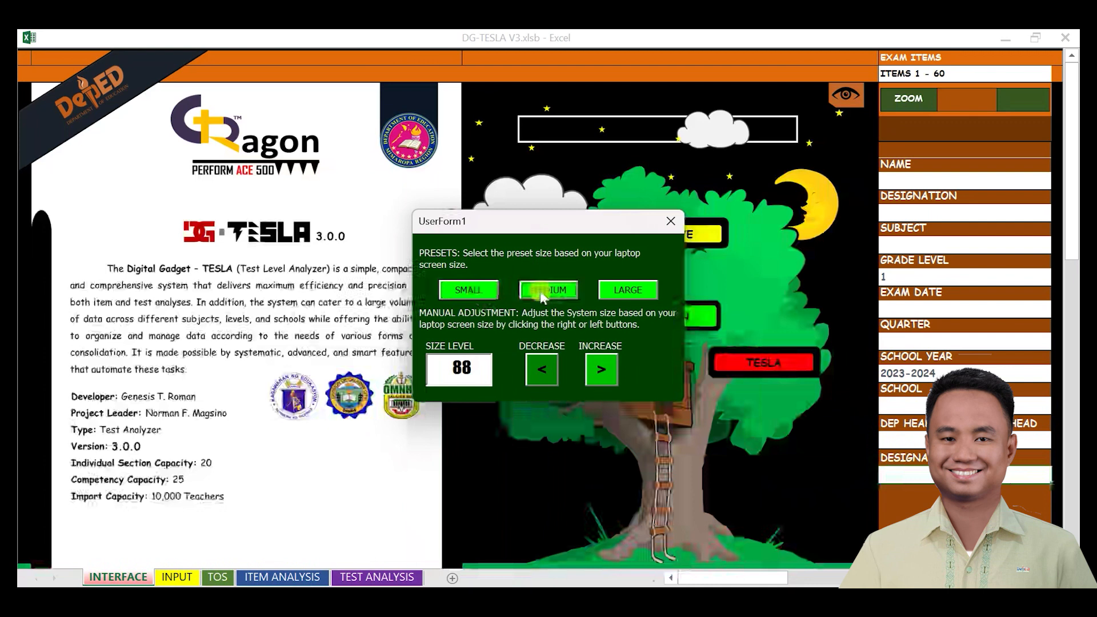
{"action": "left_click", "coordinate": [542, 294]}
{"action": "left_click", "coordinate": [616, 297]}
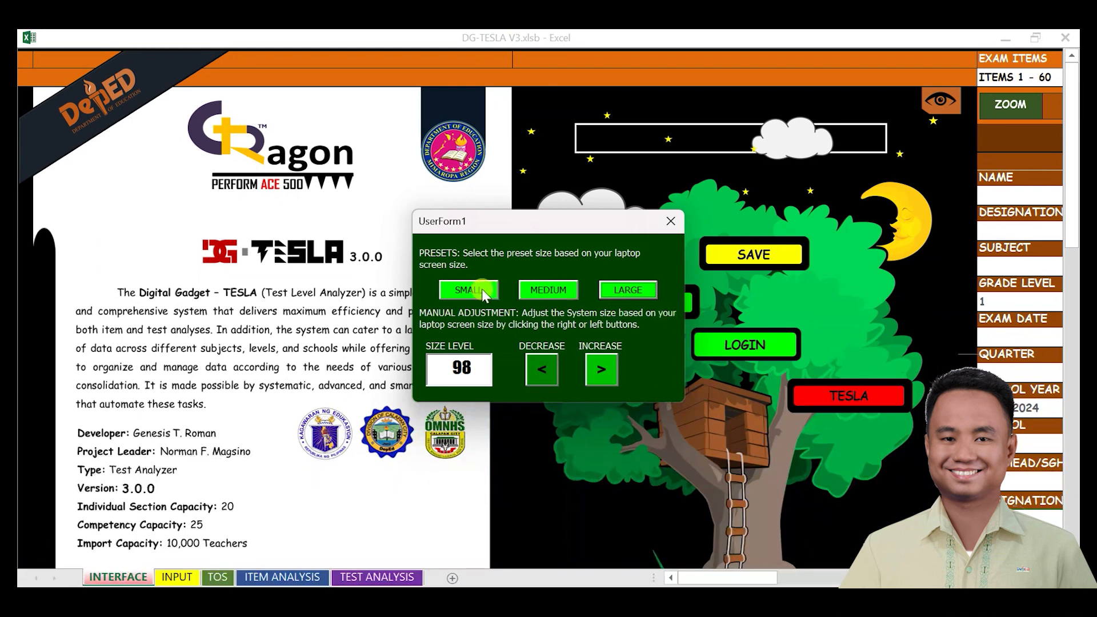
{"action": "left_click", "coordinate": [499, 292]}
{"action": "left_click", "coordinate": [549, 290]}
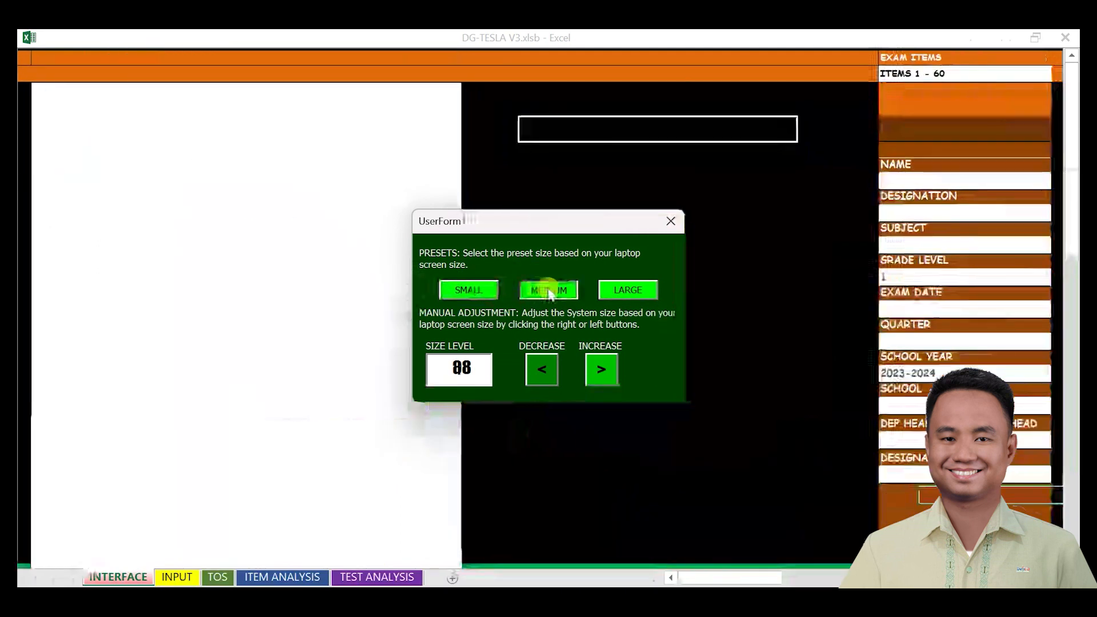
{"action": "left_click", "coordinate": [644, 297]}
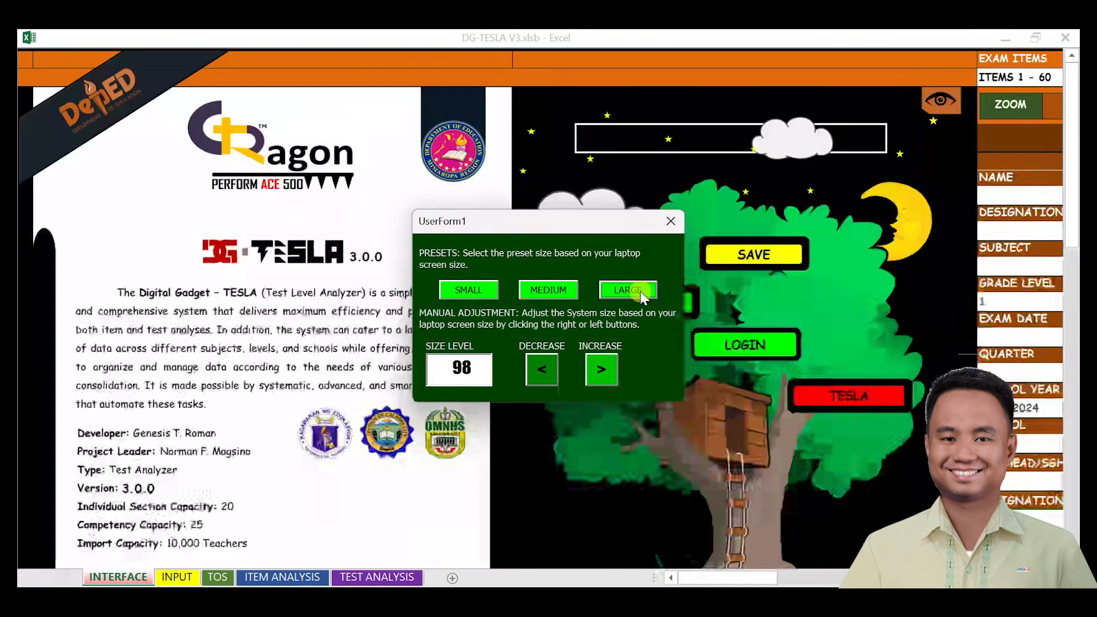
{"action": "left_click", "coordinate": [469, 291]}
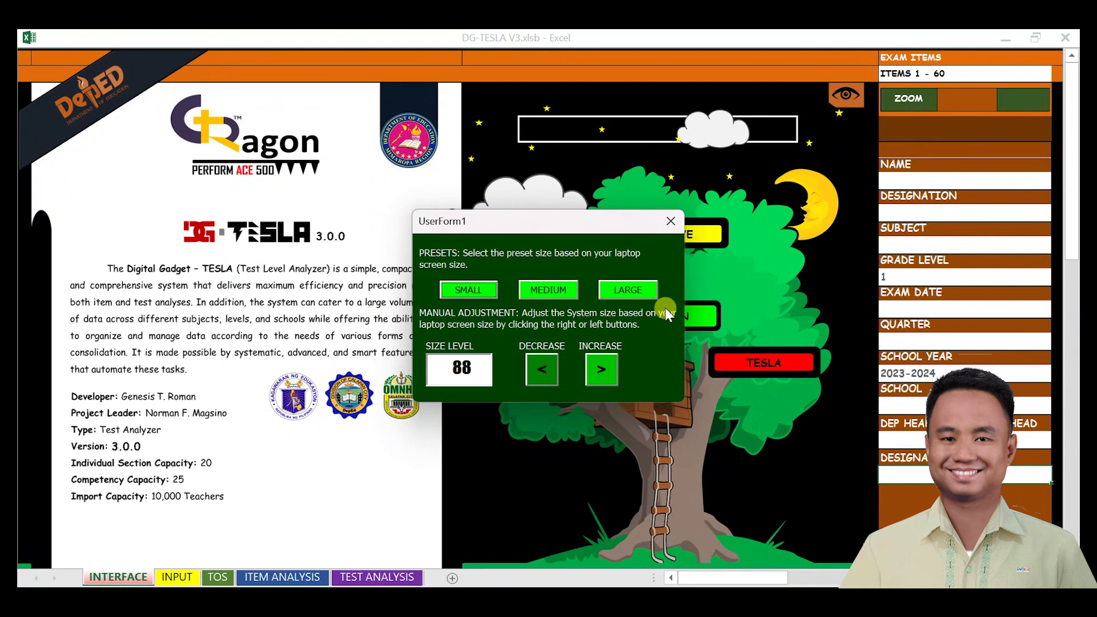
Step: Manually increase the size level to 92, decrease it back to 88, and close the zoom form
{"action": "left_click", "coordinate": [604, 370]}
{"action": "left_click", "coordinate": [606, 367]}
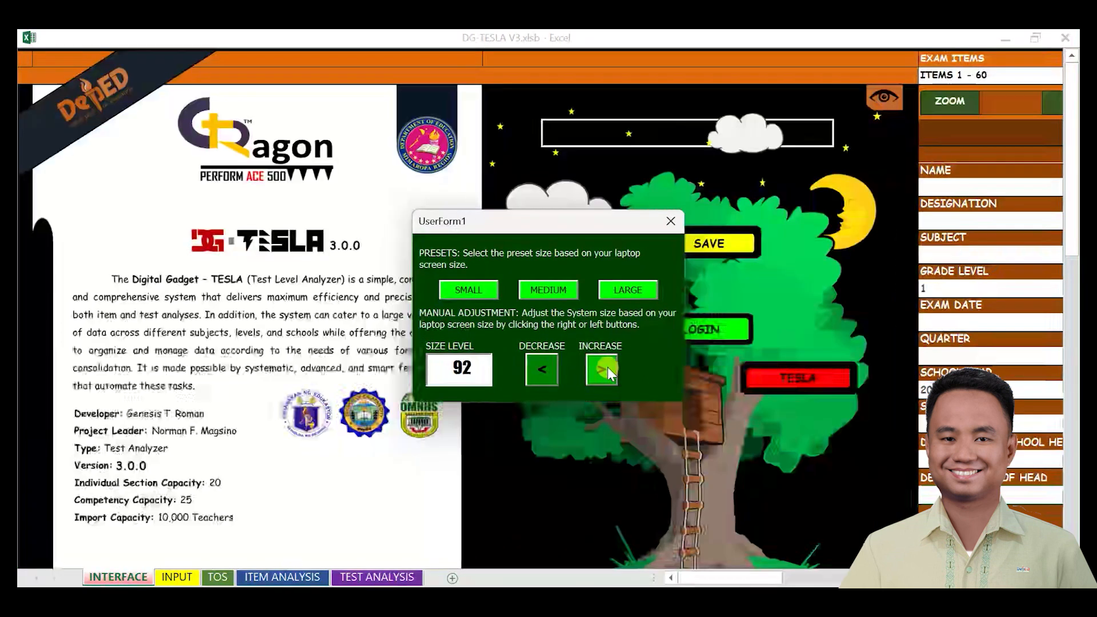
{"action": "left_click", "coordinate": [551, 369]}
{"action": "left_click", "coordinate": [551, 369]}
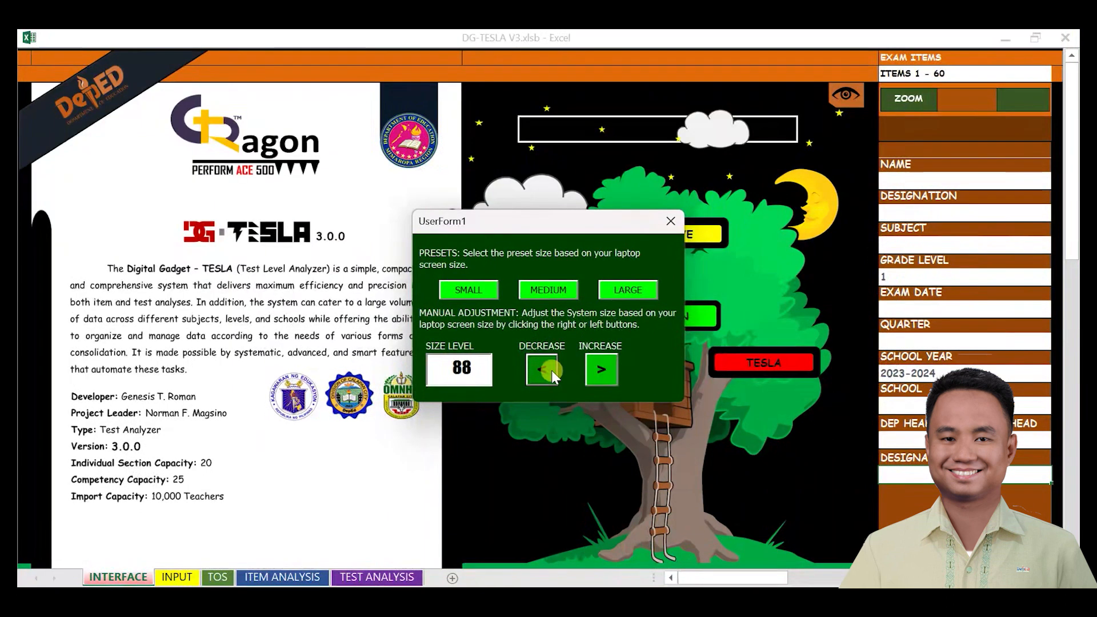
{"action": "left_click", "coordinate": [671, 221]}
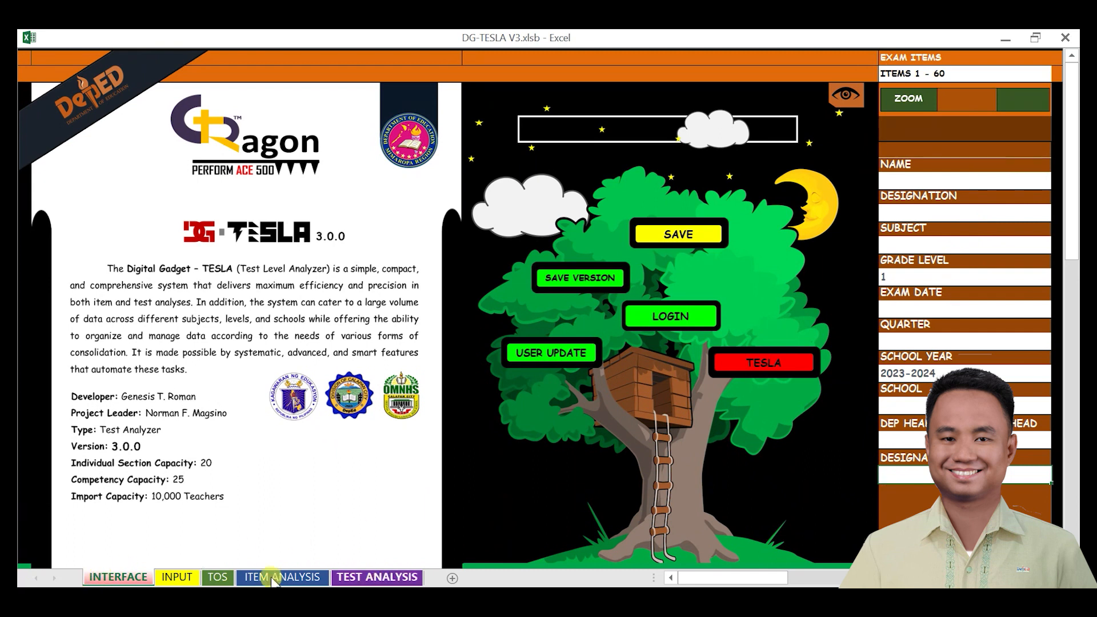
Step: View the INPUT, TOS, ITEM ANALYSIS and TEST ANALYSIS sheets in turn
{"action": "left_click", "coordinate": [178, 577]}
{"action": "left_click", "coordinate": [215, 578]}
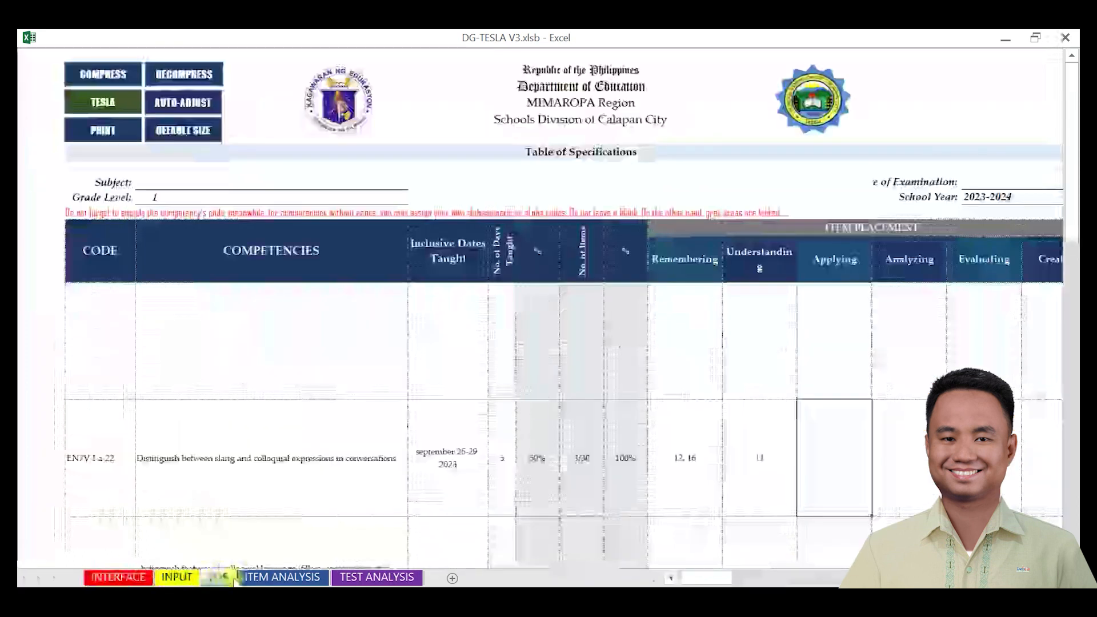
{"action": "left_click", "coordinate": [282, 578]}
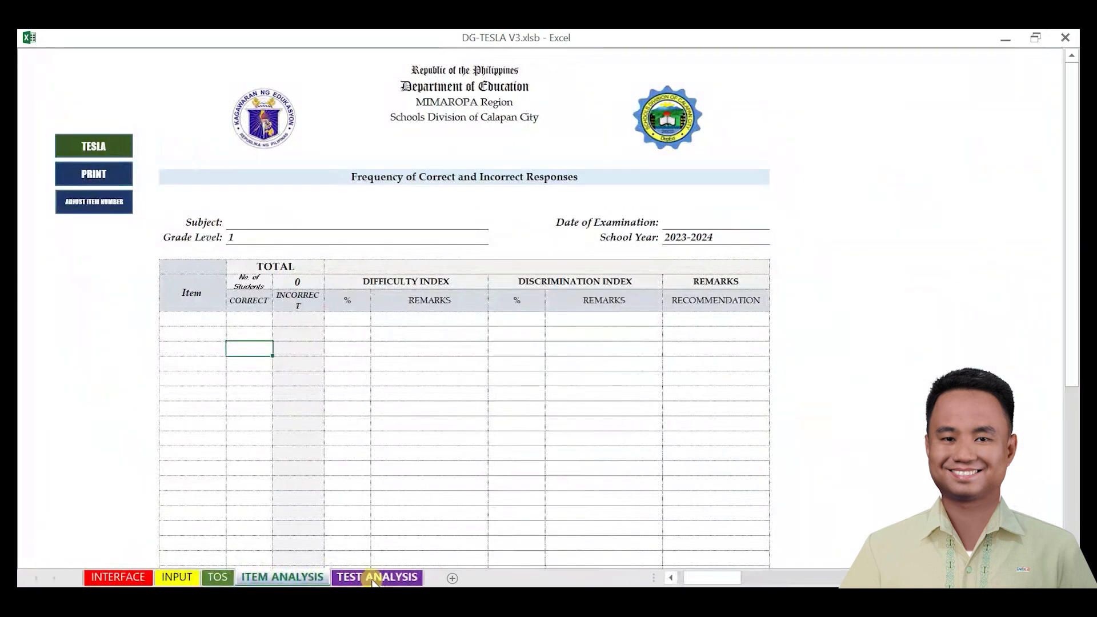
{"action": "left_click", "coordinate": [374, 578]}
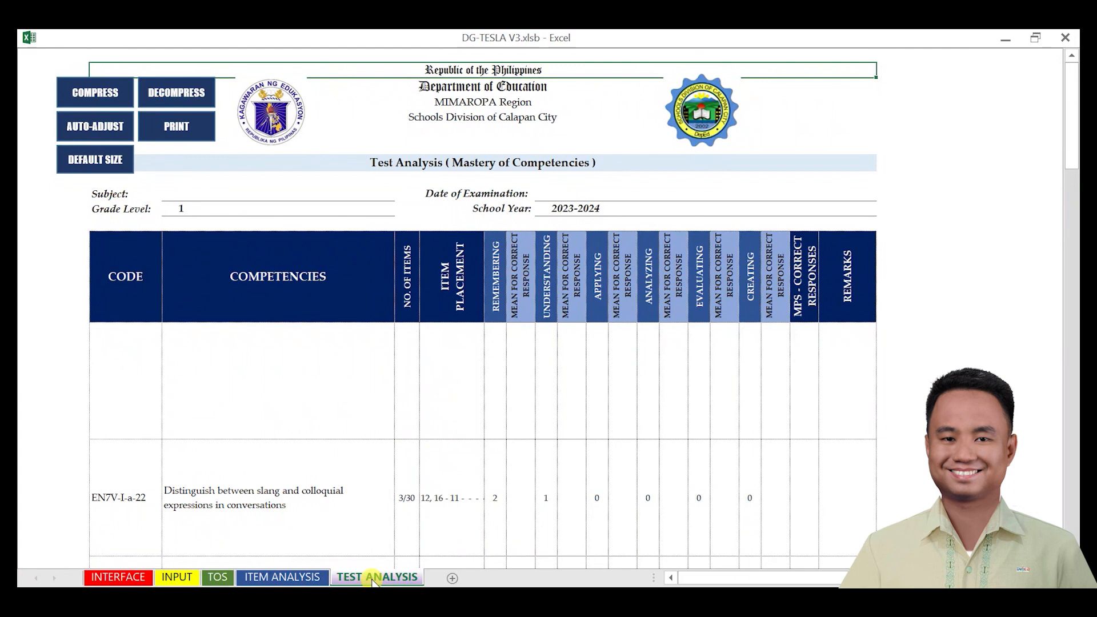
Step: Examine the TOS sheet's code, competencies, inclusive dates, number of days taught and item placement columns
{"action": "left_click", "coordinate": [219, 578]}
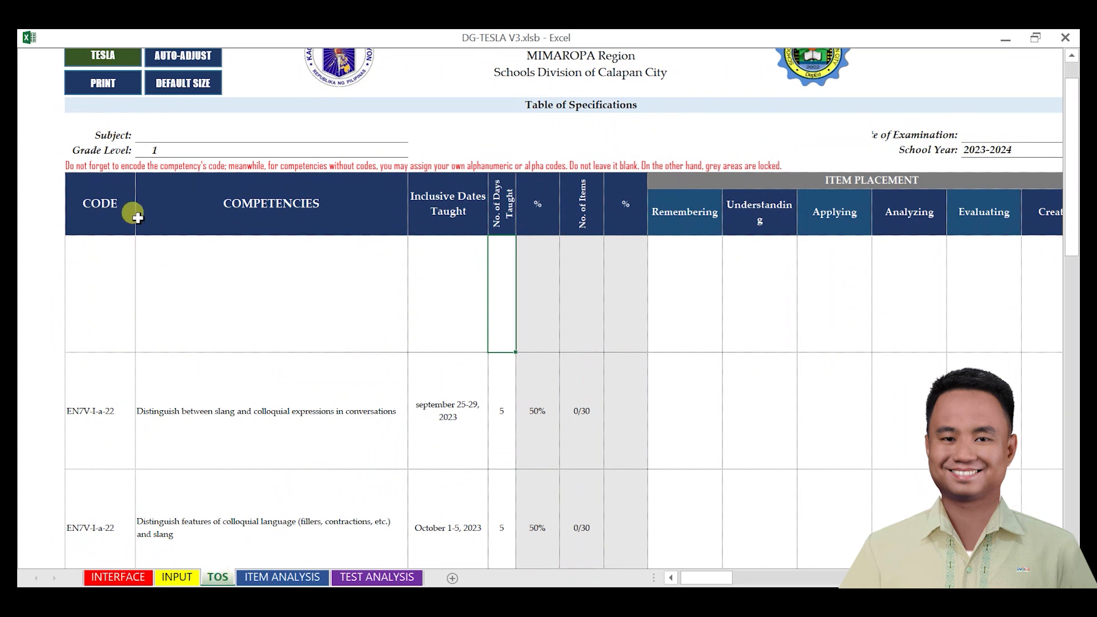
{"action": "left_click", "coordinate": [104, 201]}
{"action": "left_click", "coordinate": [212, 197]}
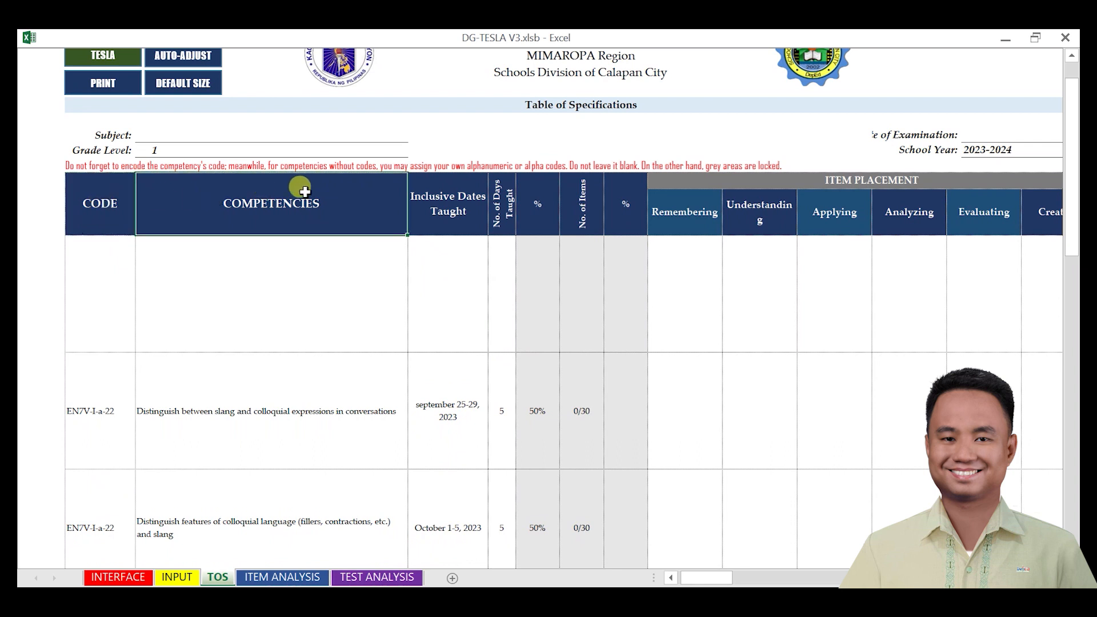
{"action": "left_click", "coordinate": [447, 216]}
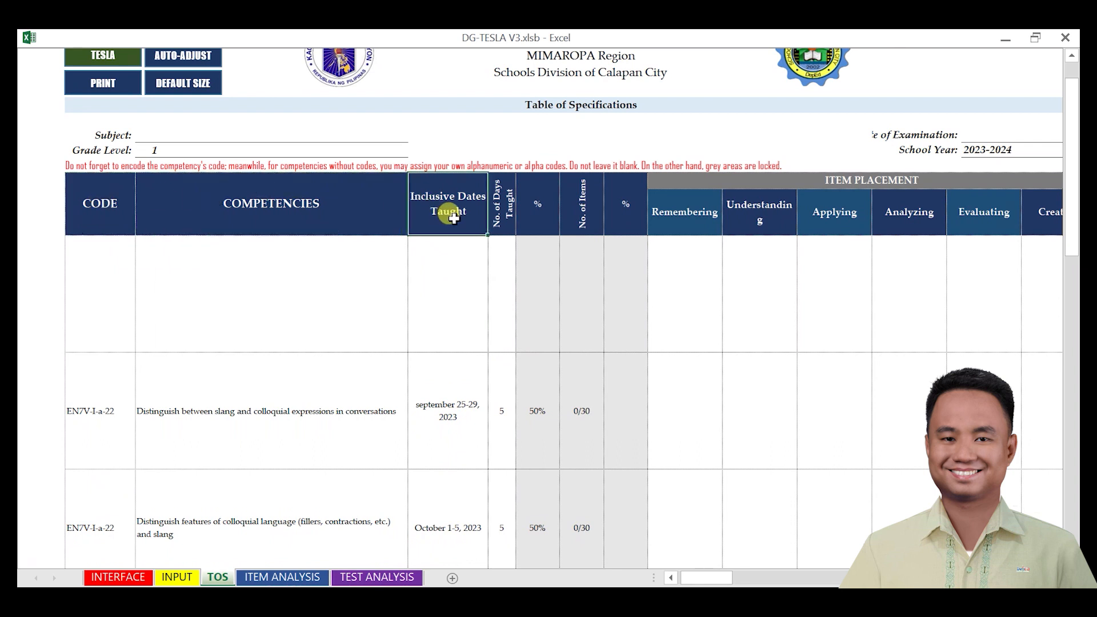
{"action": "left_click", "coordinate": [502, 204]}
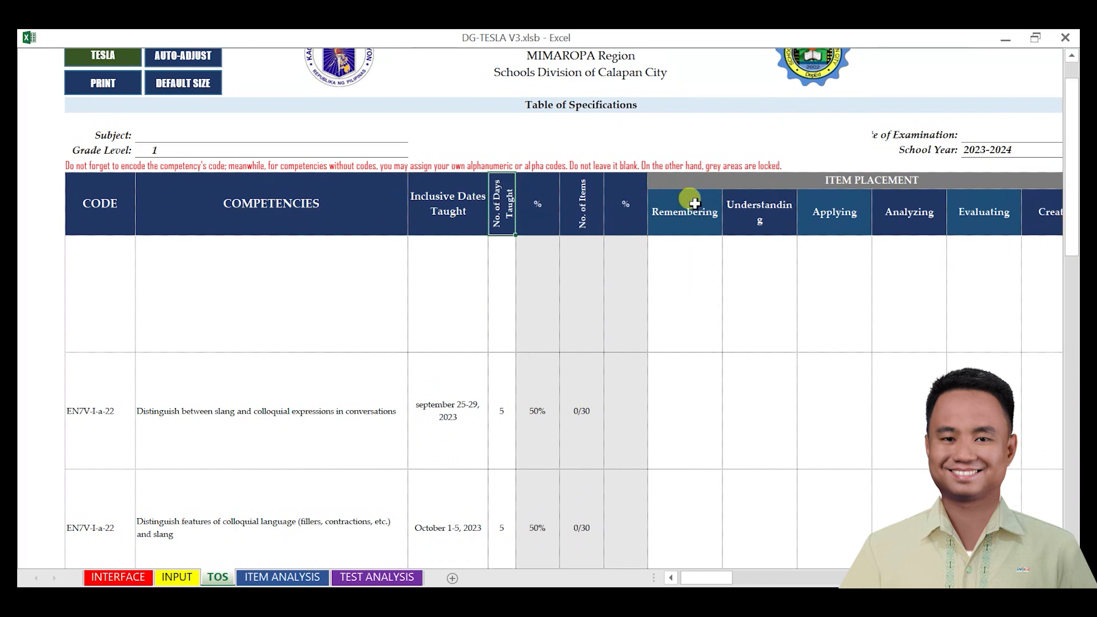
{"action": "left_click_drag", "start_coordinate": [693, 203], "coordinate": [1020, 249]}
{"action": "left_click", "coordinate": [761, 283]}
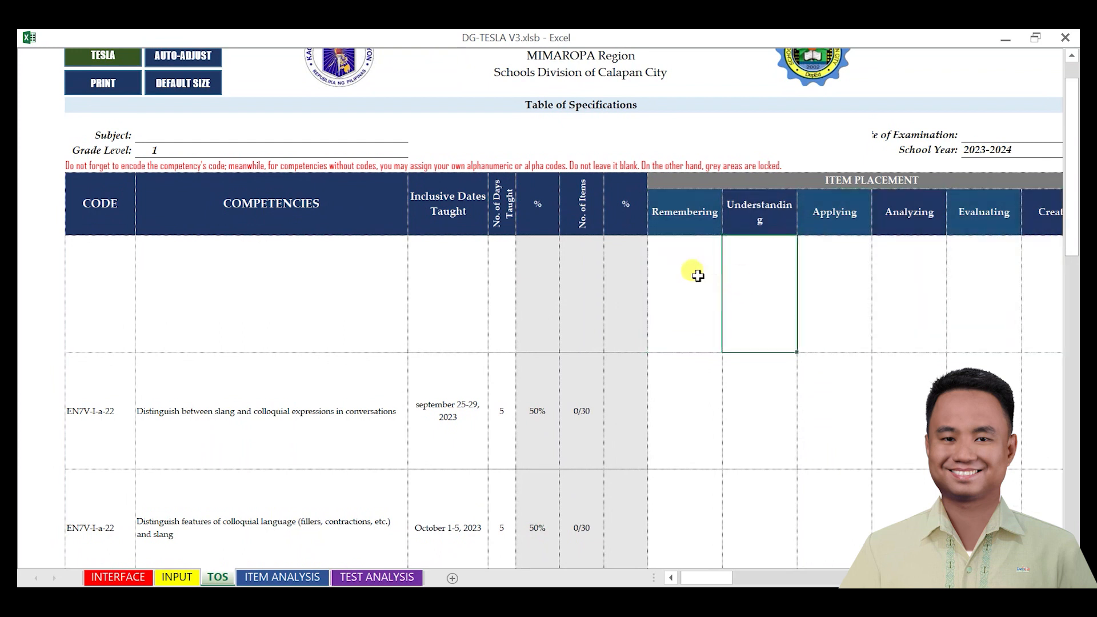
{"action": "left_click", "coordinate": [684, 274]}
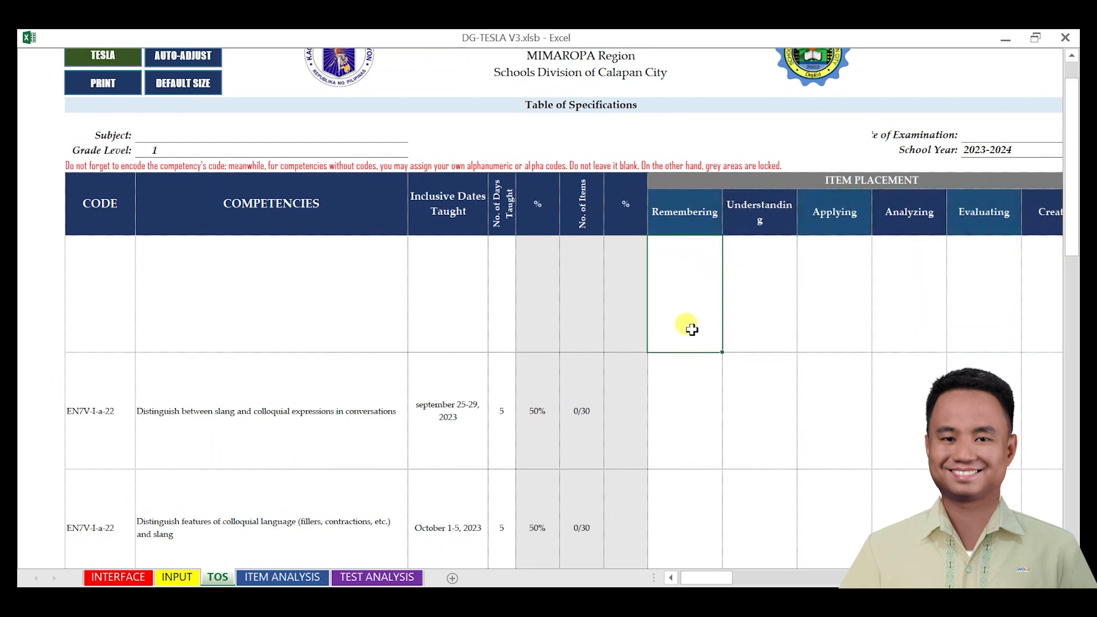
Step: For the slang and colloquial expressions competency, enter items 12, 15 under Remembering and item 16 under Understanding
{"action": "scroll", "coordinate": [689, 320], "scroll_direction": "up", "scroll_amount": 1}
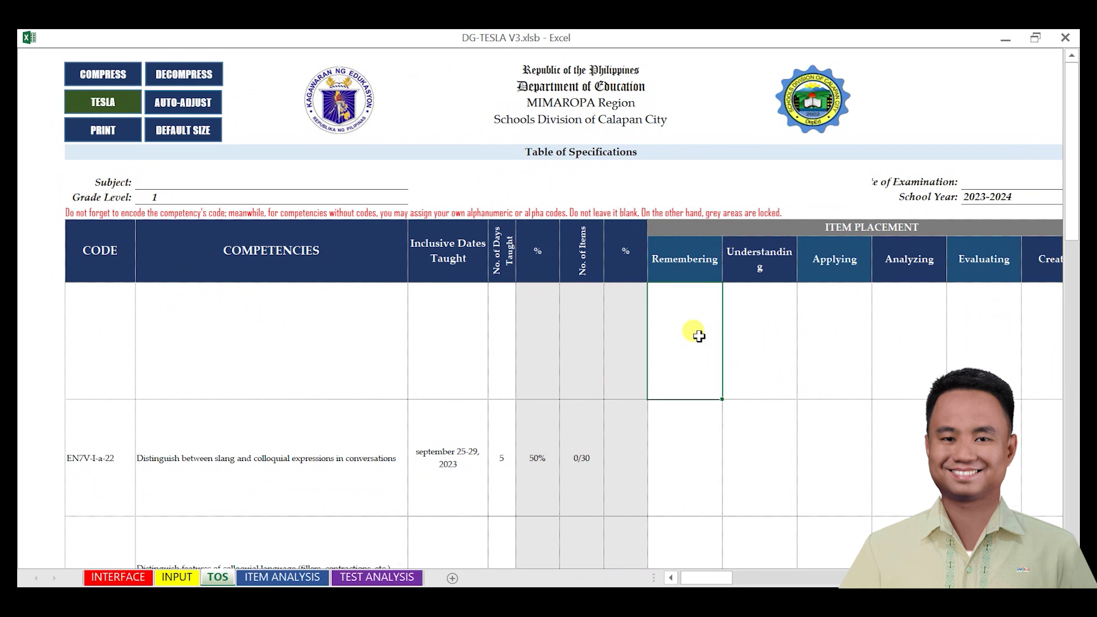
{"action": "left_click", "coordinate": [690, 438]}
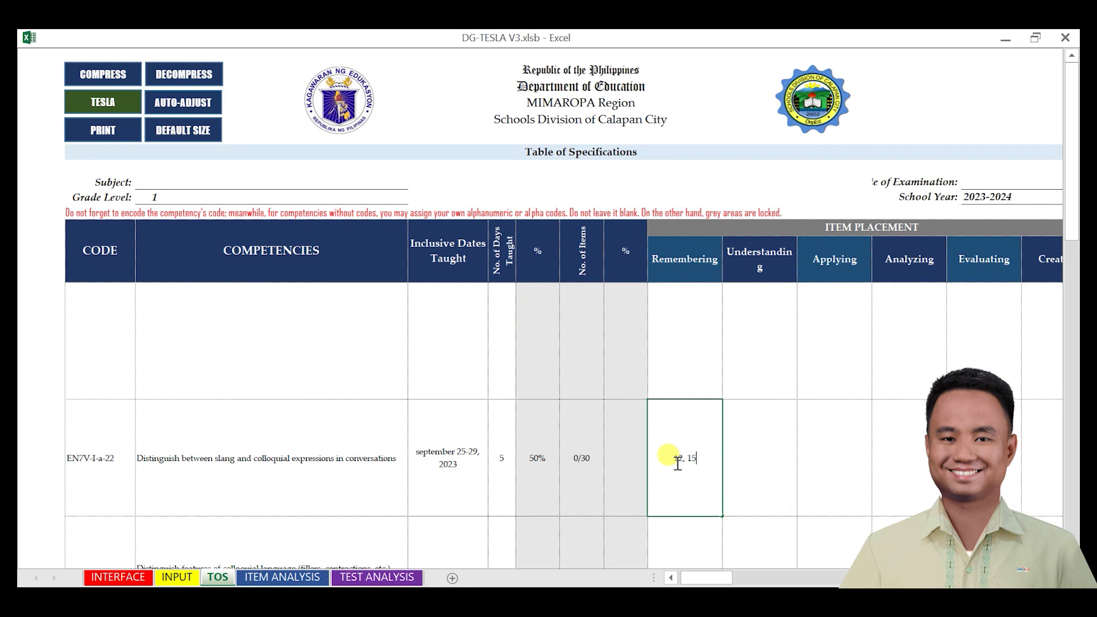
{"action": "left_click", "coordinate": [760, 458]}
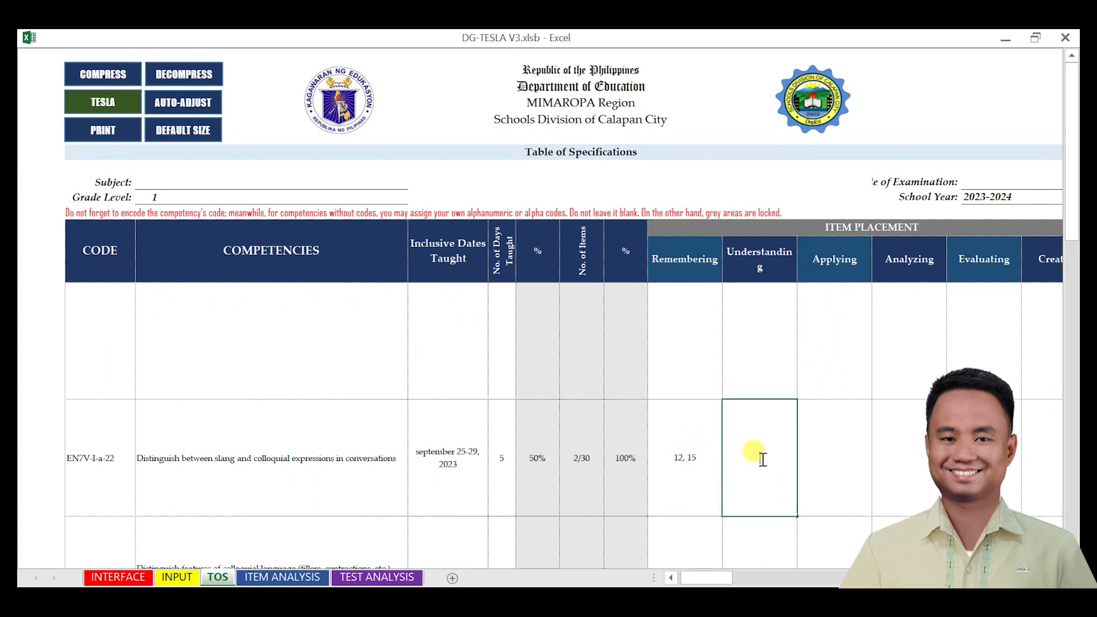
{"action": "type", "text": "16"}
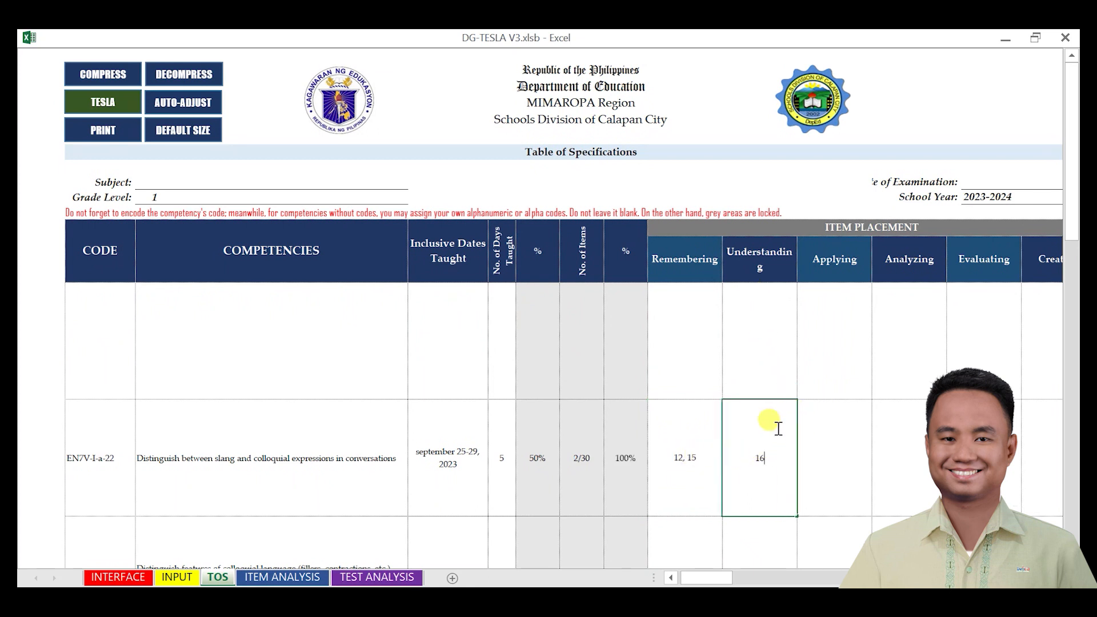
{"action": "left_click", "coordinate": [841, 455]}
{"action": "left_click", "coordinate": [760, 452]}
{"action": "left_click", "coordinate": [690, 454]}
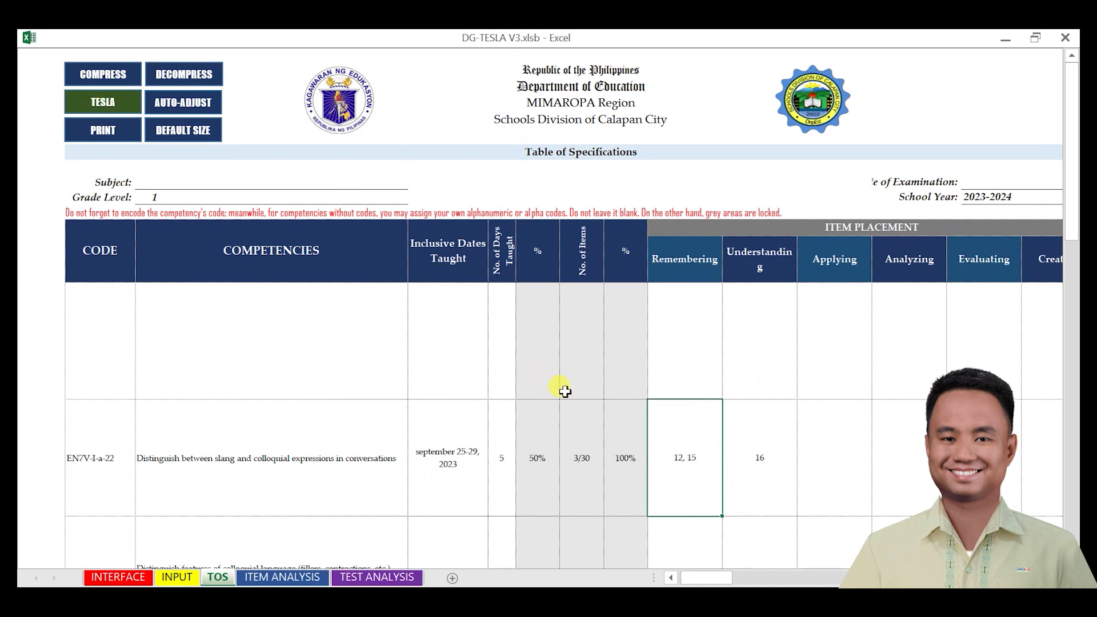
{"action": "left_click", "coordinate": [743, 436]}
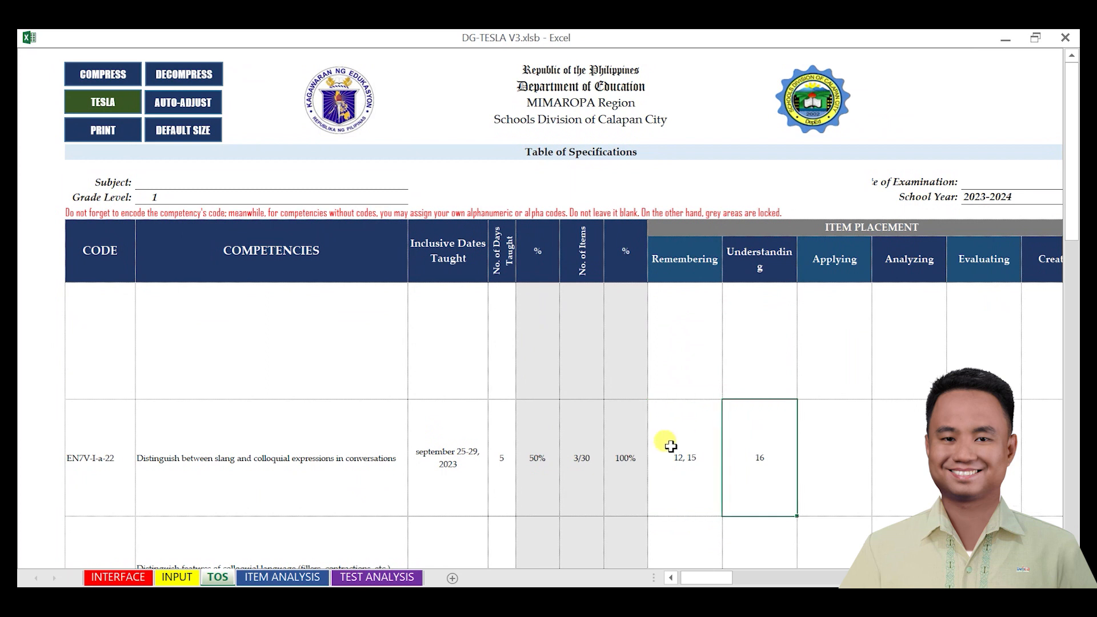
{"action": "left_click", "coordinate": [668, 445]}
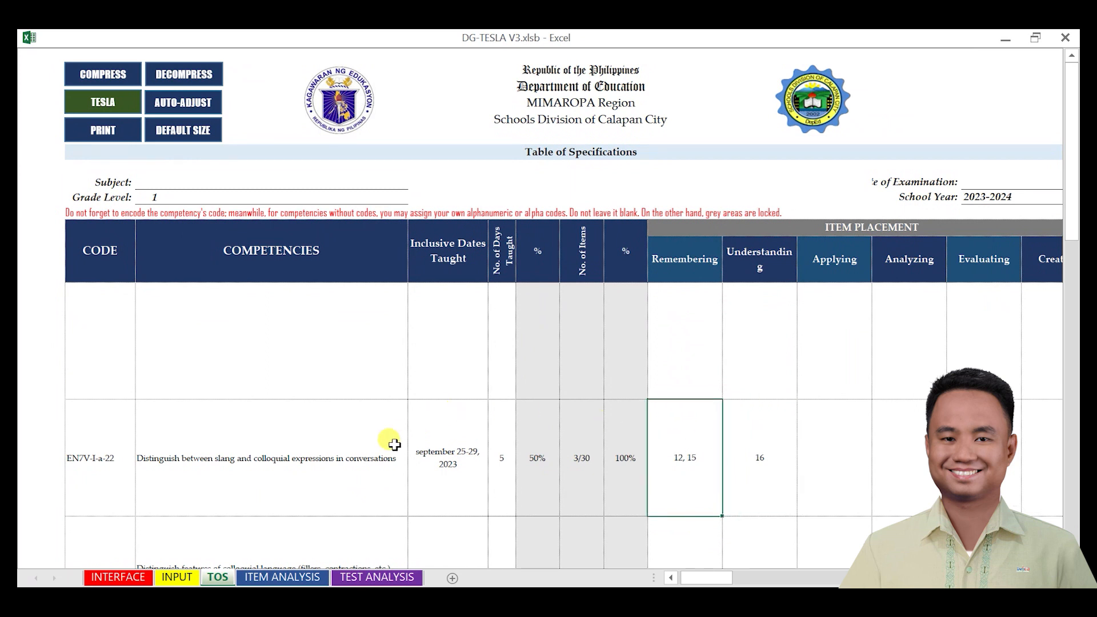
{"action": "scroll", "coordinate": [387, 443], "scroll_direction": "down", "scroll_amount": 1}
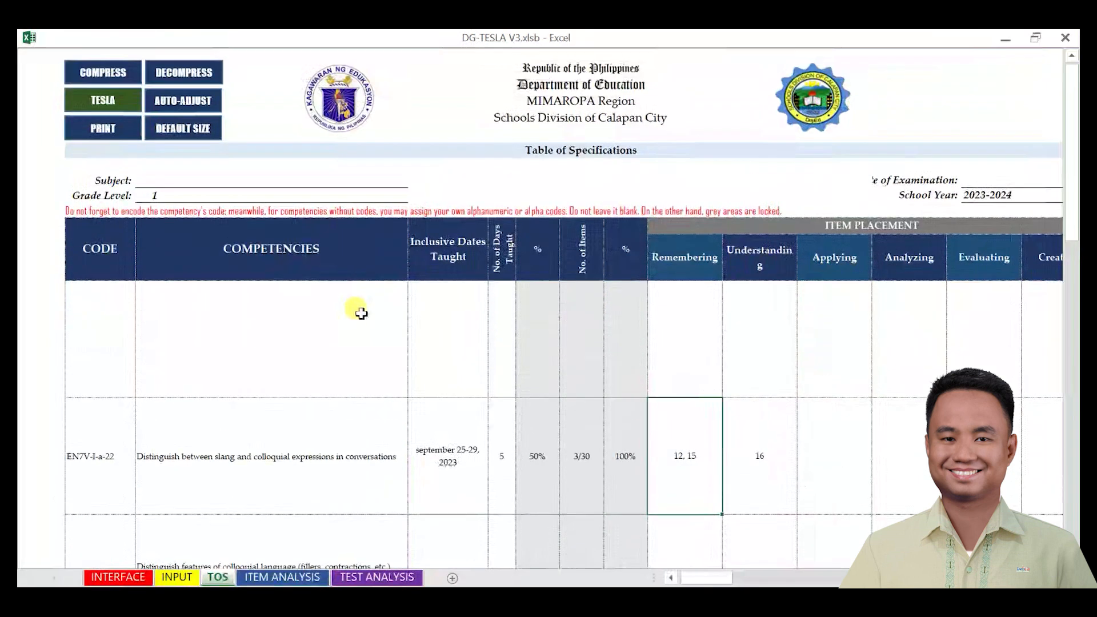
{"action": "scroll", "coordinate": [357, 310], "scroll_direction": "up", "scroll_amount": 1}
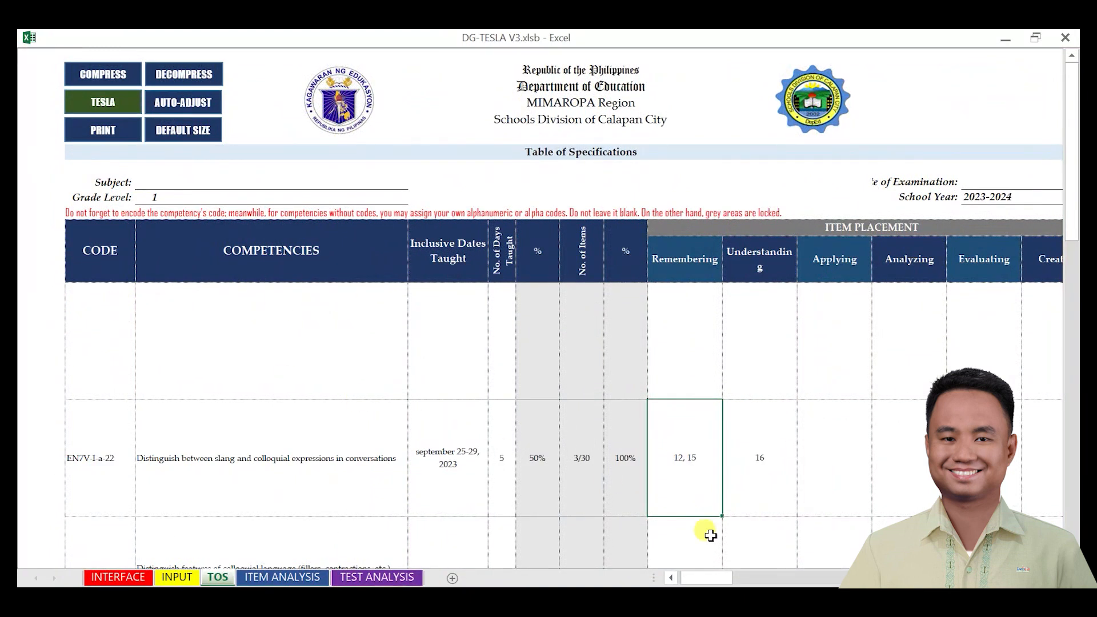
Step: Switch to English-CG.pdf in Adobe Acrobat and copy the competency "Describe the different literary genres during the pre-colonial period" from page 151
{"action": "left_click", "coordinate": [721, 601]}
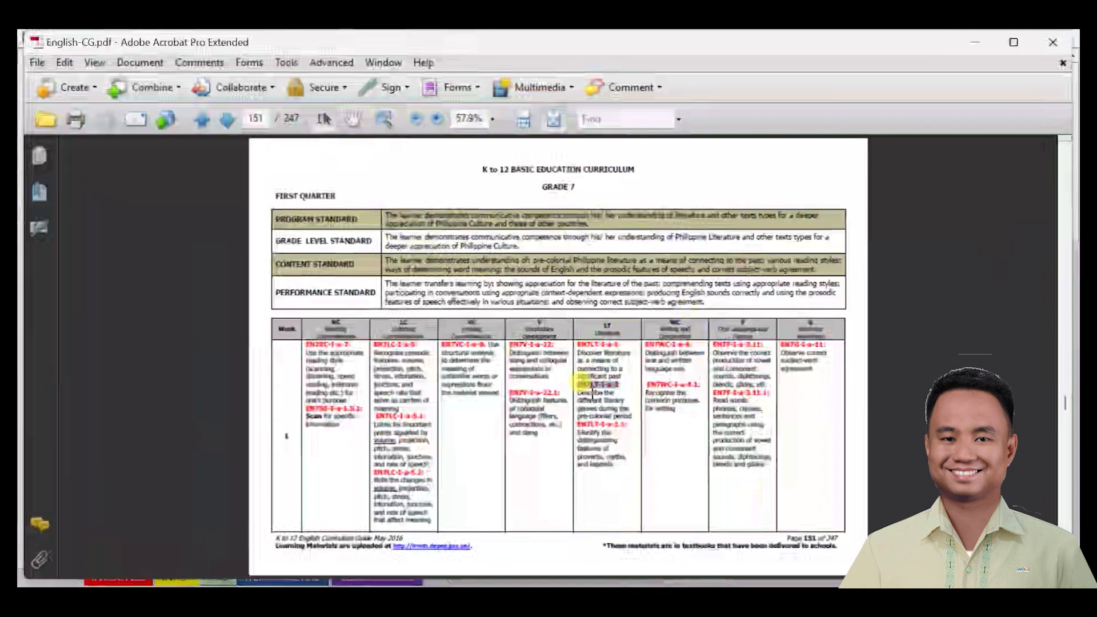
{"action": "left_click_drag", "start_coordinate": [577, 393], "coordinate": [632, 416]}
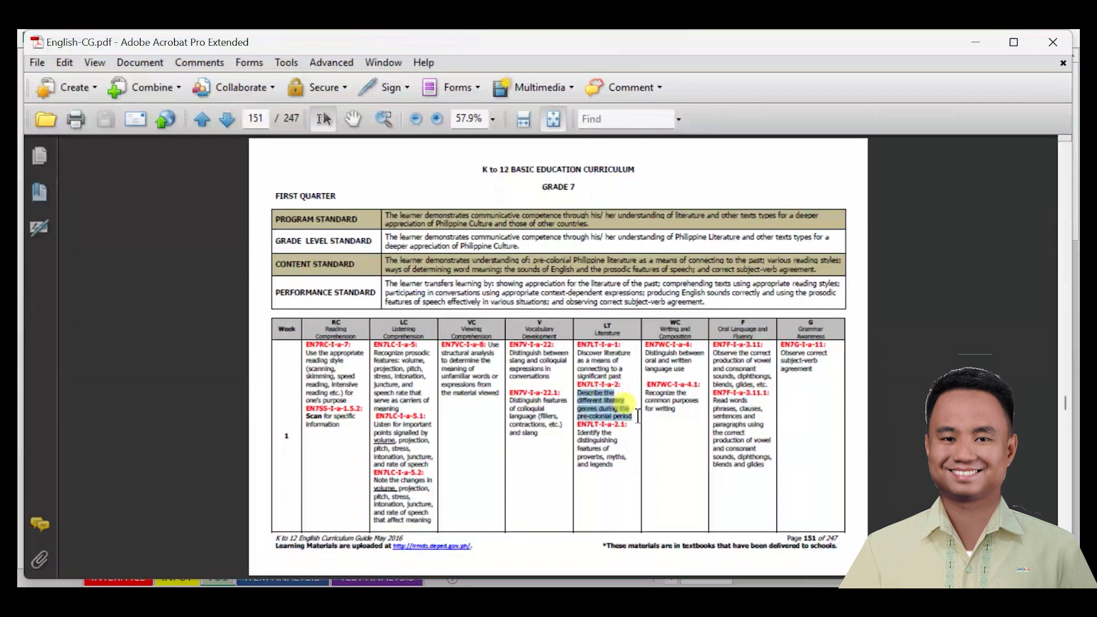
{"action": "right_click", "coordinate": [607, 402]}
{"action": "left_click", "coordinate": [641, 129]}
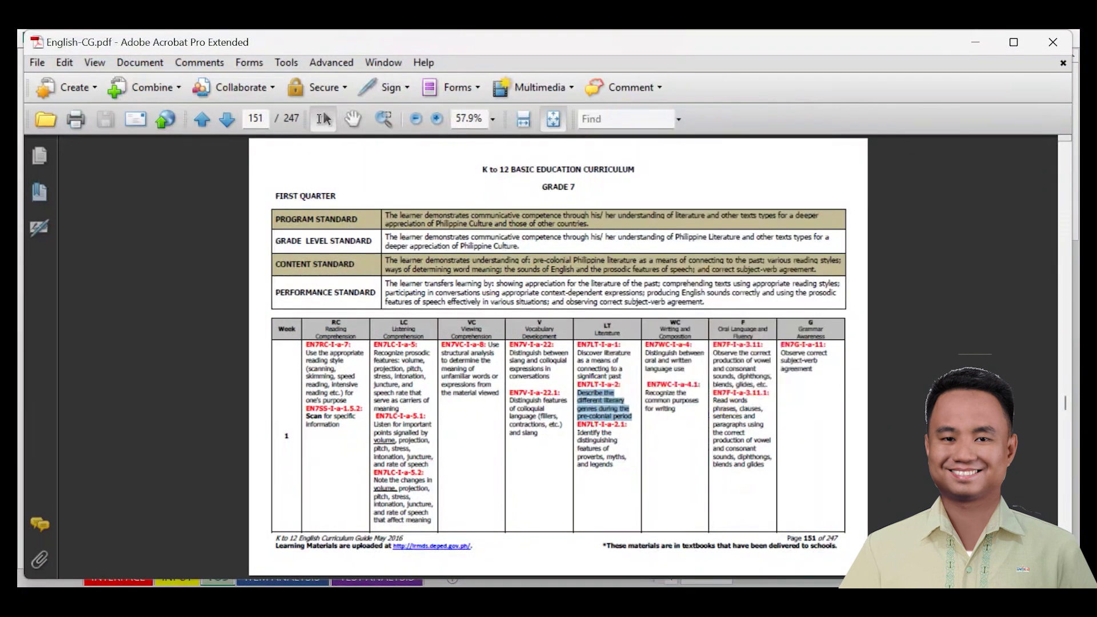
Step: Return to the Excel workbook and paste the copied competency as text only into the first row's Competencies cell
{"action": "key", "text": "alt+Tab"}
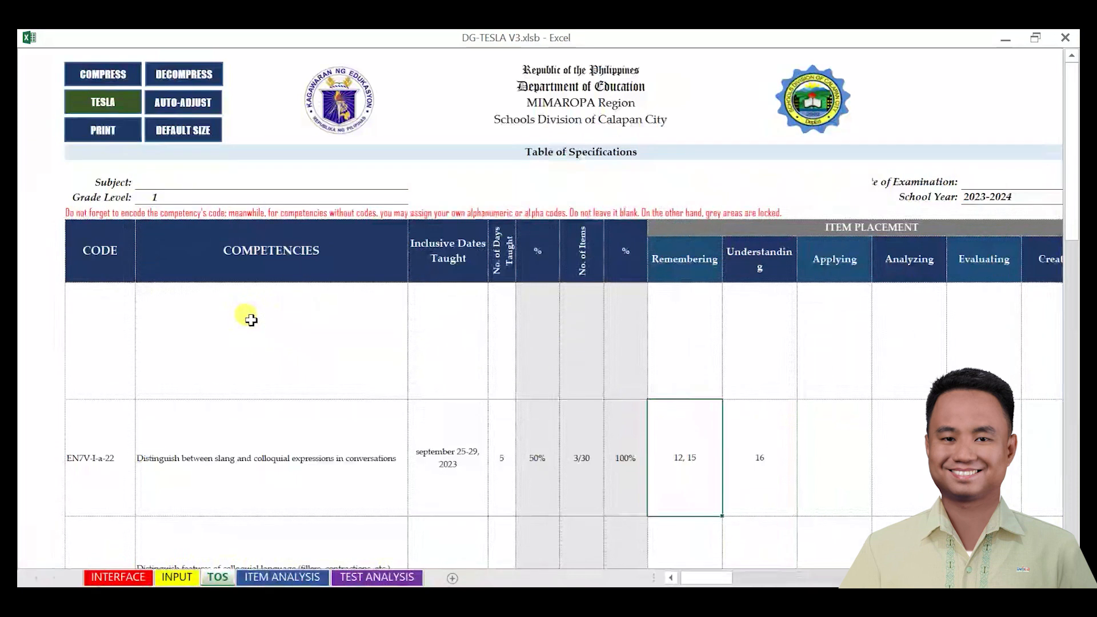
{"action": "right_click", "coordinate": [252, 319]}
{"action": "left_click", "coordinate": [214, 311]}
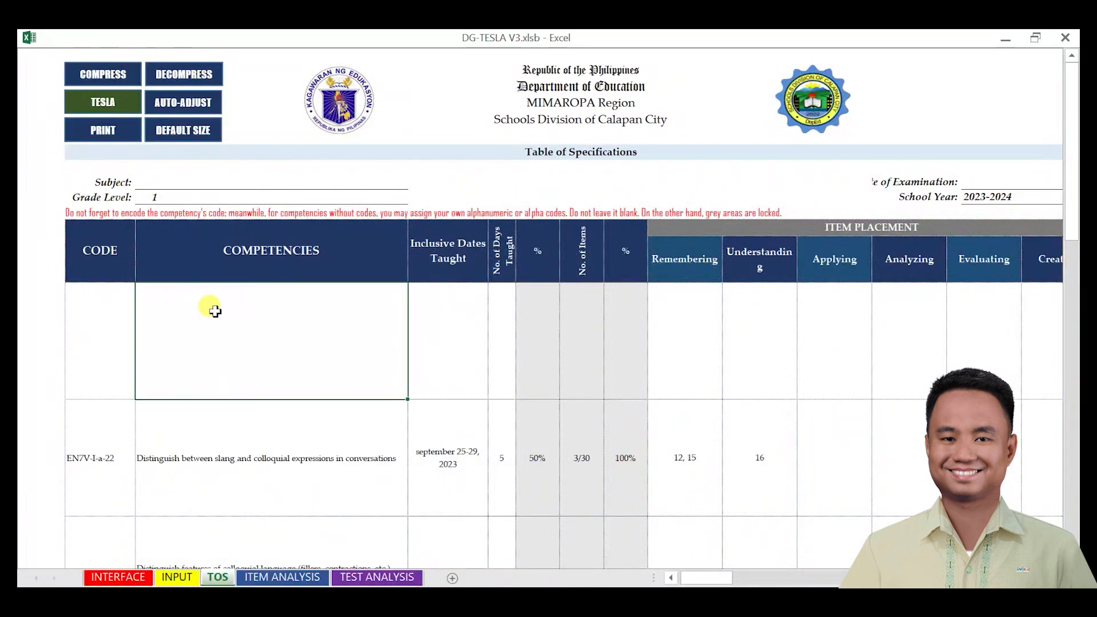
{"action": "right_click", "coordinate": [215, 311]}
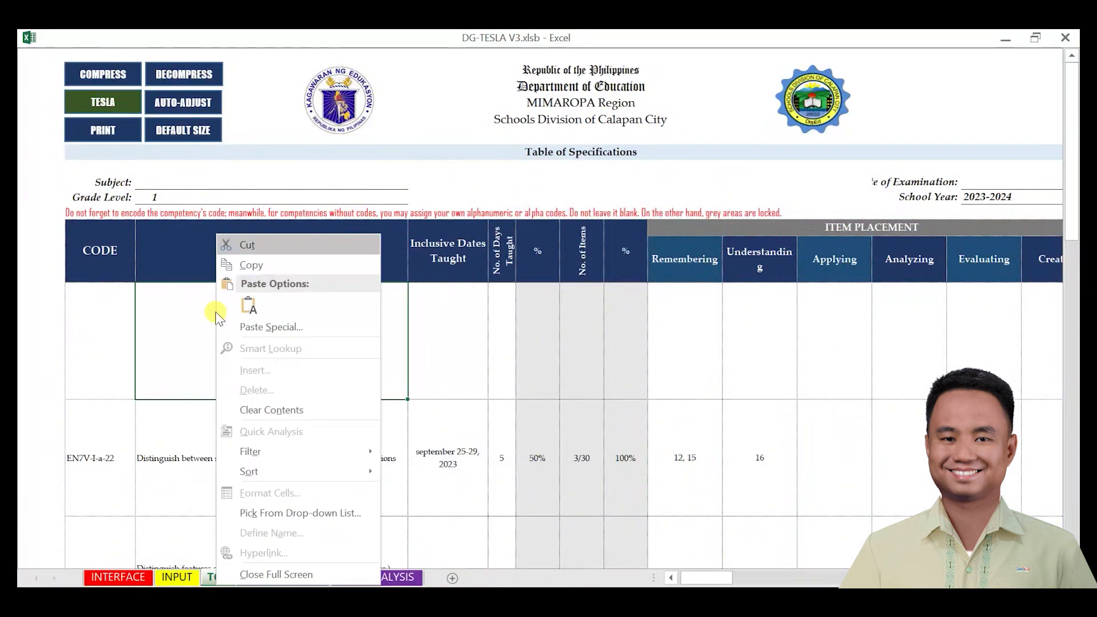
{"action": "left_click", "coordinate": [250, 304]}
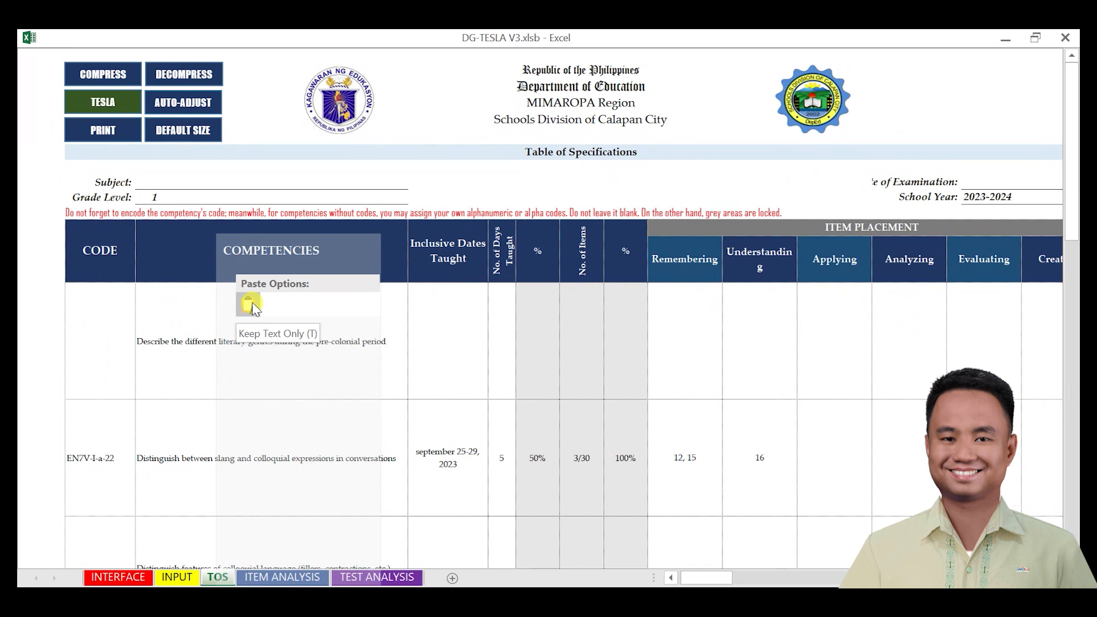
{"action": "left_click", "coordinate": [252, 303]}
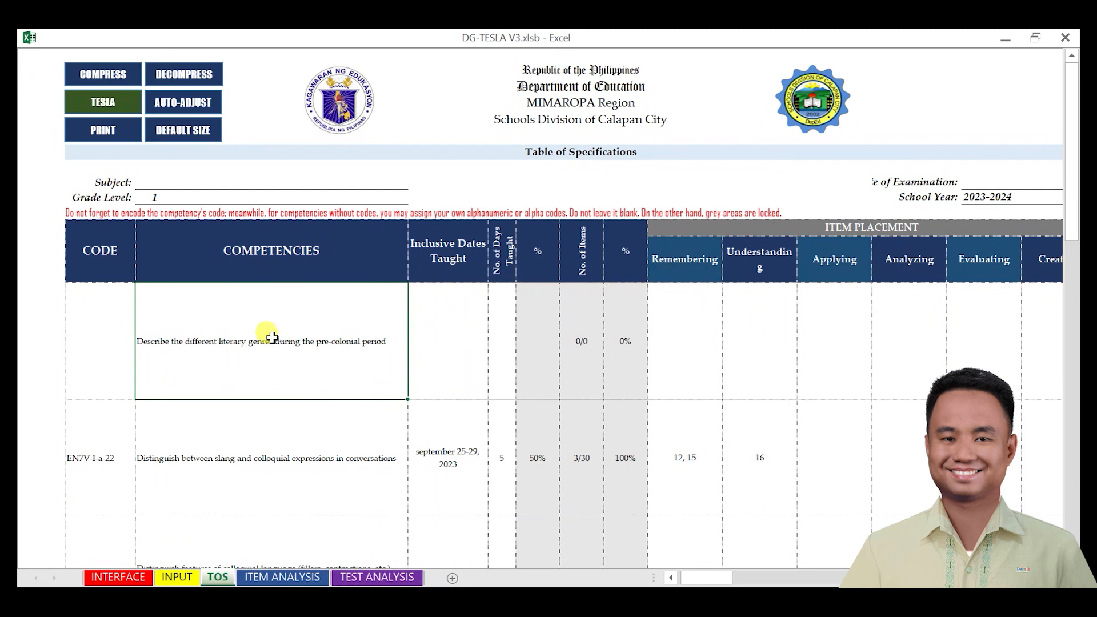
Step: Switch back to English-CG.pdf in Acrobat and copy the code EN7LT-I-a-2 of the literary genres competency
{"action": "left_click", "coordinate": [113, 354]}
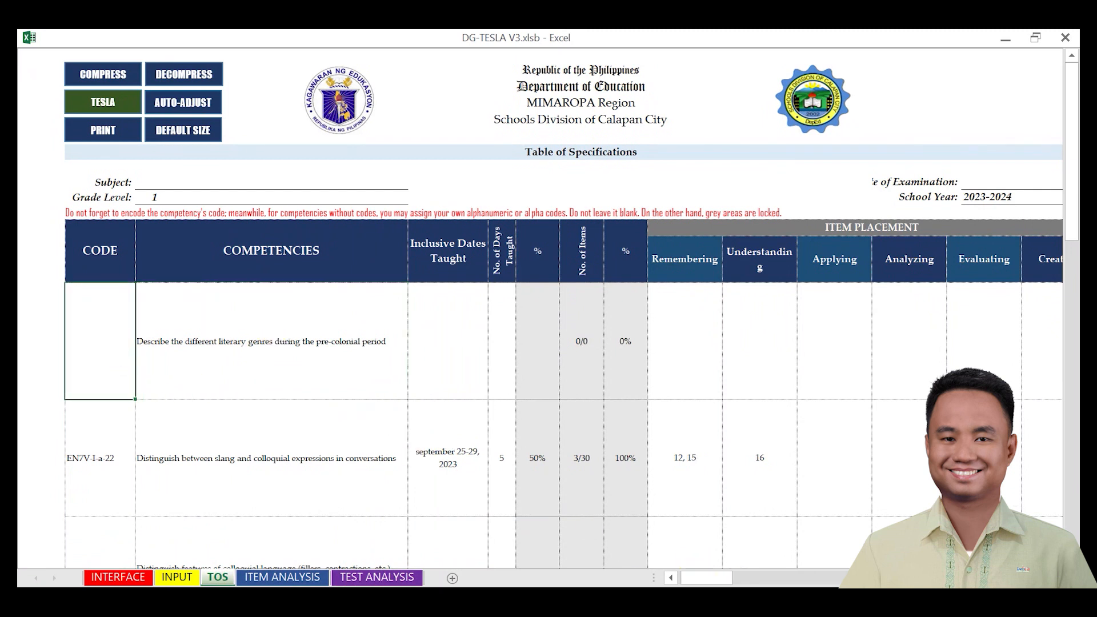
{"action": "key", "text": "alt+Tab"}
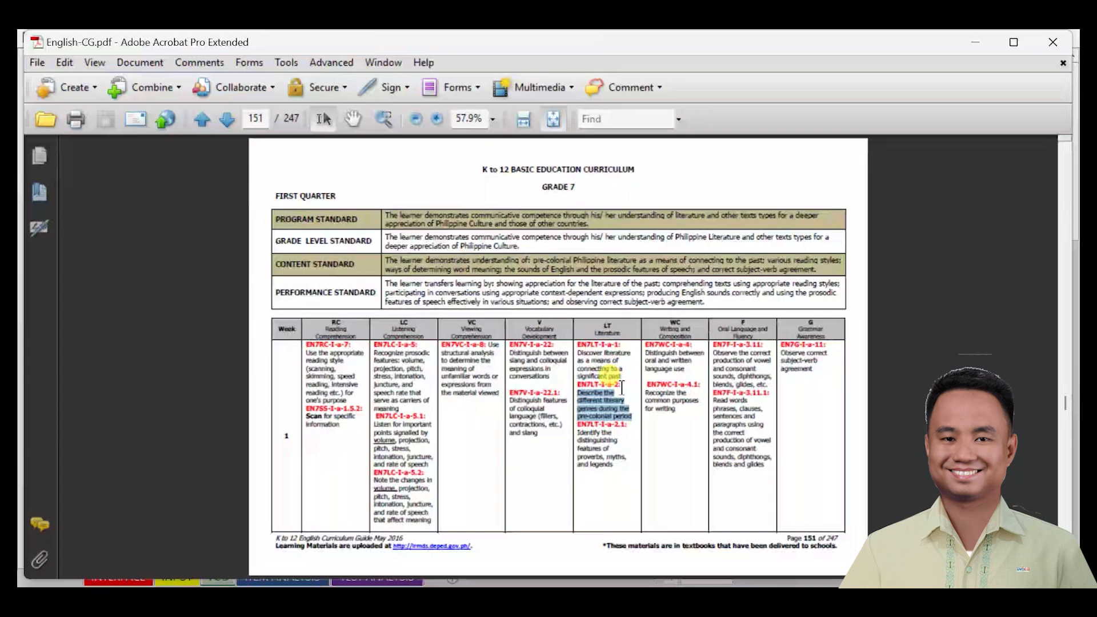
{"action": "mouse_move", "coordinate": [621, 385]}
{"action": "left_mouse_down"}
{"action": "mouse_move", "coordinate": [577, 385]}
{"action": "mouse_move", "coordinate": [620, 385]}
{"action": "left_mouse_up"}
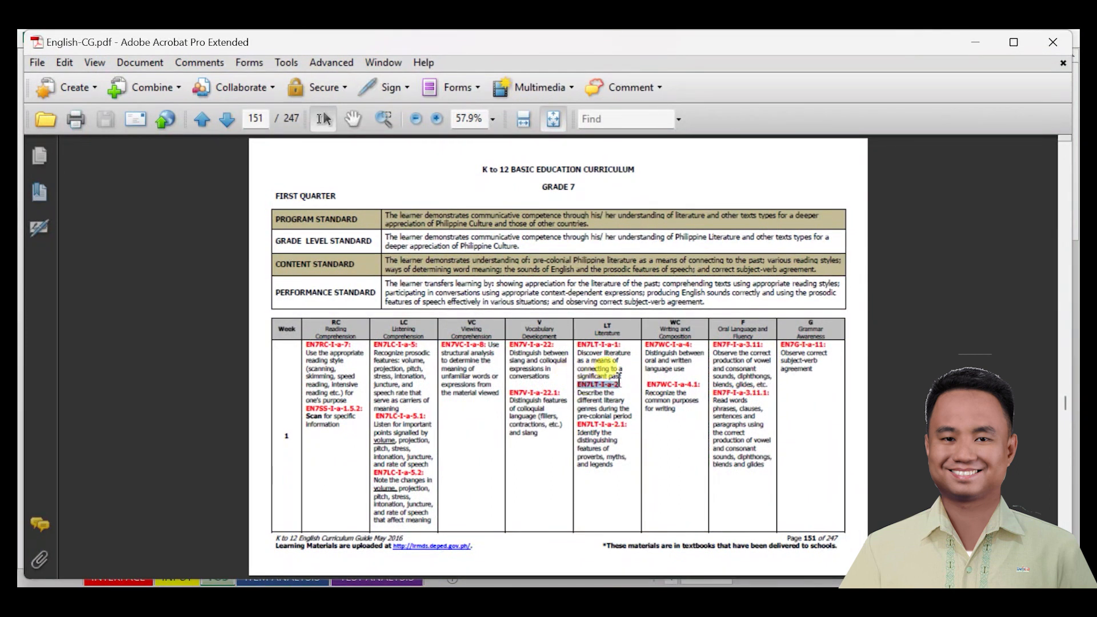
{"action": "right_click", "coordinate": [609, 384]}
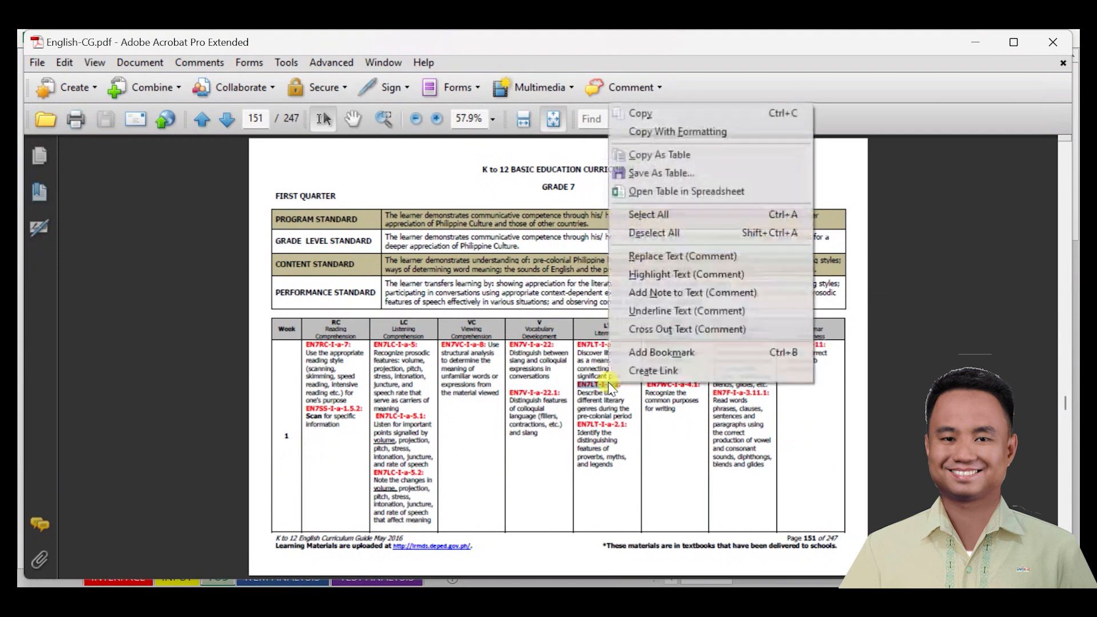
{"action": "left_click", "coordinate": [640, 113]}
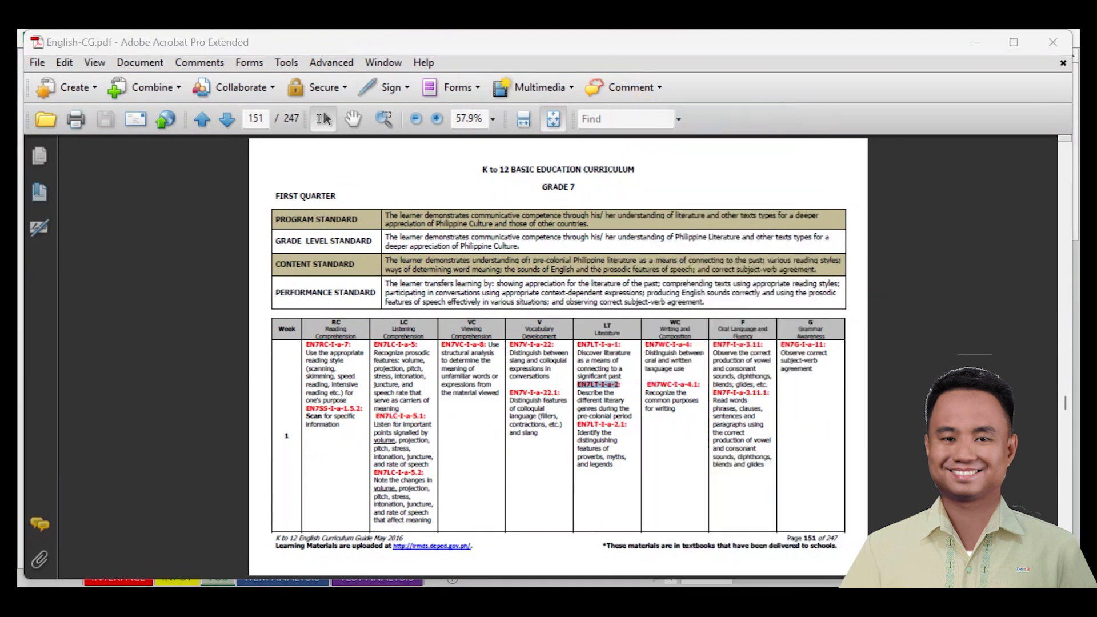
Step: Return to Excel and paste the copied code as text only into the first row's Code cell
{"action": "left_click", "coordinate": [766, 600]}
{"action": "right_click", "coordinate": [100, 332]}
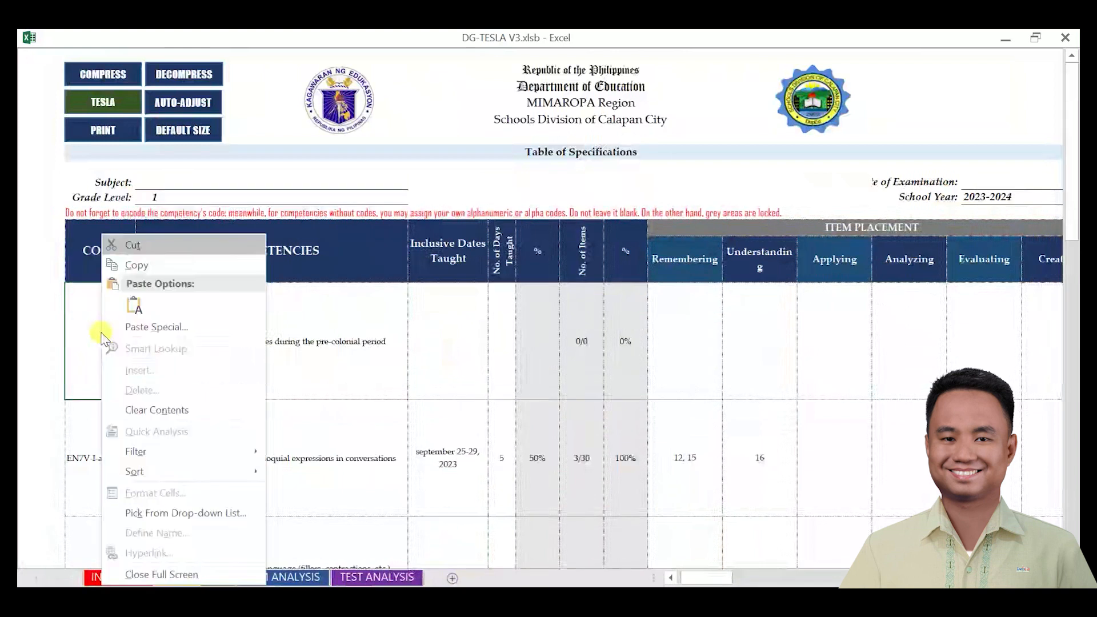
{"action": "left_click", "coordinate": [132, 302]}
{"action": "left_click", "coordinate": [150, 359]}
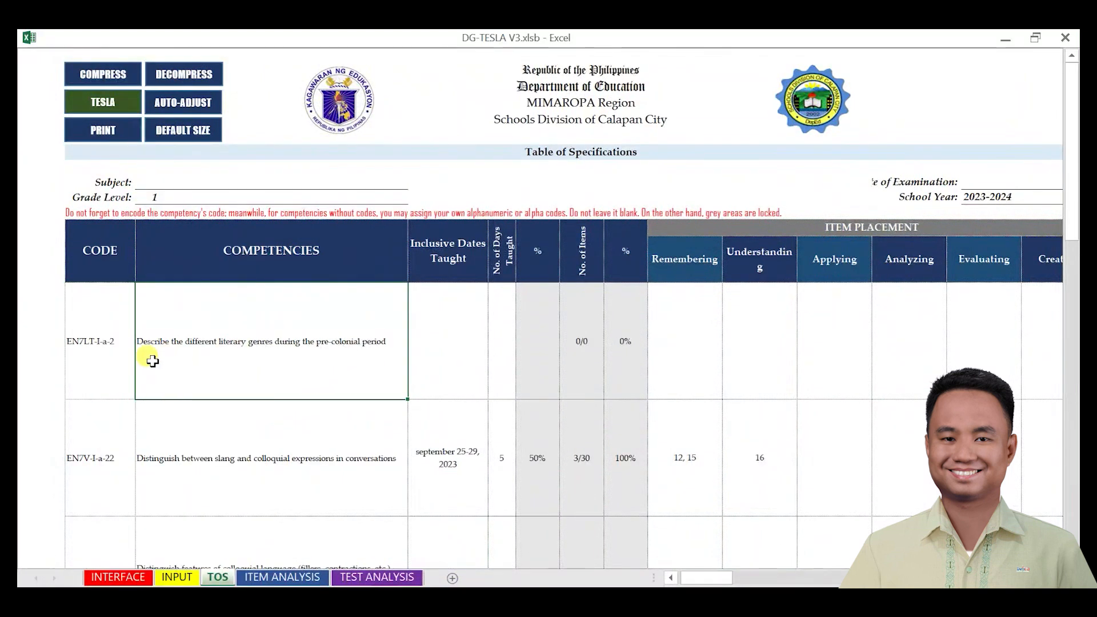
{"action": "left_click", "coordinate": [102, 351]}
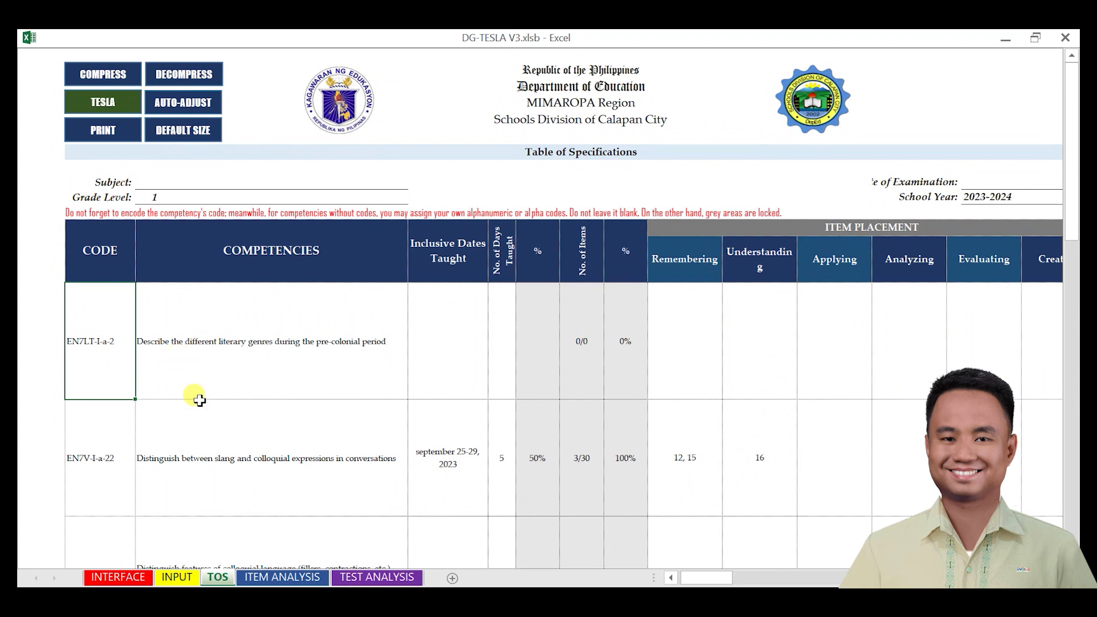
Step: Examine the competencies and codes of the second and third rows in the Table of Specifications
{"action": "scroll", "coordinate": [199, 400], "scroll_direction": "down", "scroll_amount": 1}
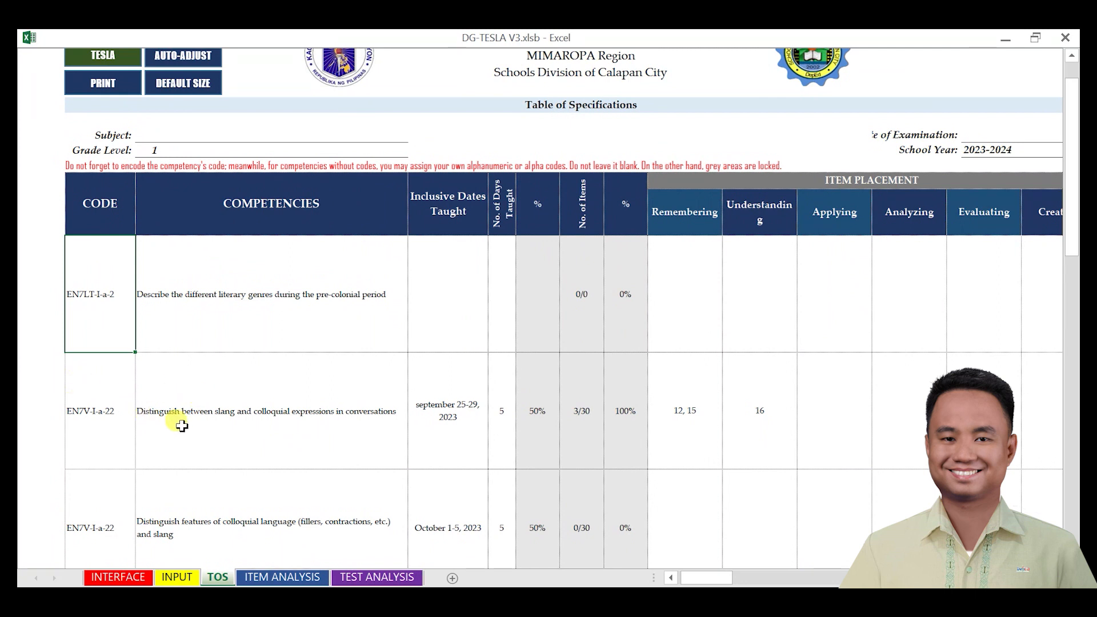
{"action": "scroll", "coordinate": [182, 361], "scroll_direction": "down", "scroll_amount": 1}
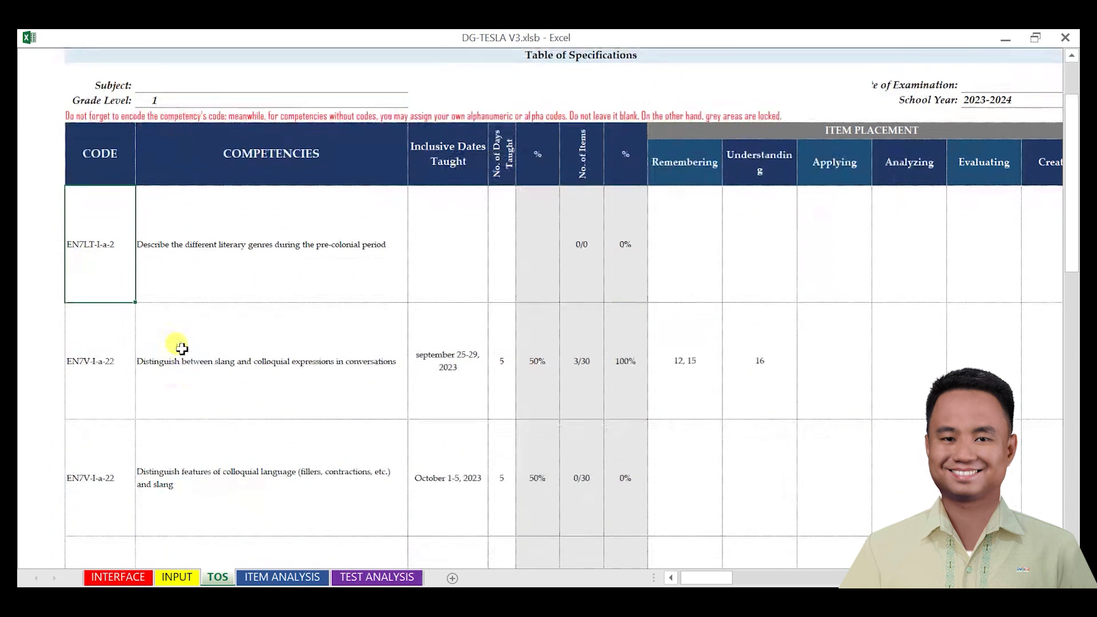
{"action": "left_click", "coordinate": [183, 361]}
{"action": "left_click", "coordinate": [186, 463]}
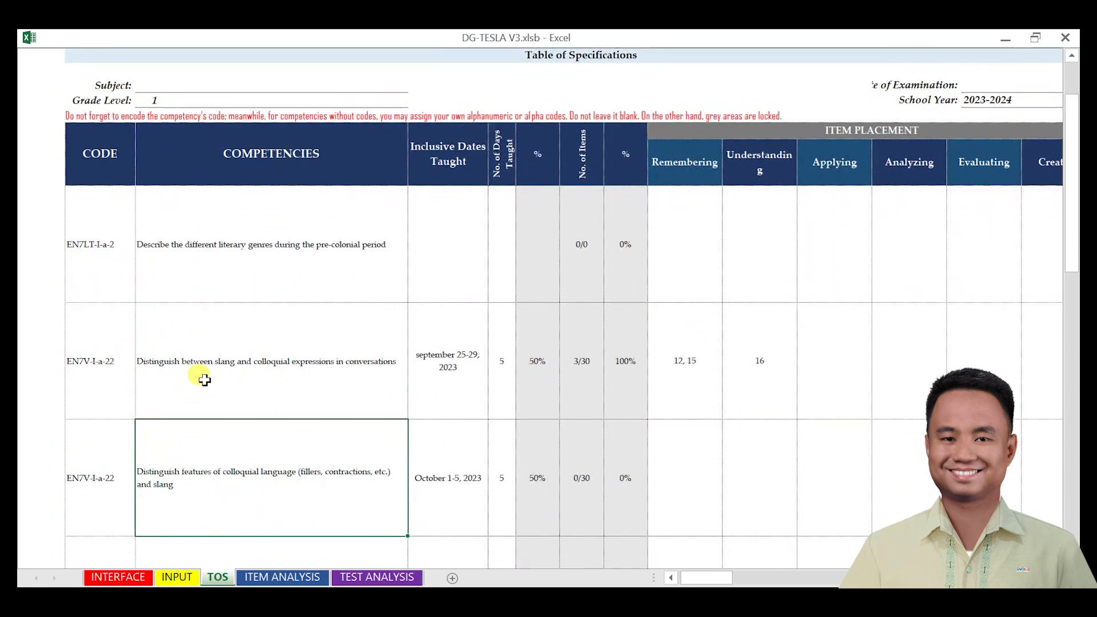
{"action": "left_click_drag", "start_coordinate": [200, 374], "coordinate": [210, 467]}
{"action": "left_click_drag", "start_coordinate": [109, 360], "coordinate": [115, 467]}
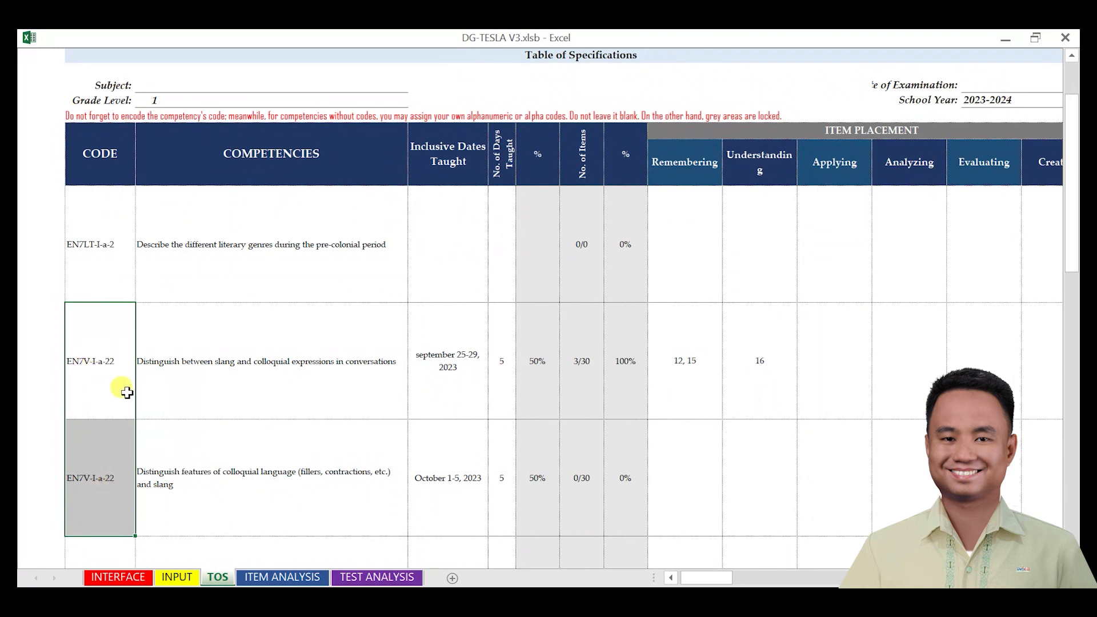
Step: Change the second row's code to EN7V-I-a-22ab and the third row's code to EN7V-I-a-22cd in the Table of Specifications
{"action": "double_click", "coordinate": [122, 361]}
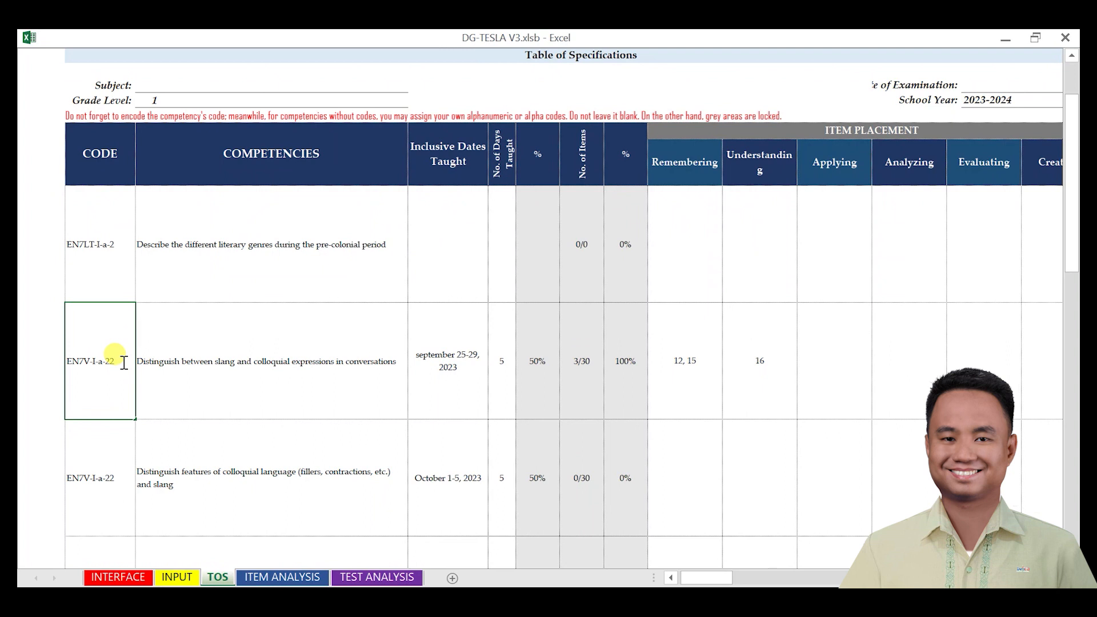
{"action": "type", "text": "ab"}
{"action": "double_click", "coordinate": [122, 479]}
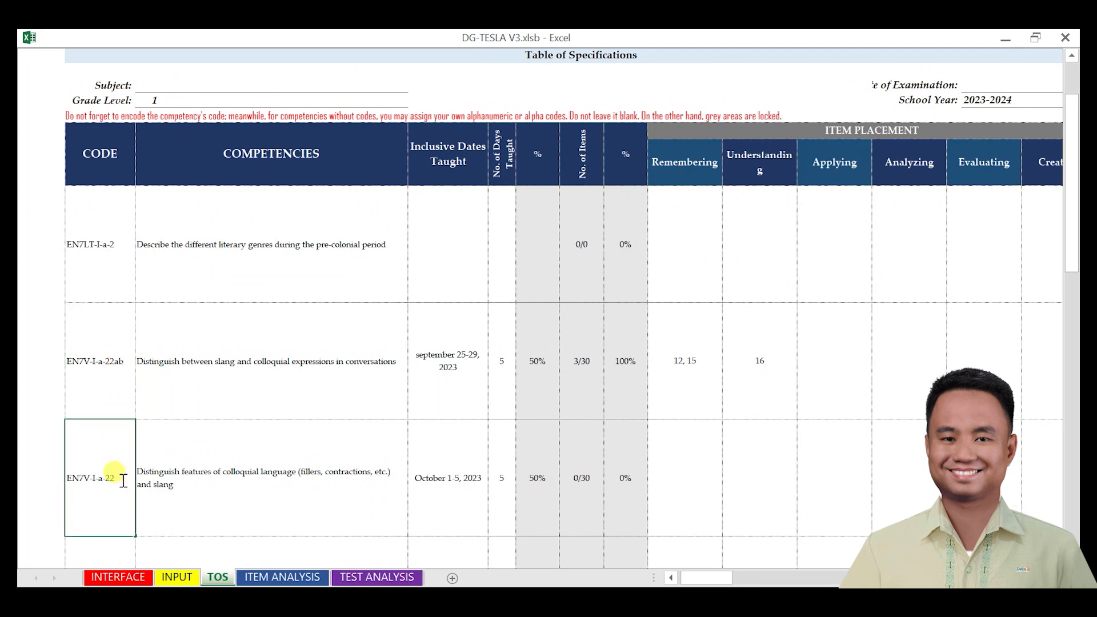
{"action": "type", "text": "cd"}
Step: Compare the codes of the first three competency rows to check that each one is unique
{"action": "left_click", "coordinate": [114, 357]}
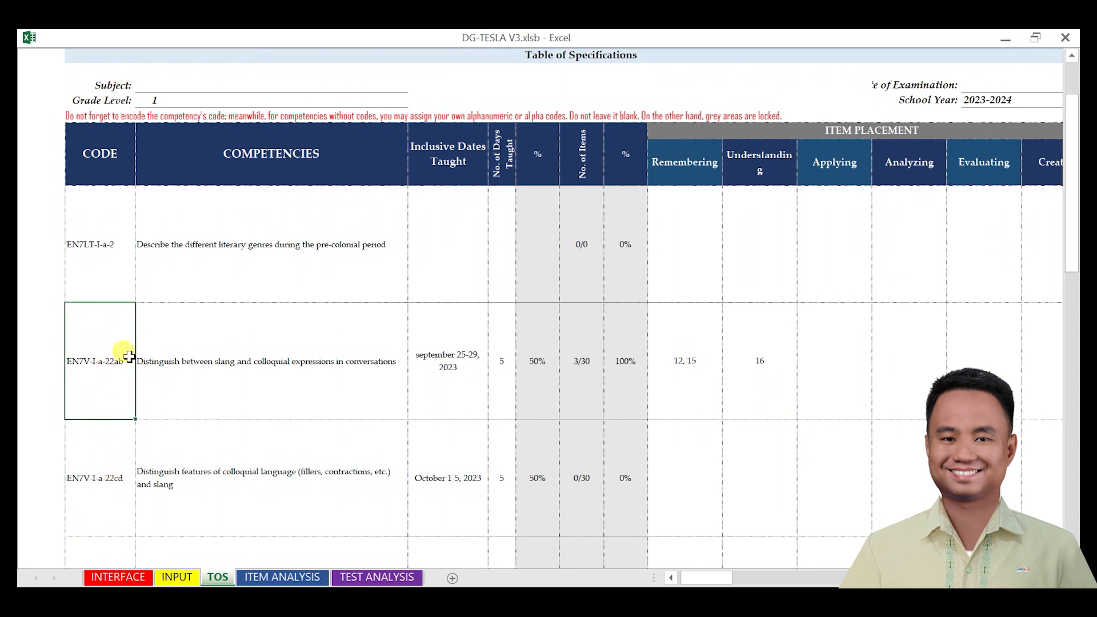
{"action": "left_click", "coordinate": [119, 448]}
{"action": "left_click", "coordinate": [108, 372]}
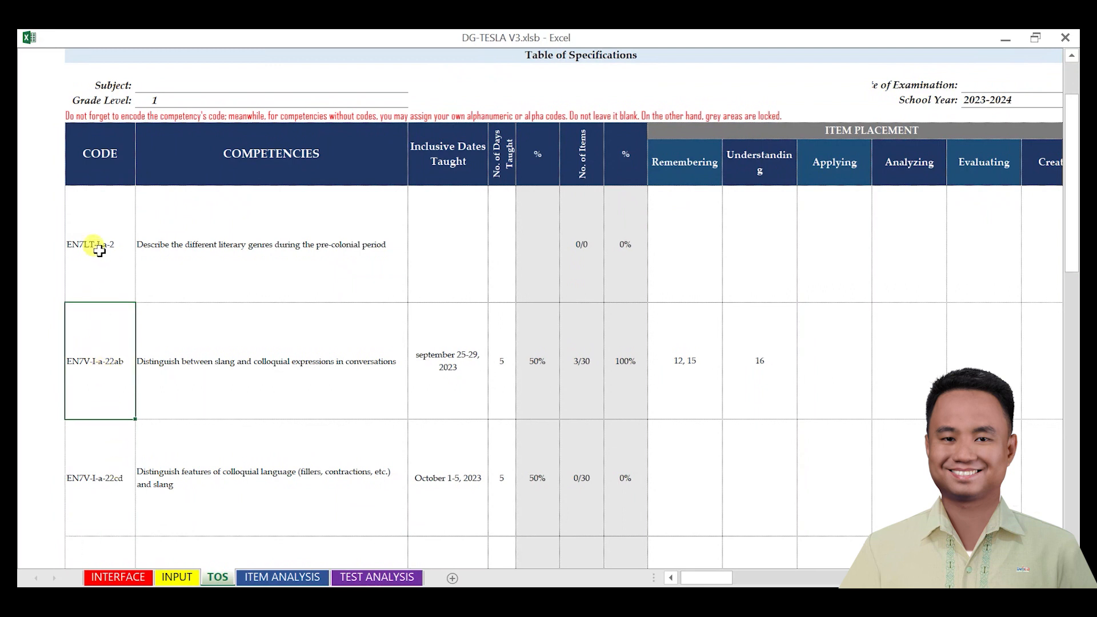
{"action": "left_click_drag", "start_coordinate": [97, 245], "coordinate": [117, 490]}
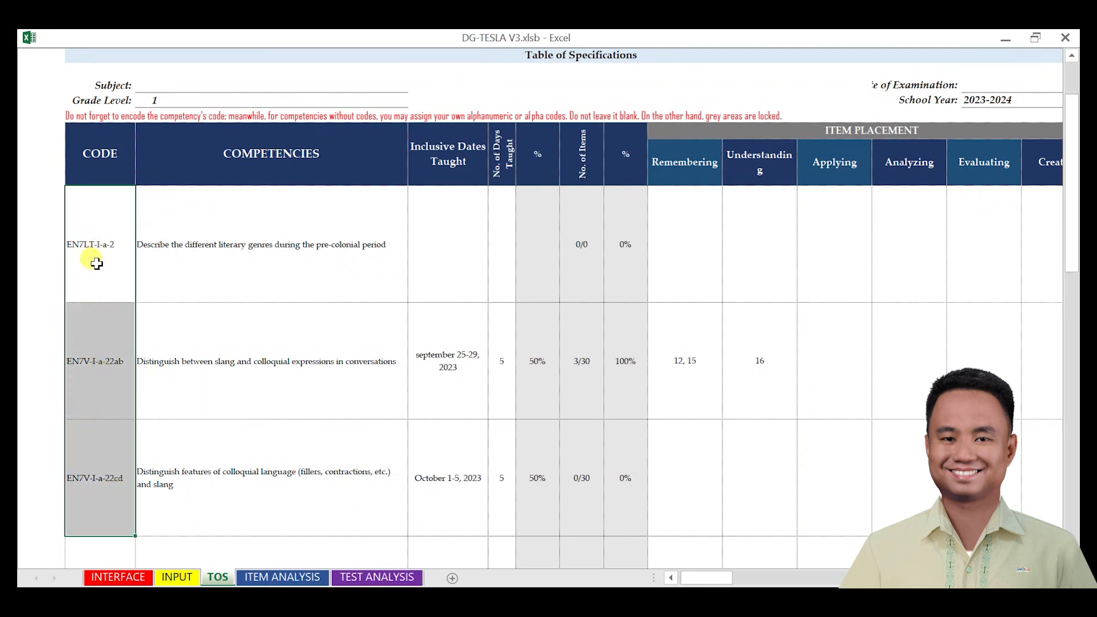
{"action": "left_click_drag", "start_coordinate": [93, 260], "coordinate": [104, 440]}
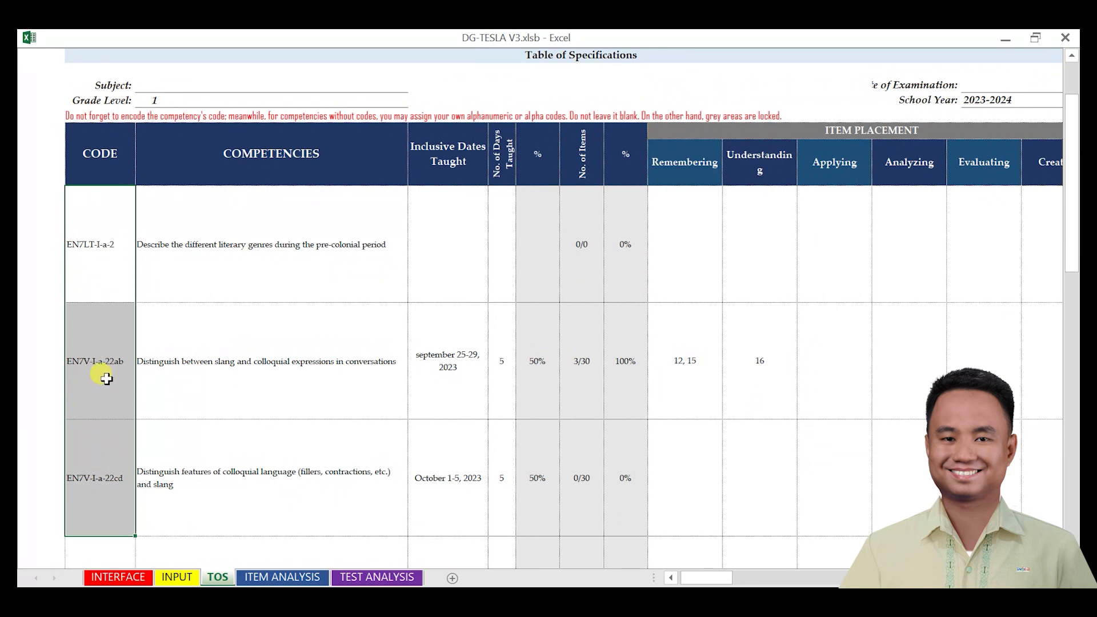
{"action": "left_click", "coordinate": [114, 246]}
{"action": "left_click", "coordinate": [115, 347]}
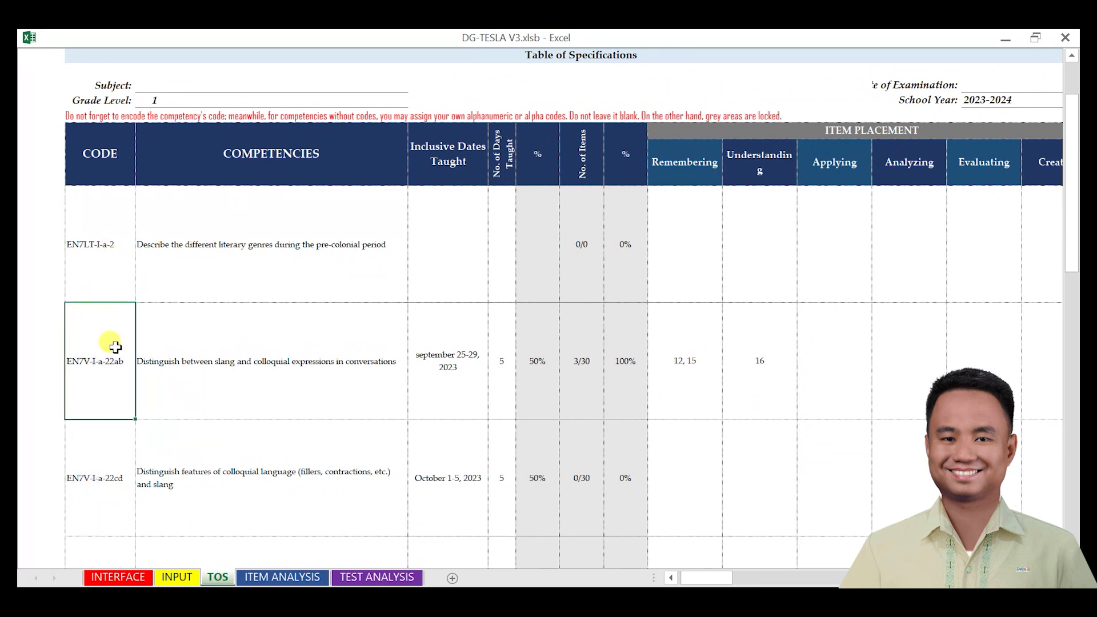
{"action": "left_click", "coordinate": [110, 266]}
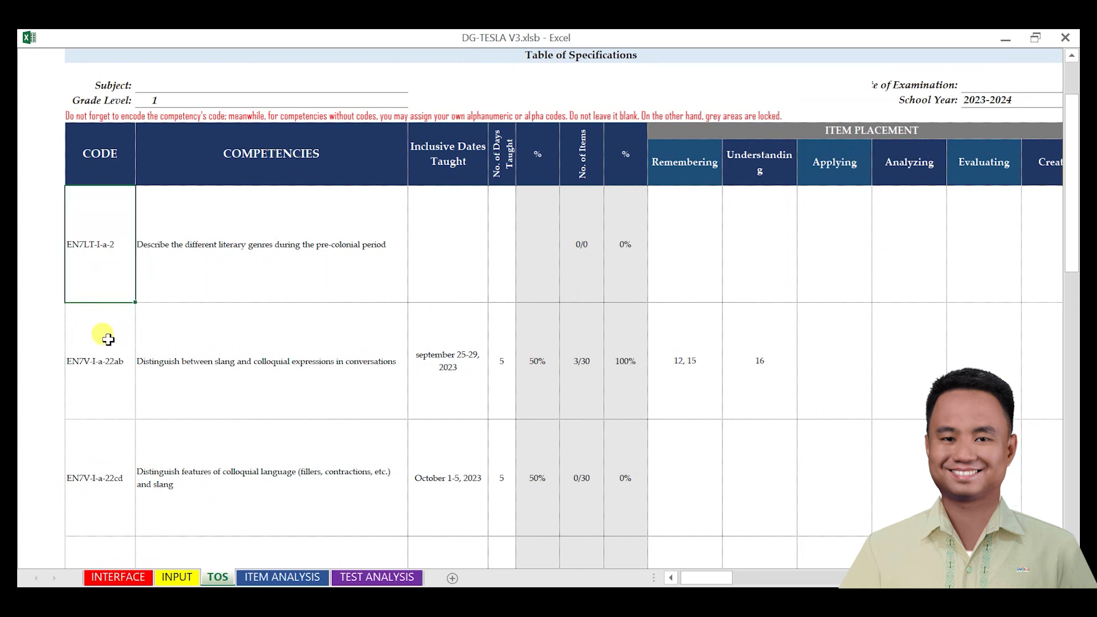
{"action": "left_click", "coordinate": [105, 339]}
{"action": "left_click", "coordinate": [104, 447]}
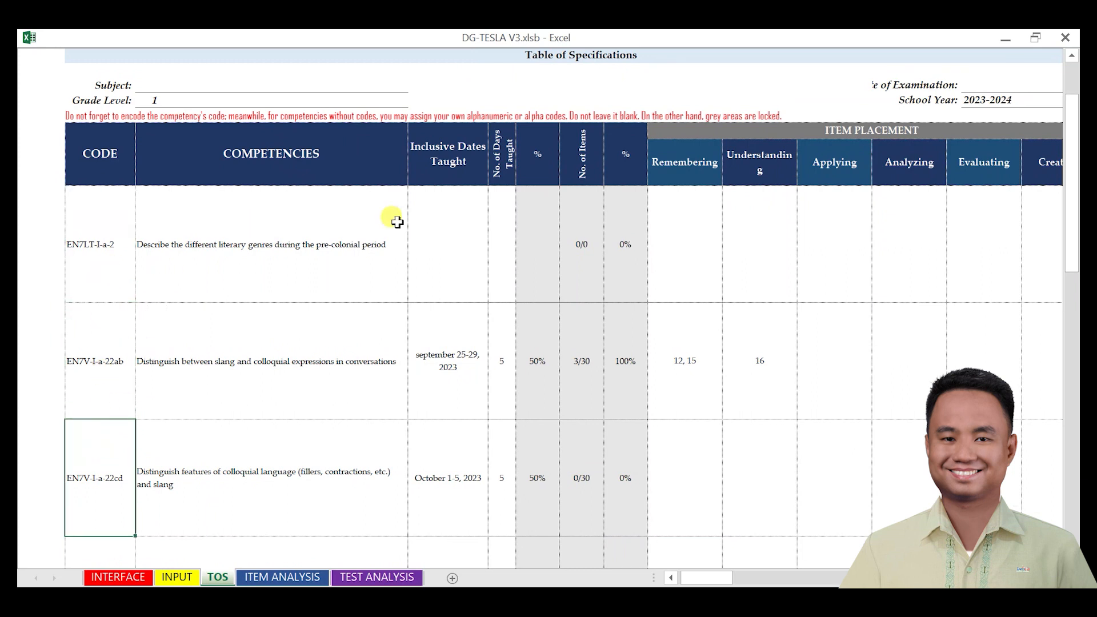
{"action": "left_click", "coordinate": [116, 233]}
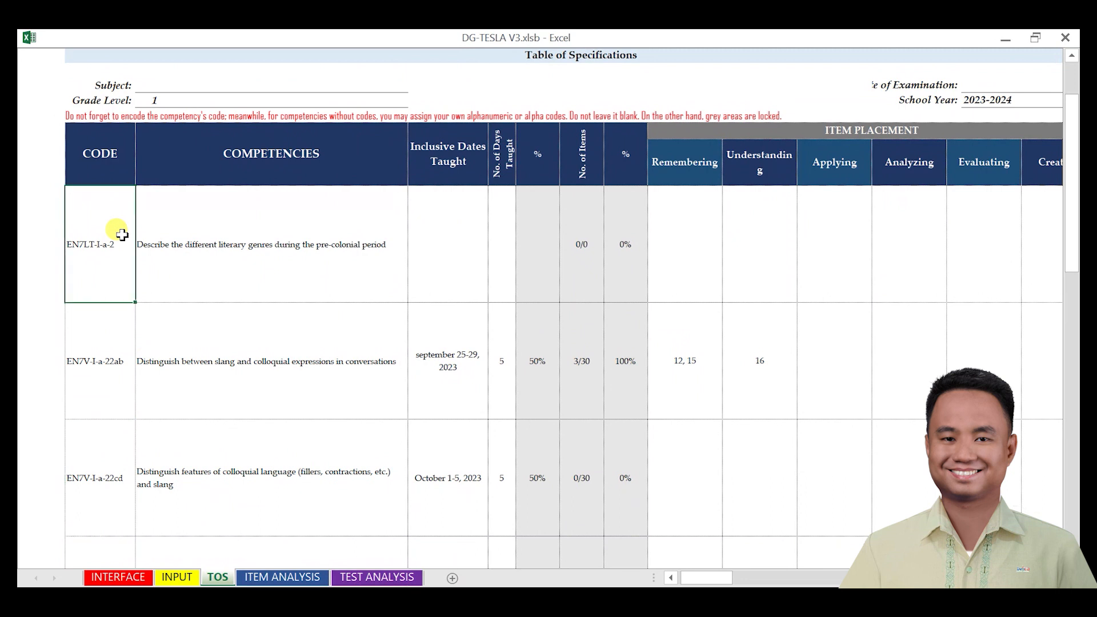
Step: Enter September 18-22, 2023 as the inclusive dates taught for the literary genres competency in the first row
{"action": "left_click", "coordinate": [234, 238]}
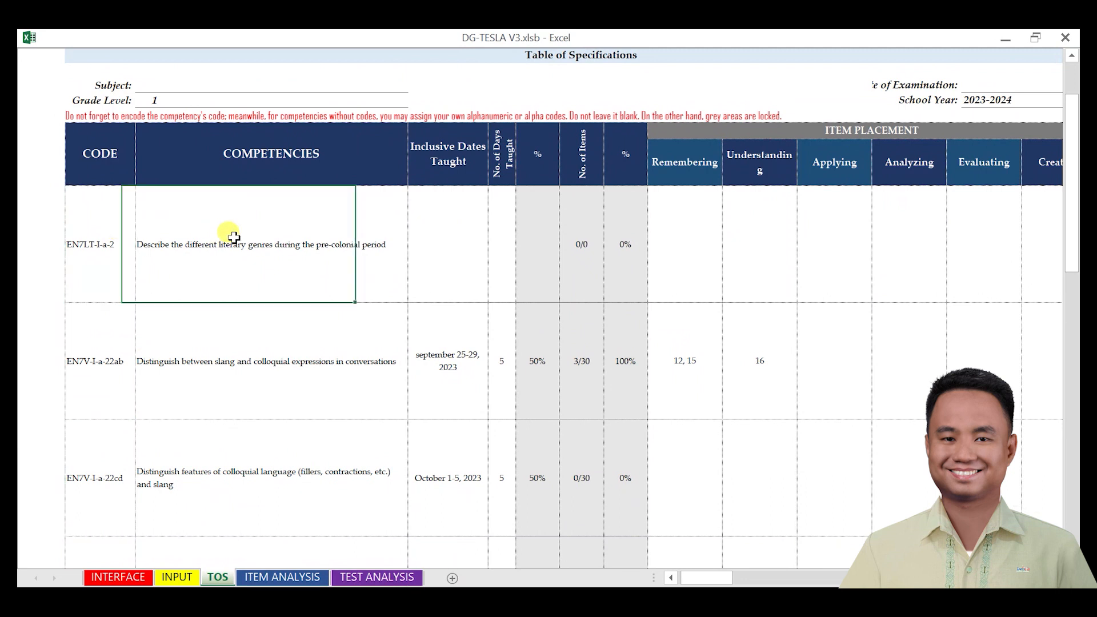
{"action": "left_click", "coordinate": [457, 234]}
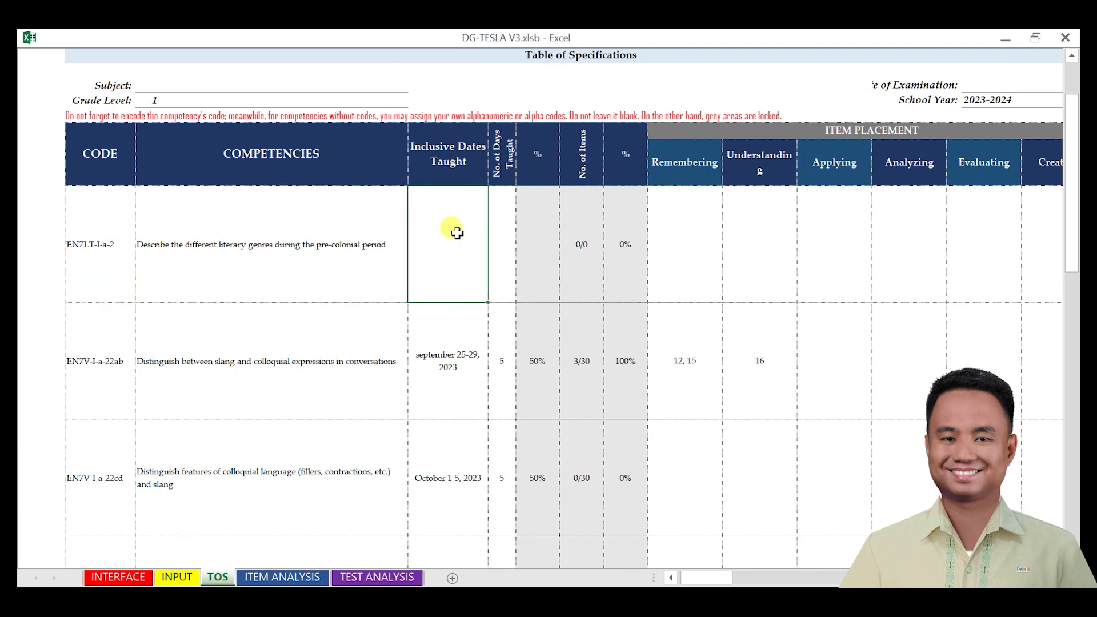
{"action": "double_click", "coordinate": [457, 233]}
{"action": "type", "text": "Se"}
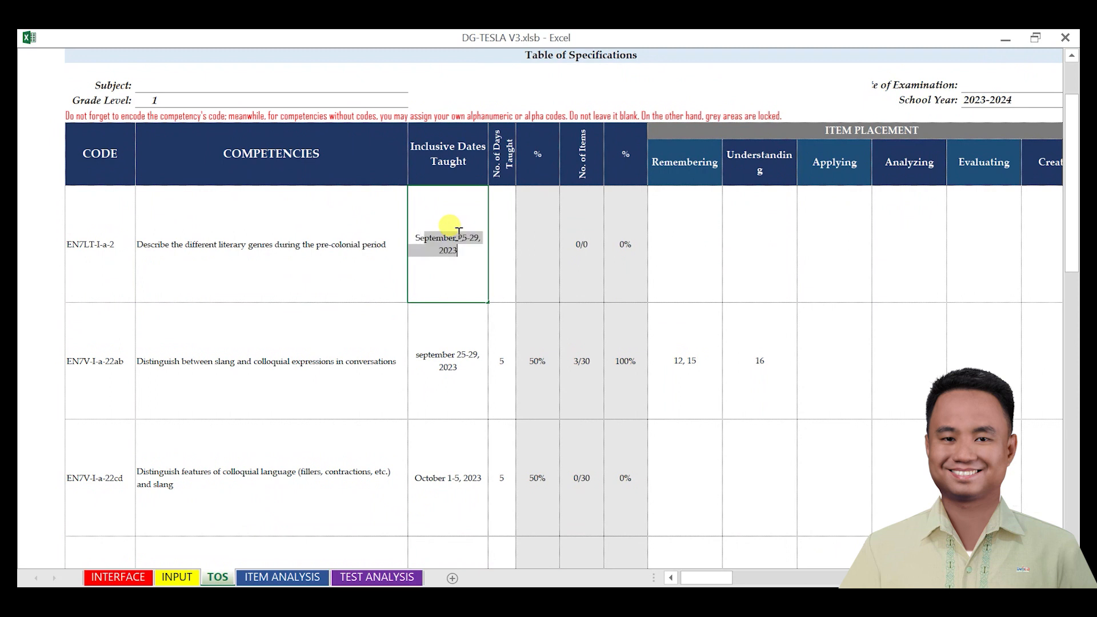
{"action": "type", "text": "ptember 11"}
{"action": "key", "text": "BackSpace"}
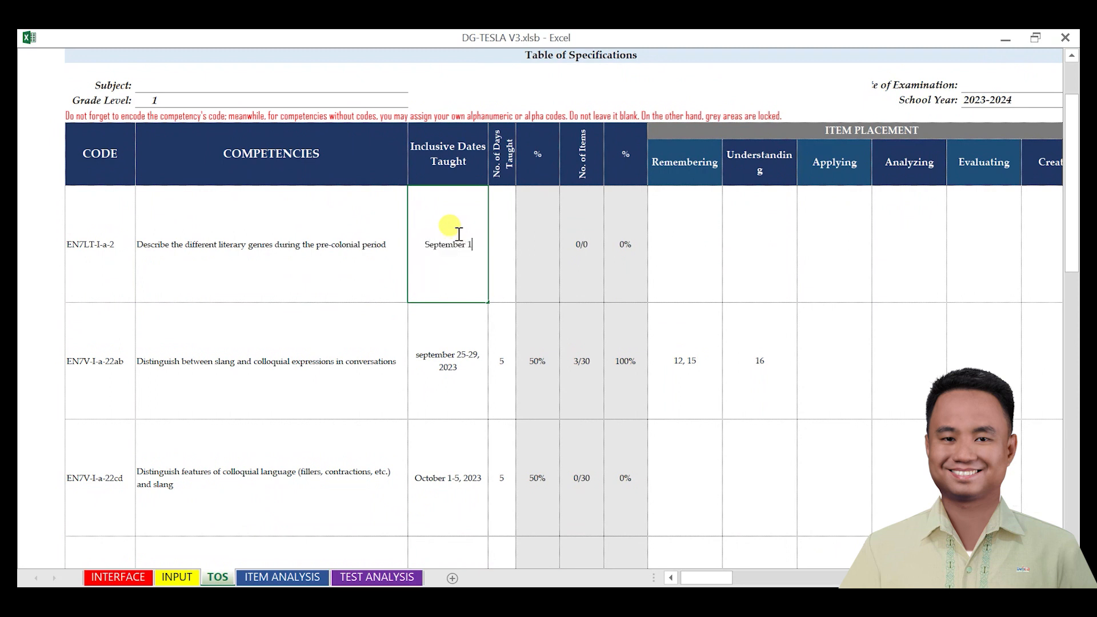
{"action": "type", "text": "8-22, 2023"}
{"action": "key", "text": "Return"}
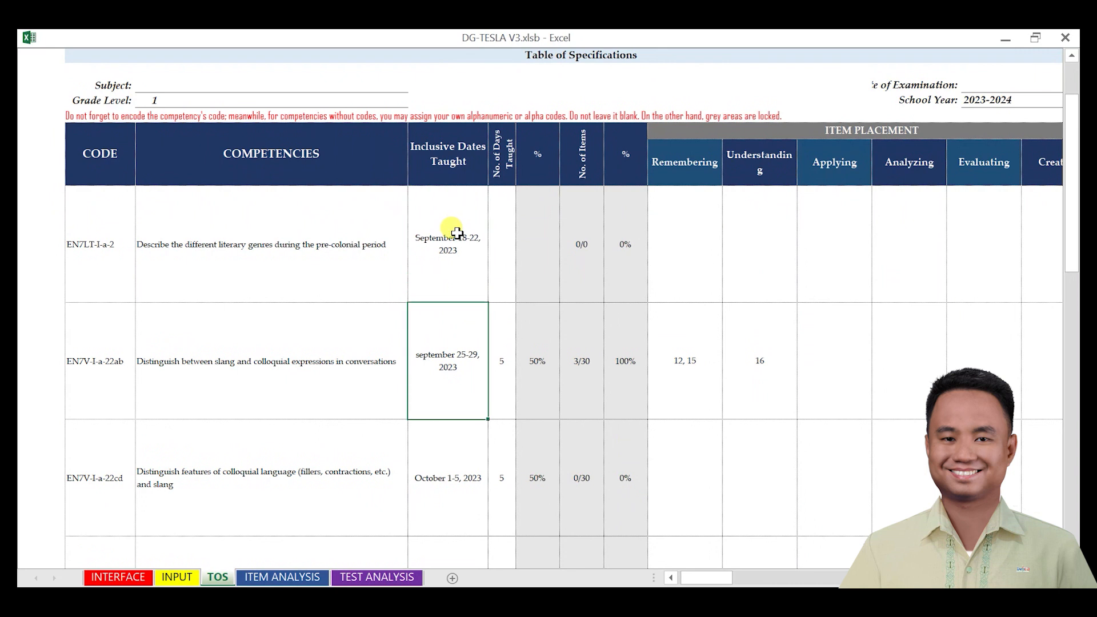
Step: Set the number of days taught for the first competency to 5
{"action": "left_click", "coordinate": [504, 237]}
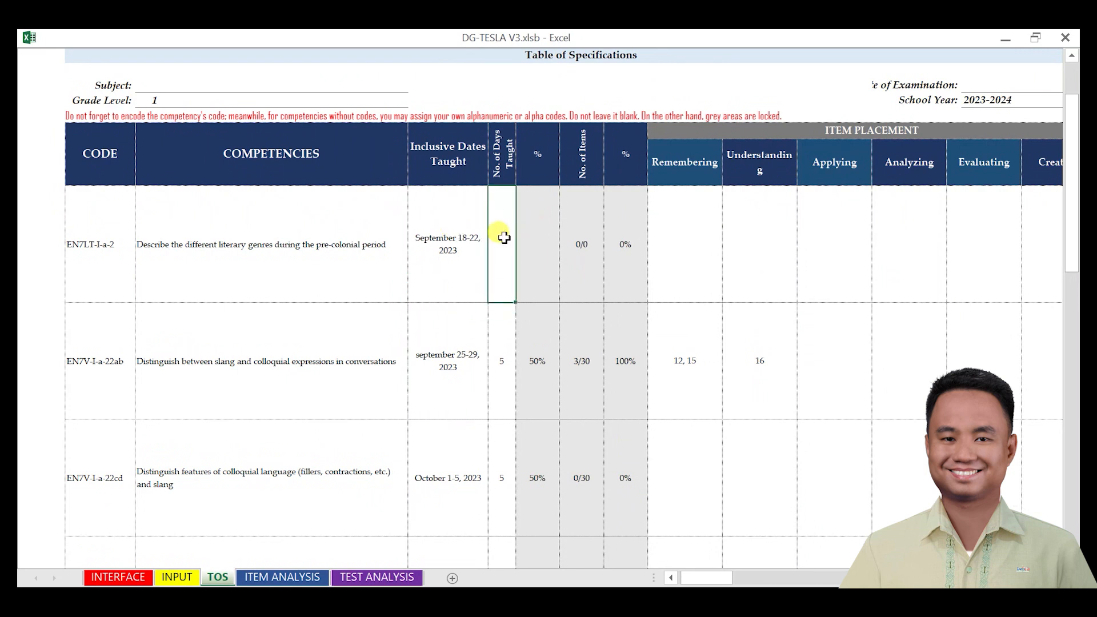
{"action": "type", "text": "5"}
{"action": "left_click", "coordinate": [459, 237]}
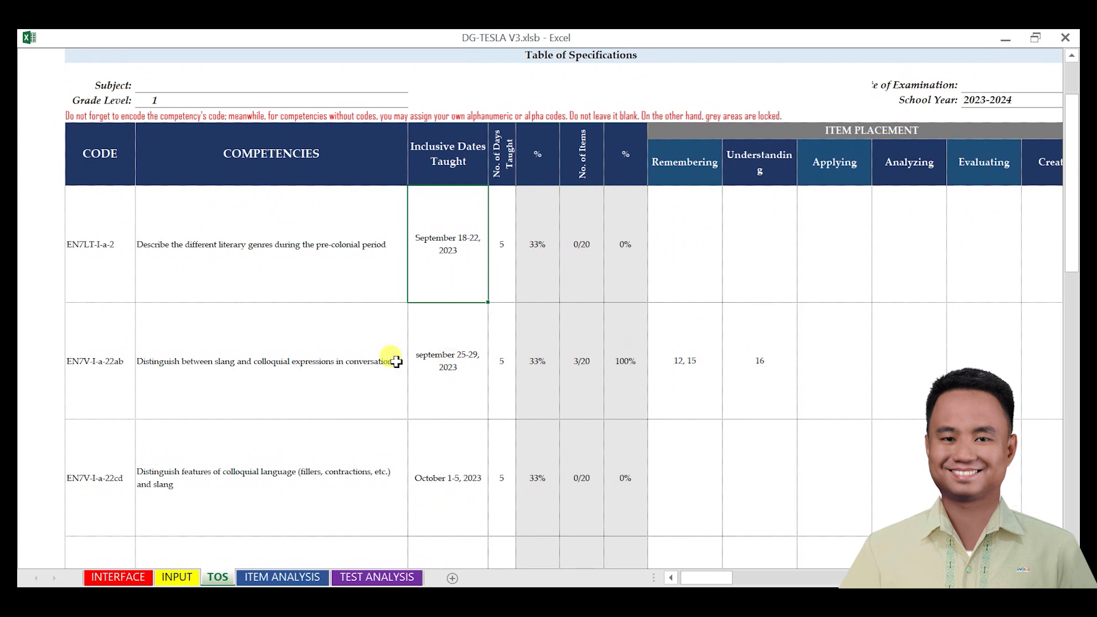
Step: Review the second row's item placements and enter item number 11 under Remembering for the first competency
{"action": "left_click", "coordinate": [700, 358]}
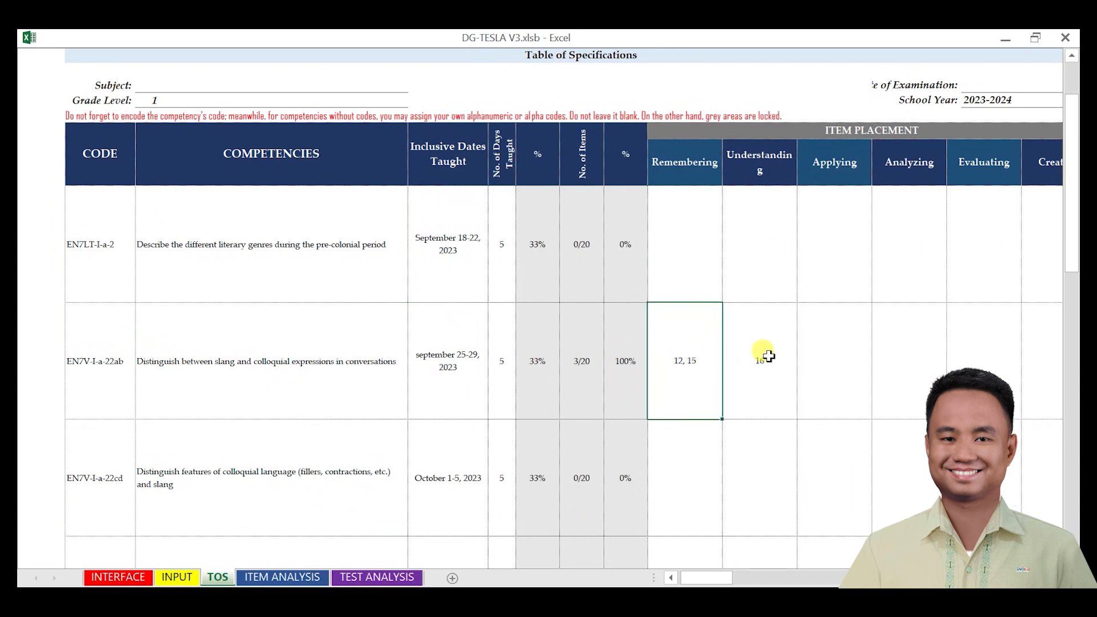
{"action": "left_click", "coordinate": [768, 356]}
{"action": "left_click", "coordinate": [696, 358]}
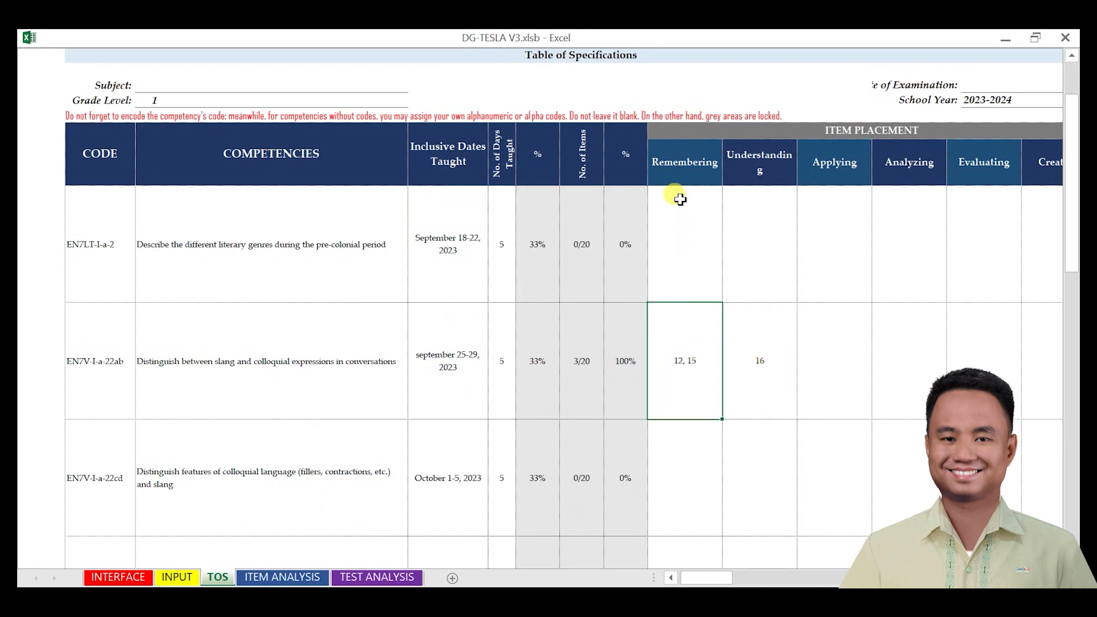
{"action": "left_click", "coordinate": [773, 343]}
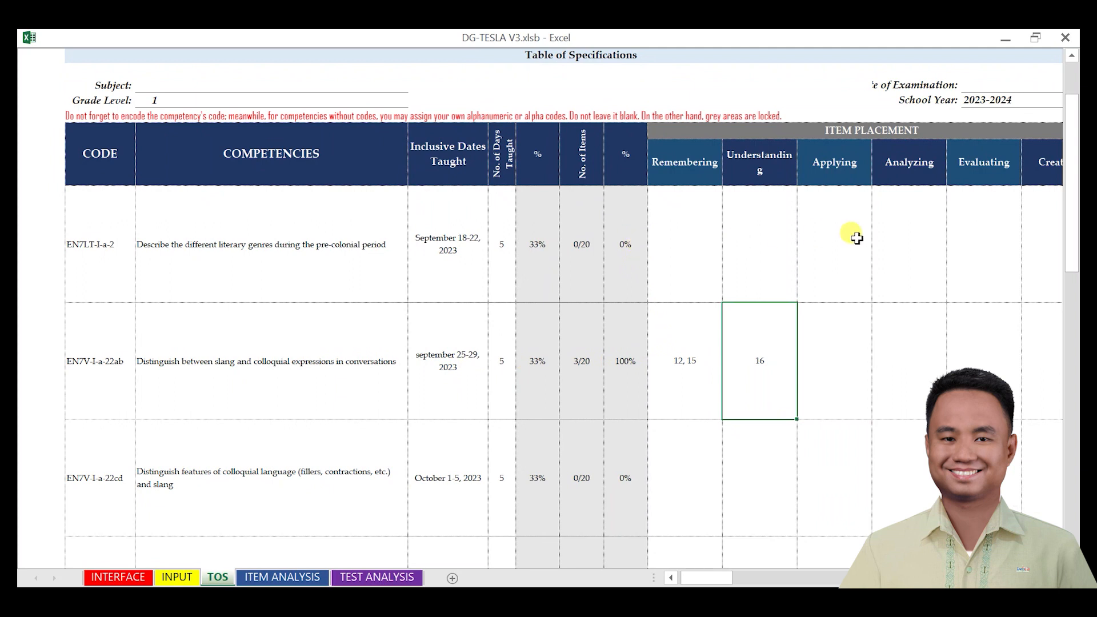
{"action": "left_click", "coordinate": [679, 235]}
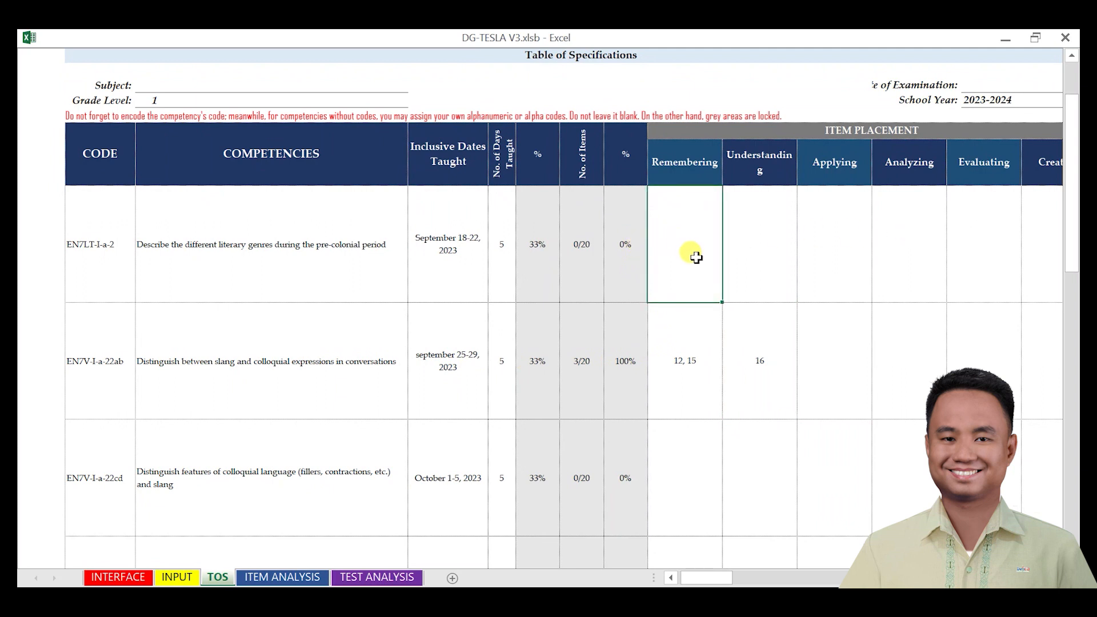
{"action": "type", "text": "11"}
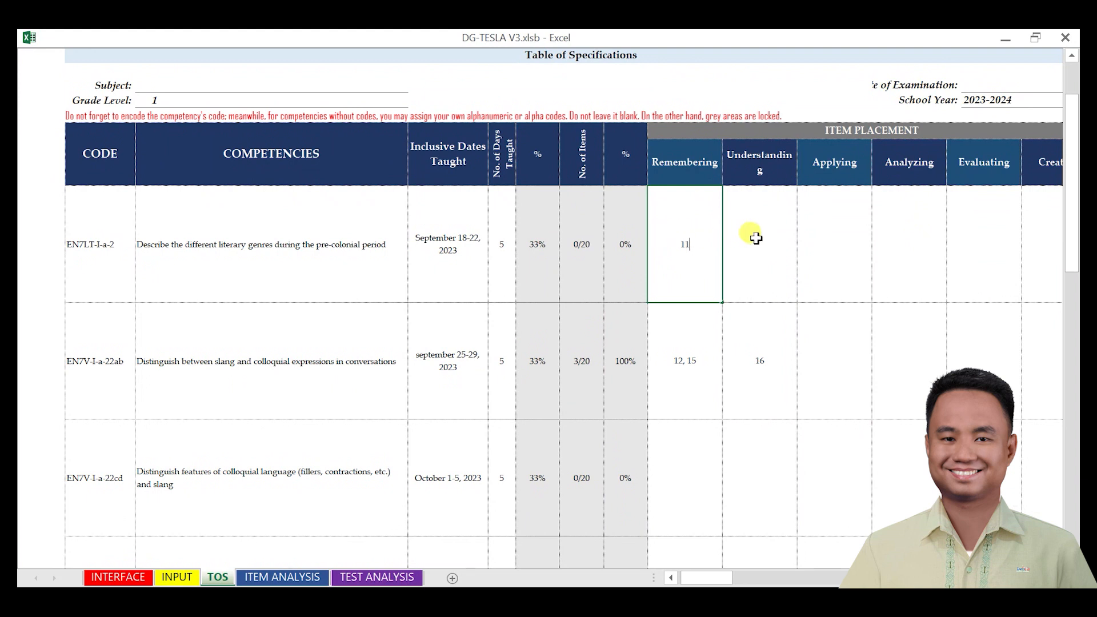
{"action": "key", "text": "Tab"}
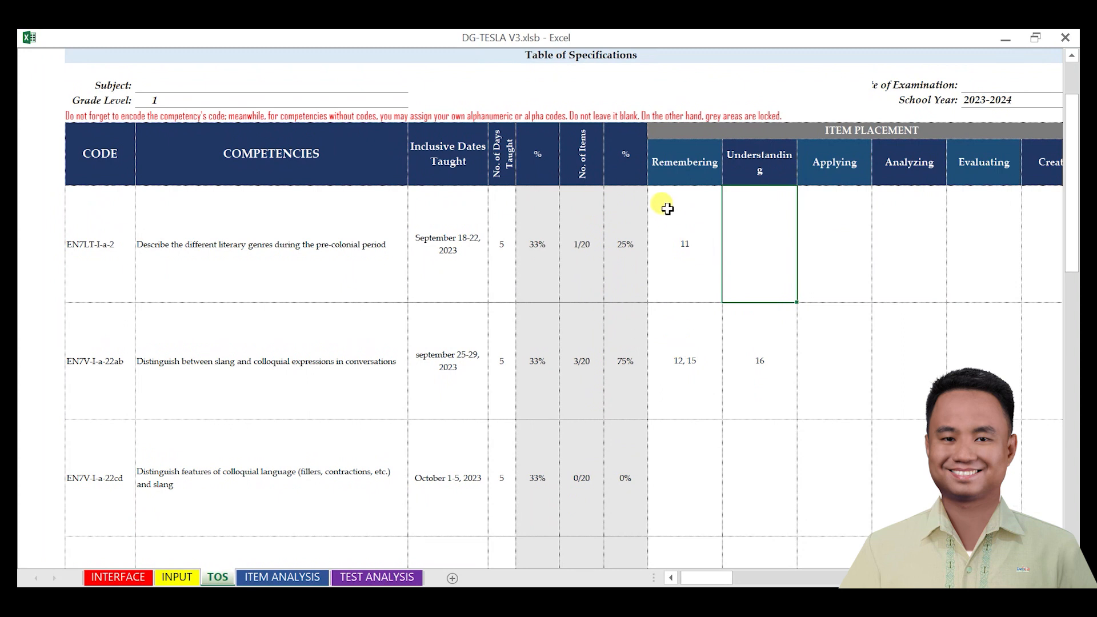
Step: Examine the Table of Specifications' editable columns, the grey percentage and item-count columns, and the item placement area
{"action": "left_click_drag", "start_coordinate": [662, 205], "coordinate": [765, 368]}
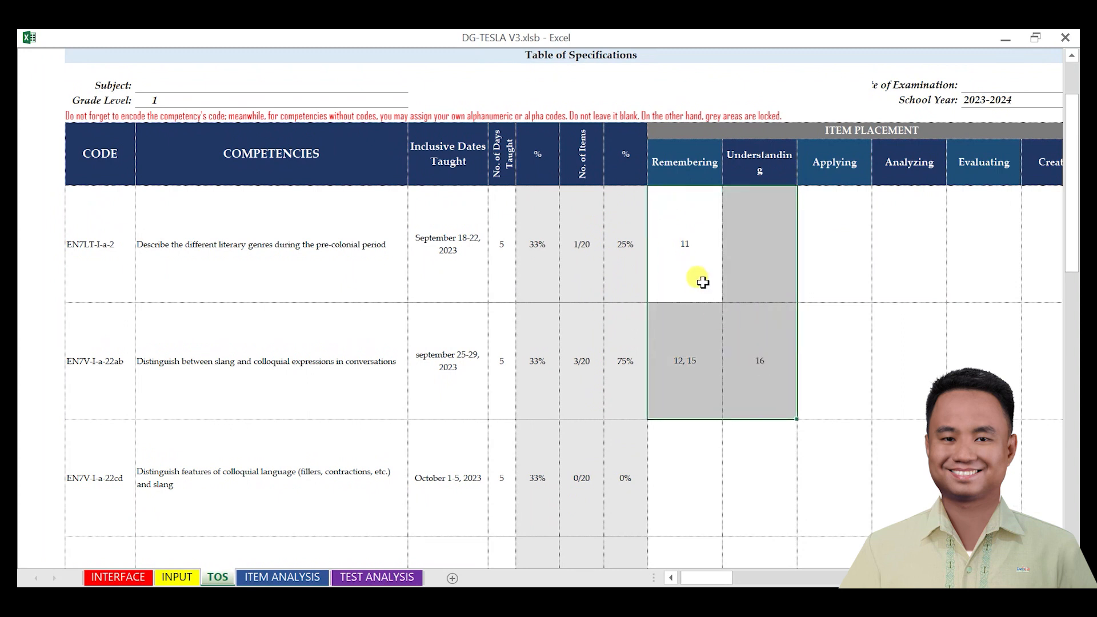
{"action": "left_click", "coordinate": [736, 371]}
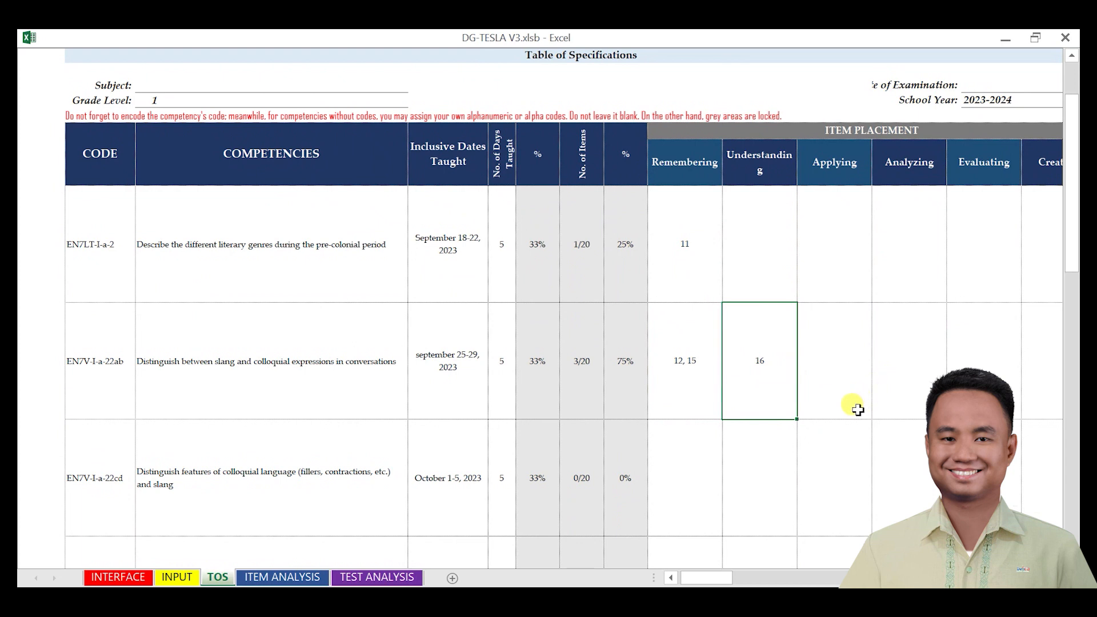
{"action": "scroll", "coordinate": [858, 410], "scroll_direction": "up", "scroll_amount": 2}
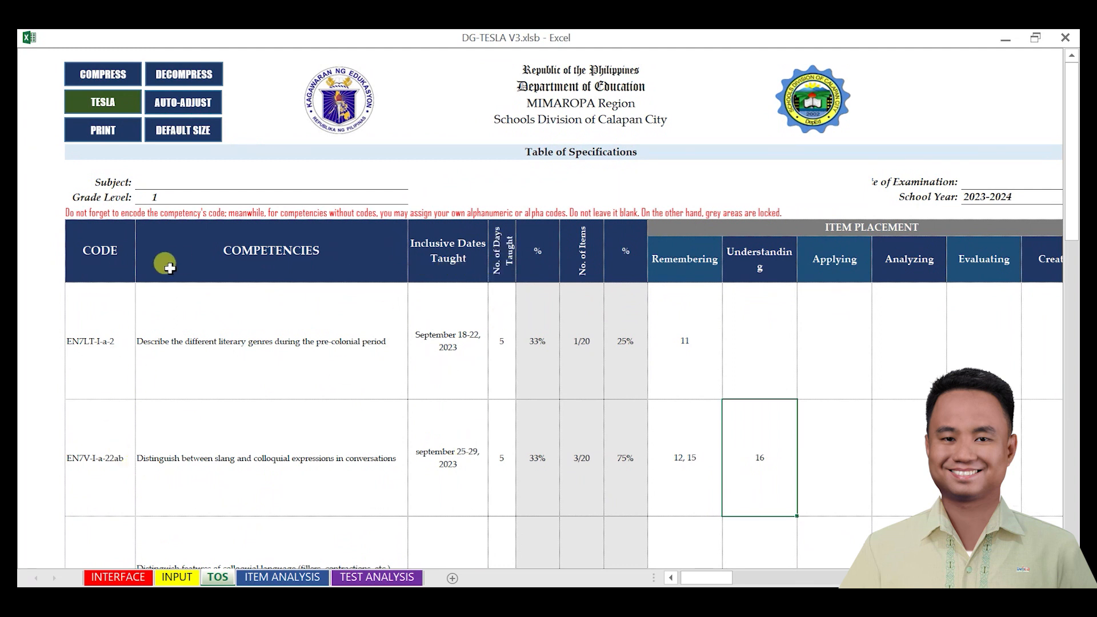
{"action": "left_click_drag", "start_coordinate": [97, 243], "coordinate": [490, 553]}
{"action": "left_click", "coordinate": [326, 347]}
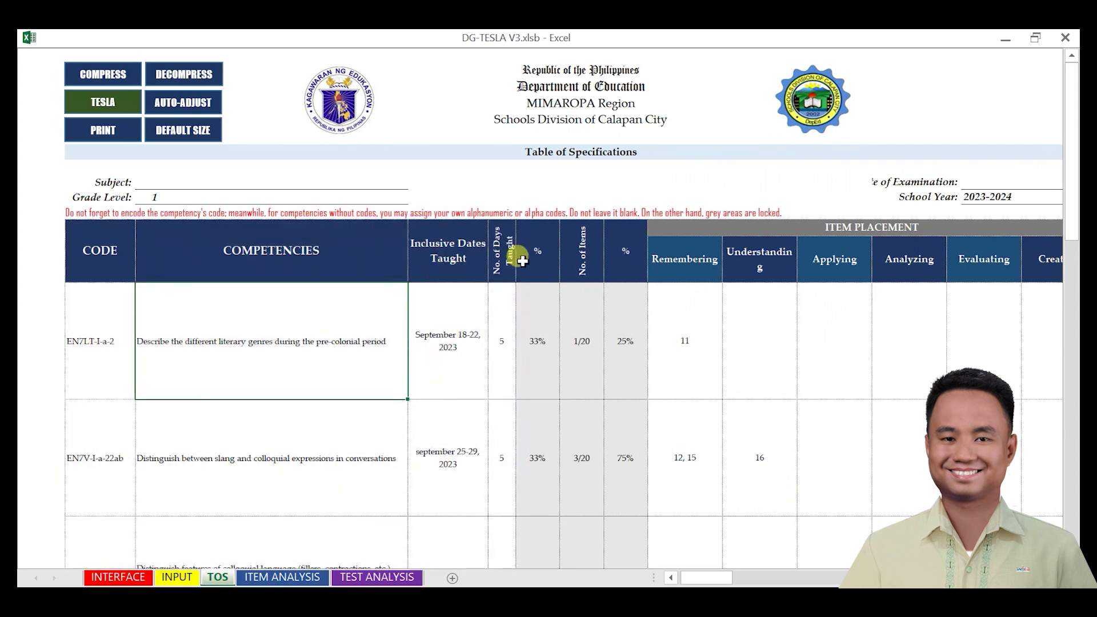
{"action": "left_click_drag", "start_coordinate": [520, 297], "coordinate": [632, 538]}
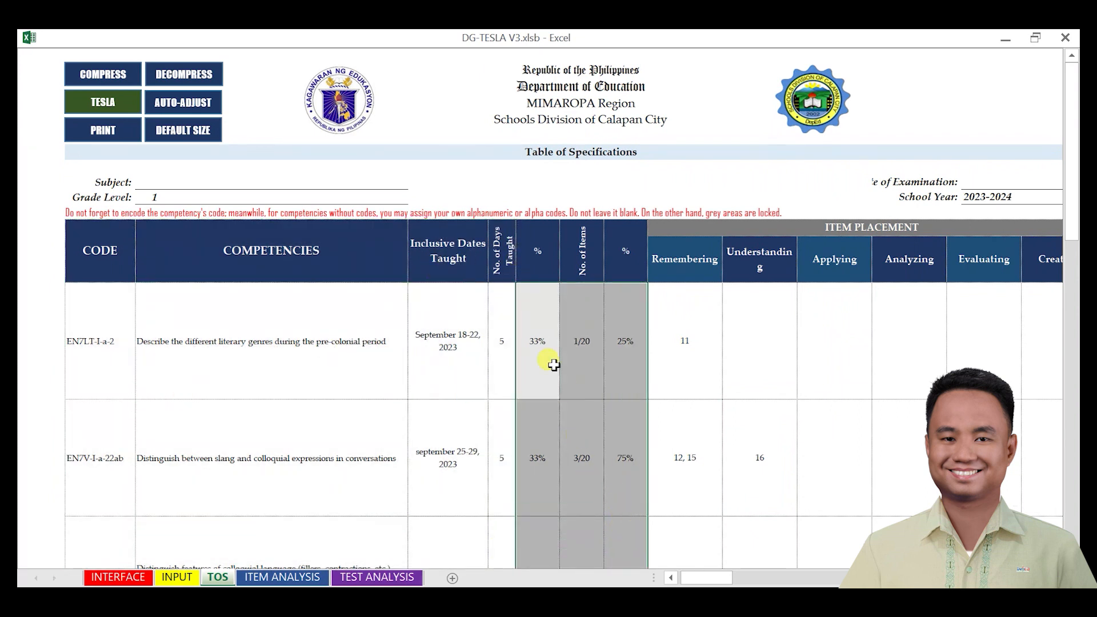
{"action": "left_click", "coordinate": [546, 349]}
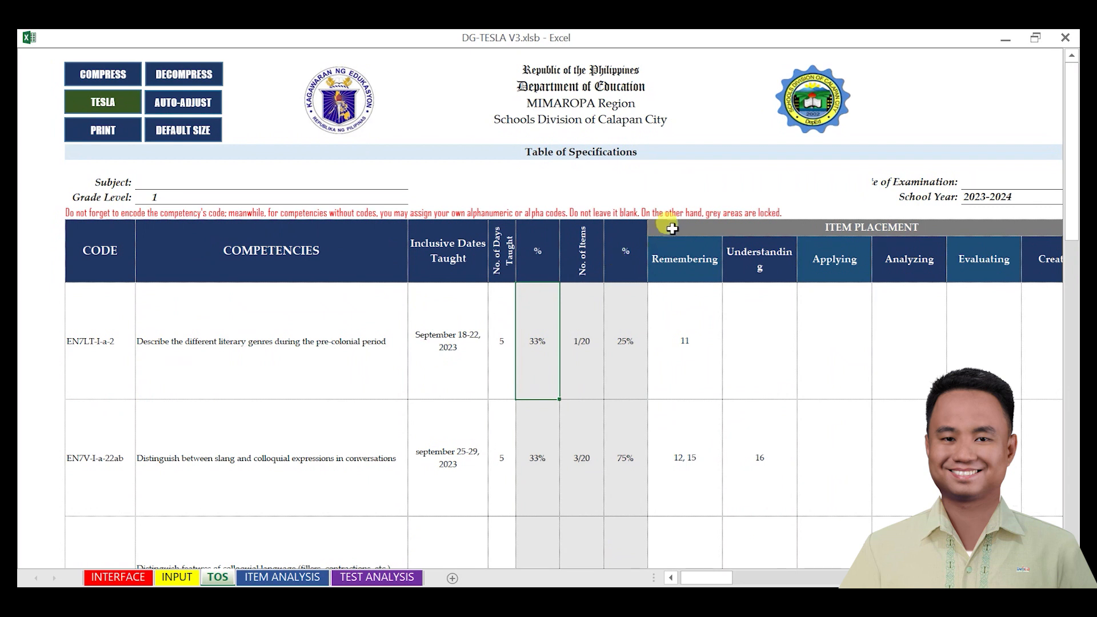
{"action": "left_click_drag", "start_coordinate": [674, 227], "coordinate": [913, 430]}
{"action": "left_click", "coordinate": [874, 345]}
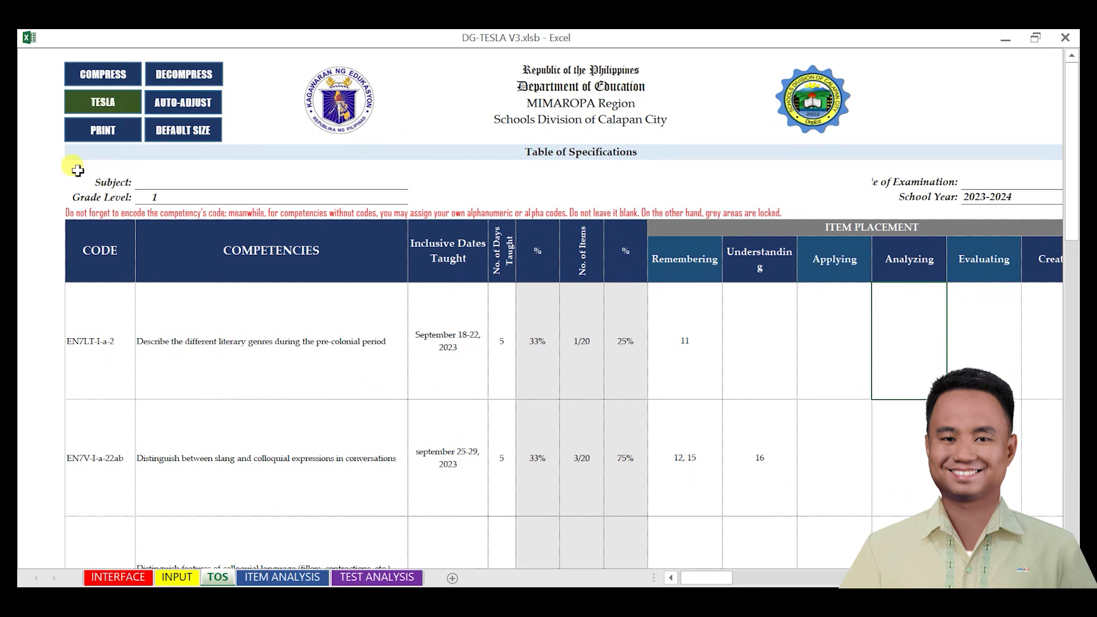
Step: Check the Subject and Grade Level header fields against the INTERFACE sheet's details, and return to the TOS sheet's Code through Days Taught columns
{"action": "left_click_drag", "start_coordinate": [78, 170], "coordinate": [677, 217]}
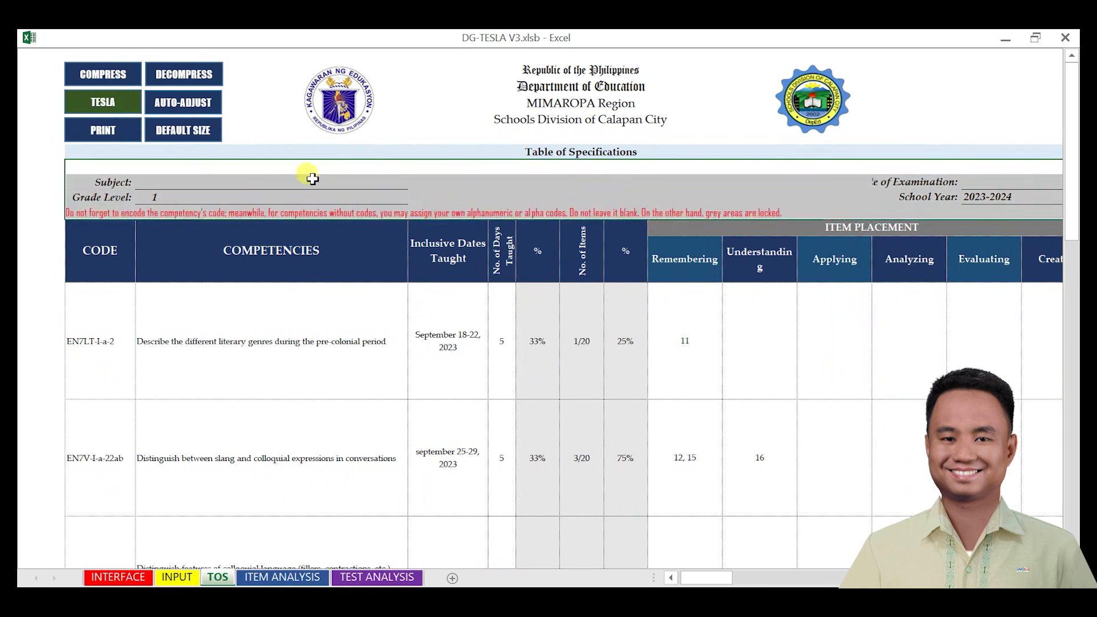
{"action": "left_click", "coordinate": [248, 180]}
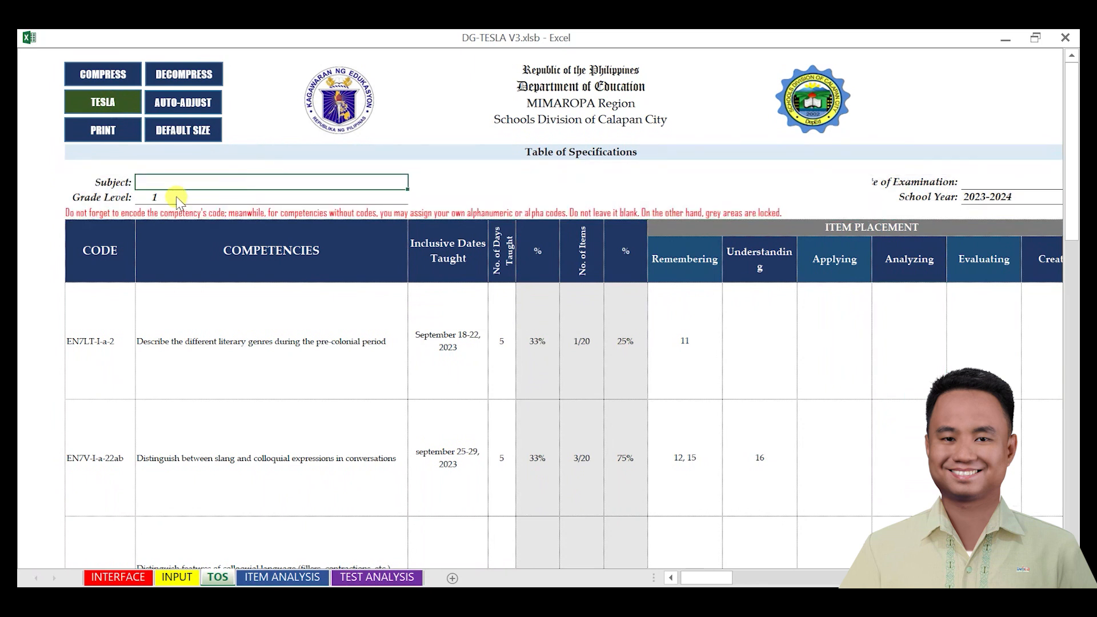
{"action": "left_click", "coordinate": [117, 577]}
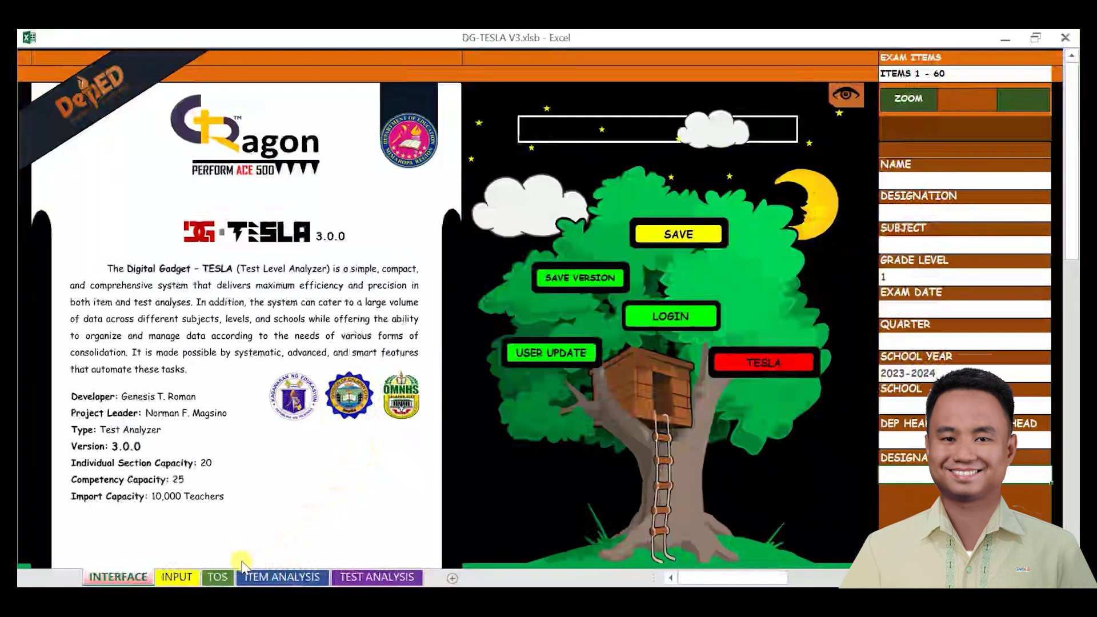
{"action": "left_click", "coordinate": [218, 577]}
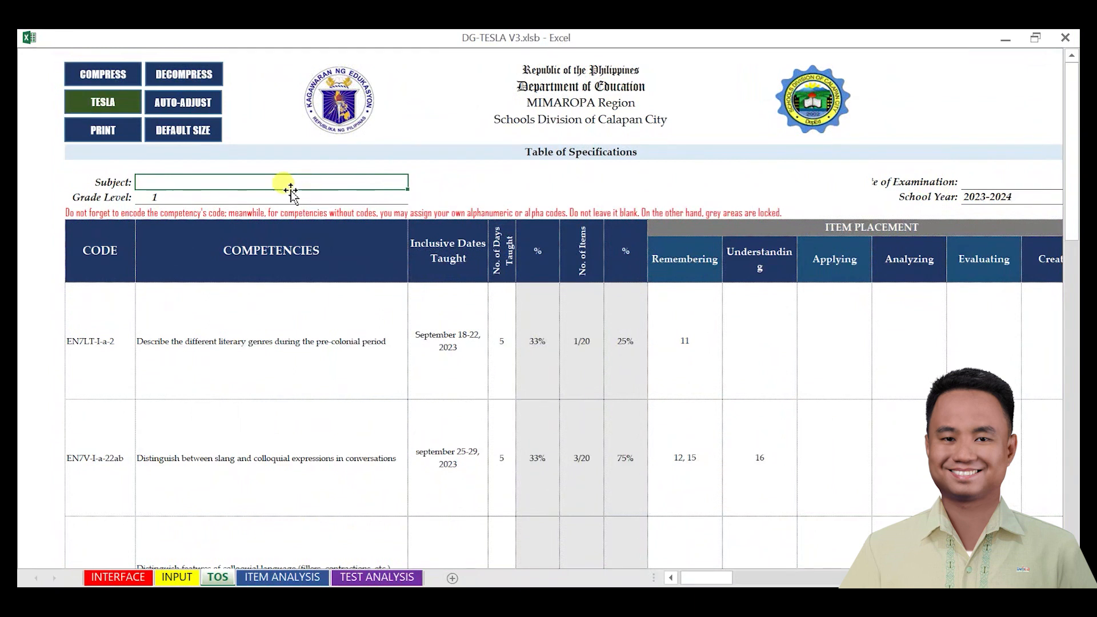
{"action": "mouse_move", "coordinate": [89, 225]}
{"action": "left_mouse_down"}
{"action": "mouse_move", "coordinate": [380, 421]}
{"action": "mouse_move", "coordinate": [500, 520]}
{"action": "left_mouse_up"}
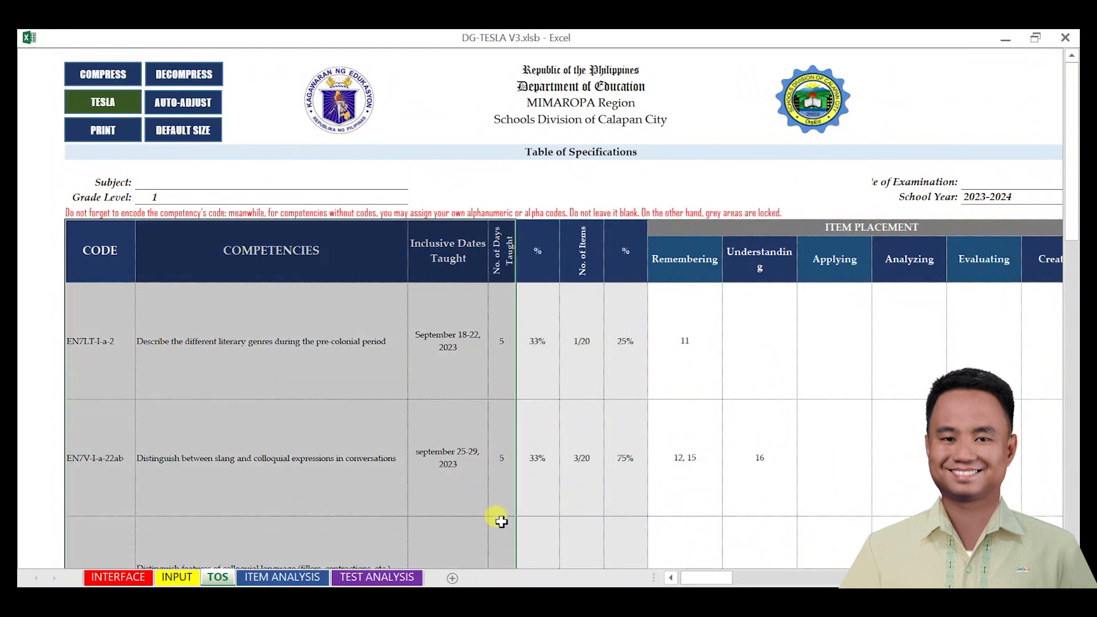
Step: Open the TESLA form from the TOS sheet, show its item placement page and choose the ITEMS 1 - 10 range
{"action": "left_click", "coordinate": [342, 341]}
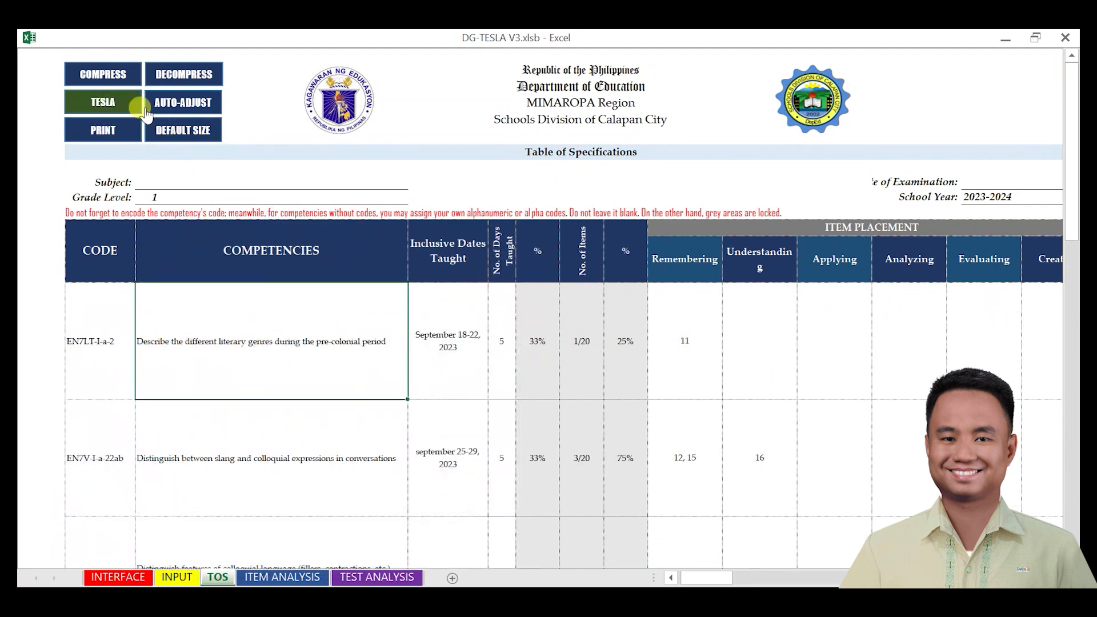
{"action": "left_click", "coordinate": [112, 103]}
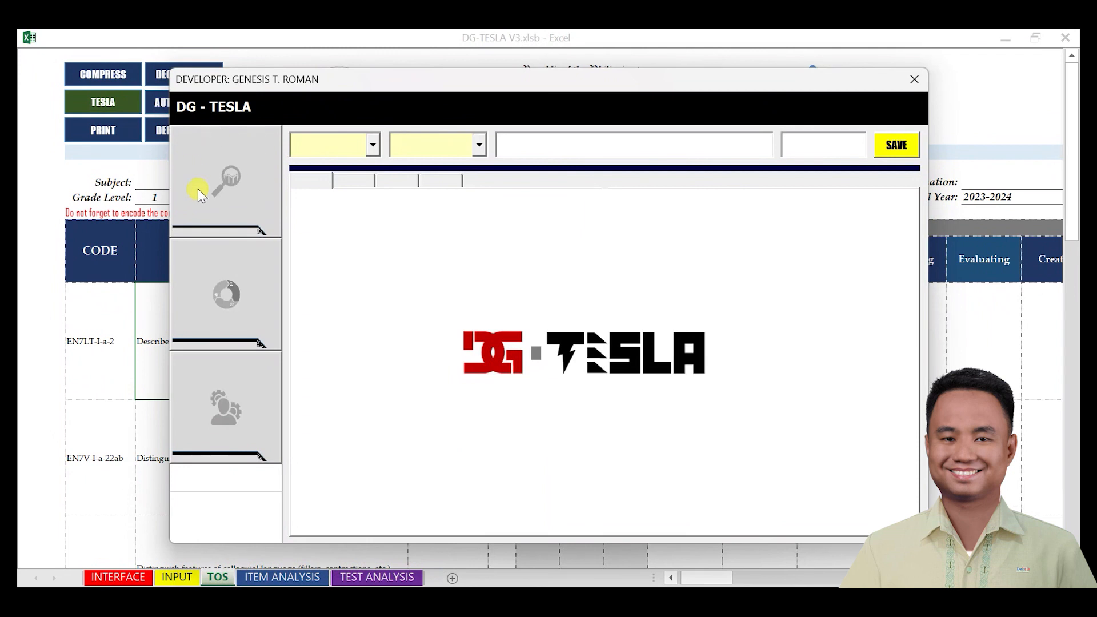
{"action": "left_click", "coordinate": [227, 177]}
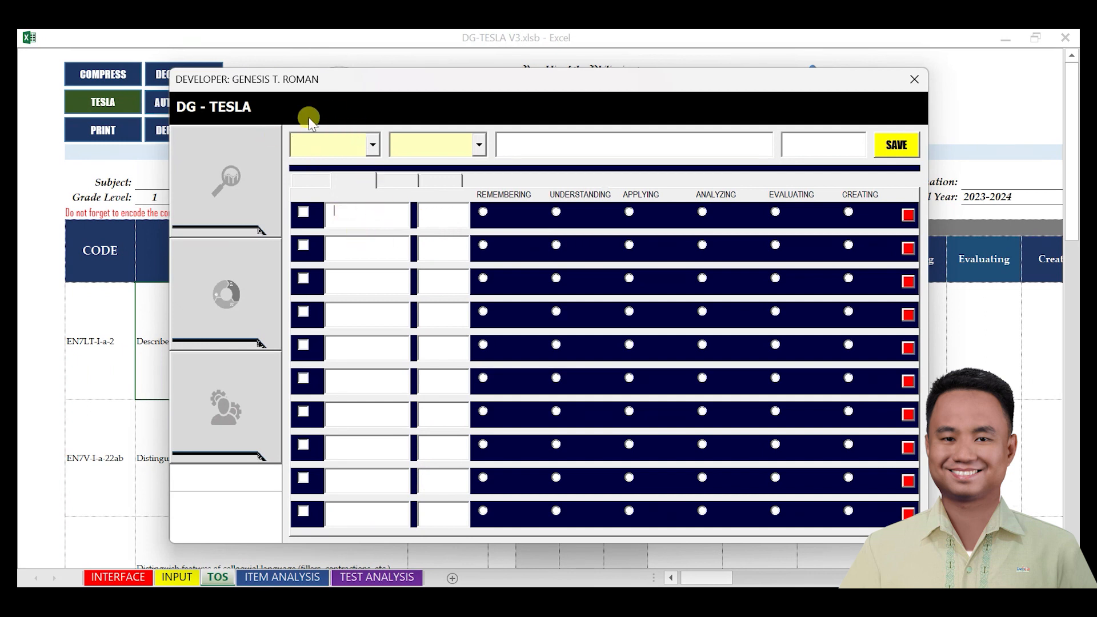
{"action": "left_click", "coordinate": [373, 147]}
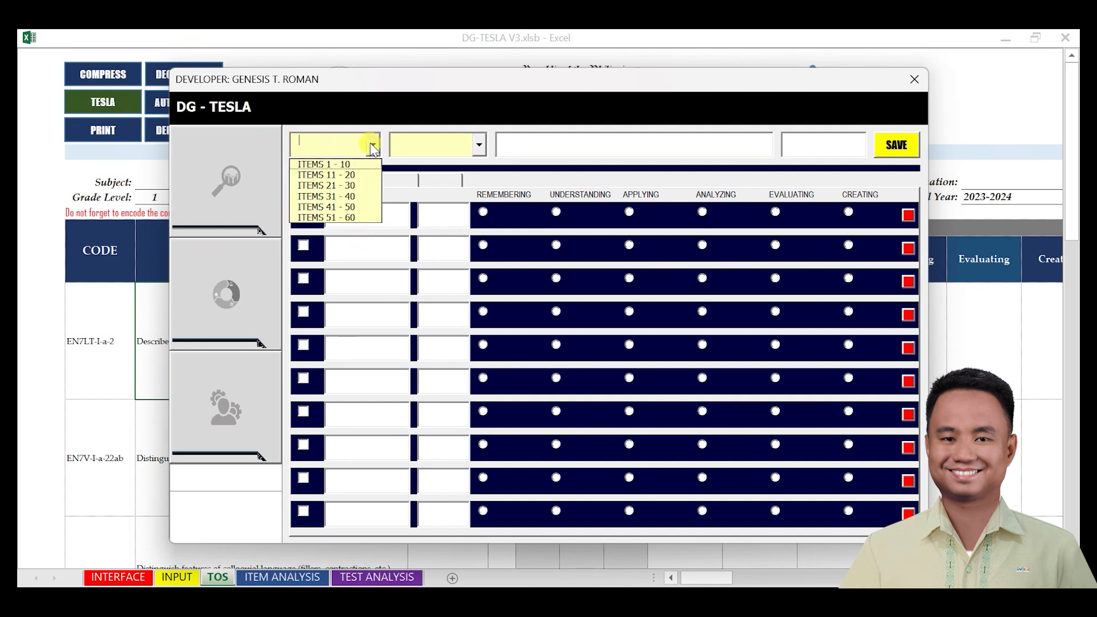
{"action": "left_click", "coordinate": [329, 165]}
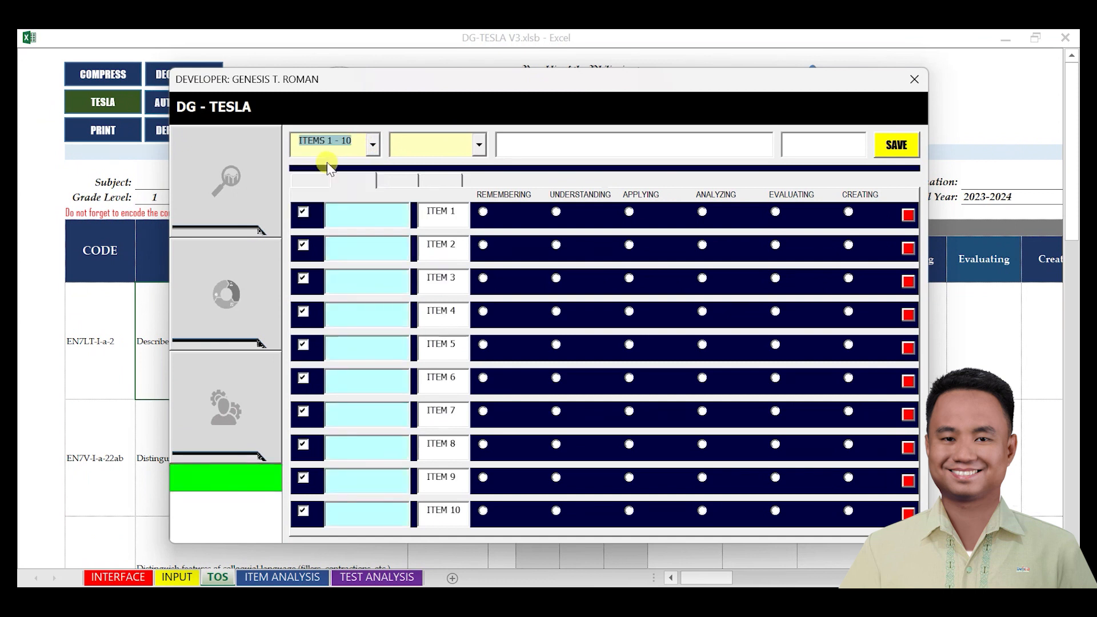
{"action": "left_click", "coordinate": [337, 152]}
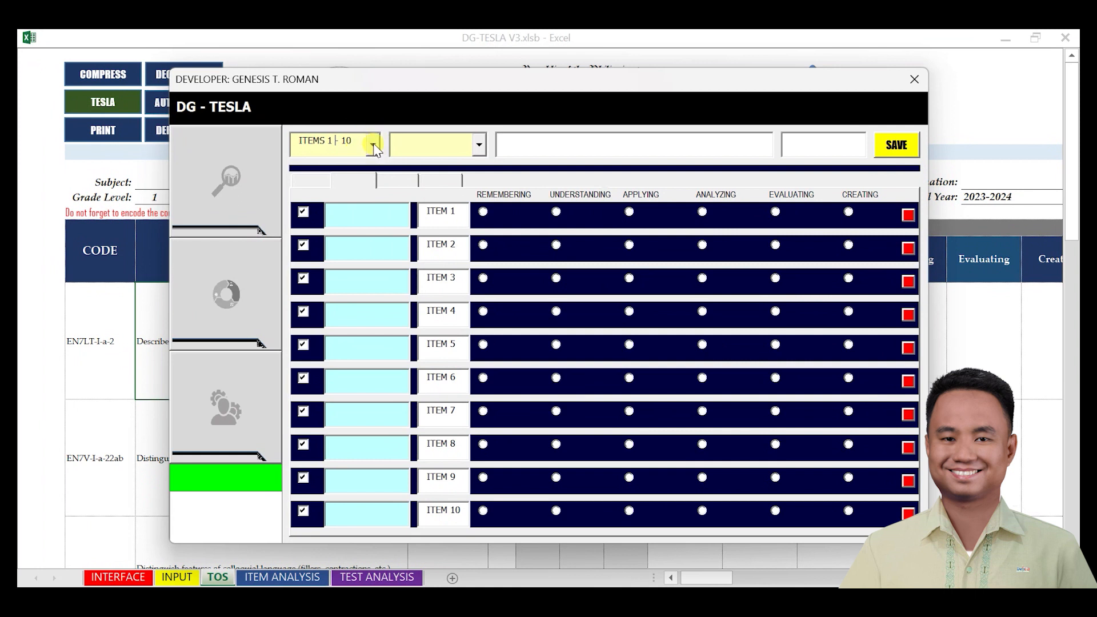
Step: Choose competency code EN7LT-I-a-2 in the form and review its competency description
{"action": "left_click", "coordinate": [479, 147]}
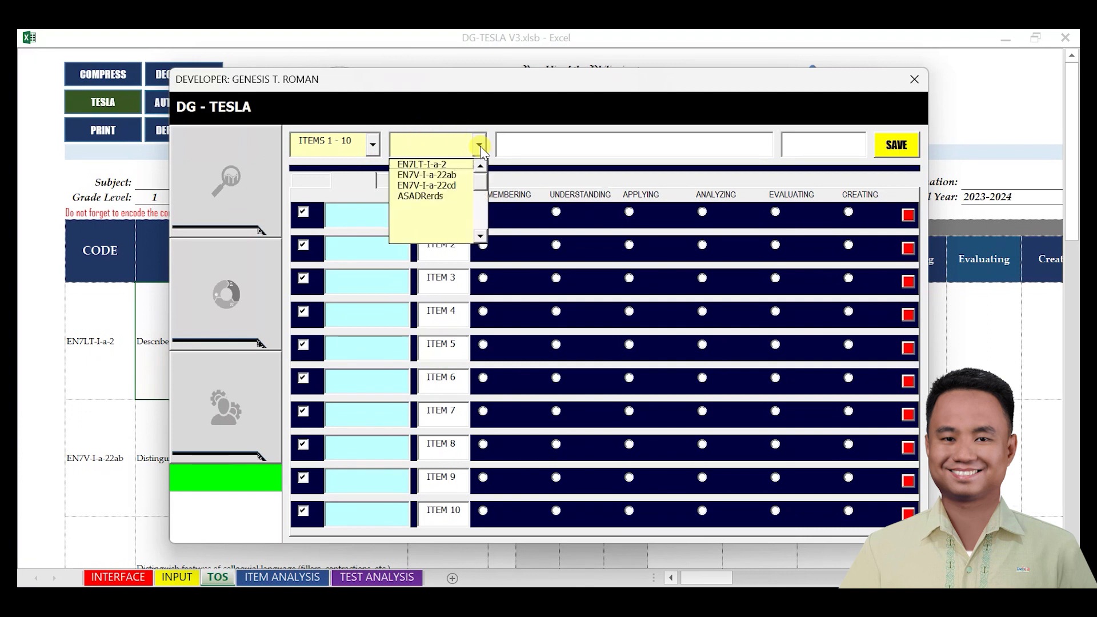
{"action": "left_click", "coordinate": [425, 164]}
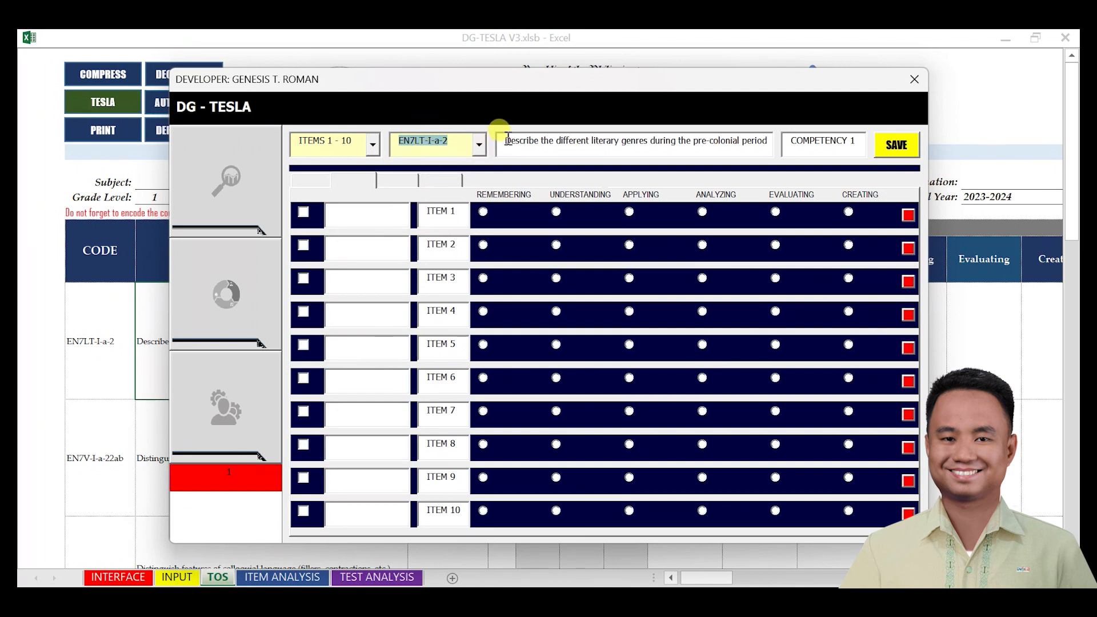
{"action": "left_click_drag", "start_coordinate": [506, 140], "coordinate": [773, 143]}
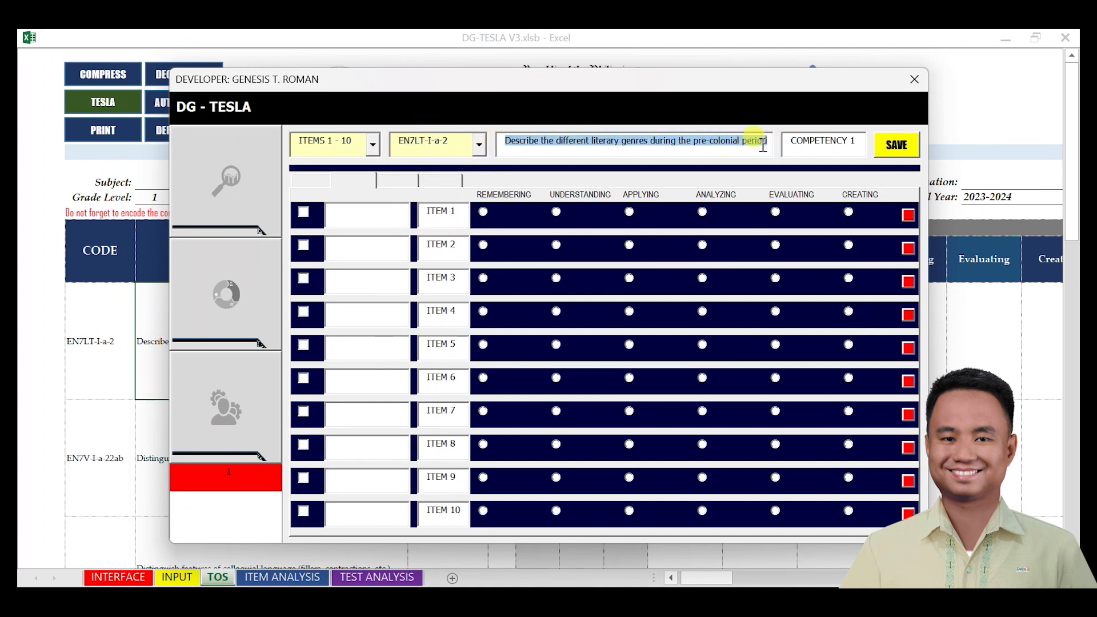
{"action": "left_click", "coordinate": [691, 146]}
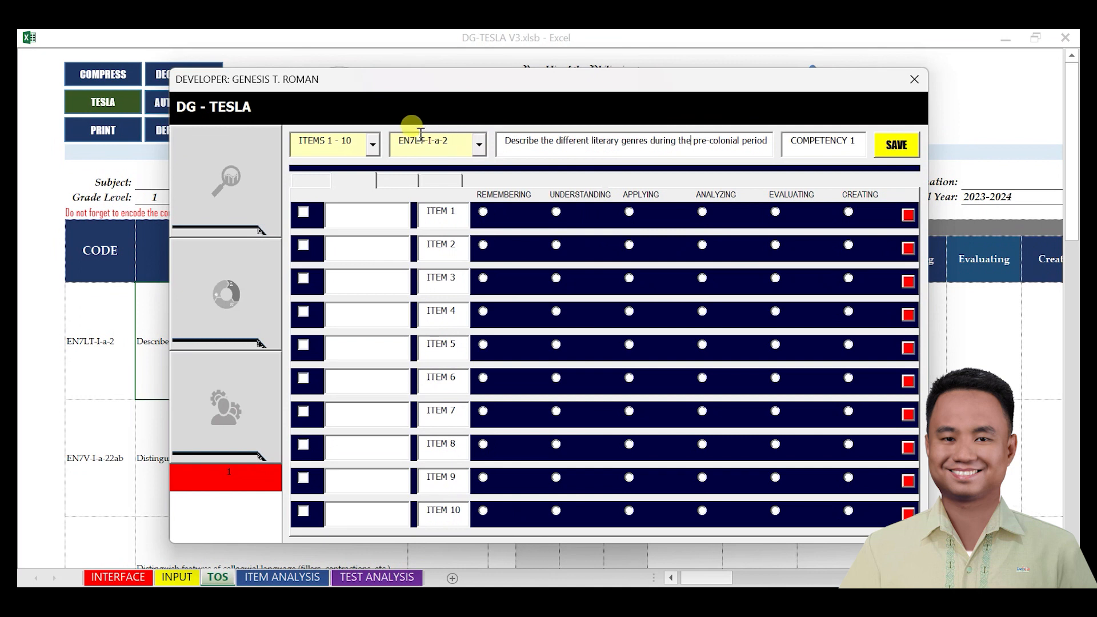
Step: Check the form's list of competency codes against the TOS sheet's Code column, keeping EN7LT-I-a-2 selected
{"action": "left_click", "coordinate": [479, 144]}
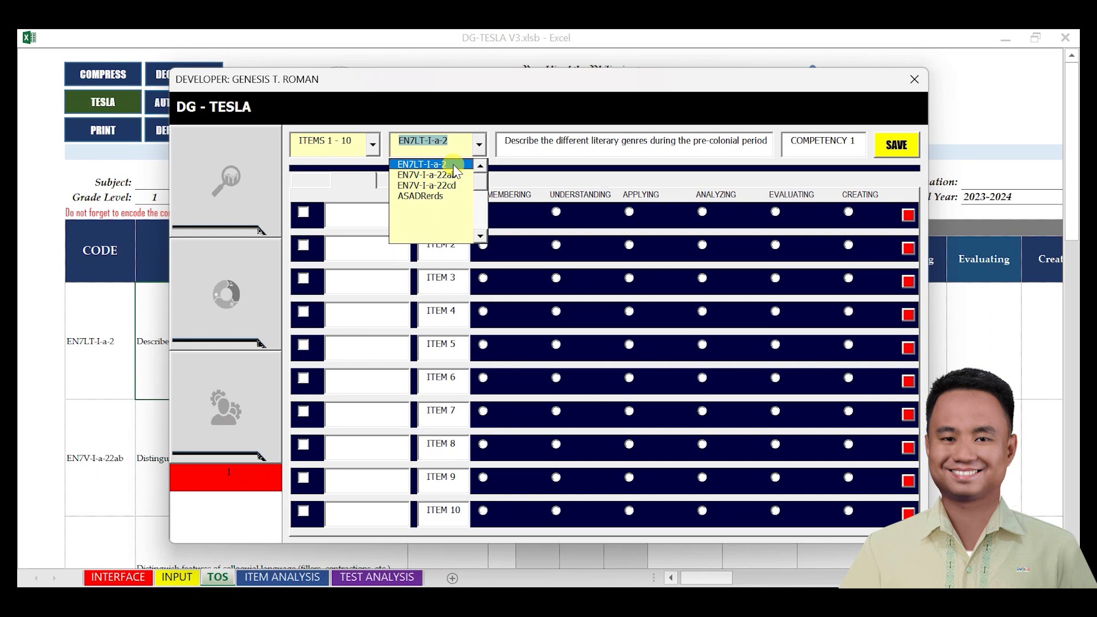
{"action": "left_click", "coordinate": [451, 93]}
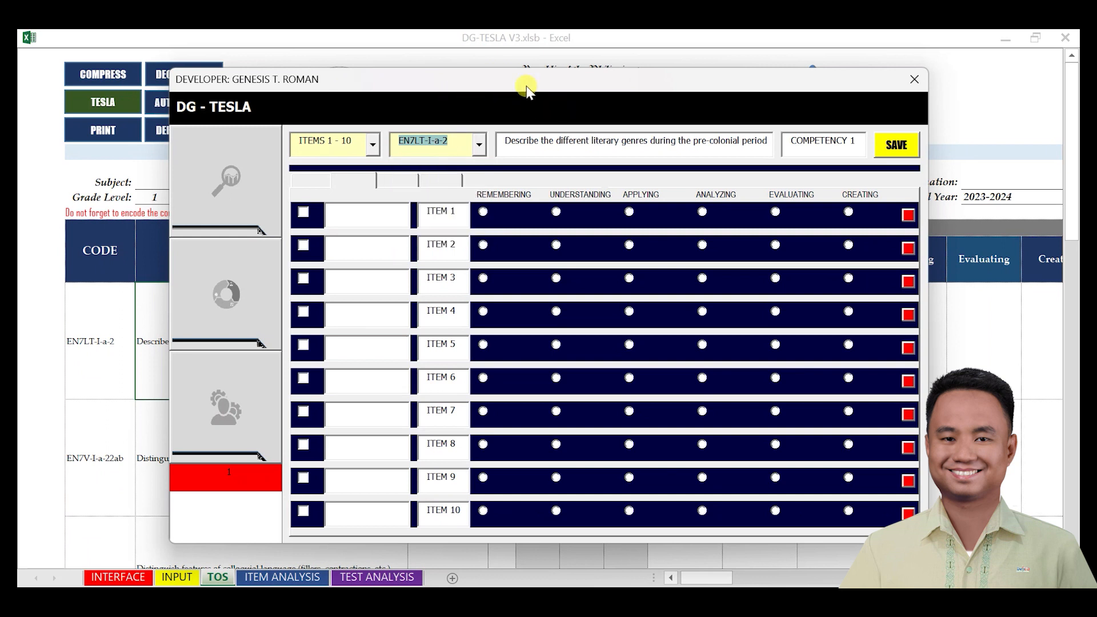
{"action": "left_click_drag", "start_coordinate": [549, 89], "coordinate": [663, 108]}
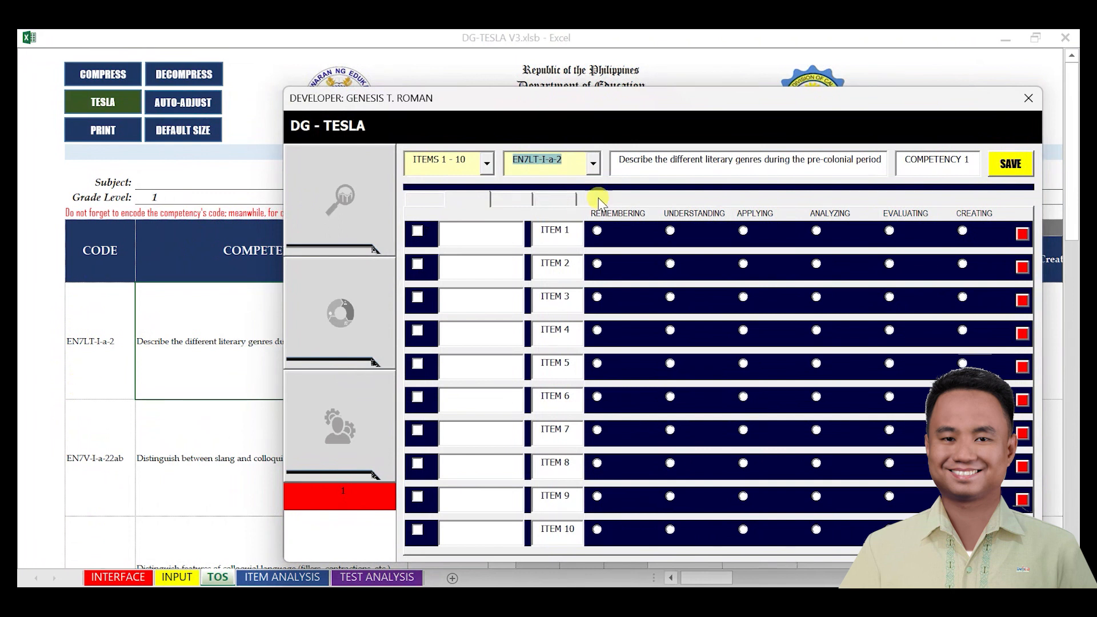
{"action": "left_click", "coordinate": [594, 165]}
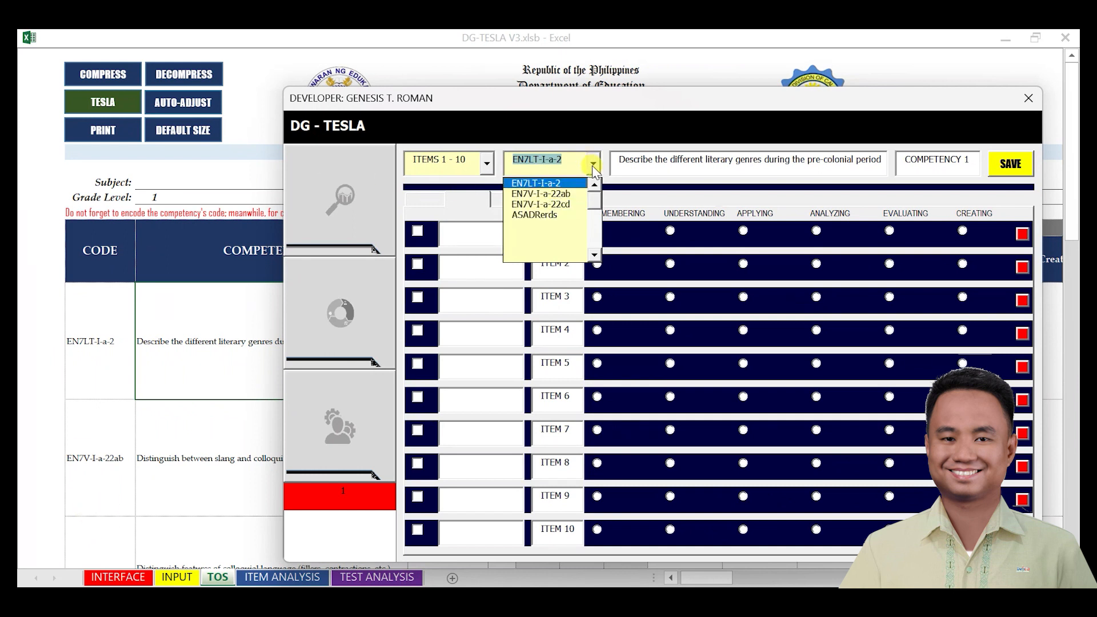
{"action": "left_click", "coordinate": [543, 184]}
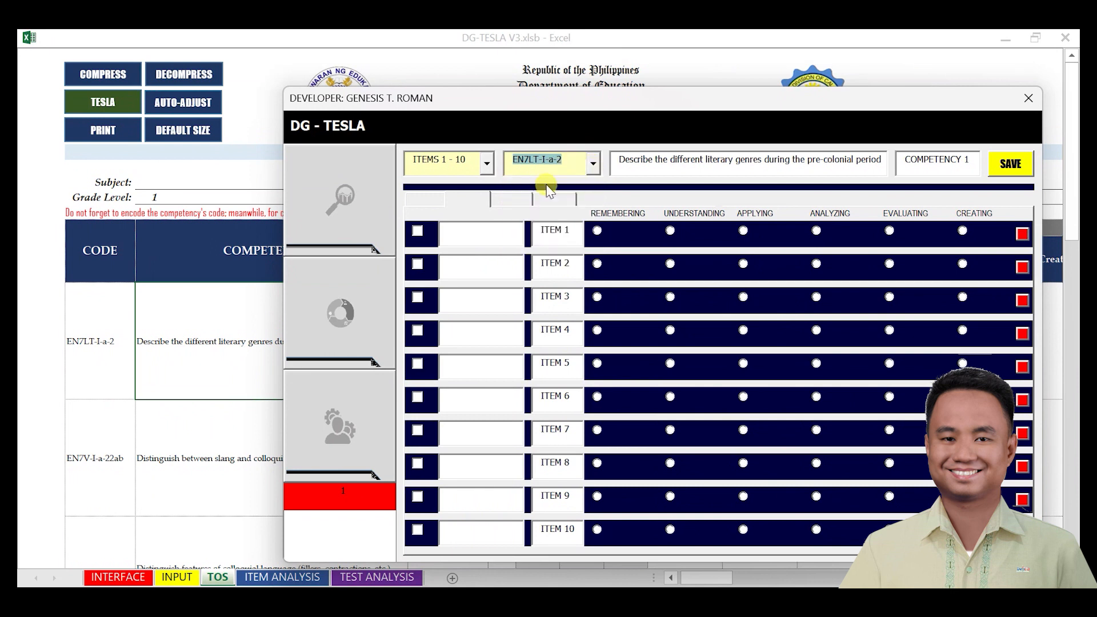
Step: Compare the form's description and competency number for EN7LT-I-a-2 with the matching row of the TOS sheet
{"action": "left_click_drag", "start_coordinate": [781, 98], "coordinate": [640, 92]}
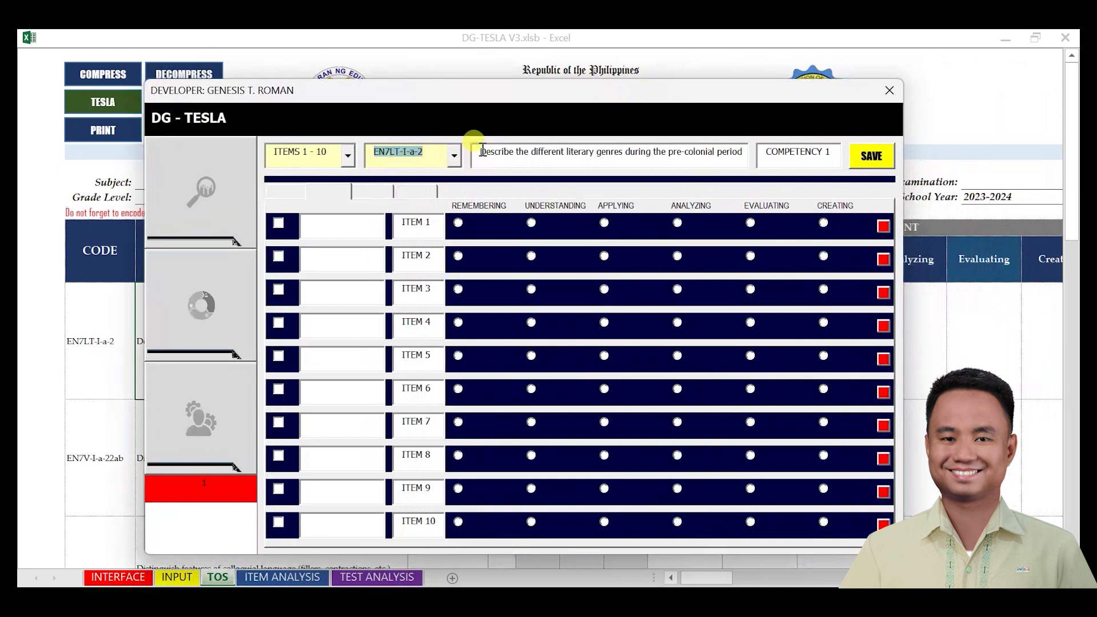
{"action": "left_click_drag", "start_coordinate": [479, 152], "coordinate": [761, 158]}
{"action": "left_click_drag", "start_coordinate": [609, 105], "coordinate": [887, 178]}
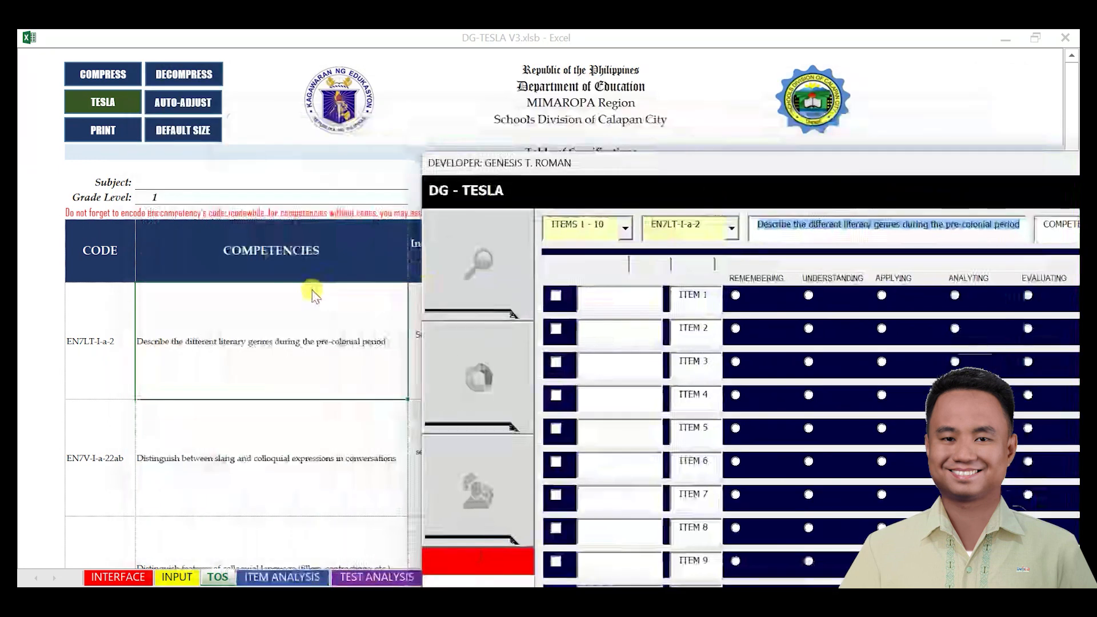
{"action": "left_click_drag", "start_coordinate": [799, 165], "coordinate": [483, 123]}
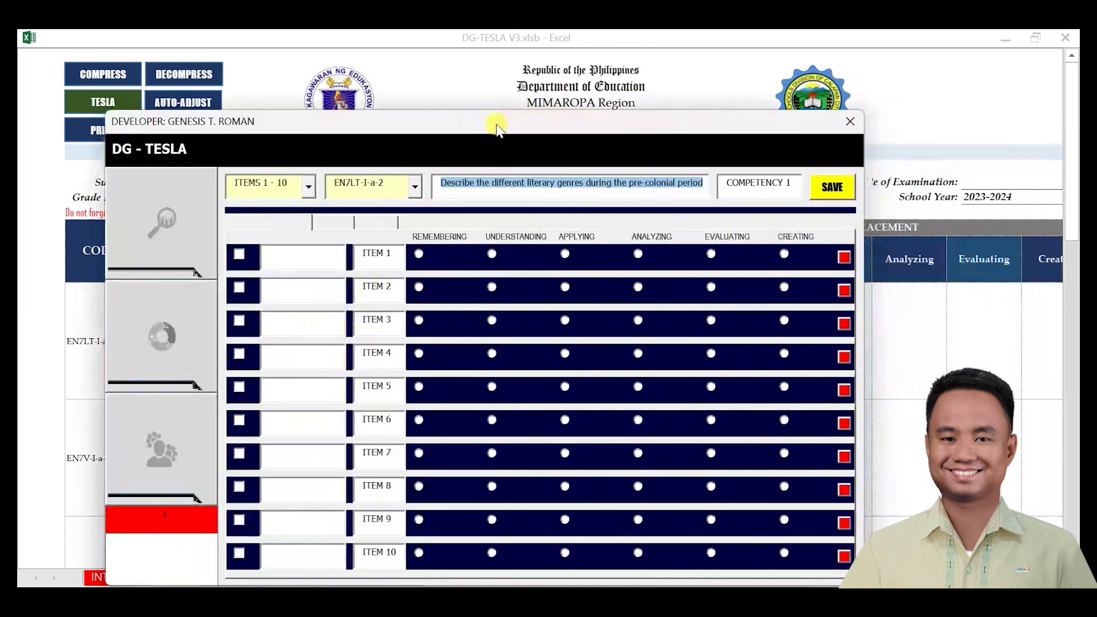
{"action": "left_click_drag", "start_coordinate": [795, 183], "coordinate": [731, 177]}
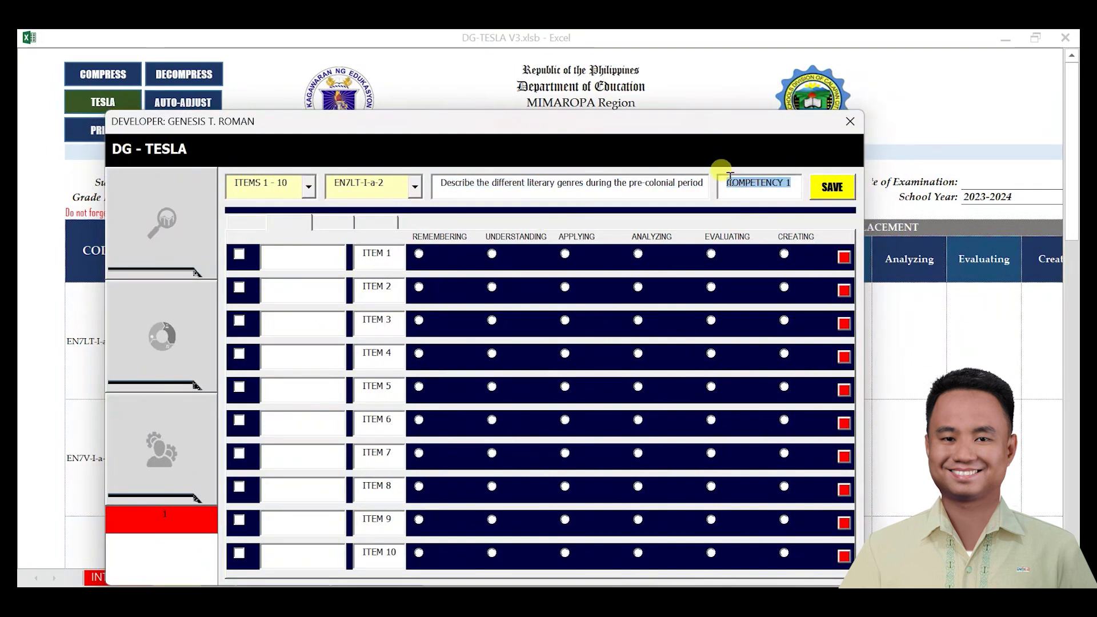
{"action": "left_click_drag", "start_coordinate": [634, 133], "coordinate": [837, 110]}
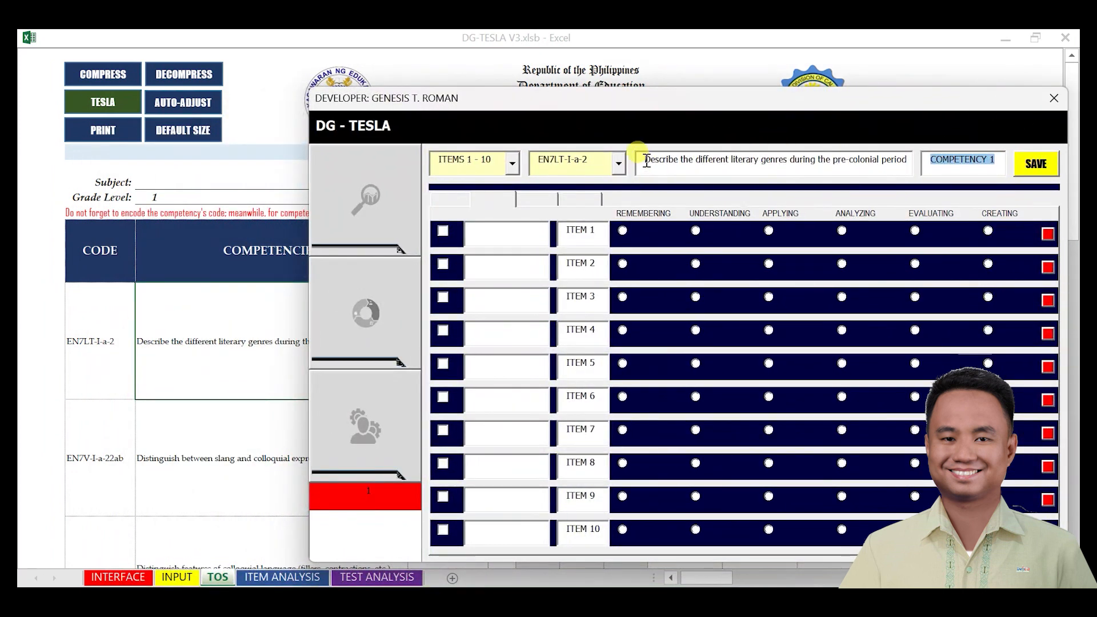
{"action": "left_click_drag", "start_coordinate": [646, 162], "coordinate": [832, 161]}
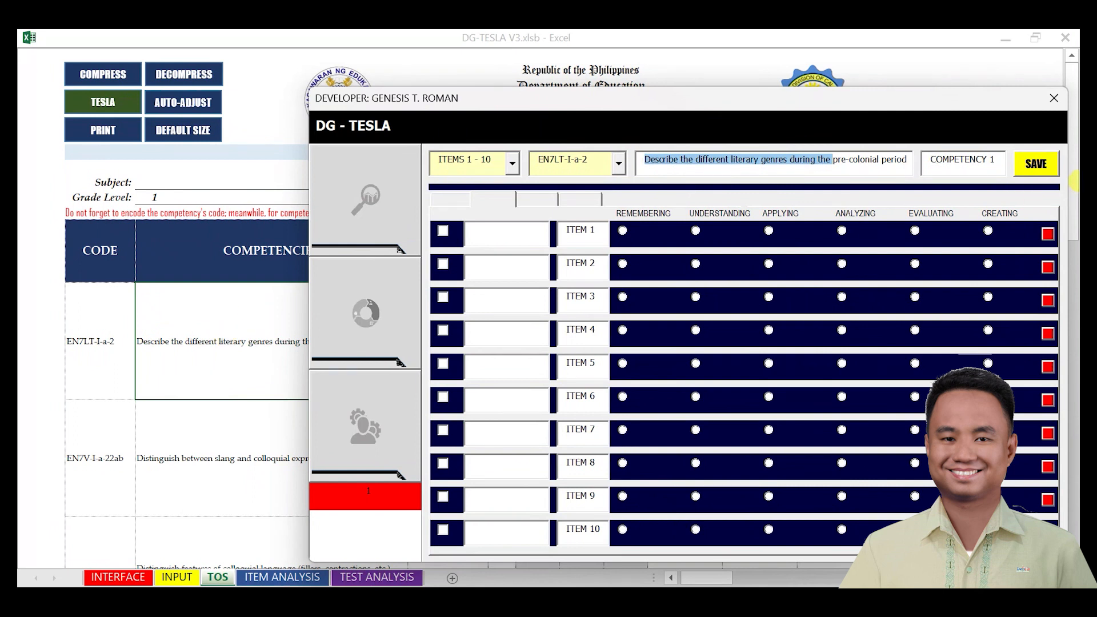
{"action": "left_click_drag", "start_coordinate": [995, 160], "coordinate": [926, 170]}
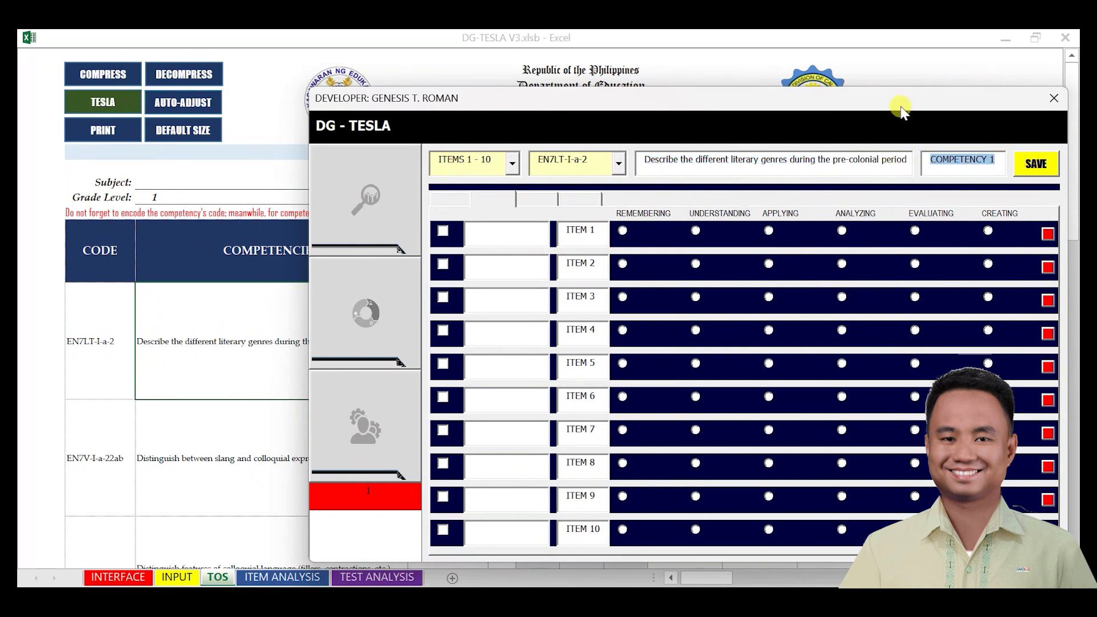
{"action": "left_click_drag", "start_coordinate": [899, 106], "coordinate": [704, 94]}
Step: Switch the form between codes EN7LT-I-a-2, EN7V-I-a-22ab and EN7V-I-a-22cd to examine each one's description and competency number
{"action": "left_click", "coordinate": [426, 155]}
{"action": "key", "text": "Down"}
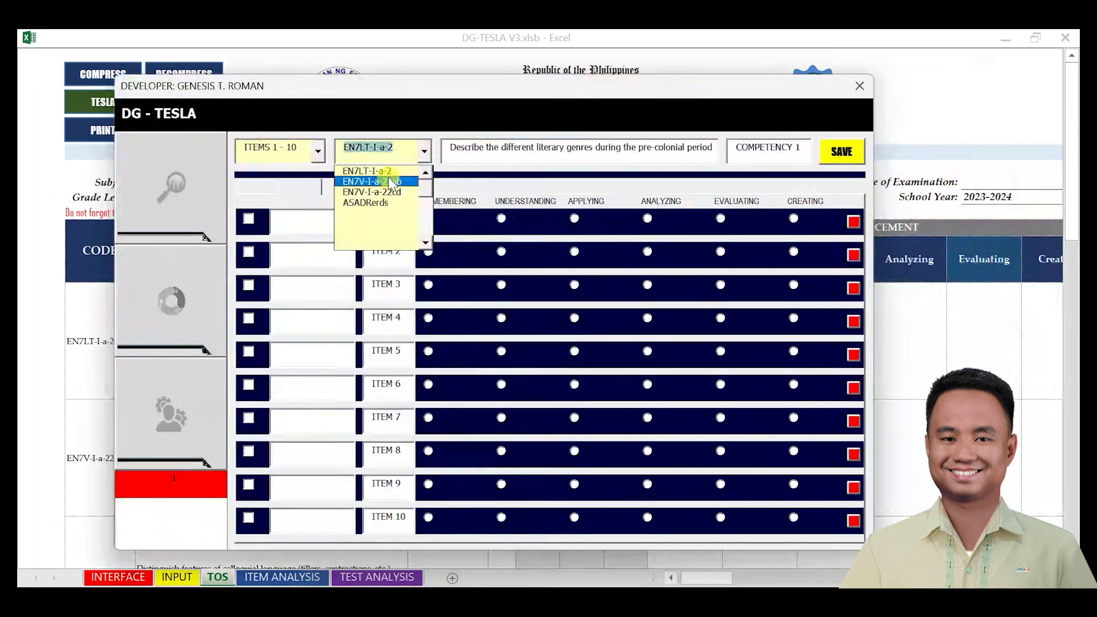
{"action": "key", "text": "Return"}
{"action": "left_click", "coordinate": [426, 154]}
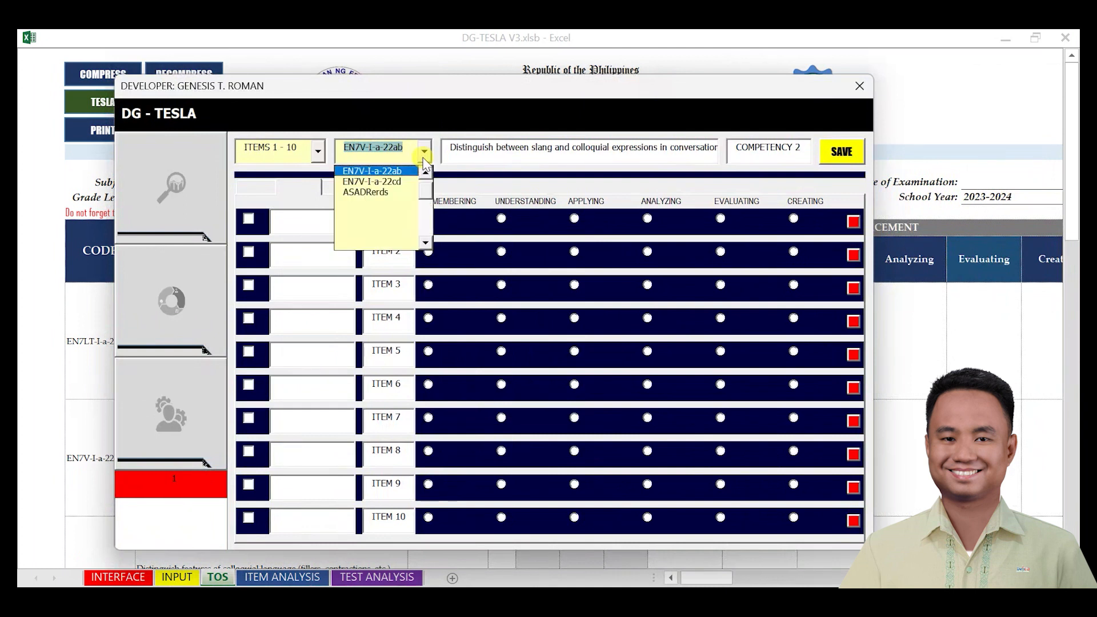
{"action": "left_click", "coordinate": [389, 181]}
{"action": "left_click", "coordinate": [424, 152]}
{"action": "left_click", "coordinate": [426, 172]}
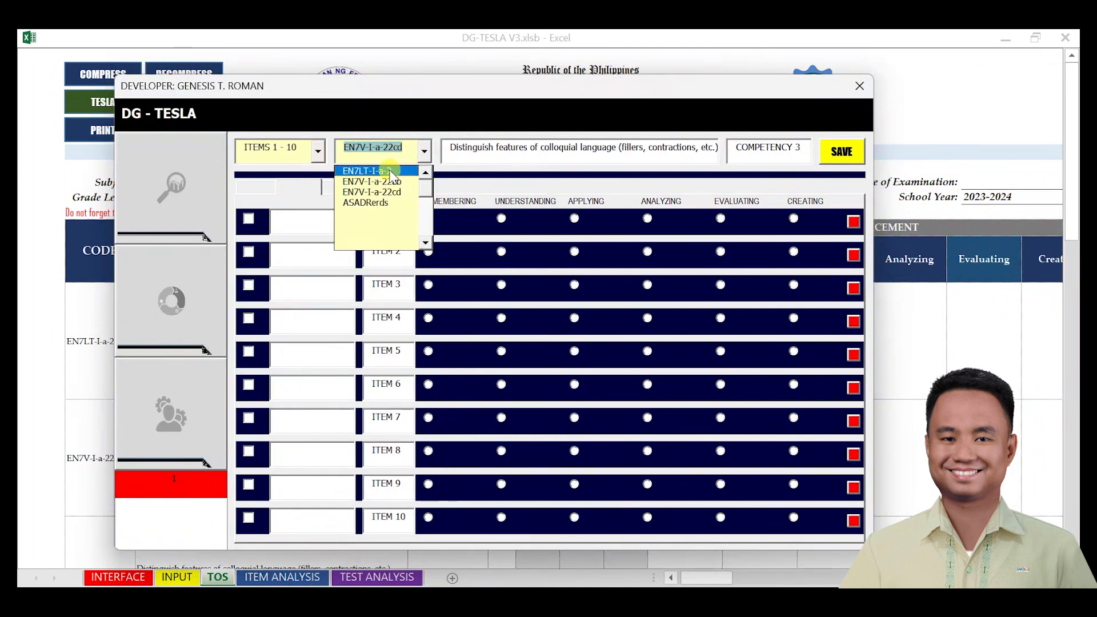
{"action": "left_click", "coordinate": [369, 170]}
{"action": "left_click", "coordinate": [424, 152]}
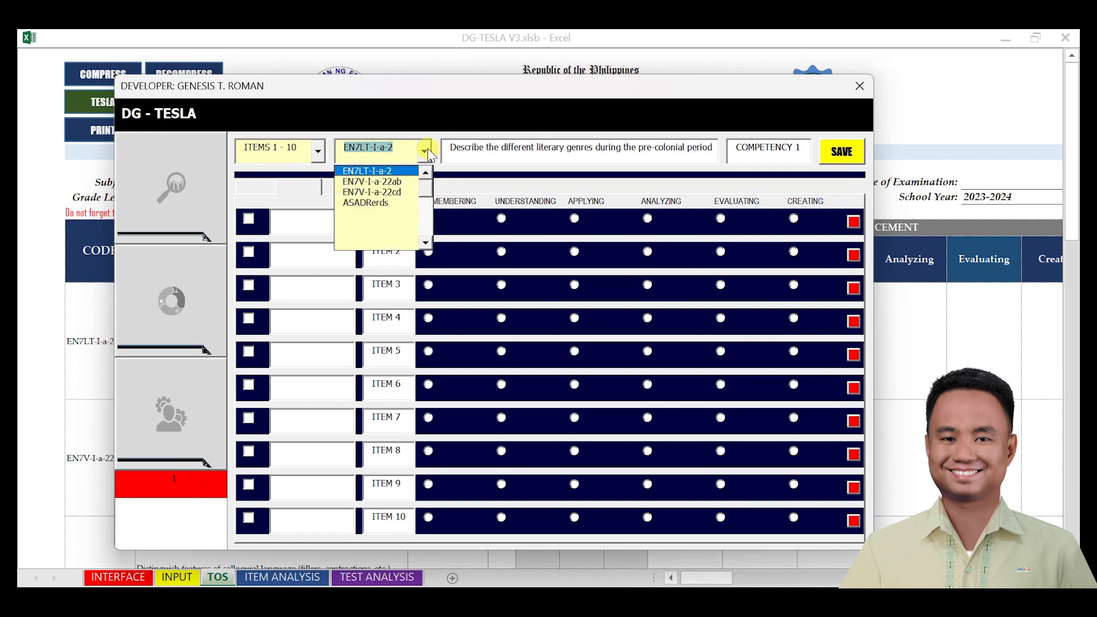
{"action": "left_click", "coordinate": [401, 181]}
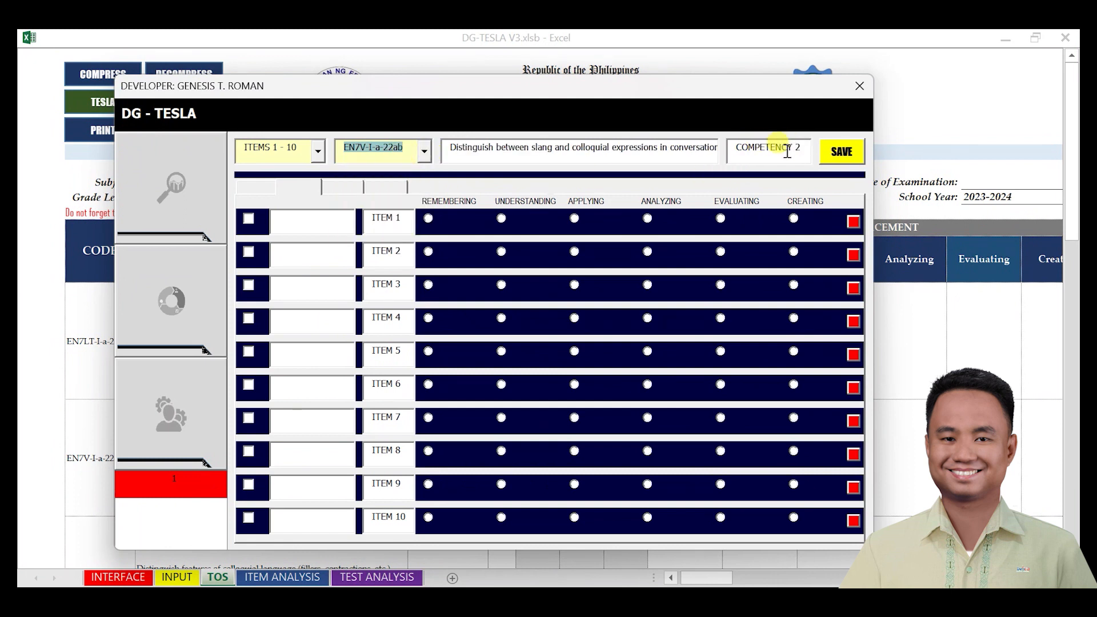
Step: Check the competency number of code EN7V-I-a-22cd against the TOS sheet's row order, and return the form to EN7LT-I-a-2
{"action": "left_click", "coordinate": [423, 152]}
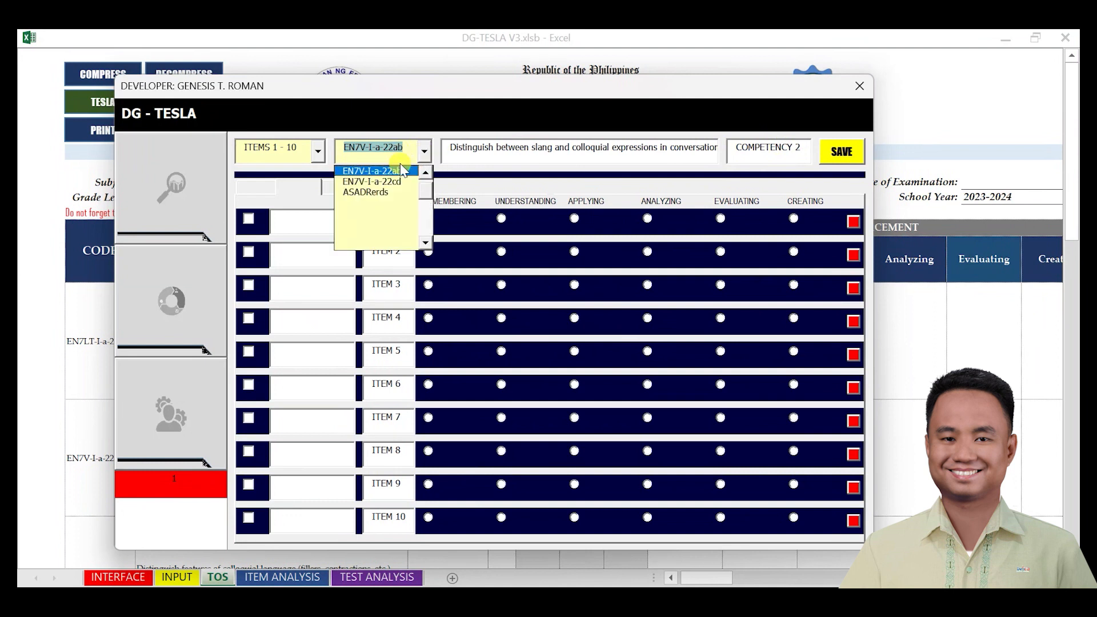
{"action": "left_click", "coordinate": [395, 193]}
{"action": "left_click_drag", "start_coordinate": [805, 148], "coordinate": [733, 148]}
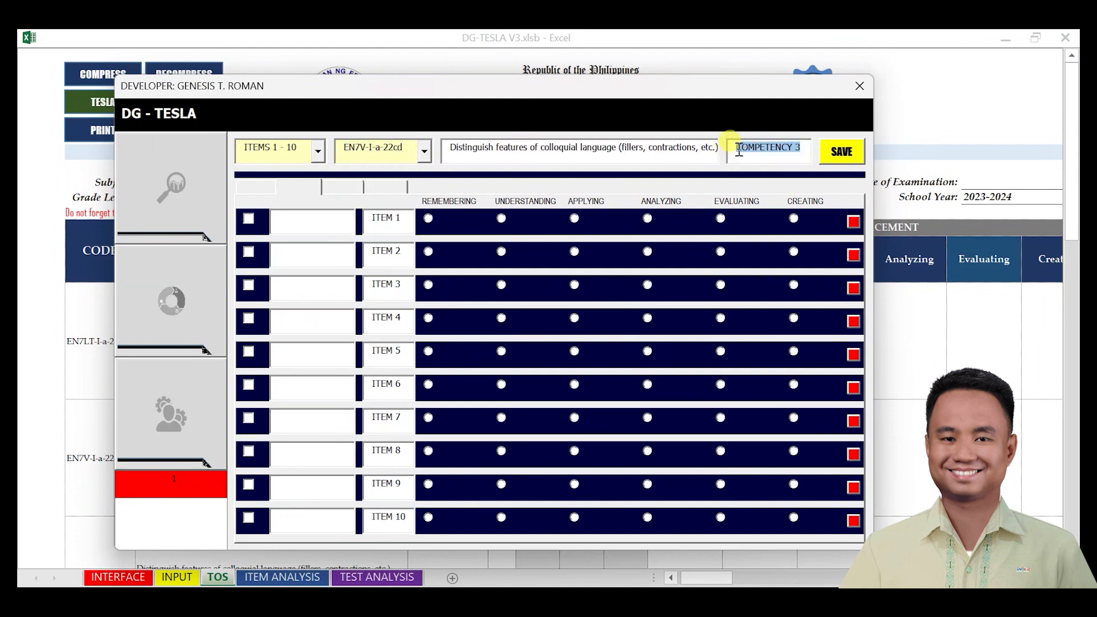
{"action": "left_click_drag", "start_coordinate": [626, 106], "coordinate": [795, 101]}
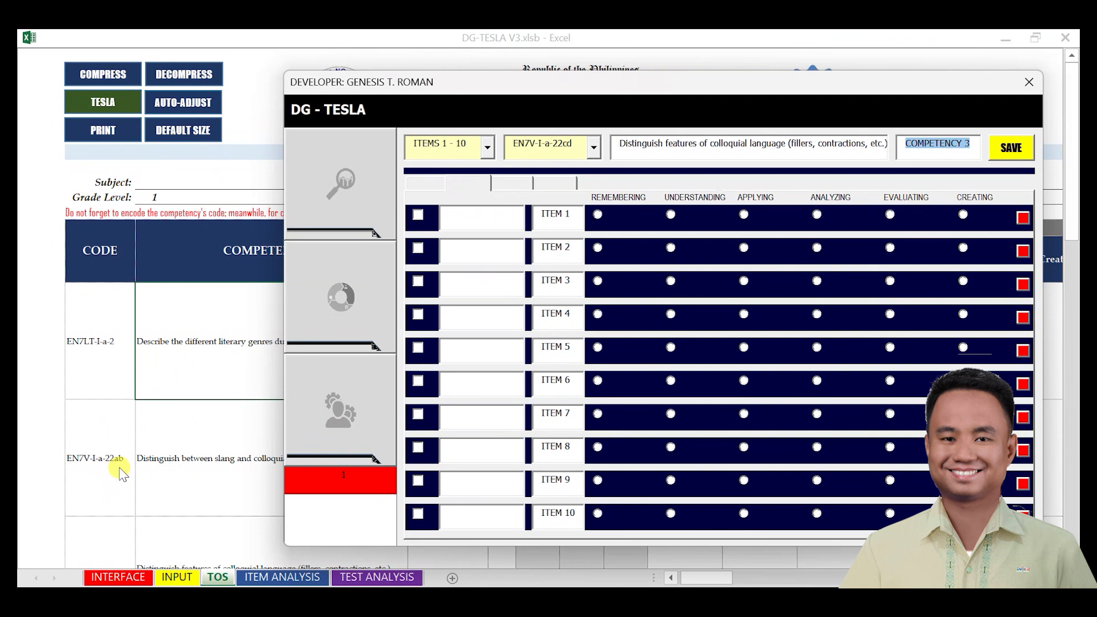
{"action": "left_click_drag", "start_coordinate": [918, 91], "coordinate": [749, 112]}
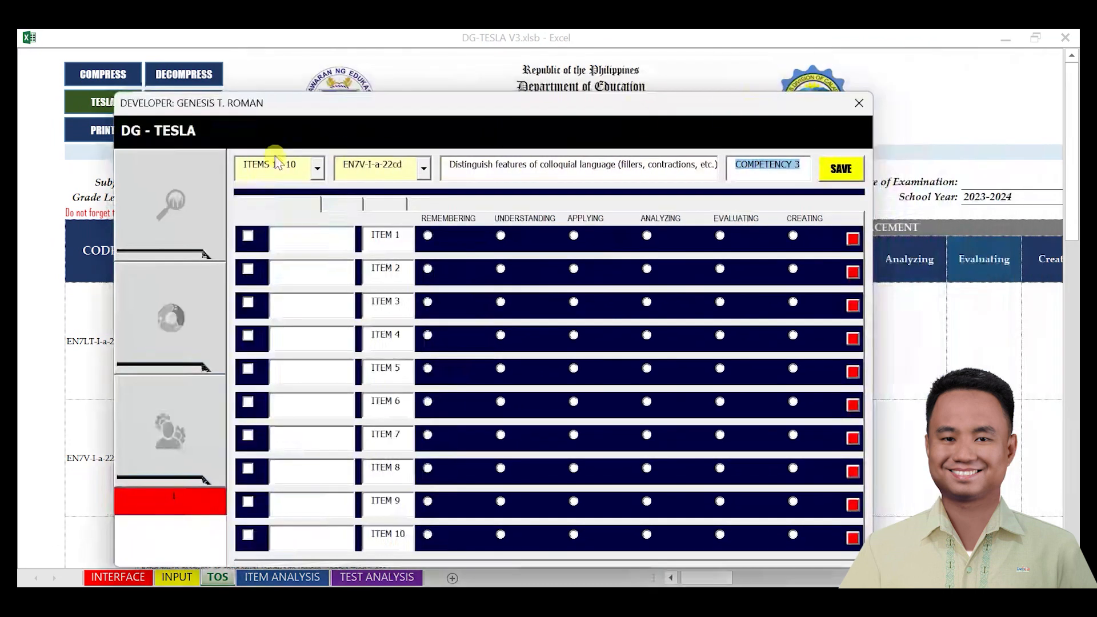
{"action": "left_click", "coordinate": [807, 165]}
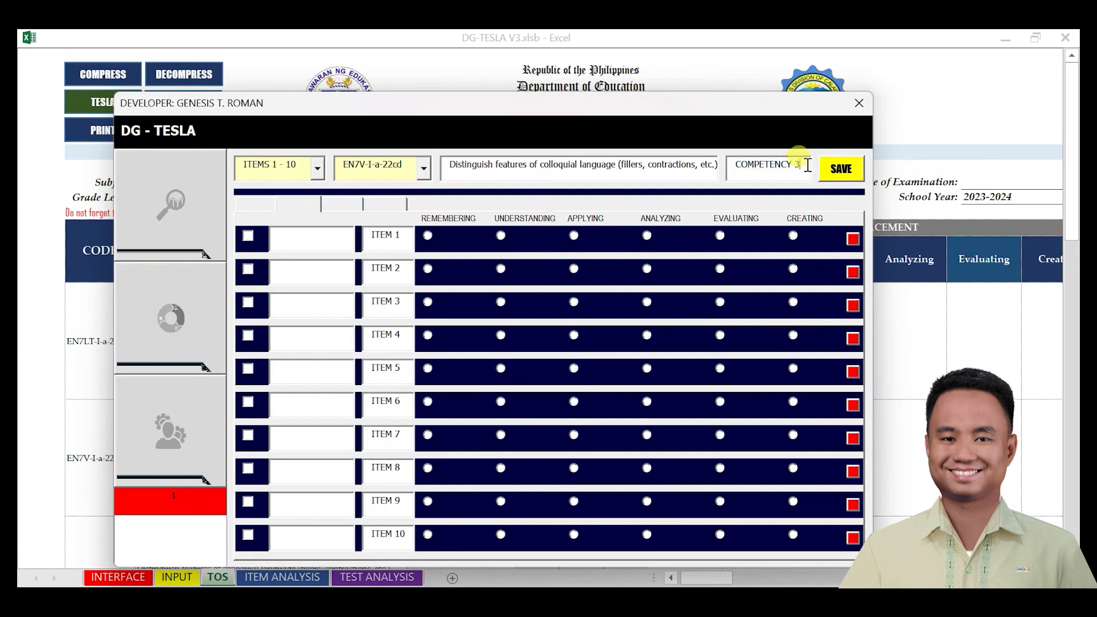
{"action": "left_click_drag", "start_coordinate": [808, 165], "coordinate": [727, 166]}
{"action": "left_click", "coordinate": [784, 169]}
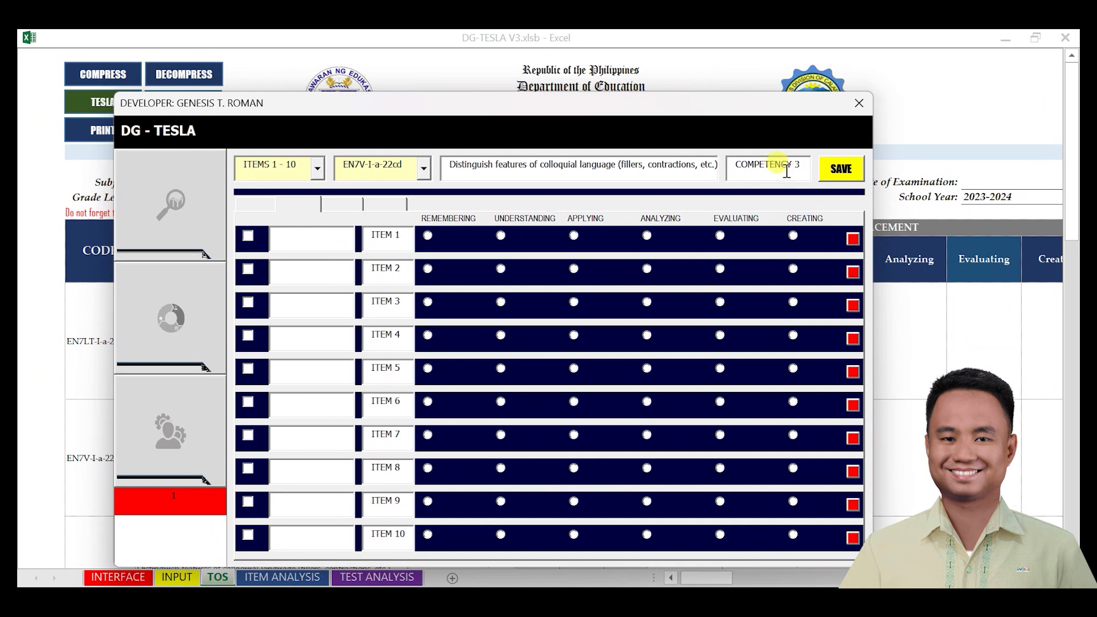
{"action": "left_click", "coordinate": [423, 168]}
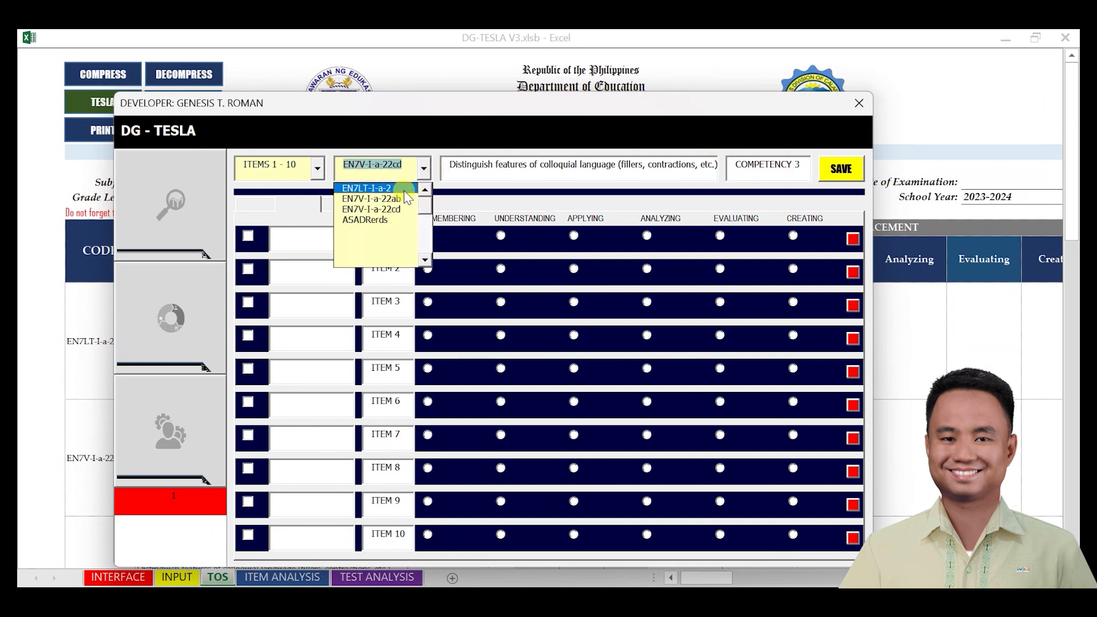
{"action": "left_click", "coordinate": [403, 194]}
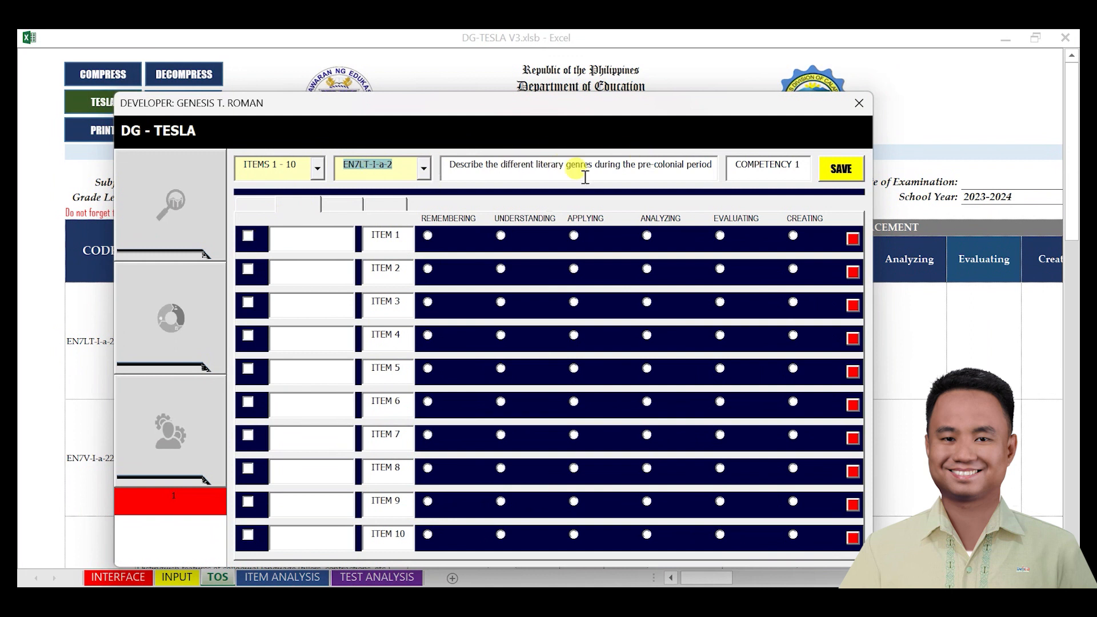
Step: Assign item 1 as Remembering, items 3 and 7 as Analyzing, and item 10 as Evaluating to competency EN7LT-I-a-2, and save
{"action": "left_click", "coordinate": [249, 239]}
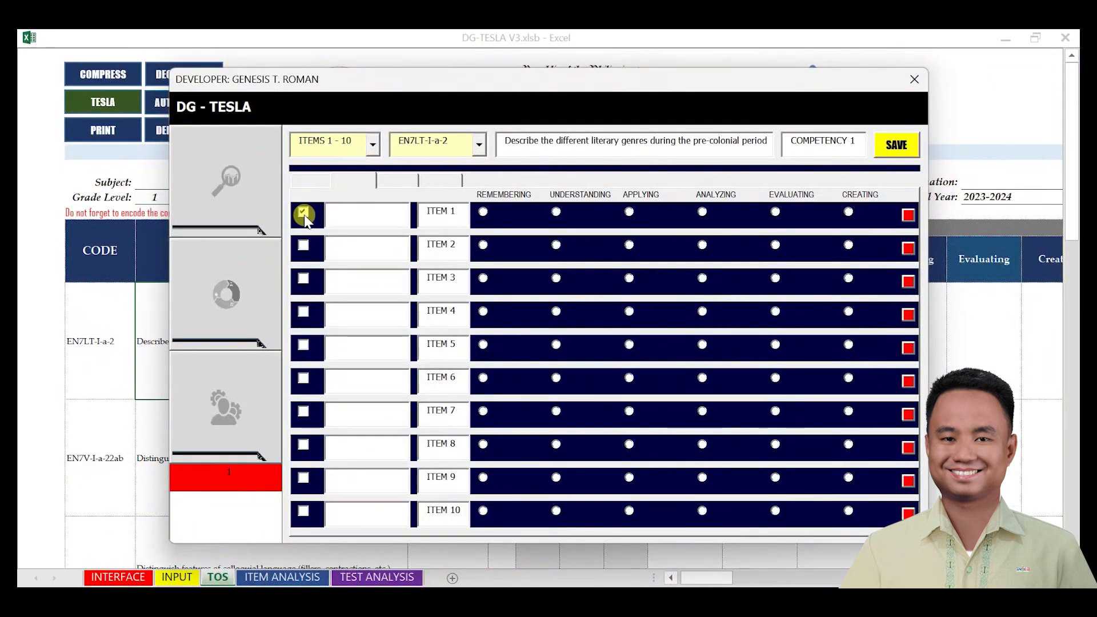
{"action": "left_click", "coordinate": [450, 211]}
{"action": "left_click", "coordinate": [484, 212]}
{"action": "left_click", "coordinate": [304, 279]}
{"action": "left_click", "coordinate": [703, 280]}
{"action": "left_click", "coordinate": [775, 512]}
{"action": "left_click_drag", "start_coordinate": [858, 141], "coordinate": [791, 140]}
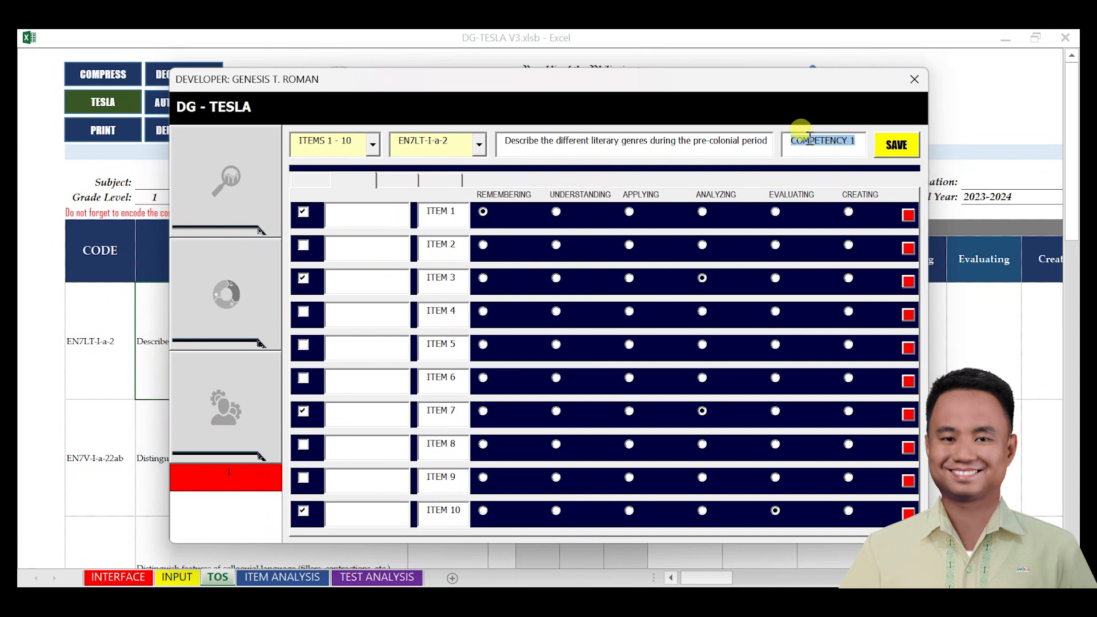
{"action": "left_click", "coordinate": [894, 149]}
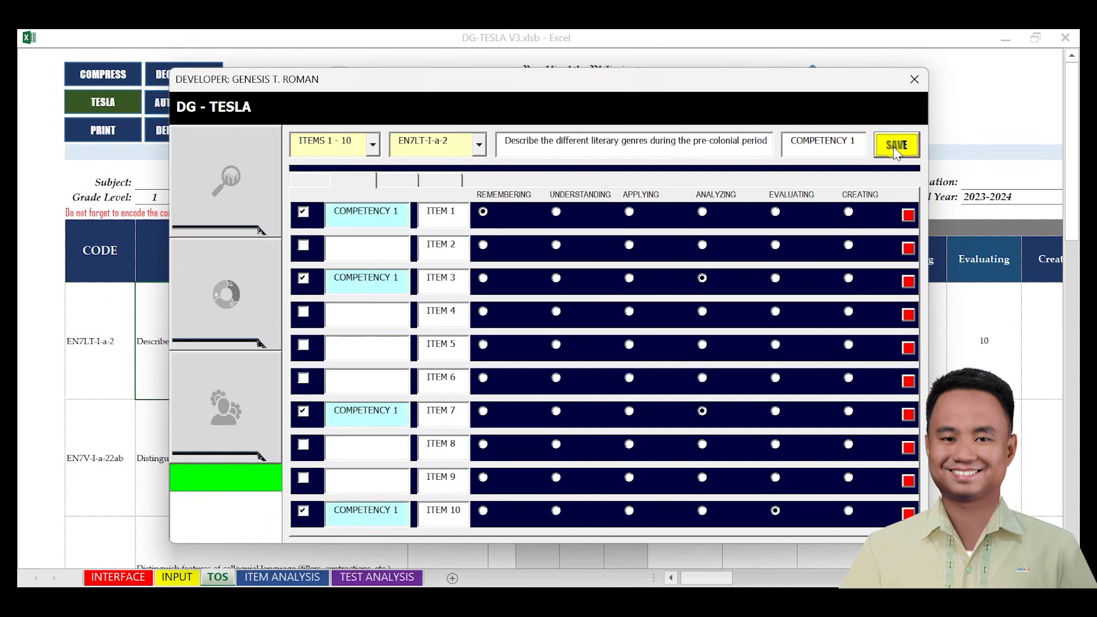
Step: Examine the form's list of item ranges, keeping ITEMS 1 - 10 selected
{"action": "left_click", "coordinate": [721, 139]}
{"action": "left_click", "coordinate": [377, 147]}
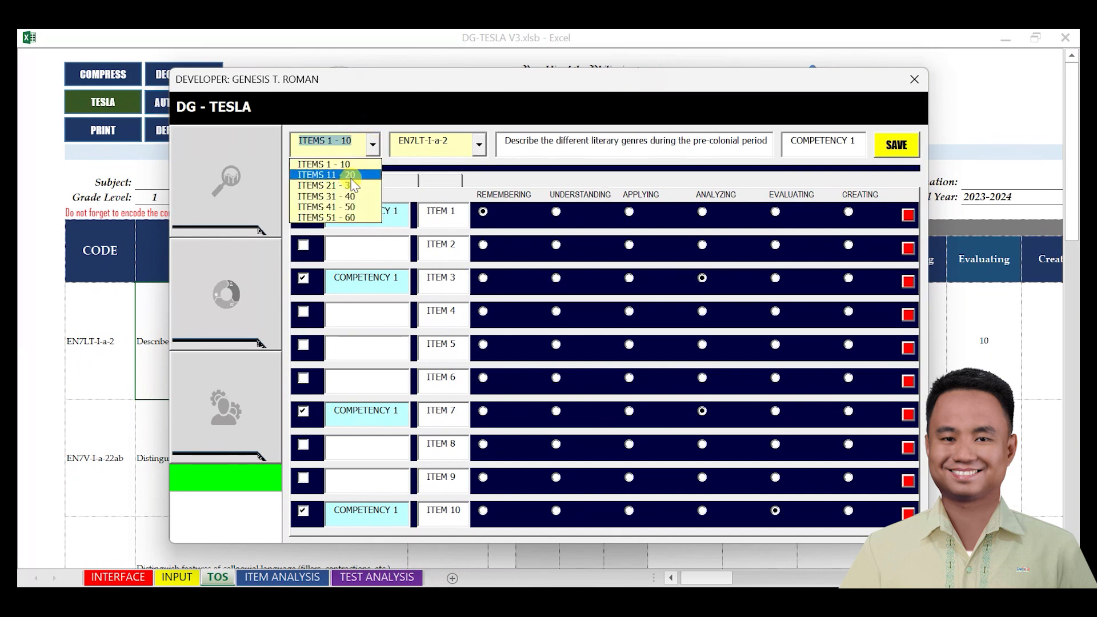
{"action": "left_click", "coordinate": [376, 147]}
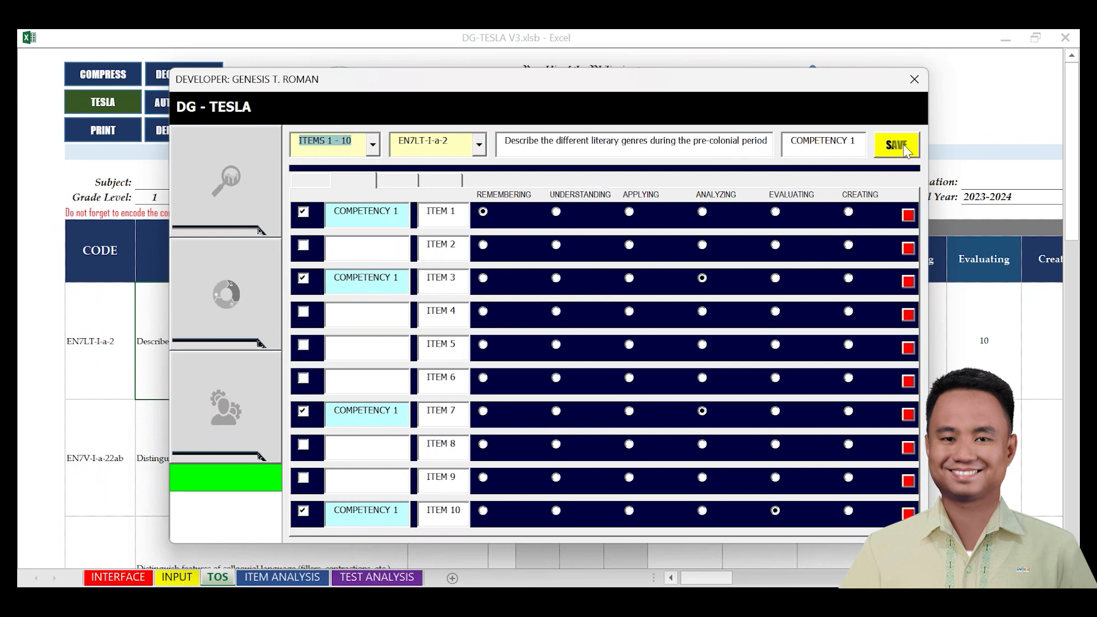
{"action": "left_click", "coordinate": [372, 149]}
{"action": "left_click", "coordinate": [372, 151]}
{"action": "left_click", "coordinate": [378, 148]}
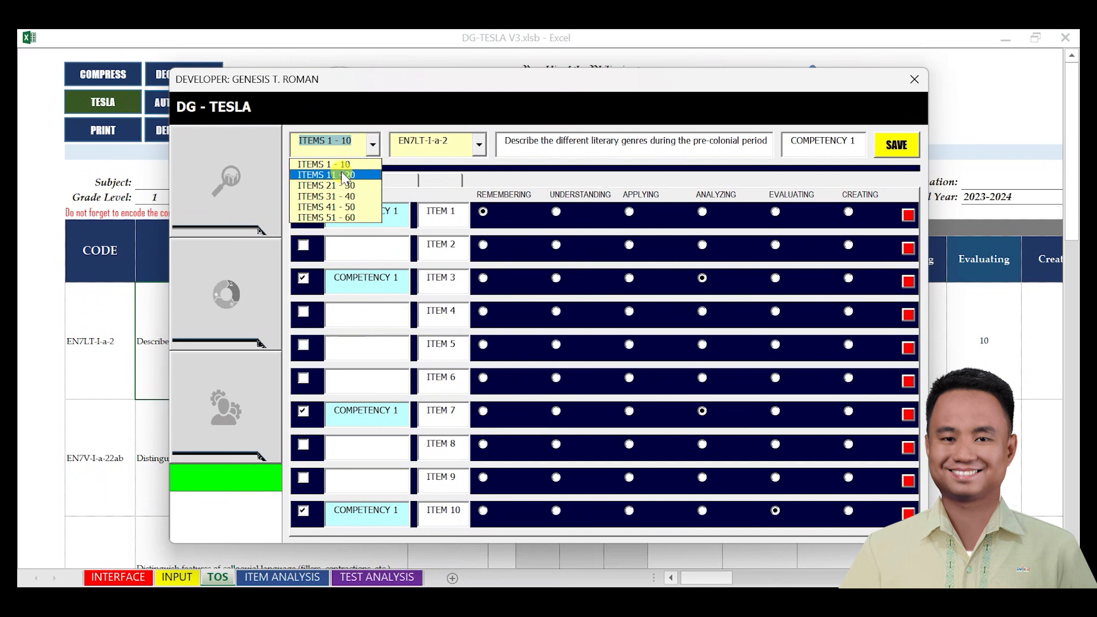
{"action": "left_click", "coordinate": [451, 213]}
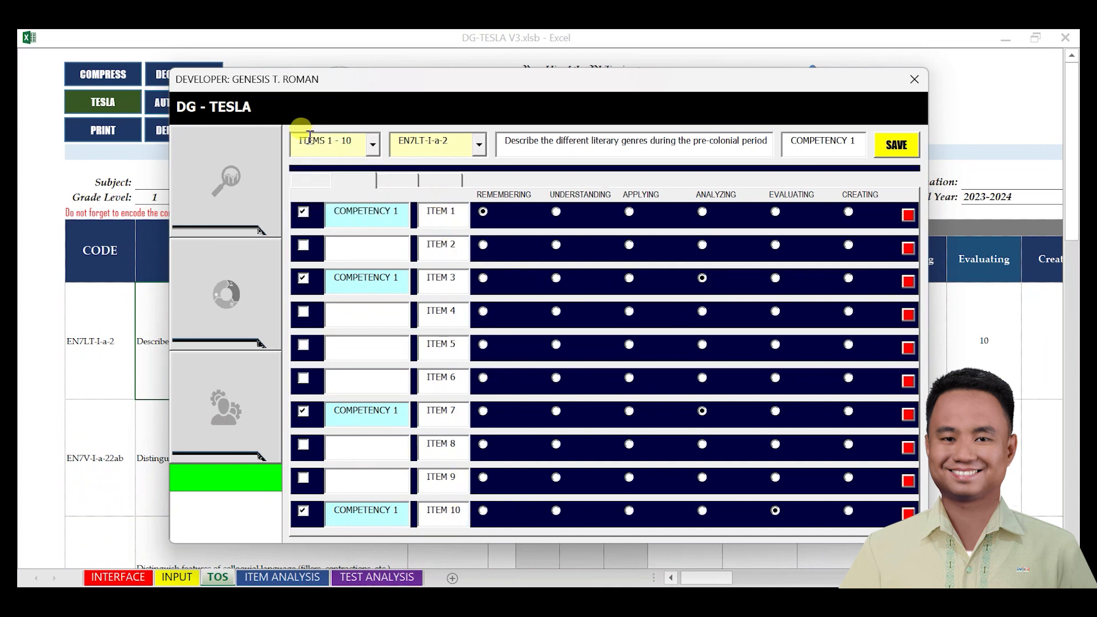
Step: In ITEMS 11 - 20, assign item 11 as Applying, 15 as Remembering, 17 as Analyzing and 20 as Understanding to EN7LT-I-a-2, and save
{"action": "left_click", "coordinate": [372, 146]}
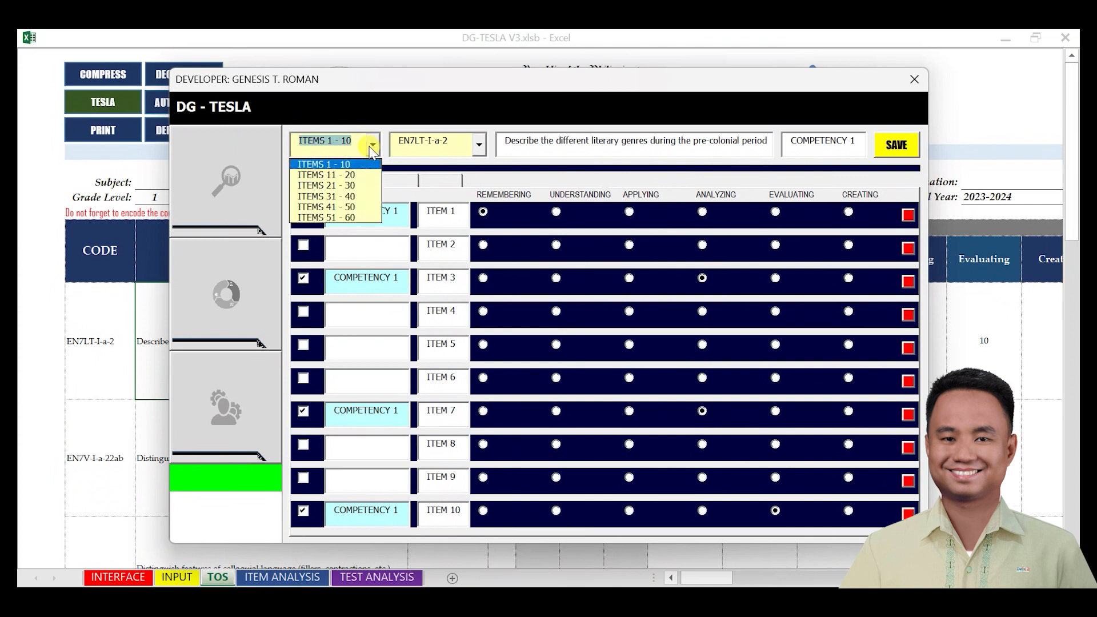
{"action": "left_click", "coordinate": [341, 175]}
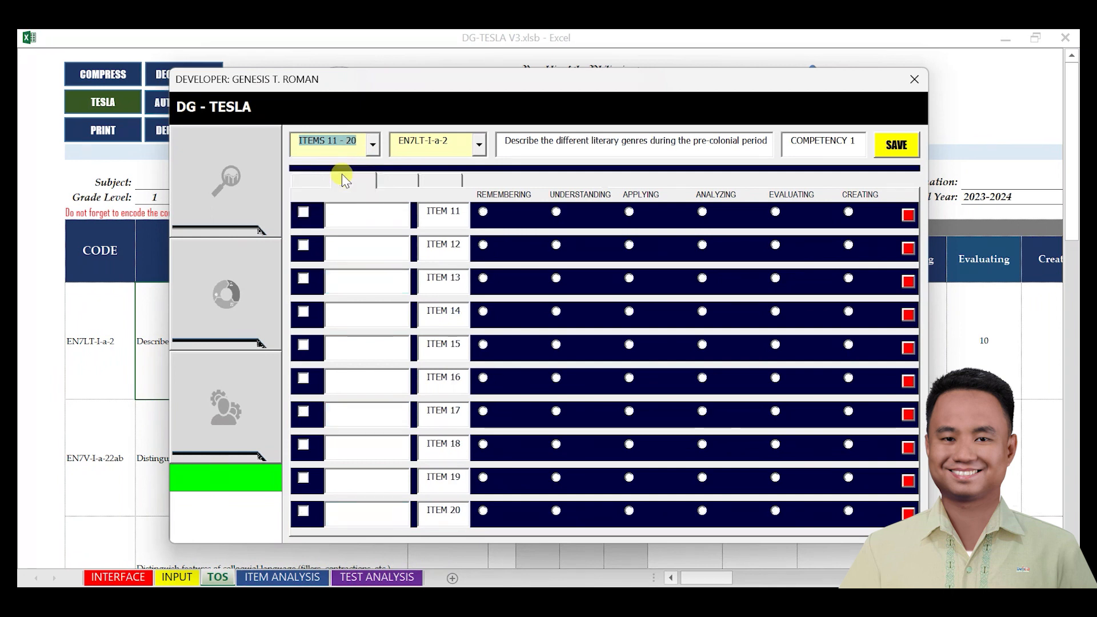
{"action": "left_click", "coordinate": [451, 210]}
{"action": "left_click", "coordinate": [449, 343]}
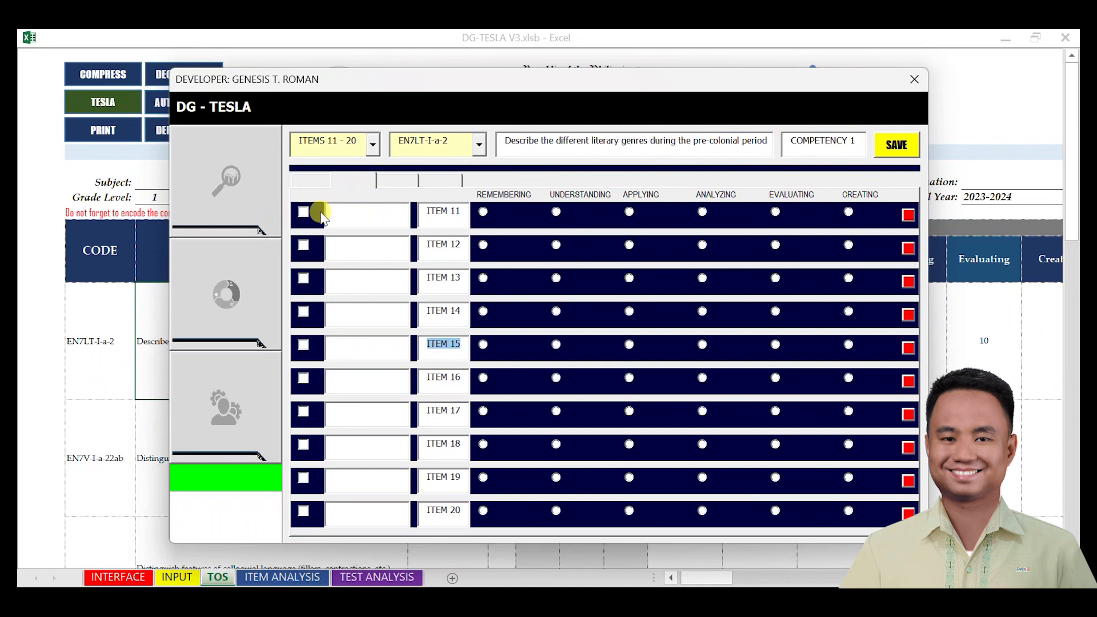
{"action": "left_click", "coordinate": [304, 215]}
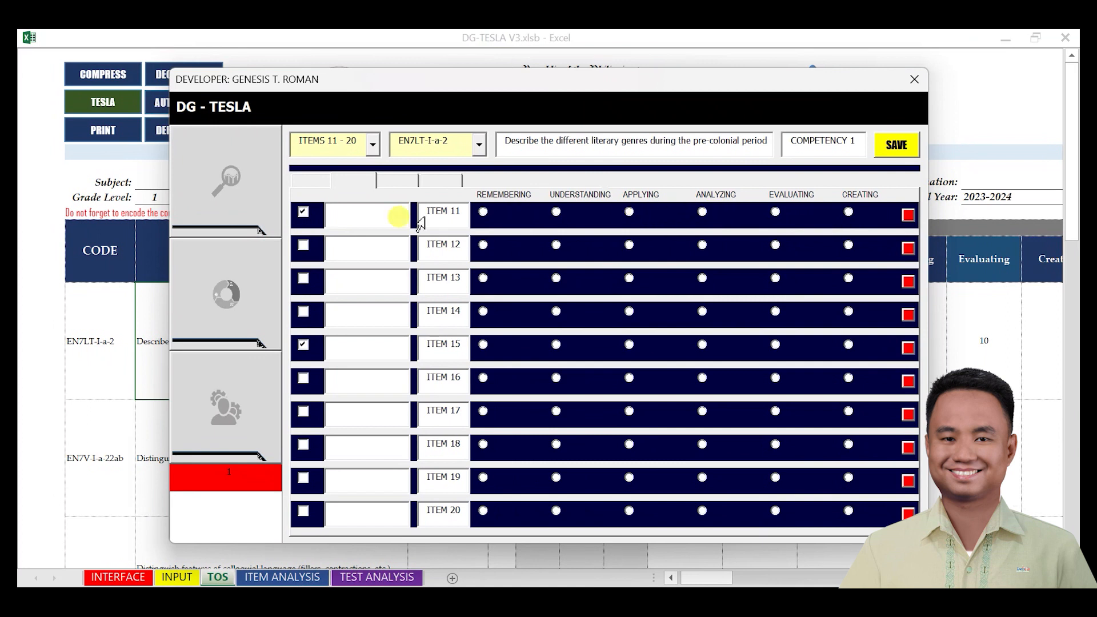
{"action": "left_click", "coordinate": [629, 212]}
{"action": "left_click", "coordinate": [483, 348]}
{"action": "left_click", "coordinate": [304, 416]}
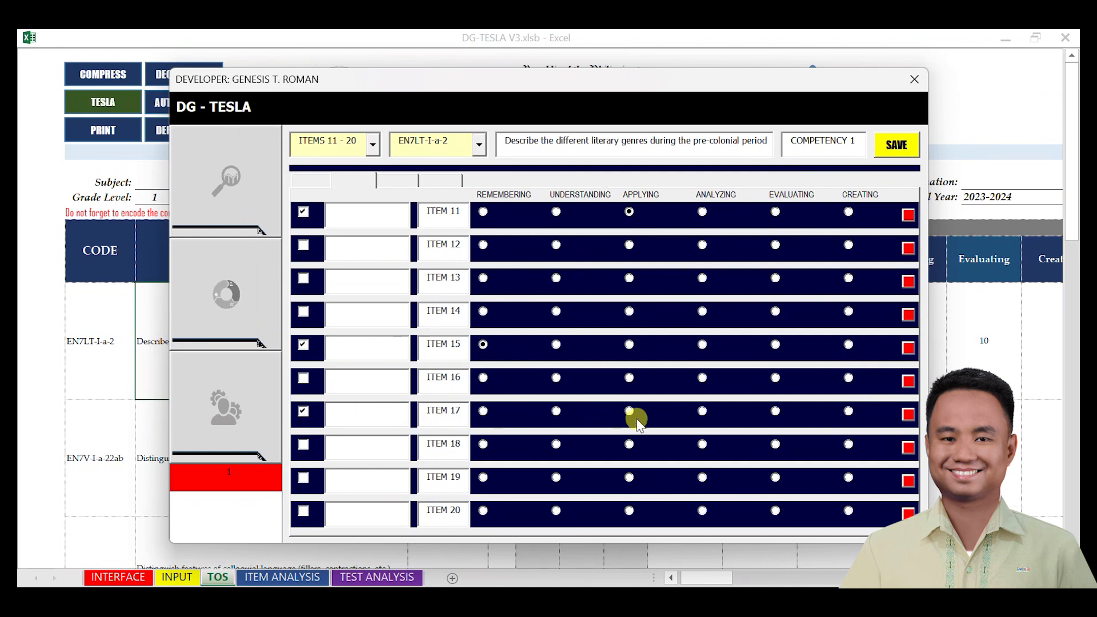
{"action": "left_click", "coordinate": [704, 414]}
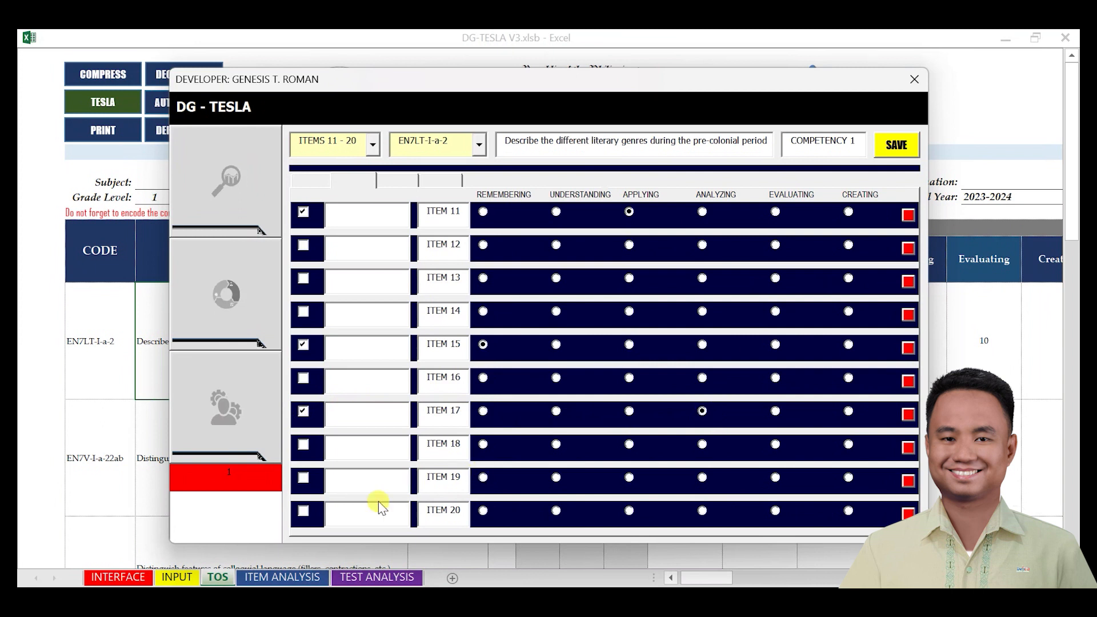
{"action": "left_click", "coordinate": [555, 512]}
{"action": "left_click", "coordinate": [907, 149]}
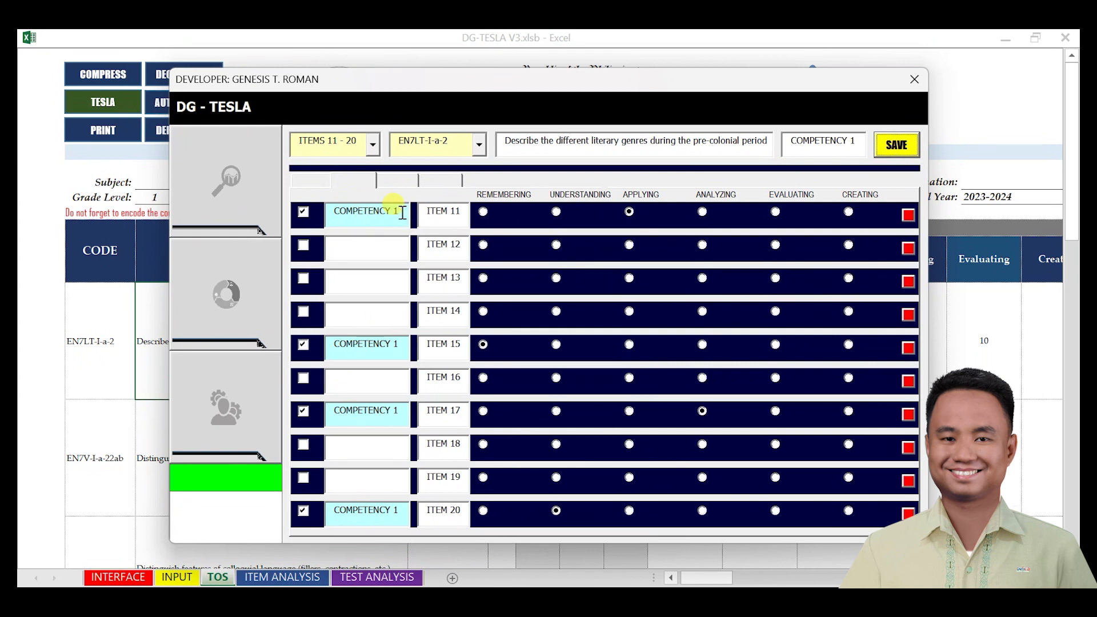
Step: Check the competency labels saved for items 11, 15, 17 and 20 against the unassigned items
{"action": "left_click_drag", "start_coordinate": [402, 212], "coordinate": [318, 211]}
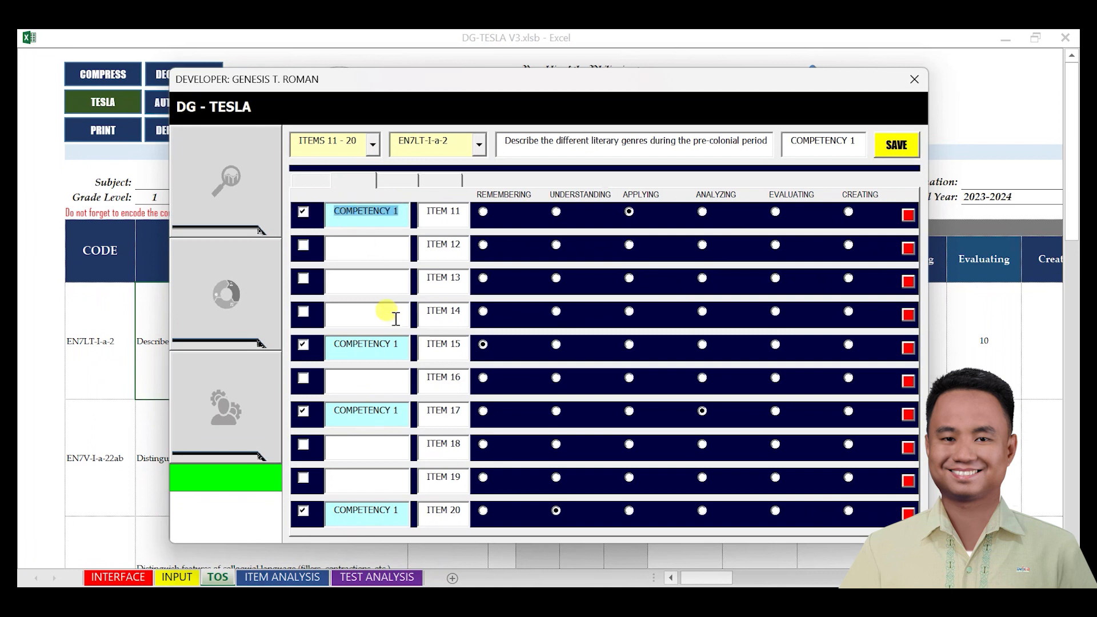
{"action": "left_click_drag", "start_coordinate": [406, 345], "coordinate": [330, 345]}
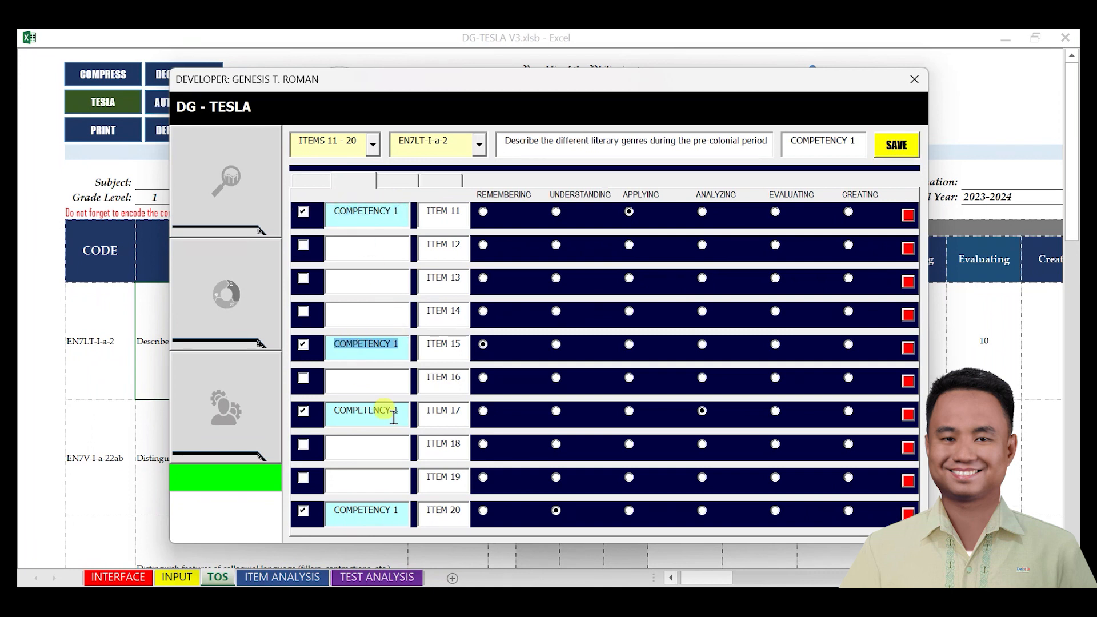
{"action": "left_click_drag", "start_coordinate": [400, 414], "coordinate": [319, 411]}
{"action": "left_click_drag", "start_coordinate": [392, 513], "coordinate": [326, 510]}
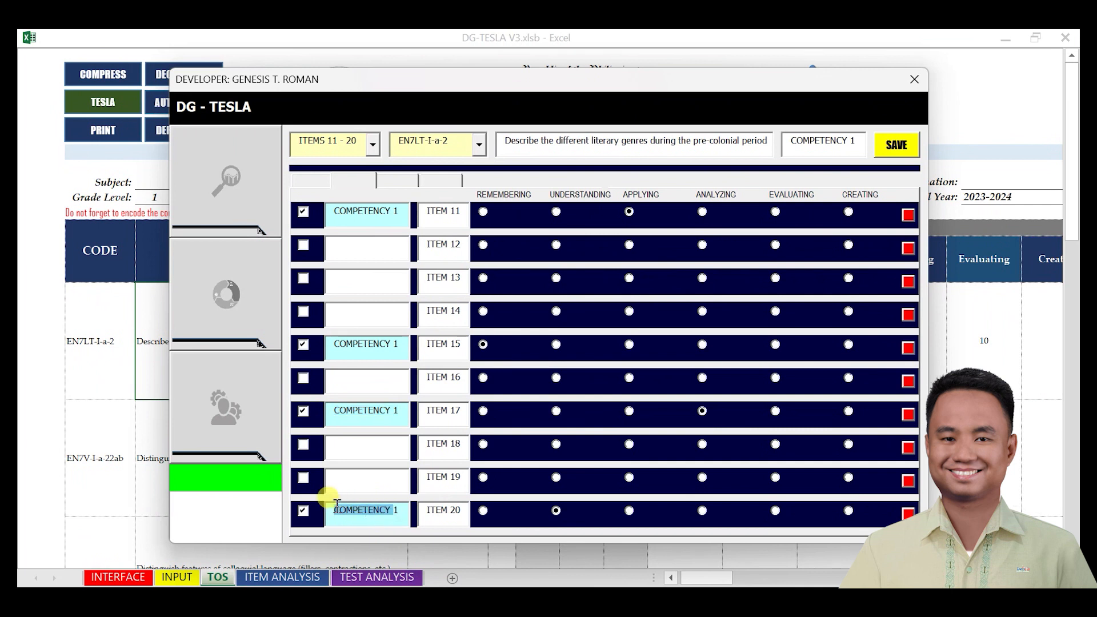
{"action": "left_click", "coordinate": [387, 249]}
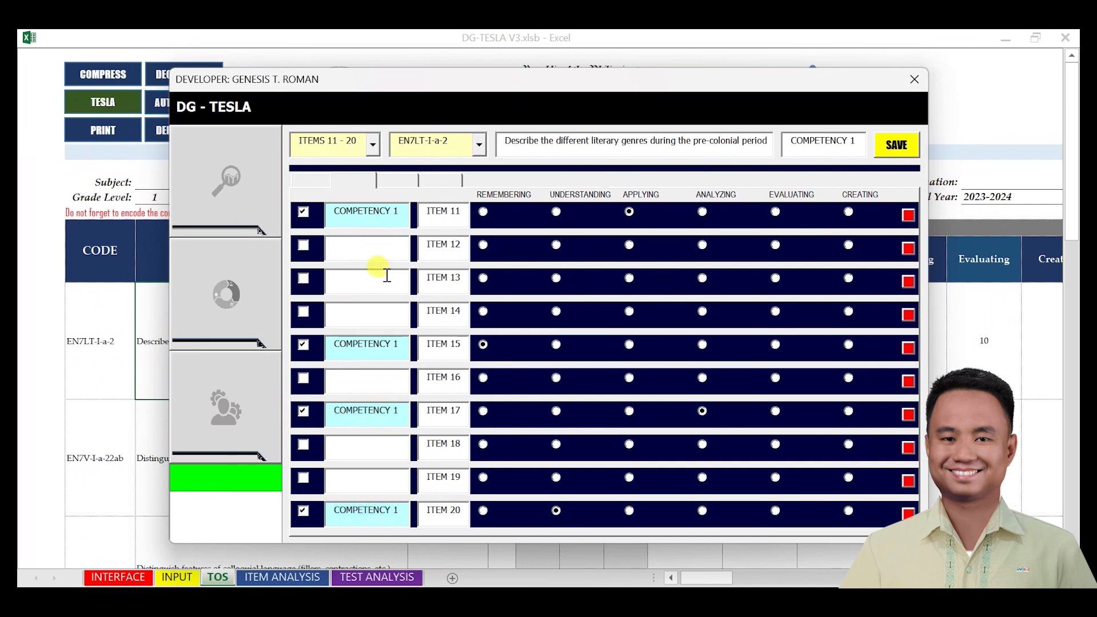
Step: Select code EN7V-I-a-22ab, assign item 12 as Understanding, items 14 and 18 as Applying, and item 19 as Evaluating to it, and save
{"action": "left_click", "coordinate": [480, 146]}
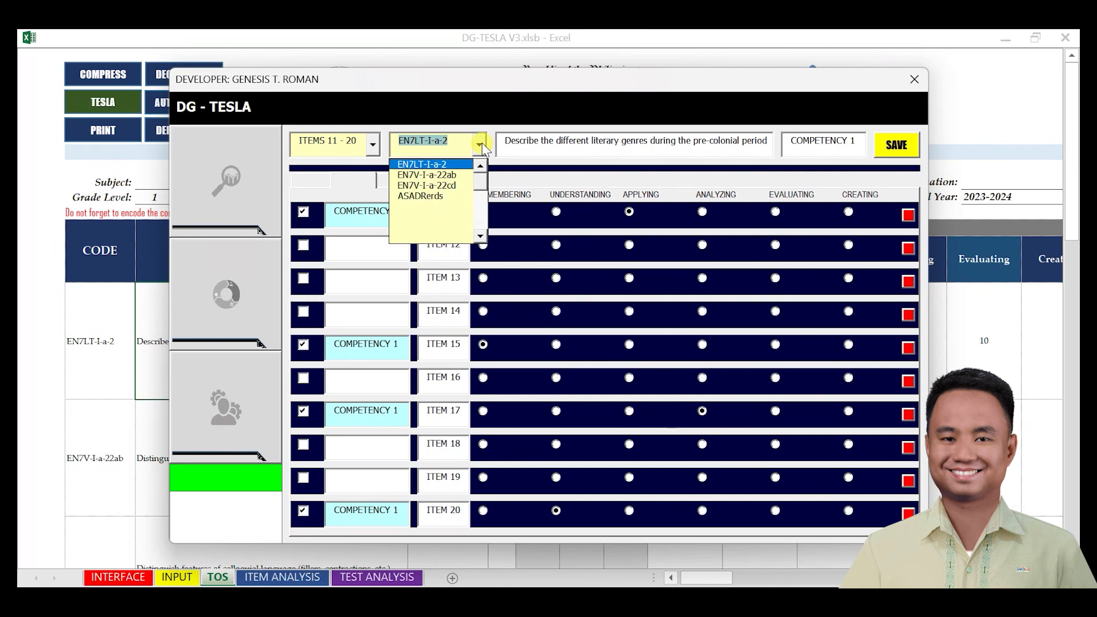
{"action": "left_click", "coordinate": [436, 175]}
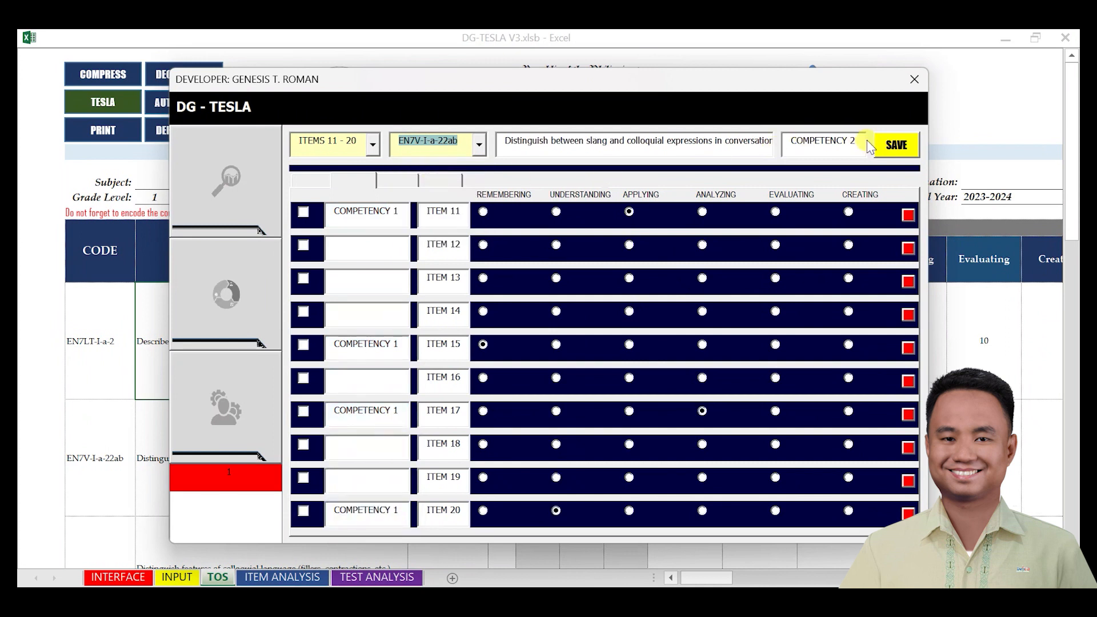
{"action": "left_click_drag", "start_coordinate": [855, 142], "coordinate": [803, 147]}
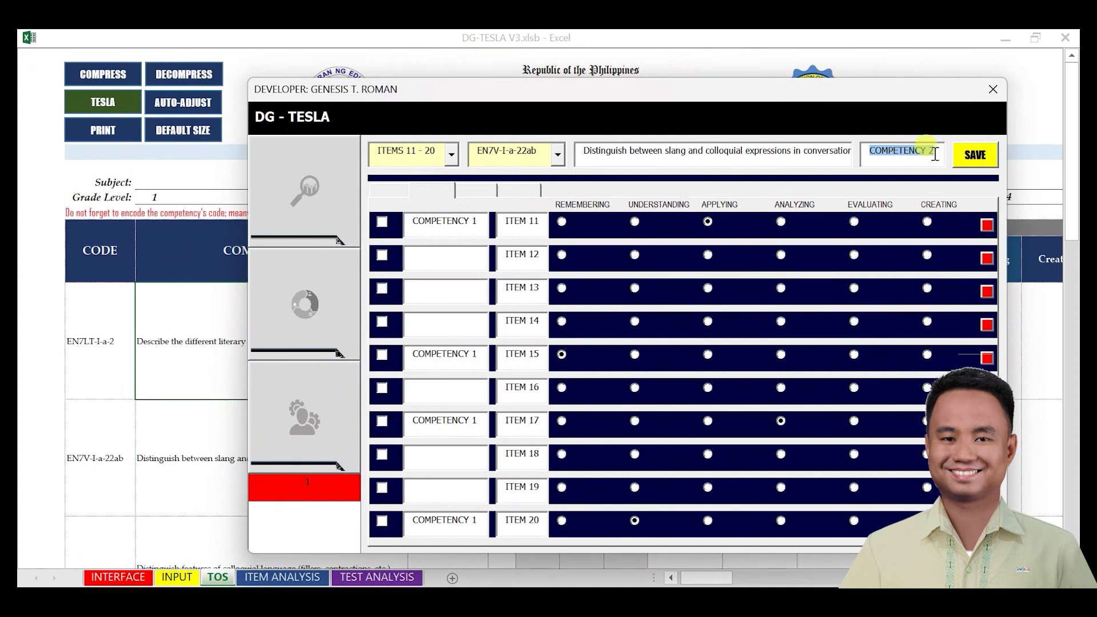
{"action": "left_click", "coordinate": [383, 255]}
{"action": "left_click", "coordinate": [634, 255]}
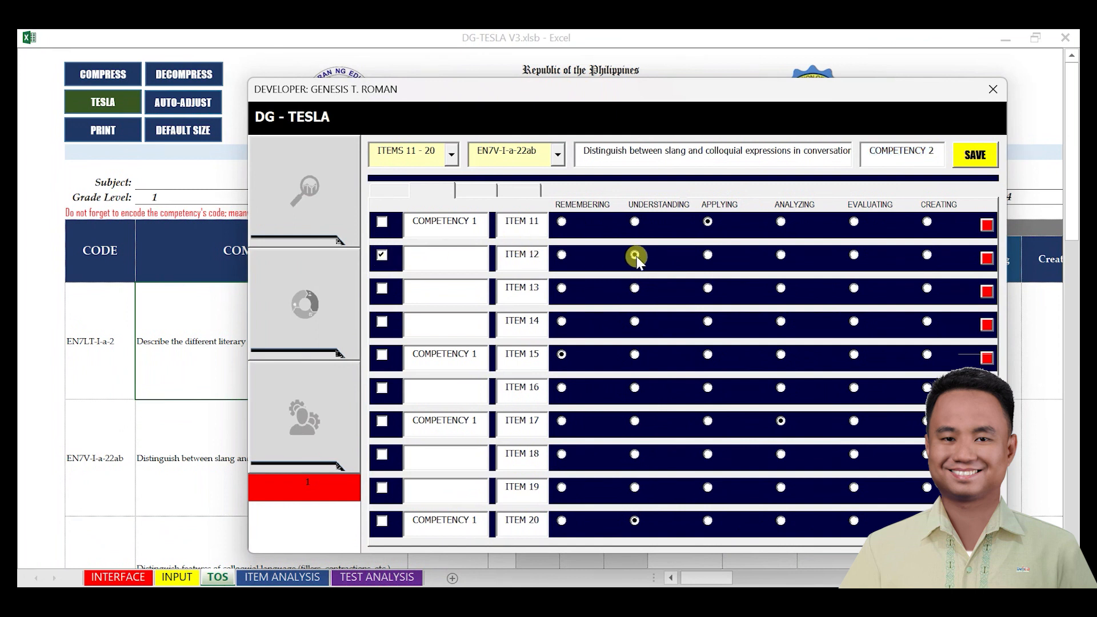
{"action": "left_click", "coordinate": [383, 322]}
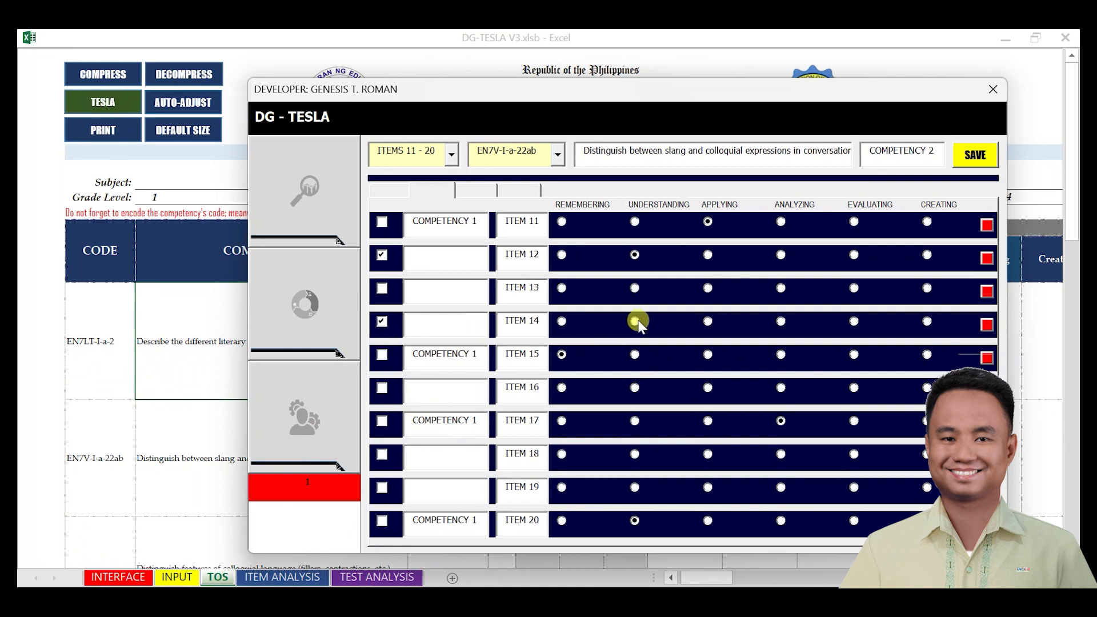
{"action": "left_click", "coordinate": [707, 322]}
{"action": "left_click", "coordinate": [382, 457]}
{"action": "left_click", "coordinate": [714, 458]}
{"action": "left_click", "coordinate": [382, 490]}
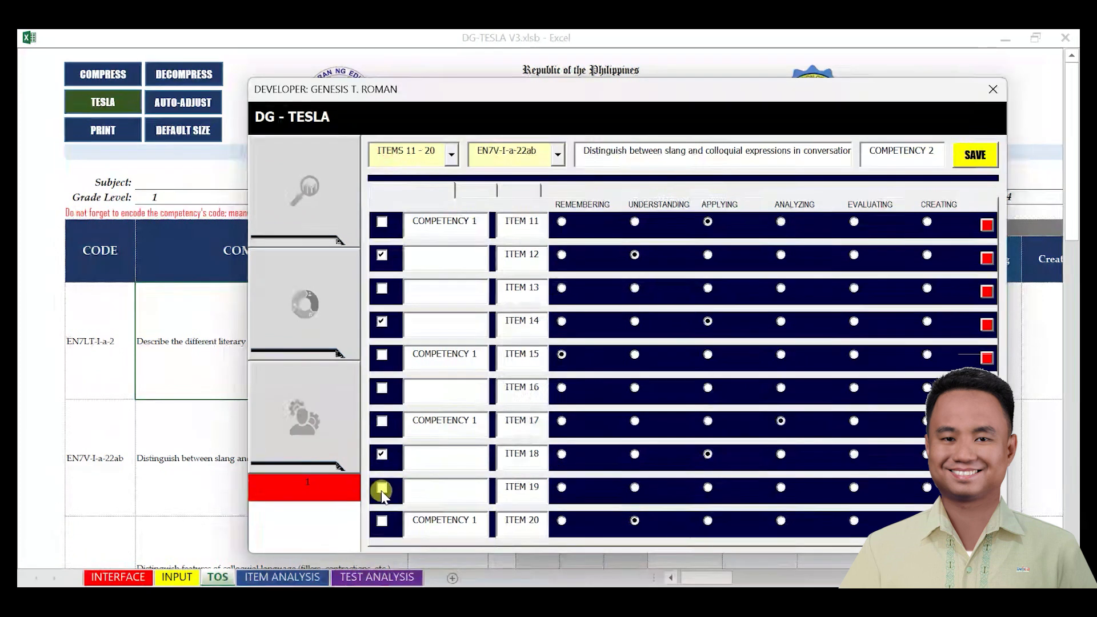
{"action": "left_click", "coordinate": [863, 495]}
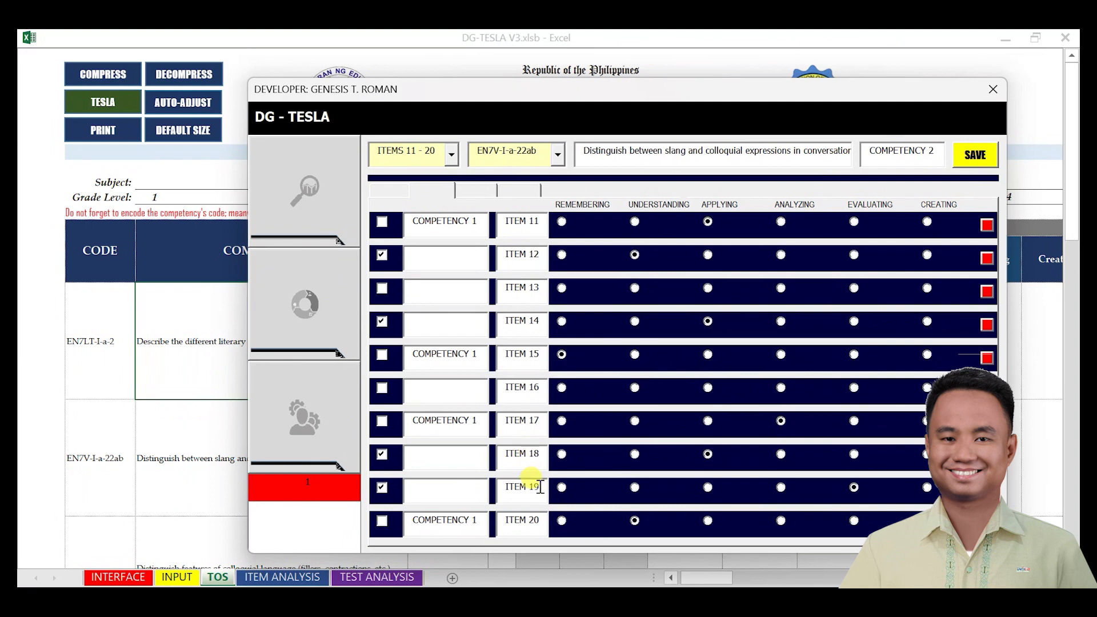
{"action": "left_click", "coordinate": [975, 155]}
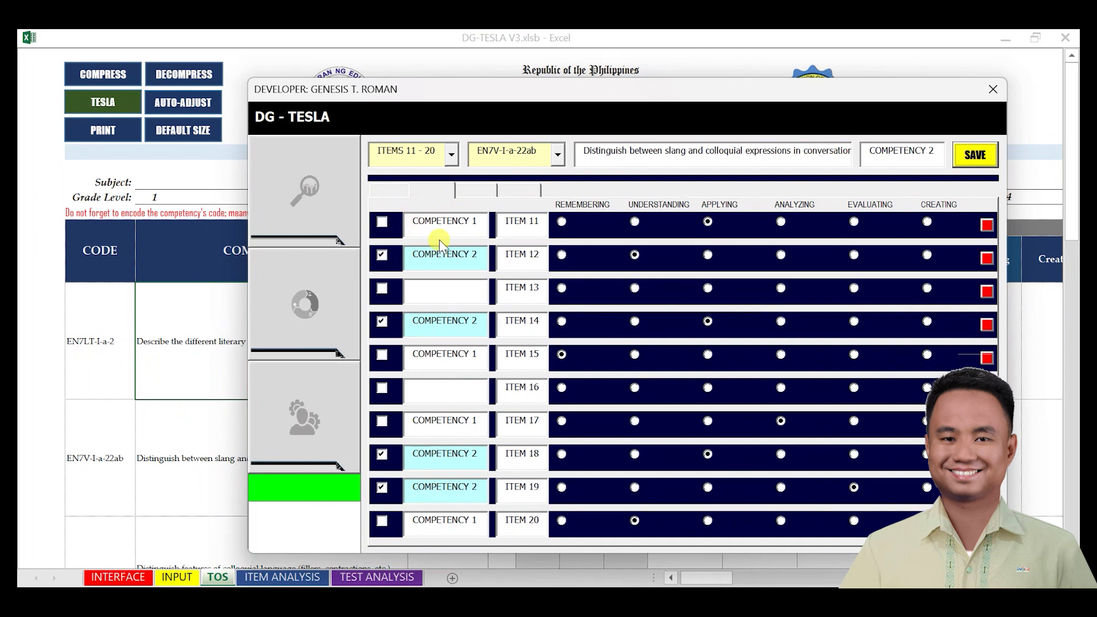
Step: In ITEMS 1 - 10, assign item 2 as Understanding, item 6 as Analyzing and item 9 as Evaluating to EN7V-I-a-22ab, and save
{"action": "left_click", "coordinate": [450, 153]}
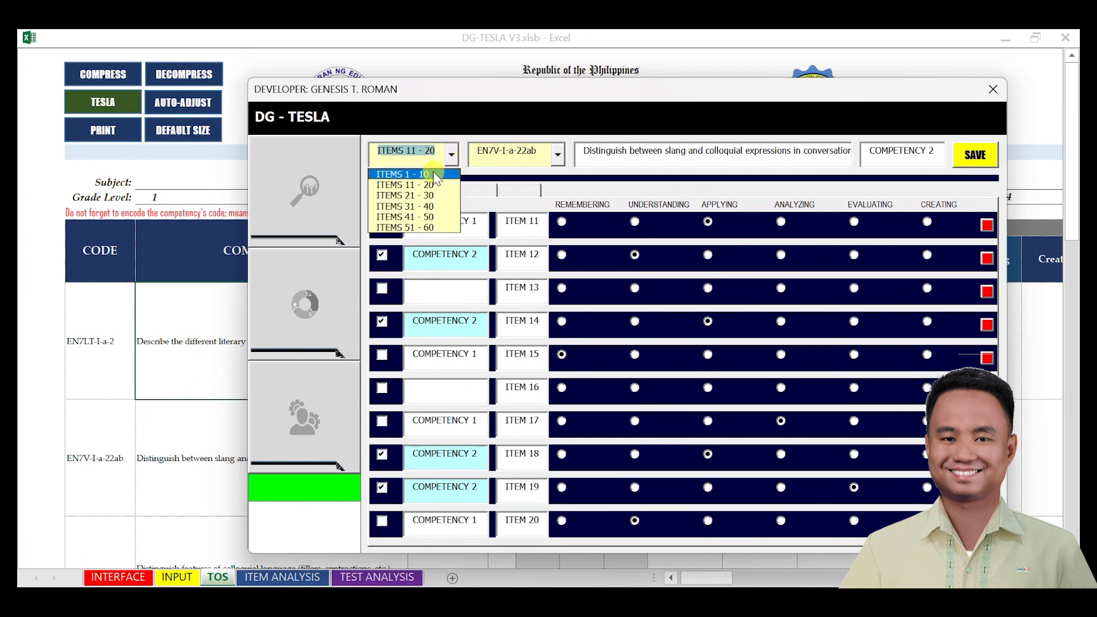
{"action": "left_click", "coordinate": [436, 175]}
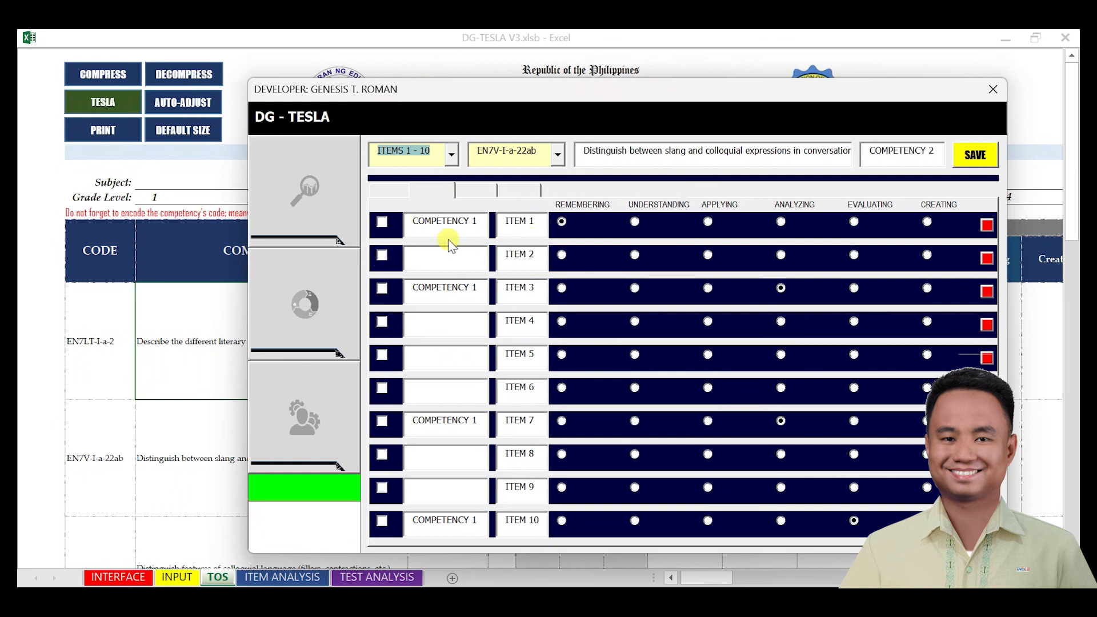
{"action": "left_click", "coordinate": [382, 256]}
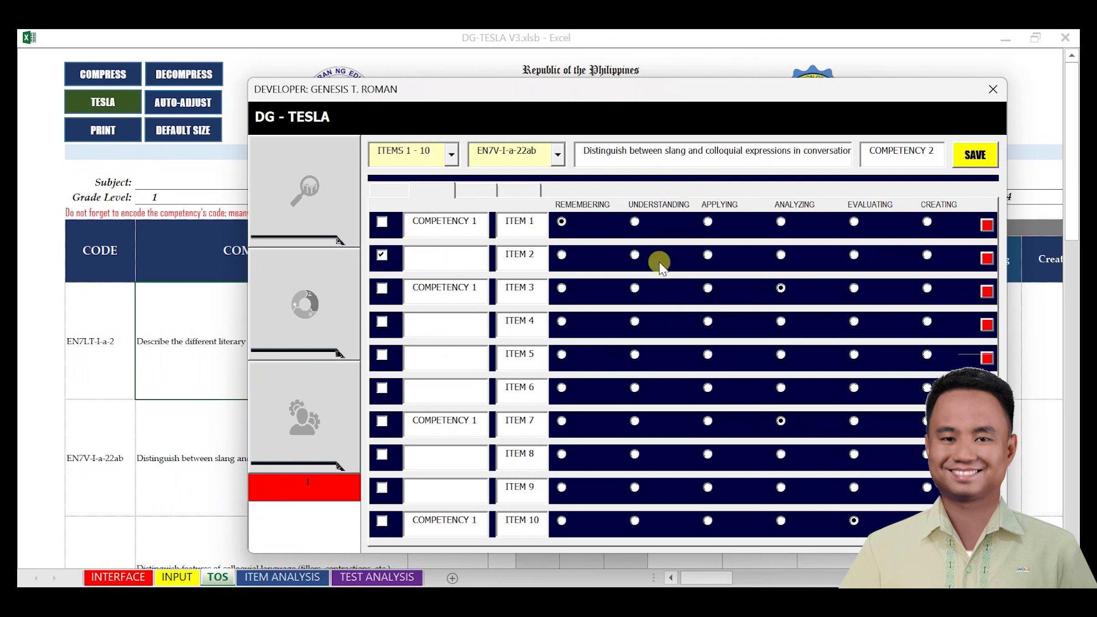
{"action": "left_click", "coordinate": [635, 254]}
{"action": "left_click", "coordinate": [383, 388]}
{"action": "left_click", "coordinate": [781, 388]}
{"action": "left_click", "coordinate": [382, 489]}
{"action": "left_click", "coordinate": [854, 487]}
{"action": "left_click", "coordinate": [978, 160]}
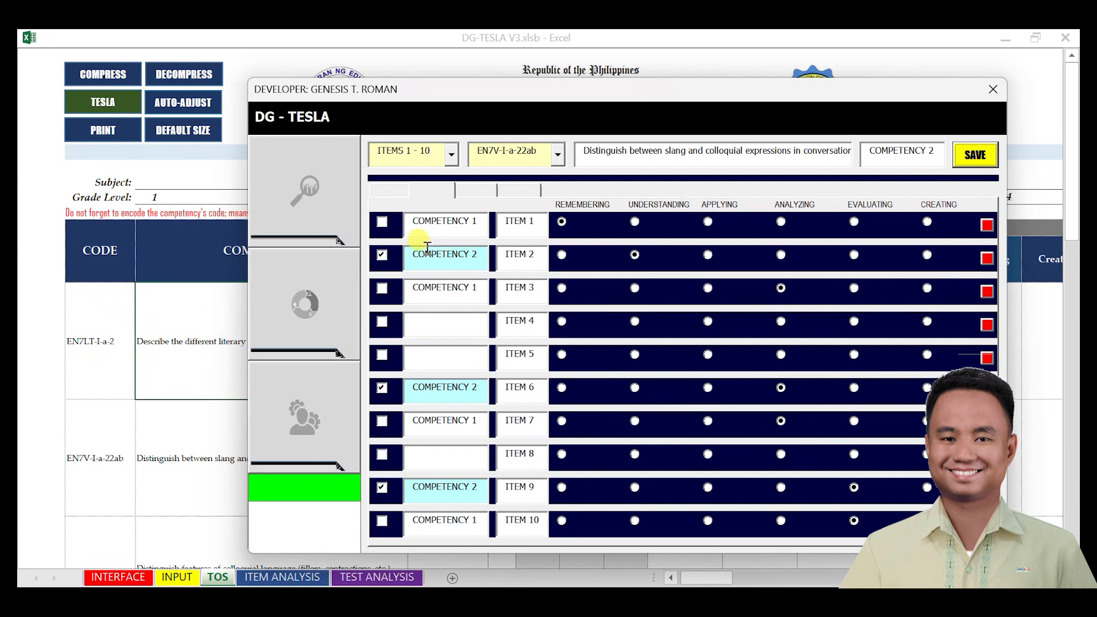
Step: Check the competency labels saved for items 2, 6 and 9
{"action": "left_click_drag", "start_coordinate": [479, 255], "coordinate": [401, 243]}
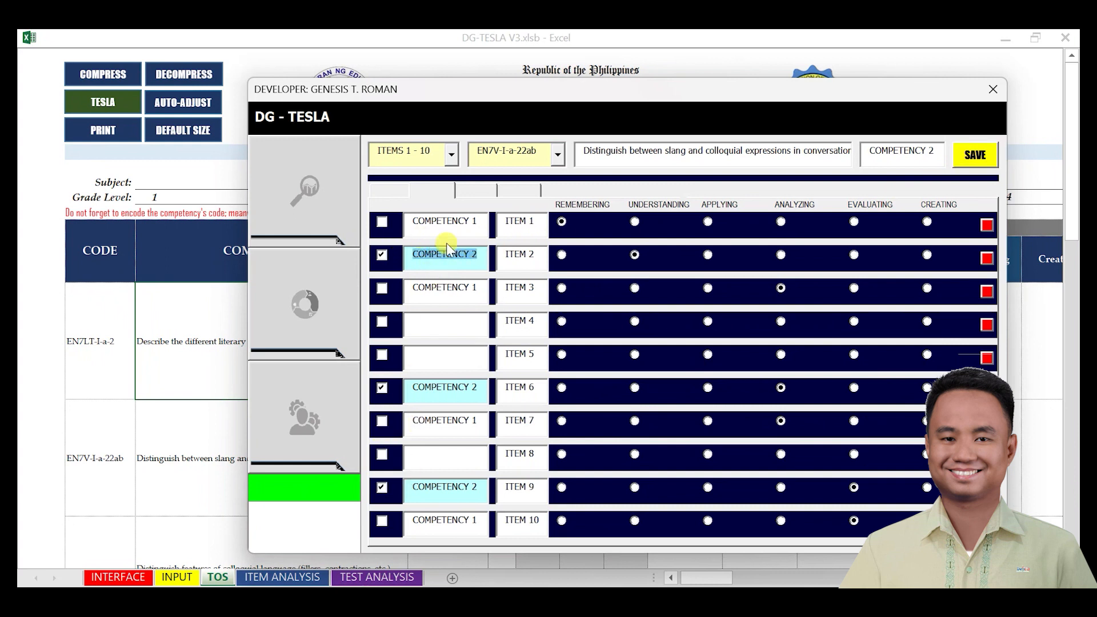
{"action": "left_click_drag", "start_coordinate": [478, 388], "coordinate": [384, 363]}
{"action": "left_click_drag", "start_coordinate": [486, 492], "coordinate": [373, 467]}
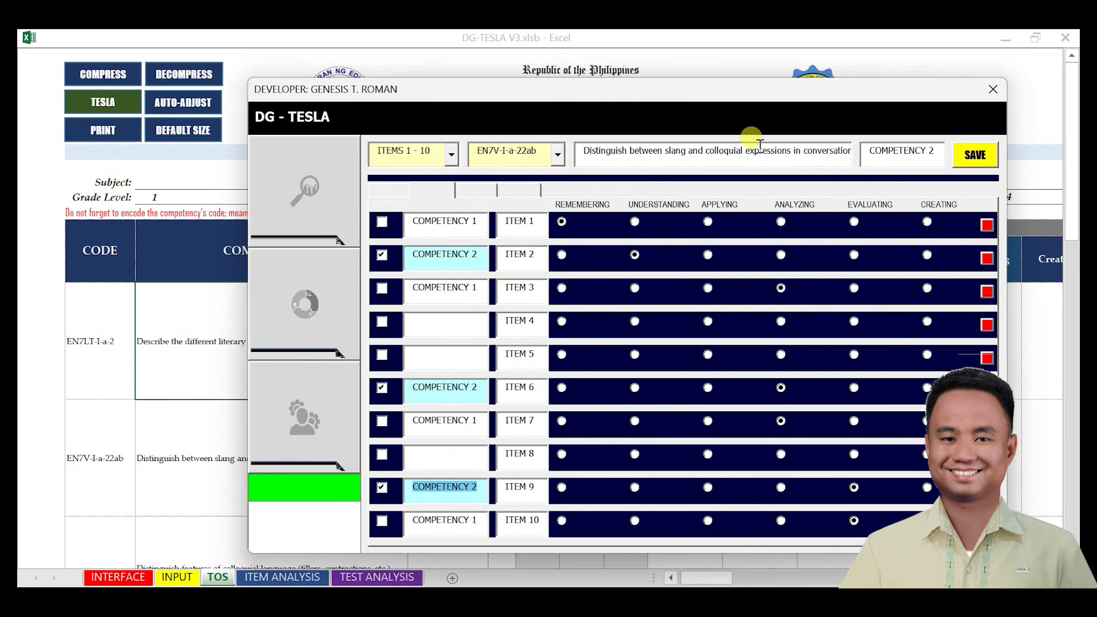
Step: Select code EN7V-I-a-22cd, assign items 4 and 8 to it as Understanding, and save
{"action": "left_click", "coordinate": [558, 154]}
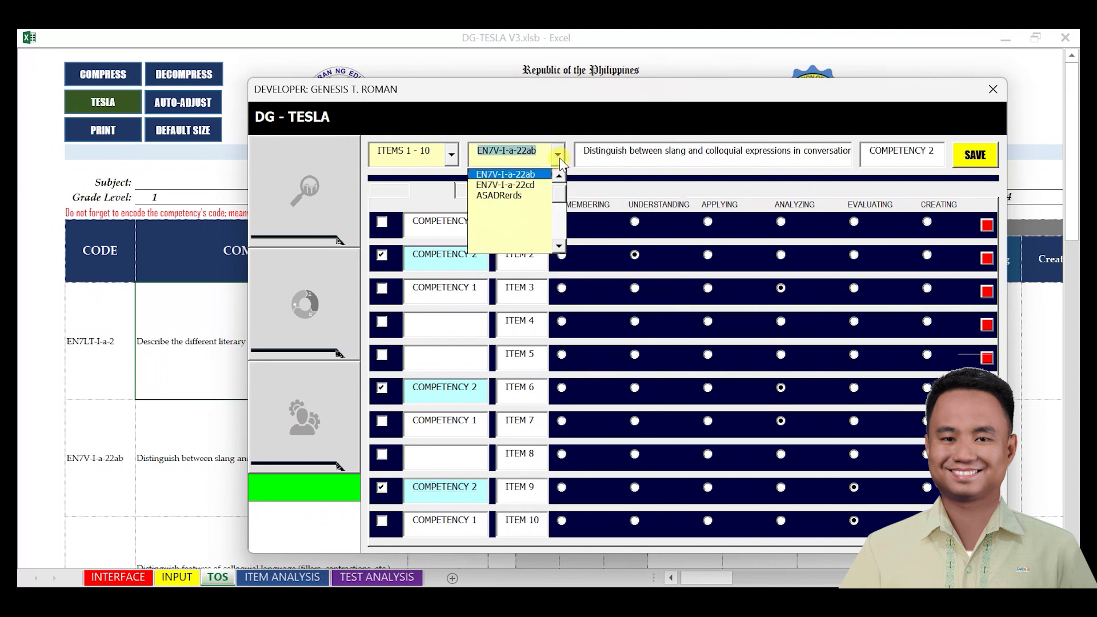
{"action": "left_click", "coordinate": [537, 185]}
{"action": "left_click", "coordinate": [907, 154]}
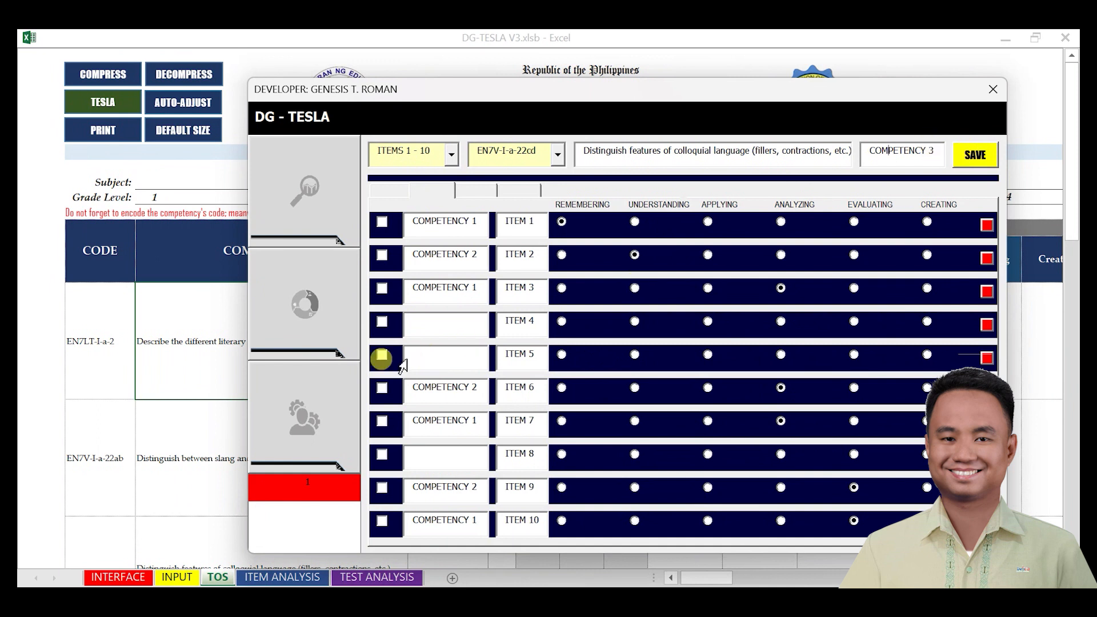
{"action": "left_click", "coordinate": [382, 321]}
{"action": "left_click", "coordinate": [381, 455]}
{"action": "left_click", "coordinate": [977, 160]}
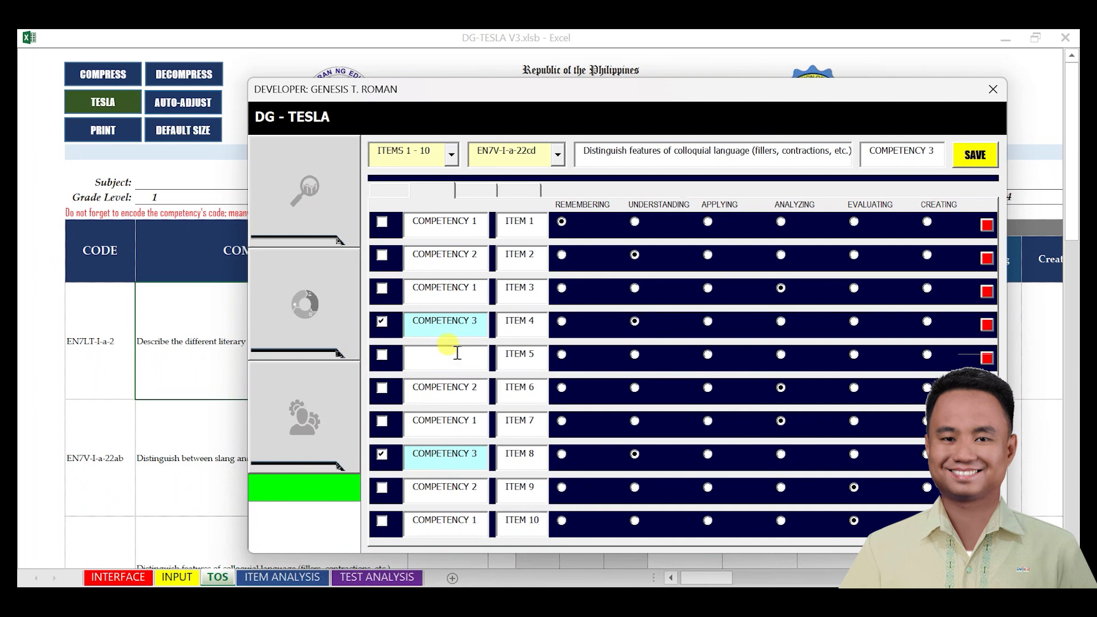
Step: Select code ASADRerds, assign item 5 to it as Understanding, and save
{"action": "left_click", "coordinate": [558, 155]}
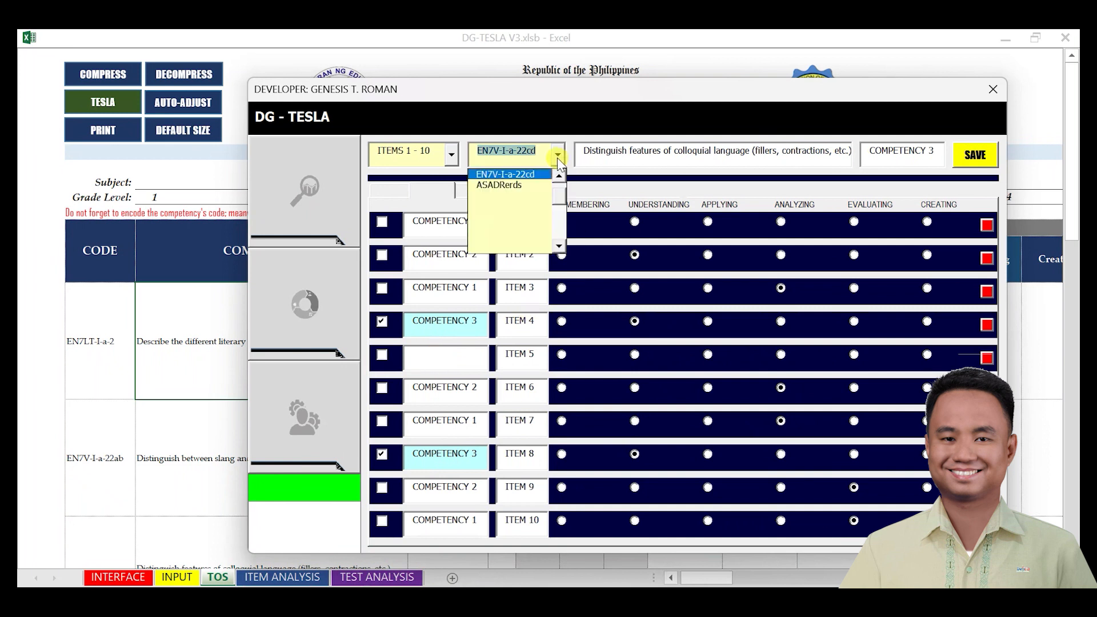
{"action": "left_click", "coordinate": [526, 186]}
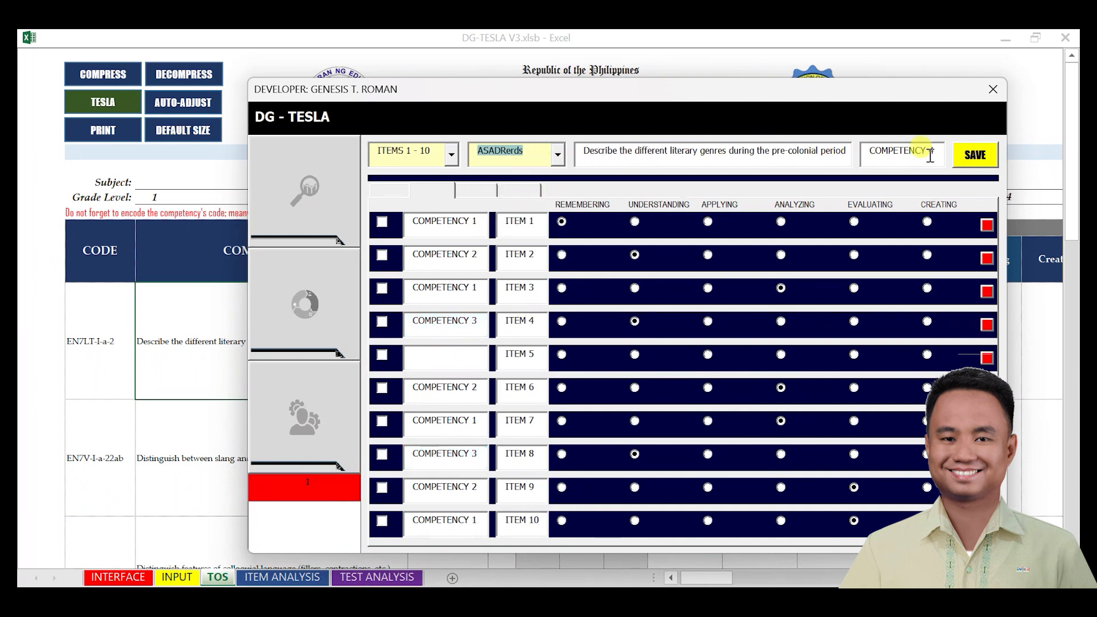
{"action": "left_click", "coordinate": [381, 356]}
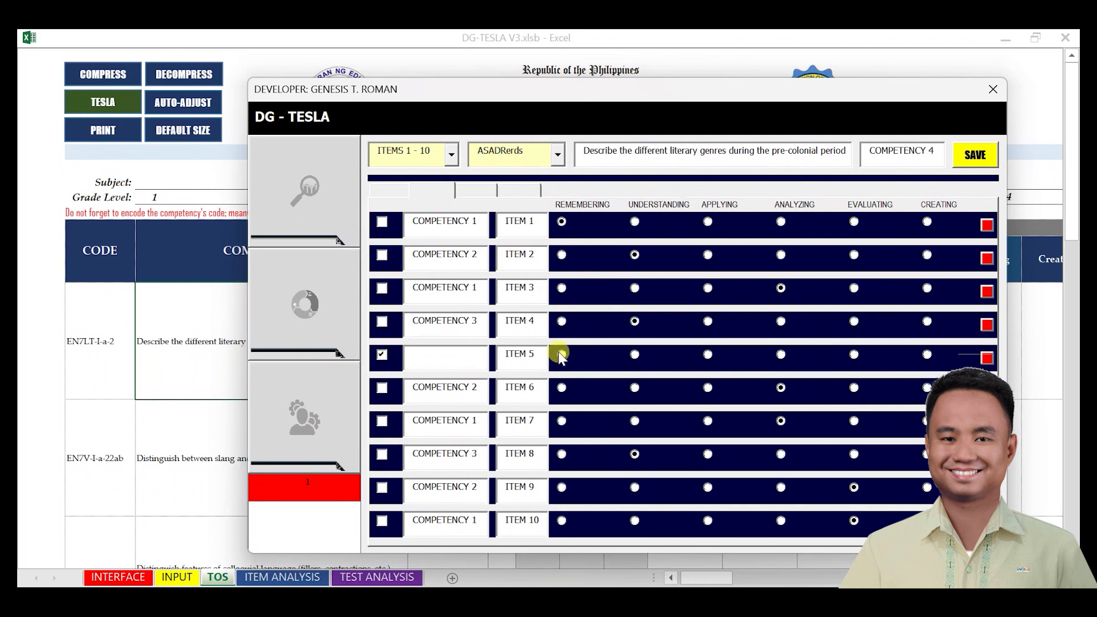
{"action": "left_click", "coordinate": [635, 356]}
{"action": "left_click", "coordinate": [973, 155]}
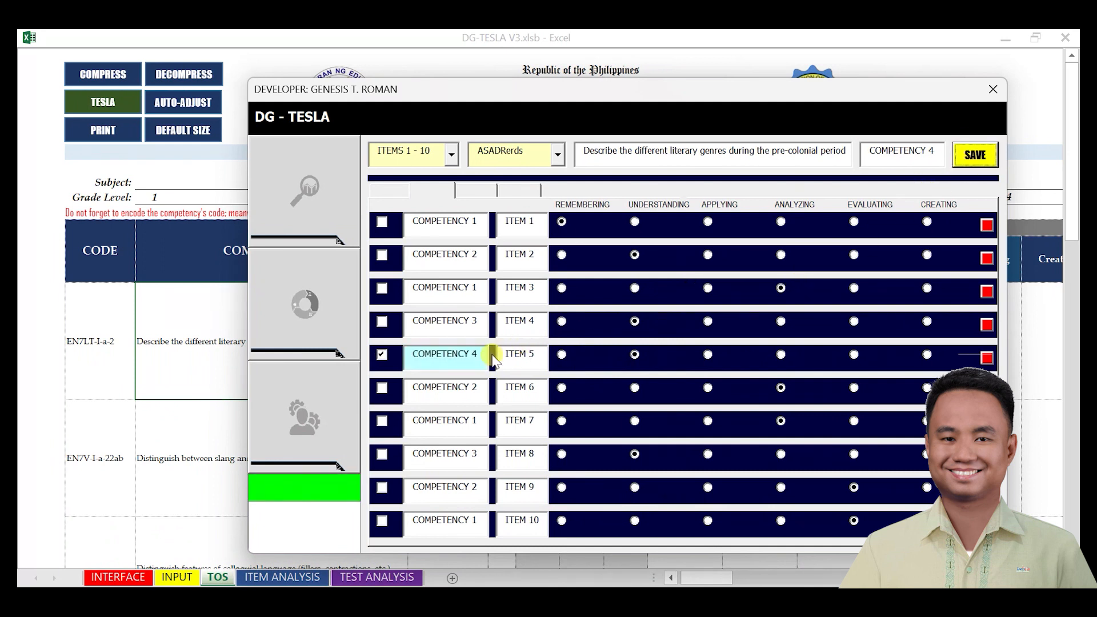
{"action": "left_click_drag", "start_coordinate": [486, 357], "coordinate": [415, 356]}
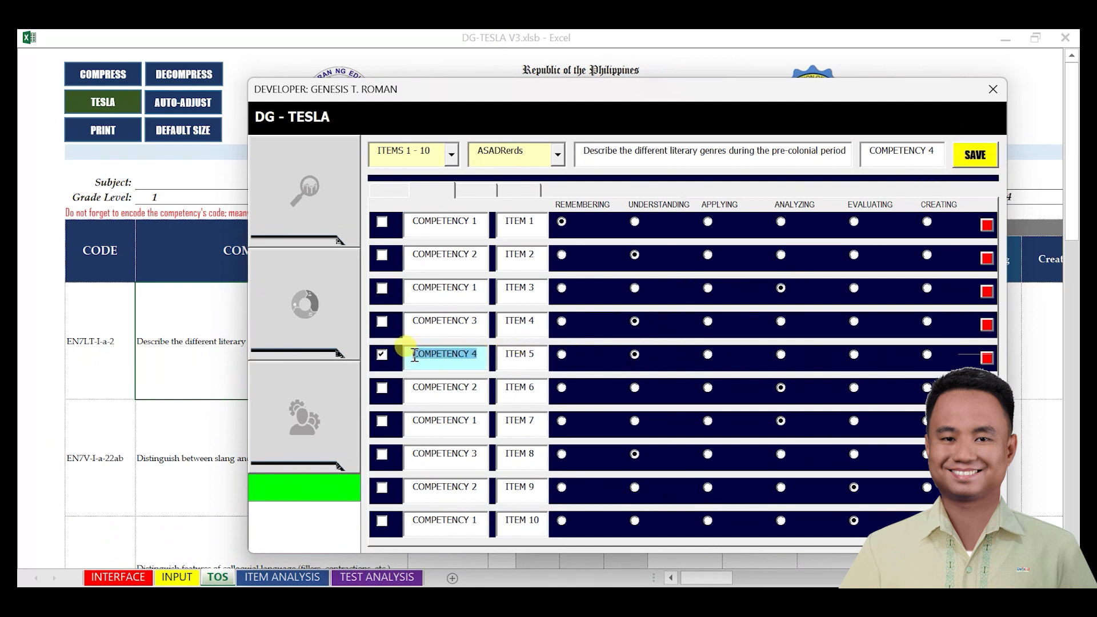
Step: In ITEMS 21 - 30, assign item 23 as Applying and item 26 as Analyzing to ASADRerds, and save
{"action": "left_click", "coordinate": [452, 155]}
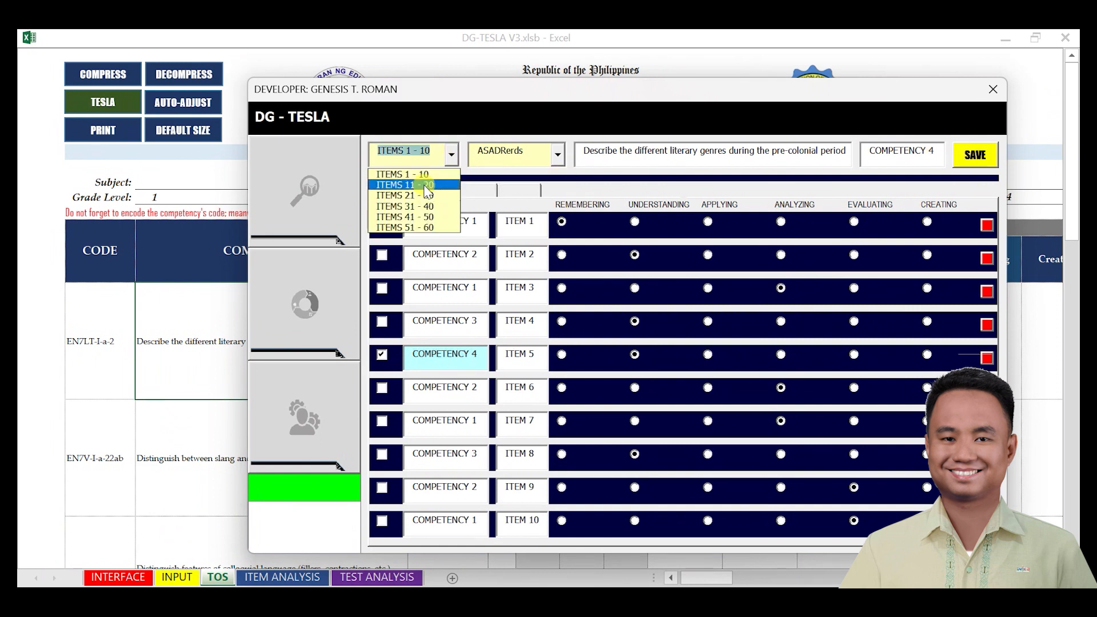
{"action": "left_click", "coordinate": [420, 185]}
{"action": "left_click", "coordinate": [451, 156]}
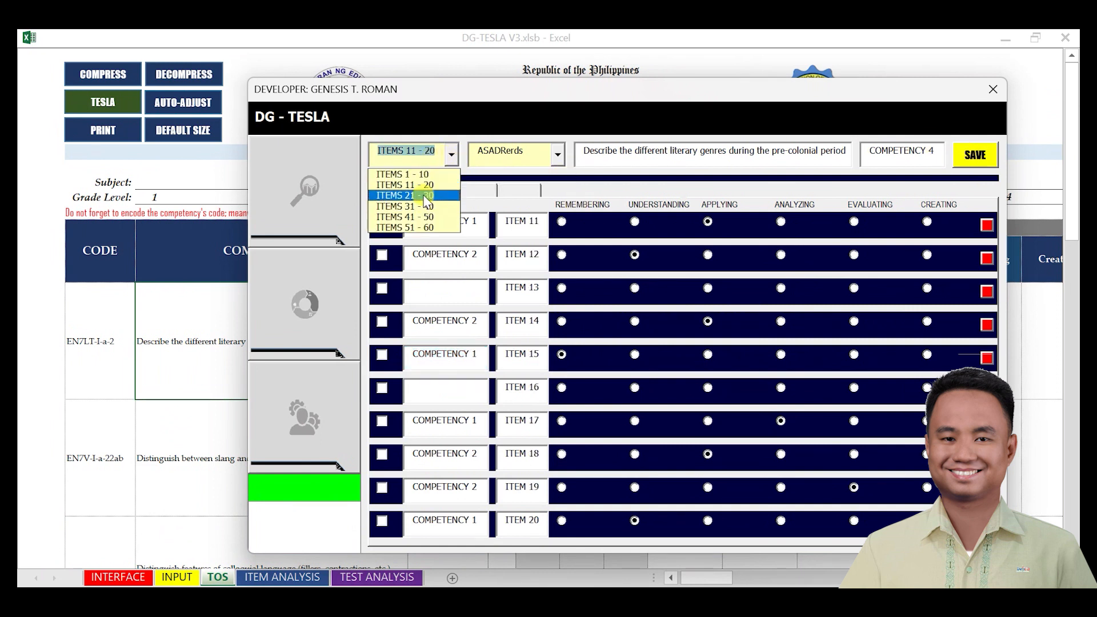
{"action": "left_click", "coordinate": [425, 195]}
{"action": "left_click", "coordinate": [390, 288]}
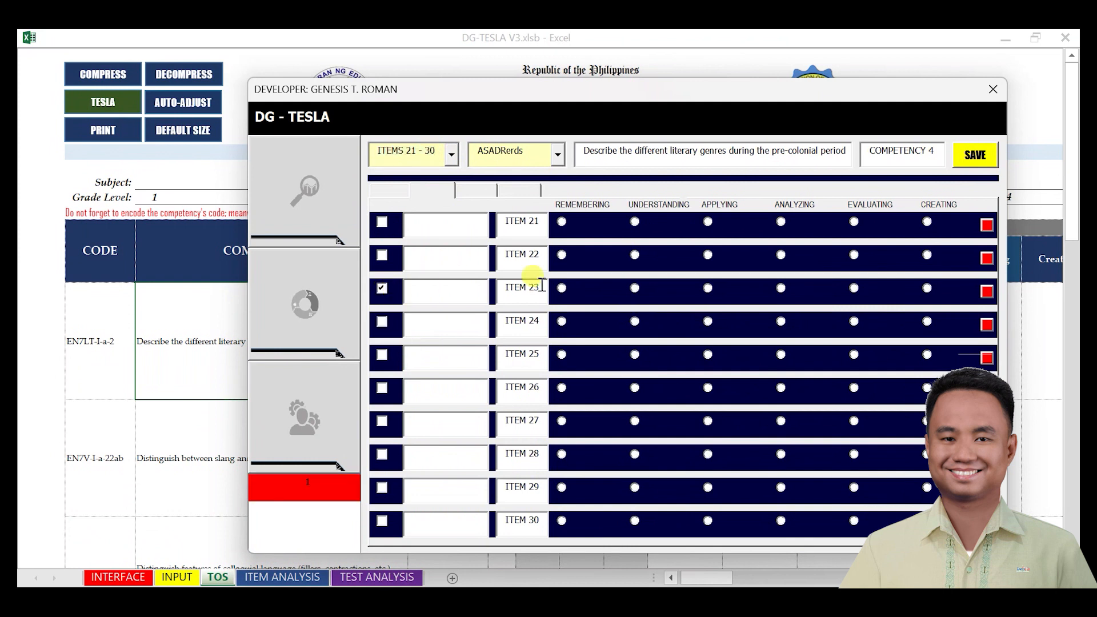
{"action": "left_click", "coordinate": [707, 288]}
{"action": "left_click", "coordinate": [377, 392]}
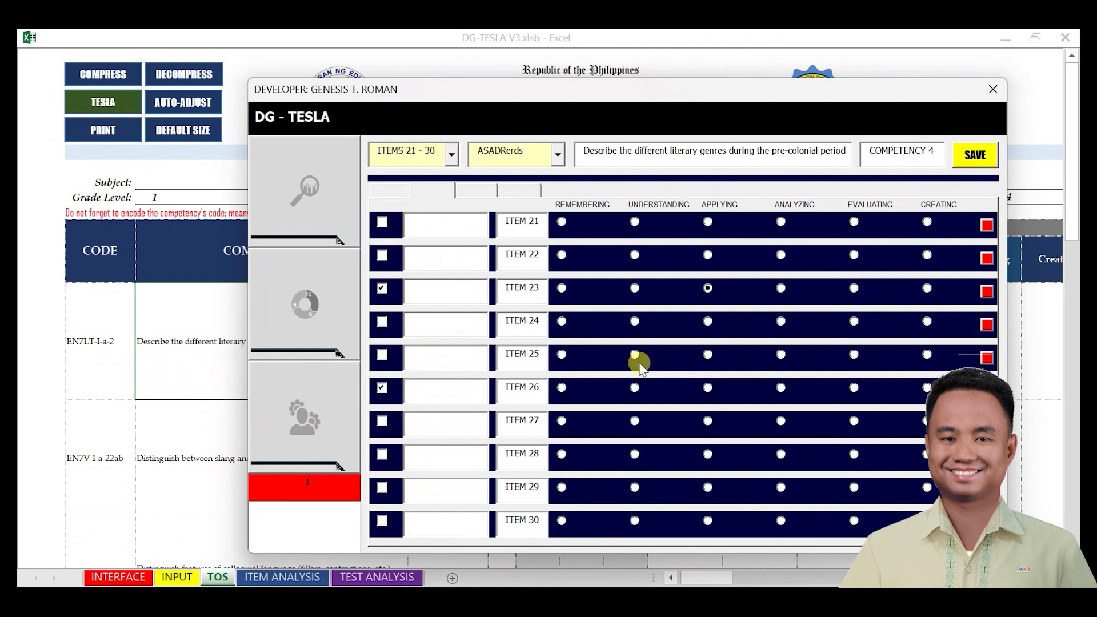
{"action": "left_click", "coordinate": [780, 388]}
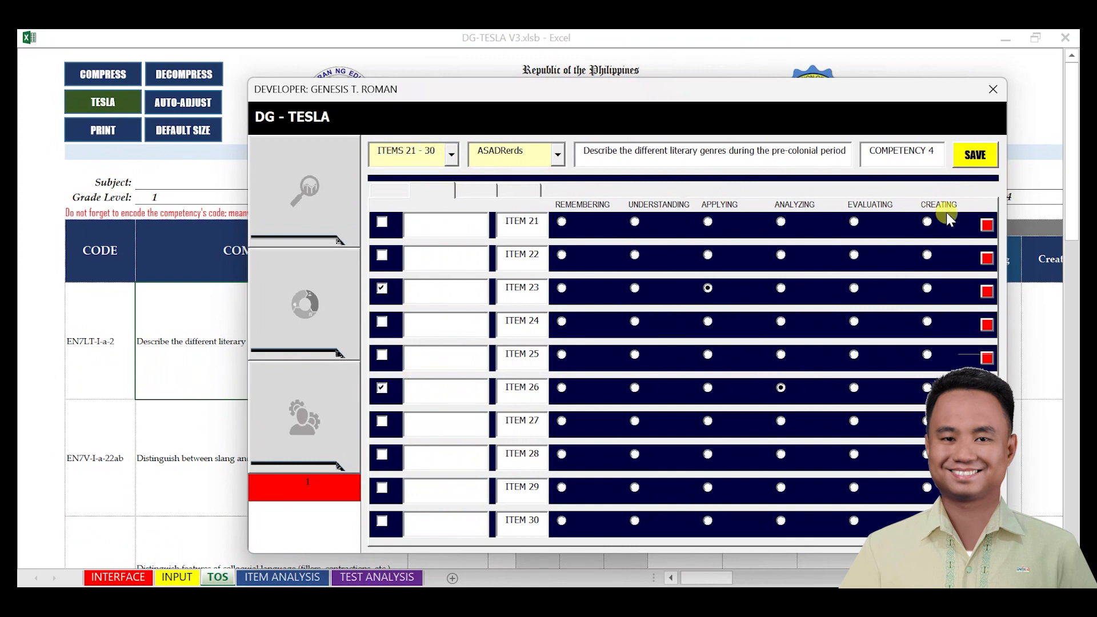
{"action": "left_click", "coordinate": [975, 155]}
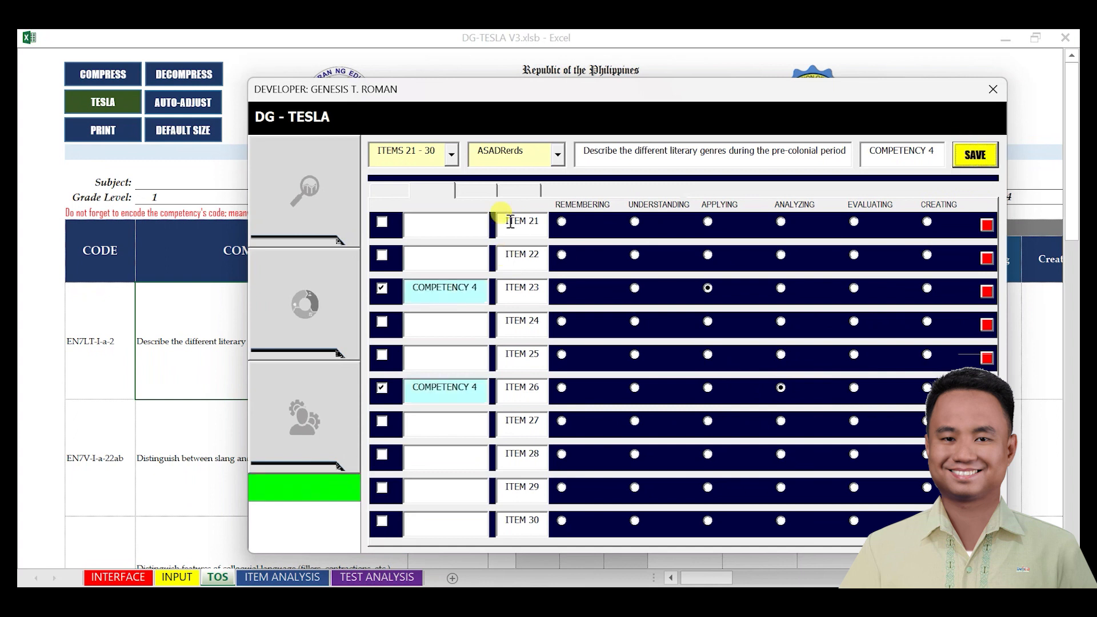
Step: Select code EN7V-I-a-22ab, assign items 24 and 28 as Understanding and item 29 as Evaluating to it, and save
{"action": "left_click", "coordinate": [557, 154]}
{"action": "left_click", "coordinate": [558, 177]}
{"action": "left_click", "coordinate": [559, 177]}
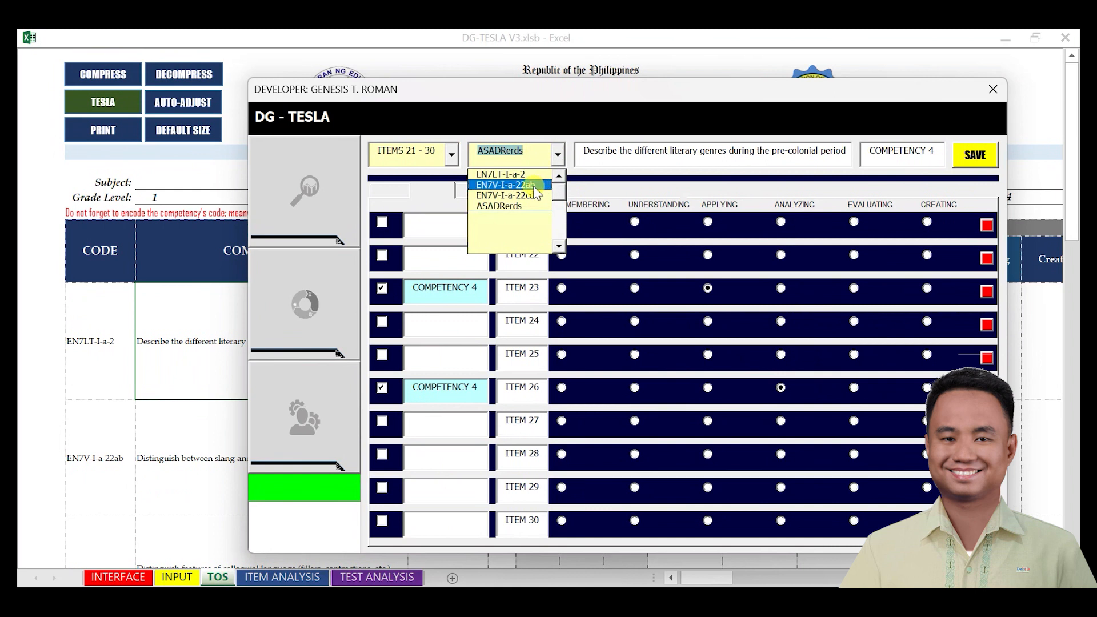
{"action": "left_click", "coordinate": [515, 184]}
{"action": "left_click", "coordinate": [382, 321]}
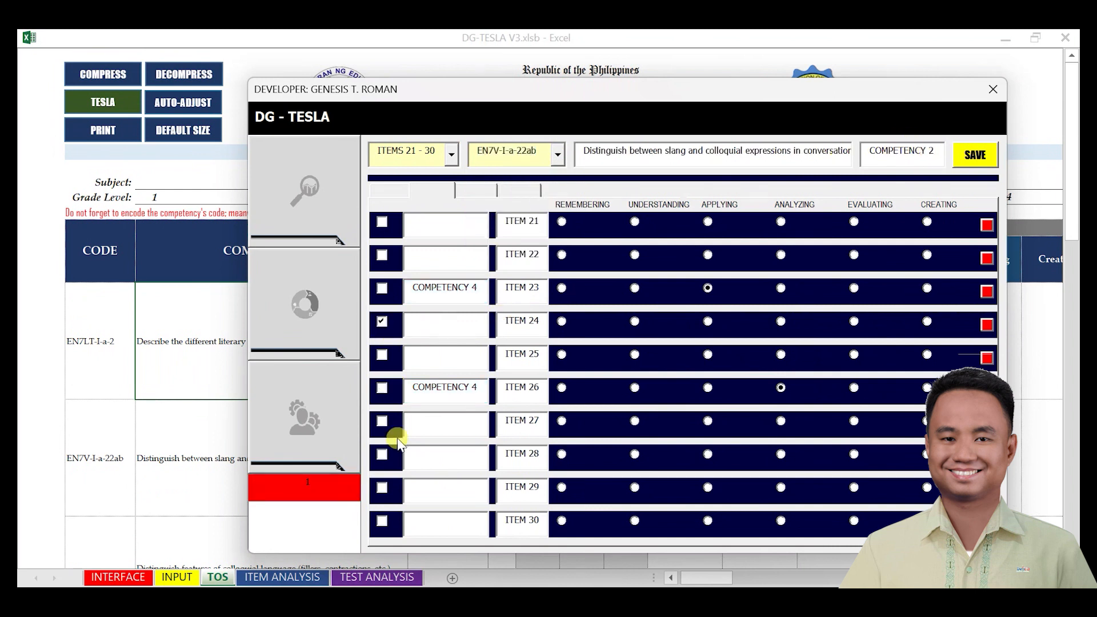
{"action": "left_click", "coordinate": [634, 321]}
{"action": "left_click", "coordinate": [381, 454]}
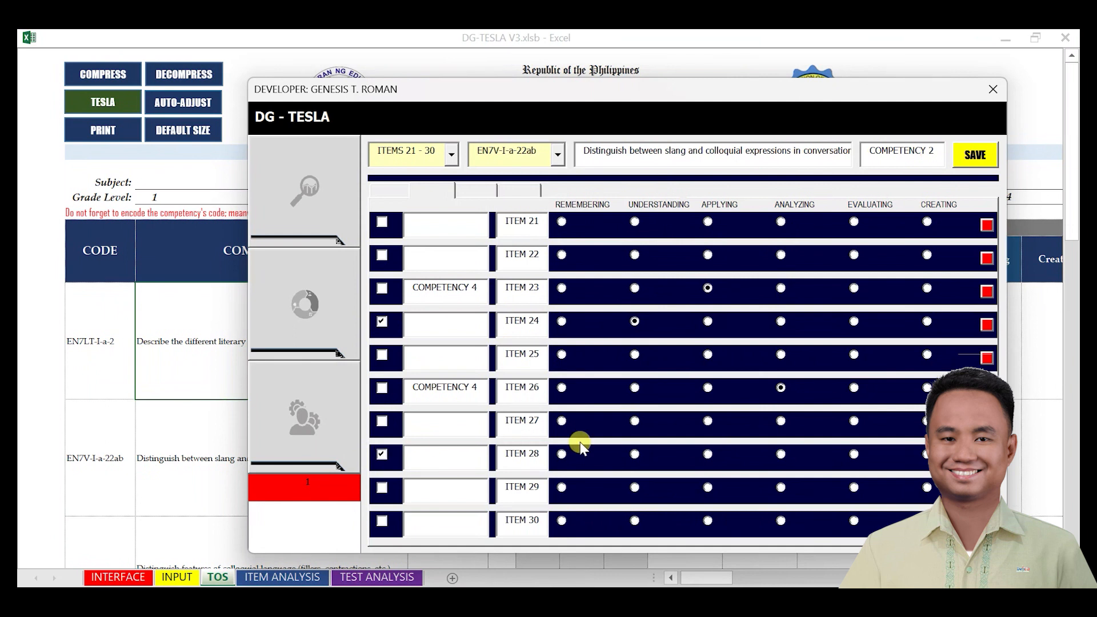
{"action": "left_click", "coordinate": [634, 454]}
{"action": "left_click", "coordinate": [381, 488]}
{"action": "left_click", "coordinate": [854, 487]}
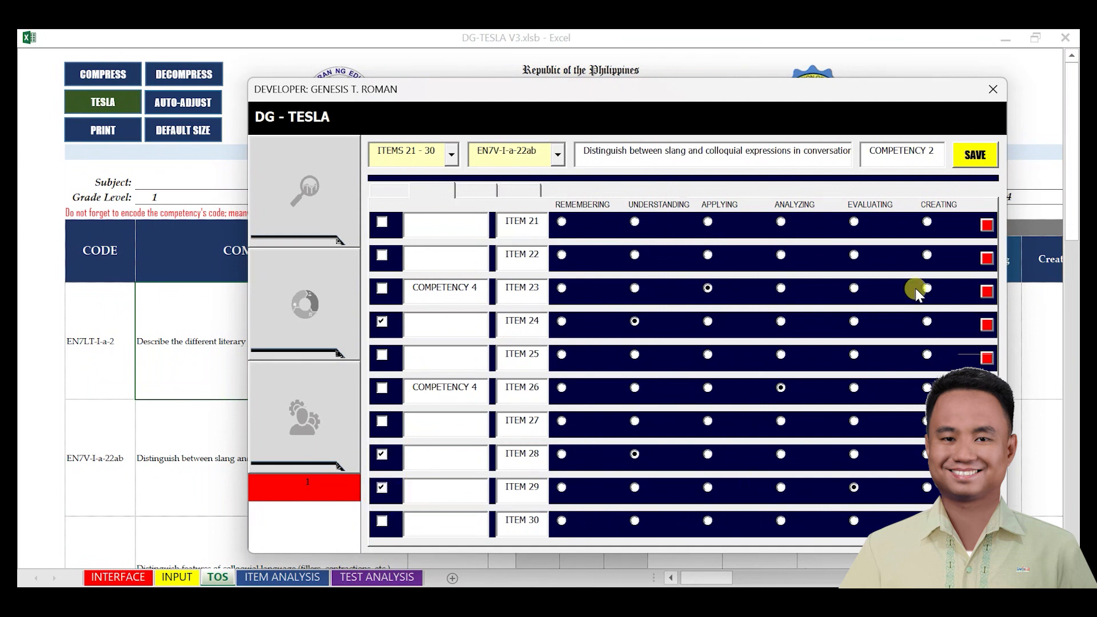
{"action": "left_click", "coordinate": [975, 155]}
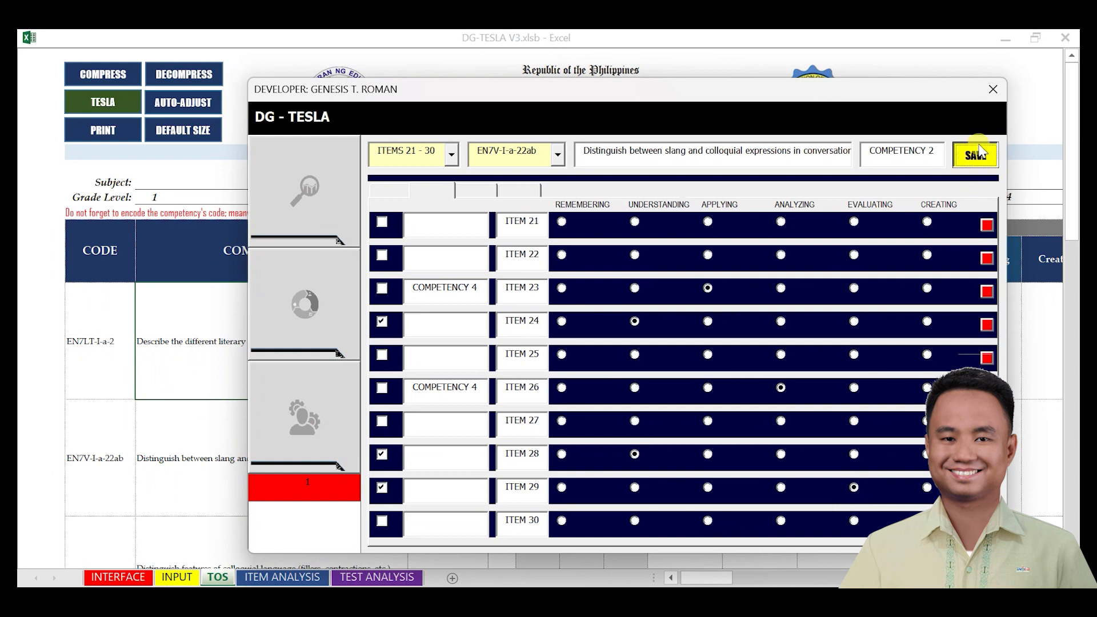
Step: In ITEMS 31 - 40, assign item 32 as Applying, item 35 as Remembering and item 40 as Creating to EN7V-I-a-22cd, and save
{"action": "left_click", "coordinate": [451, 154]}
{"action": "left_click", "coordinate": [423, 207]}
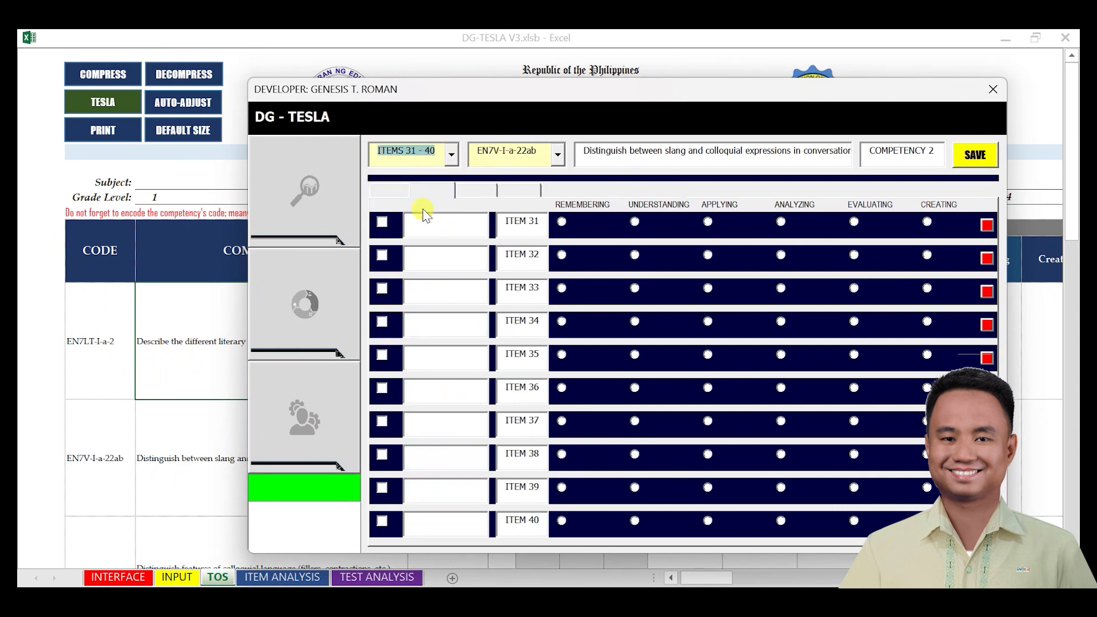
{"action": "left_click", "coordinate": [557, 154]}
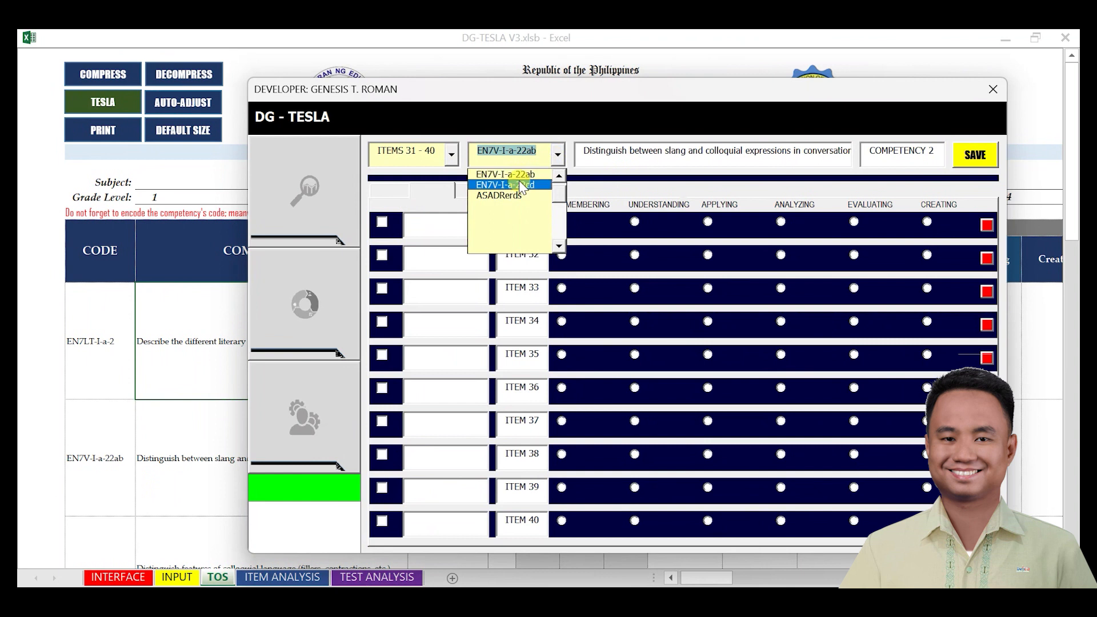
{"action": "left_click", "coordinate": [505, 185]}
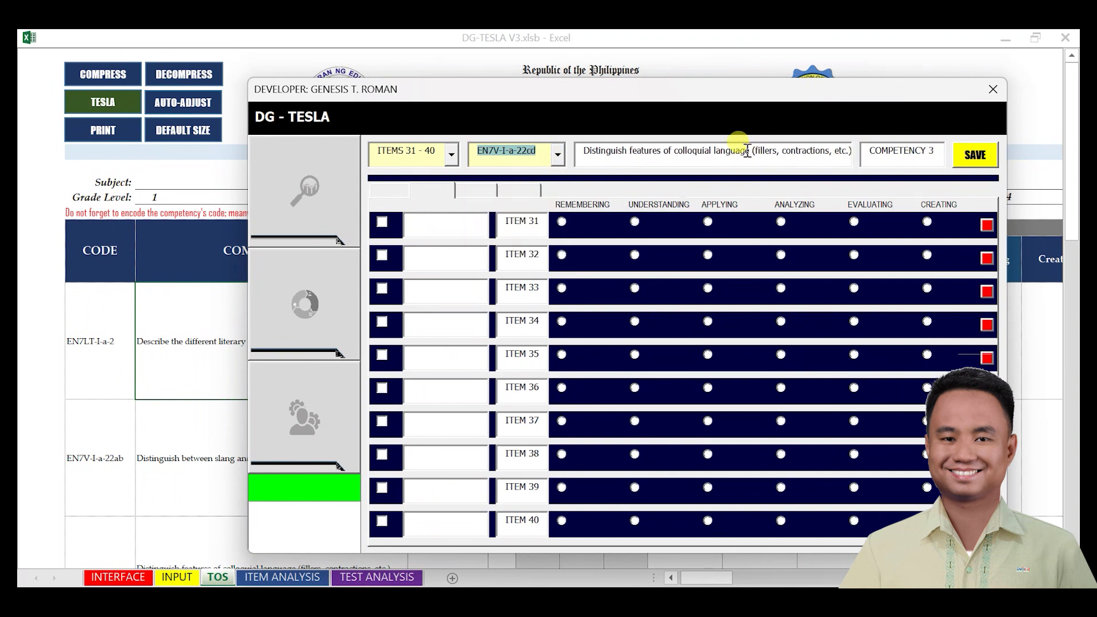
{"action": "left_click", "coordinate": [383, 257]}
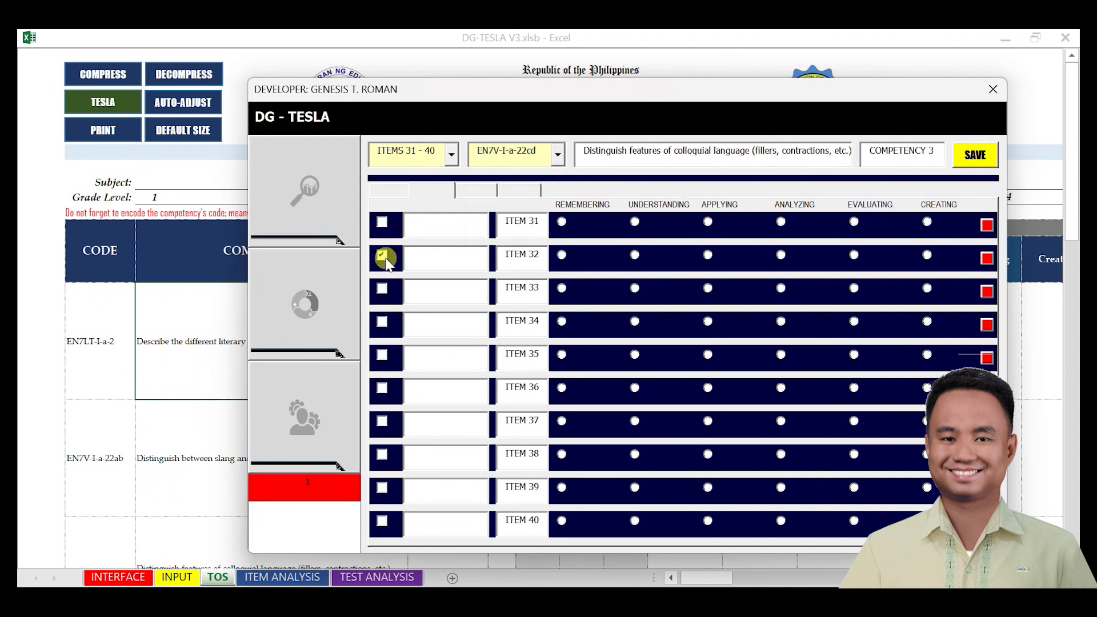
{"action": "left_click", "coordinate": [708, 254]}
{"action": "left_click", "coordinate": [382, 355]}
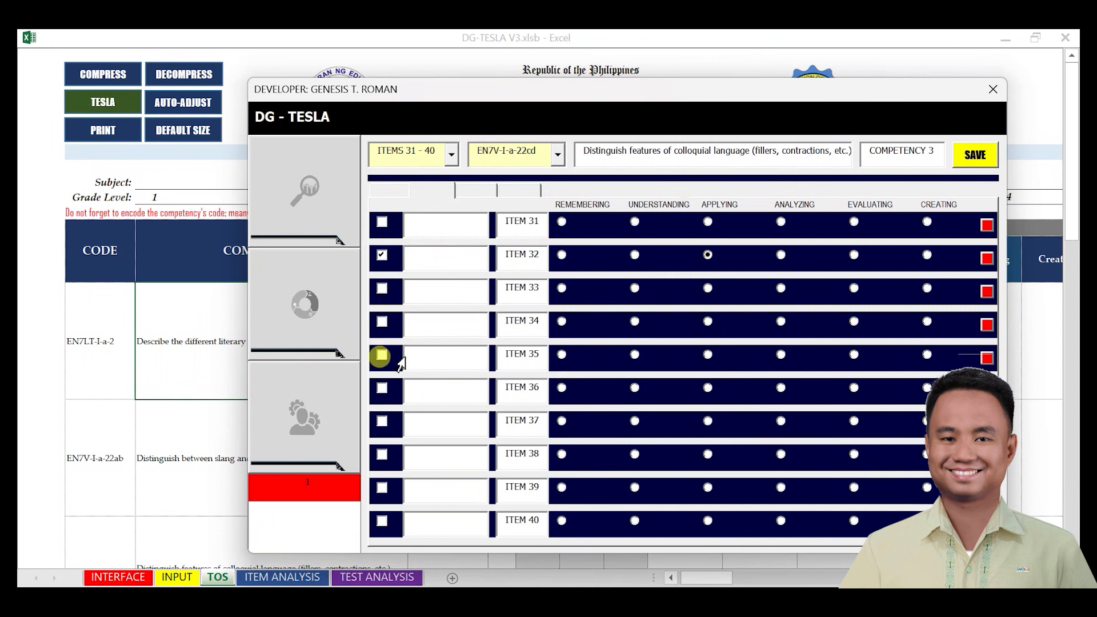
{"action": "left_click", "coordinate": [562, 354]}
{"action": "left_click", "coordinate": [381, 520]}
{"action": "left_click", "coordinate": [976, 156]}
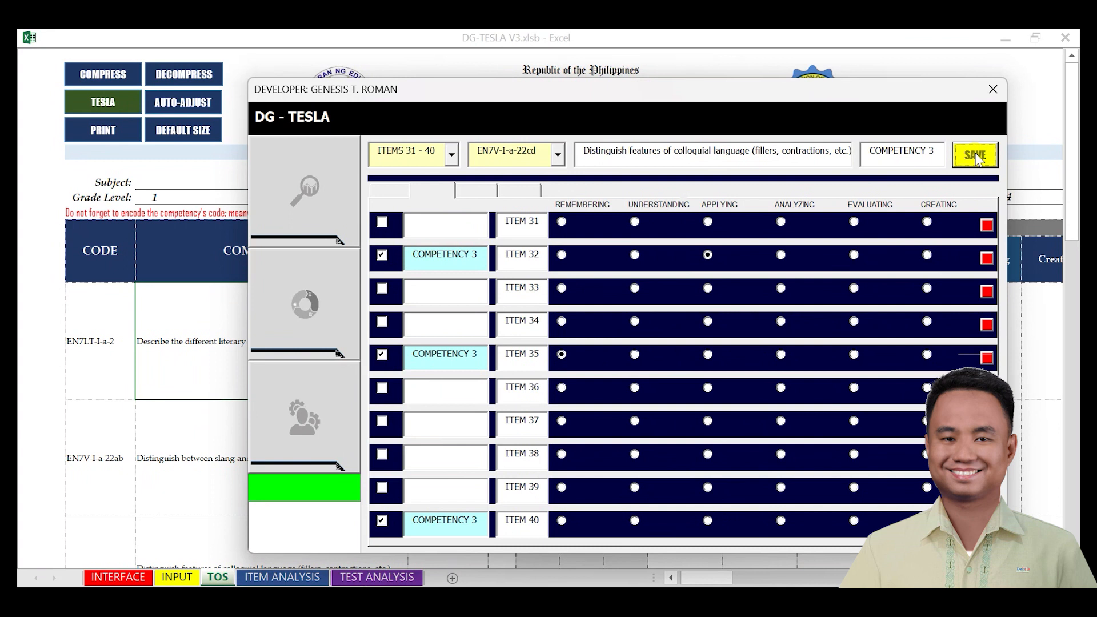
Step: Close the TESLA form and examine the item placements of each competency across the cognitive levels in the Table of Specifications
{"action": "left_click", "coordinate": [990, 91]}
{"action": "scroll", "coordinate": [873, 305], "scroll_direction": "down", "scroll_amount": 2}
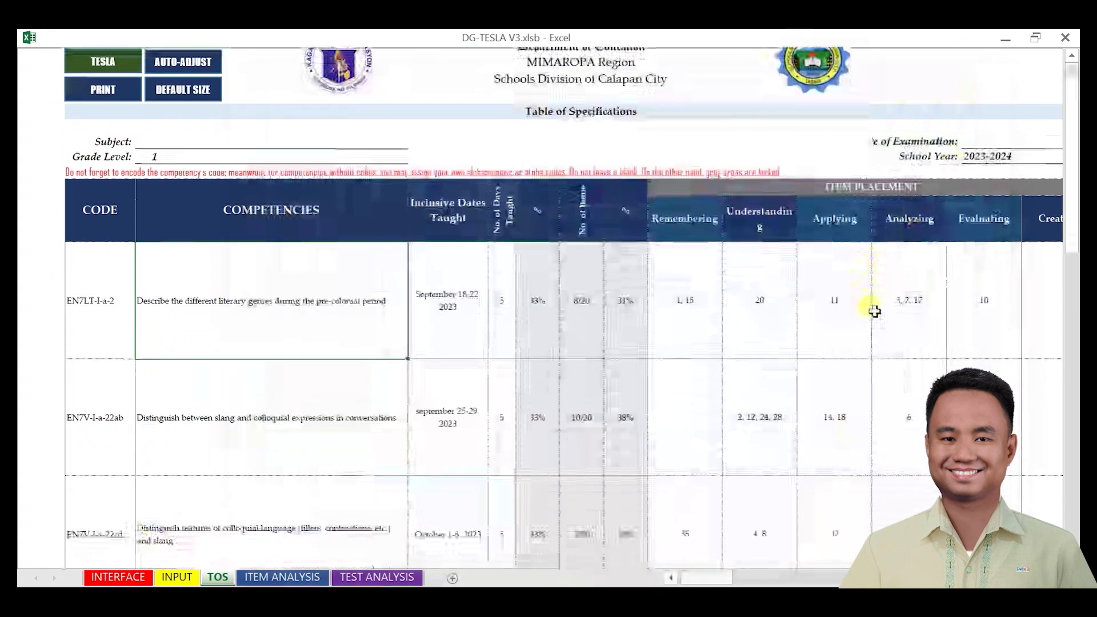
{"action": "scroll", "coordinate": [709, 281], "scroll_direction": "down", "scroll_amount": 1}
{"action": "left_click_drag", "start_coordinate": [710, 235], "coordinate": [1070, 526]}
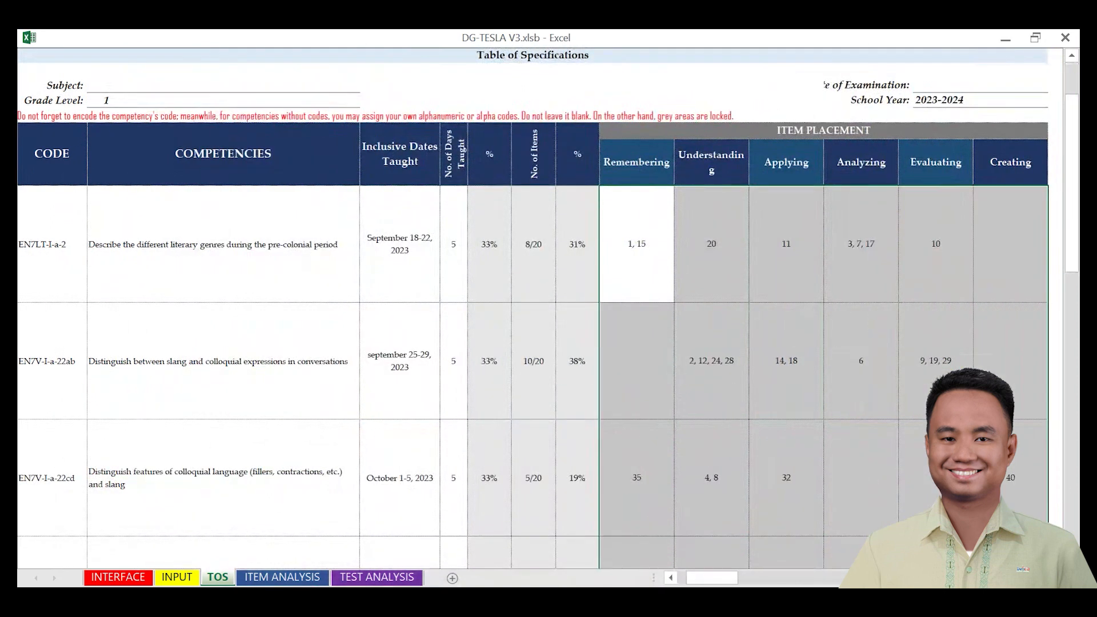
{"action": "left_click", "coordinate": [622, 272]}
{"action": "left_click", "coordinate": [755, 257]}
{"action": "left_click", "coordinate": [869, 252]}
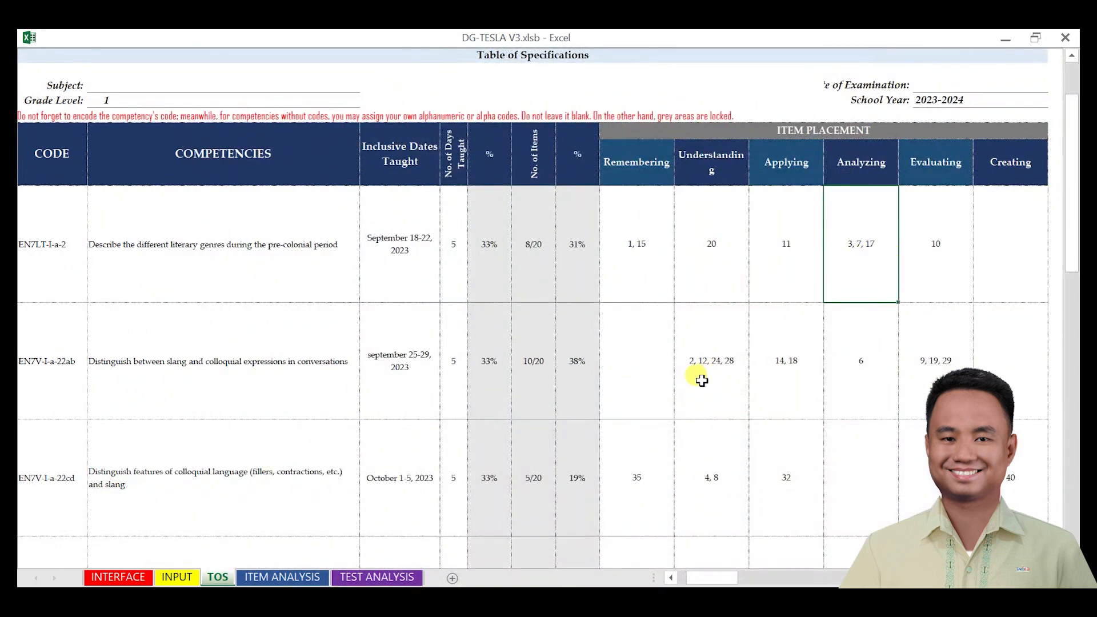
{"action": "left_click", "coordinate": [698, 375]}
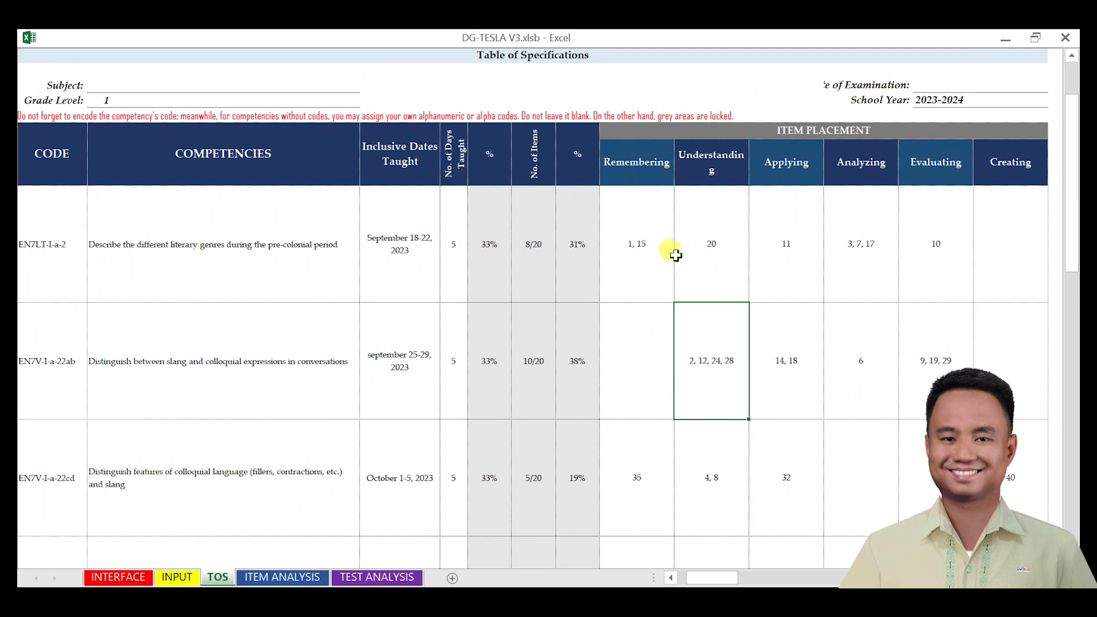
{"action": "left_click", "coordinate": [634, 237]}
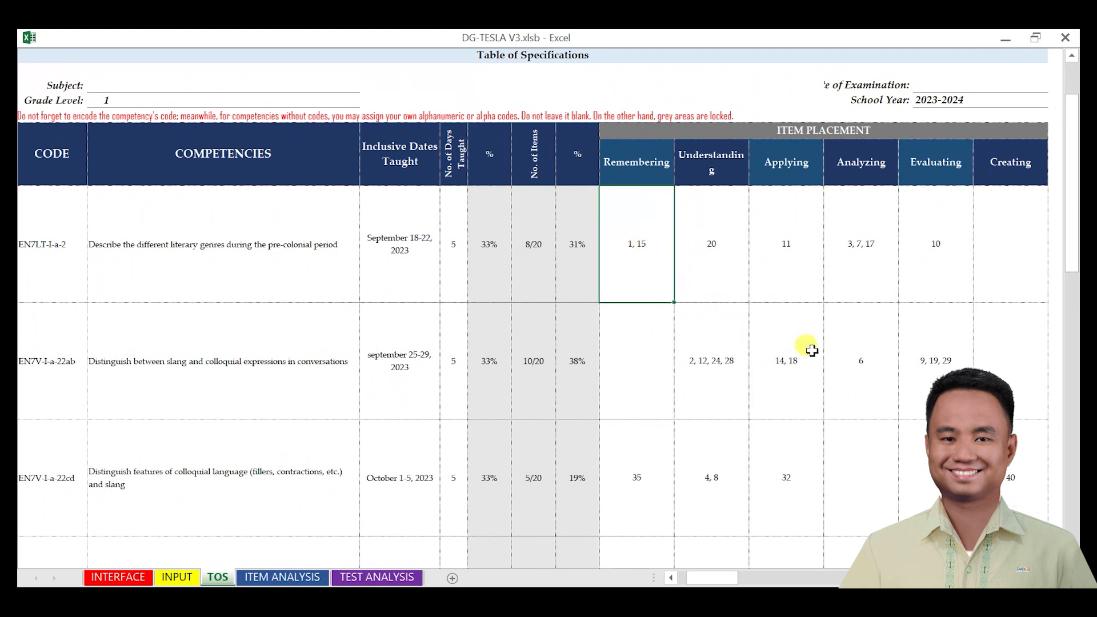
{"action": "left_click", "coordinate": [876, 343]}
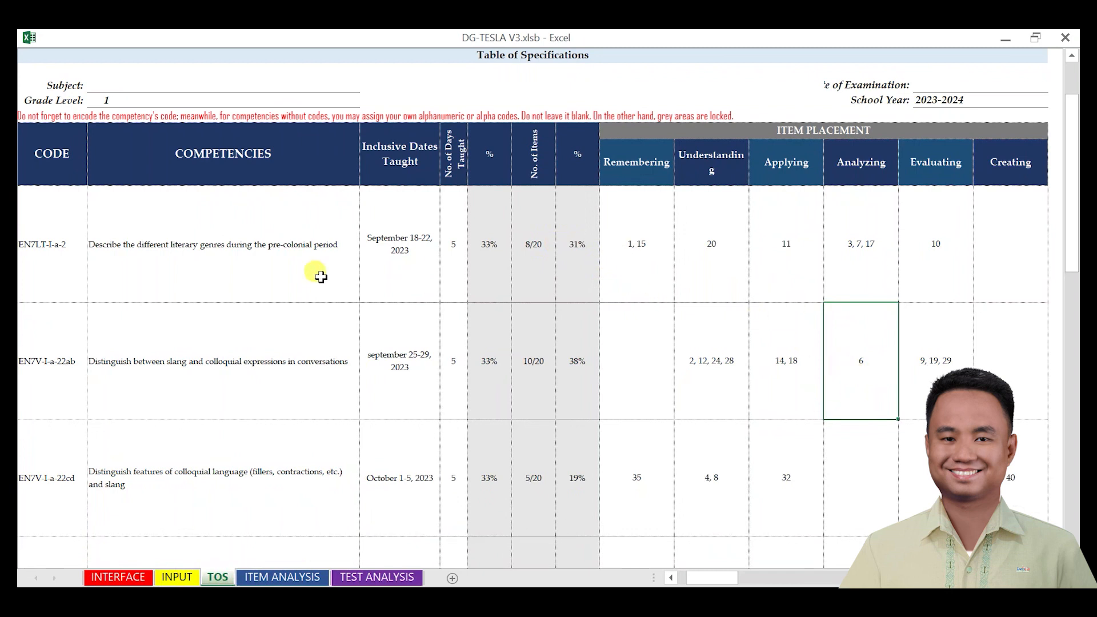
{"action": "left_click_drag", "start_coordinate": [730, 578], "coordinate": [699, 577]}
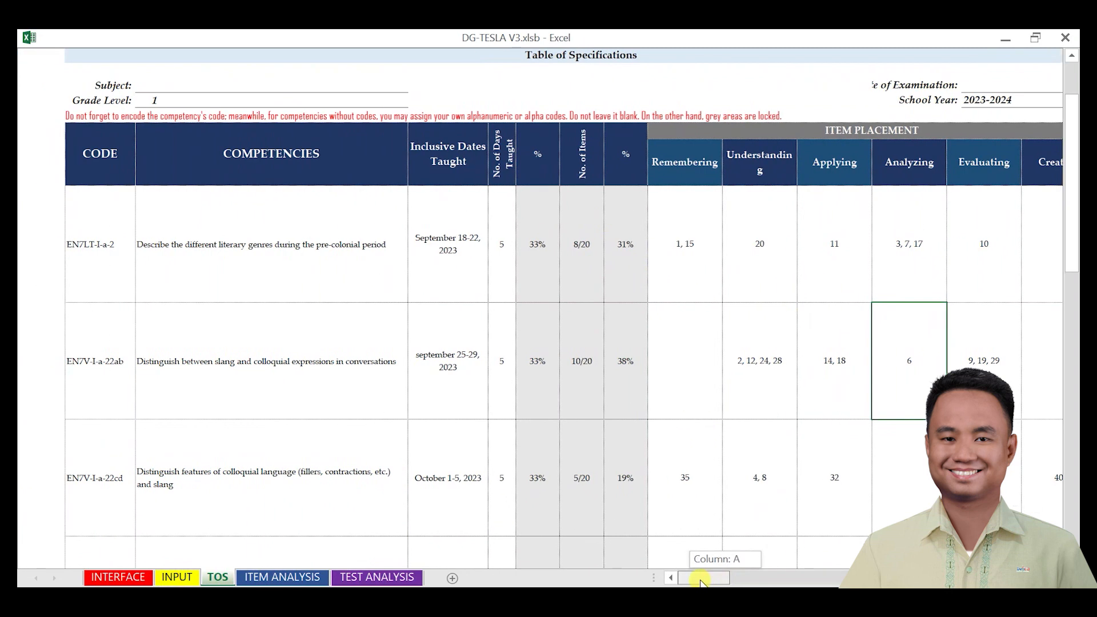
{"action": "scroll", "coordinate": [569, 405], "scroll_direction": "up", "scroll_amount": 2}
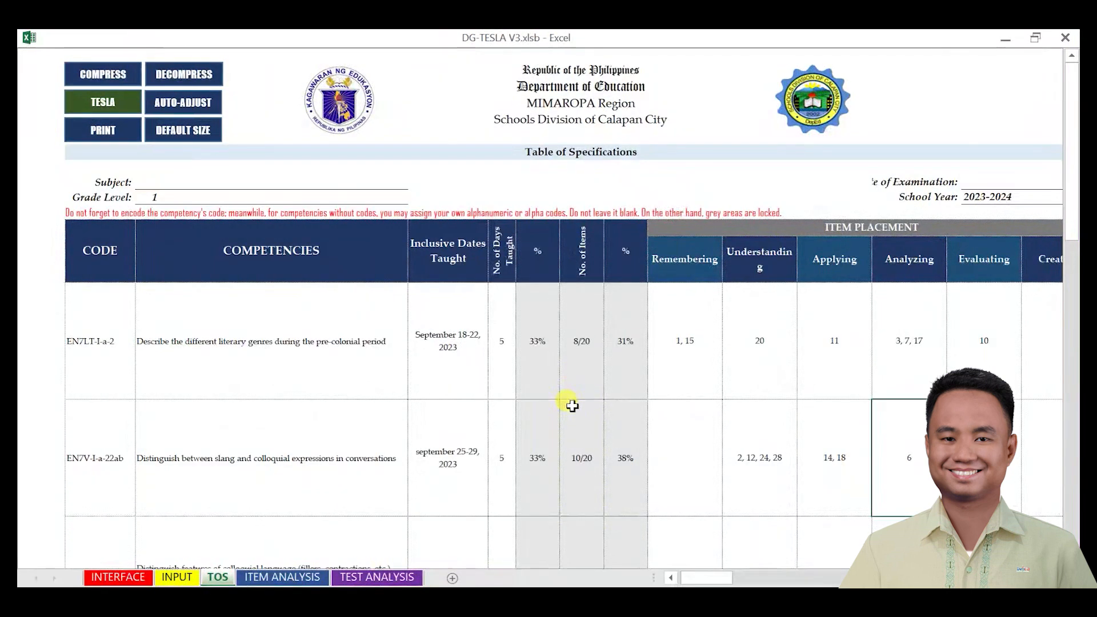
Step: Reopen the TESLA form, clear item 1's assignment to EN7LT-I-a-2, and save
{"action": "left_click", "coordinate": [131, 106]}
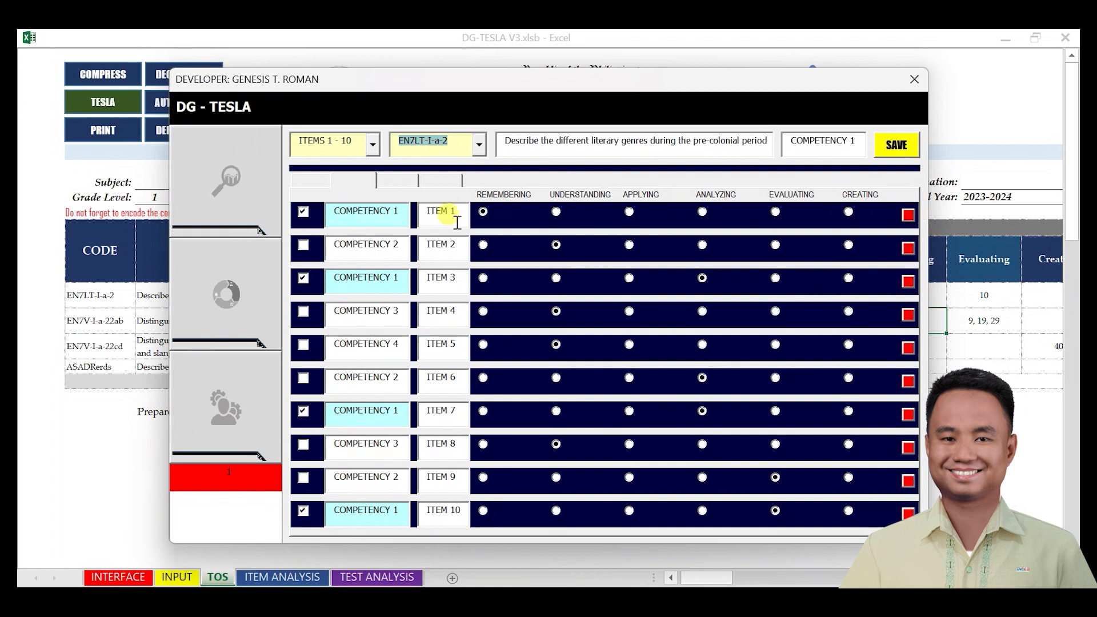
{"action": "left_click", "coordinate": [908, 216]}
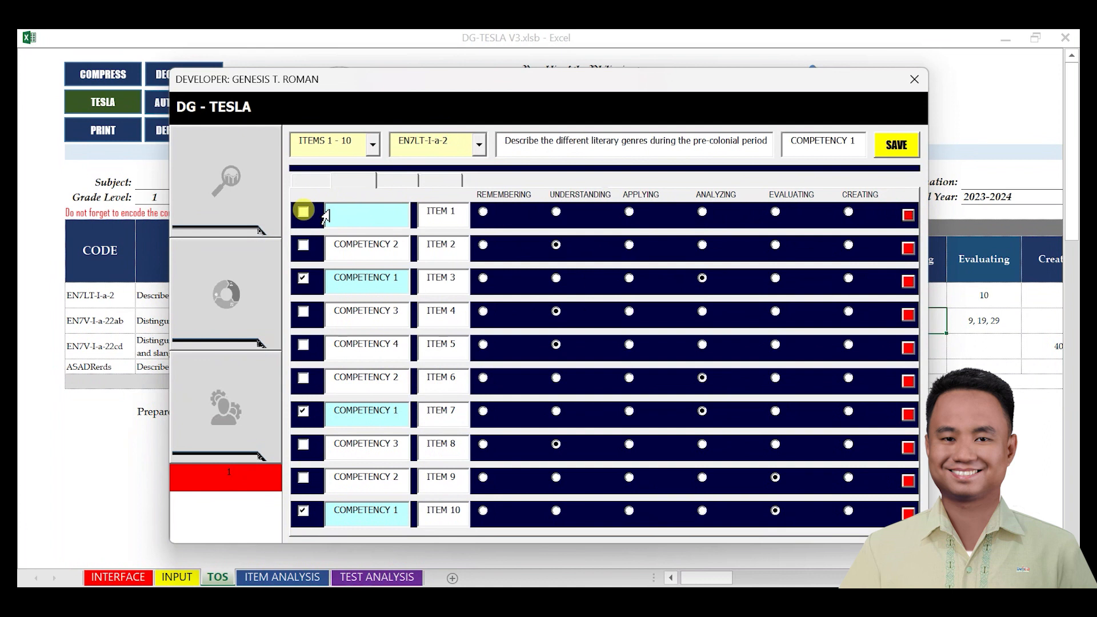
{"action": "left_click", "coordinate": [896, 146]}
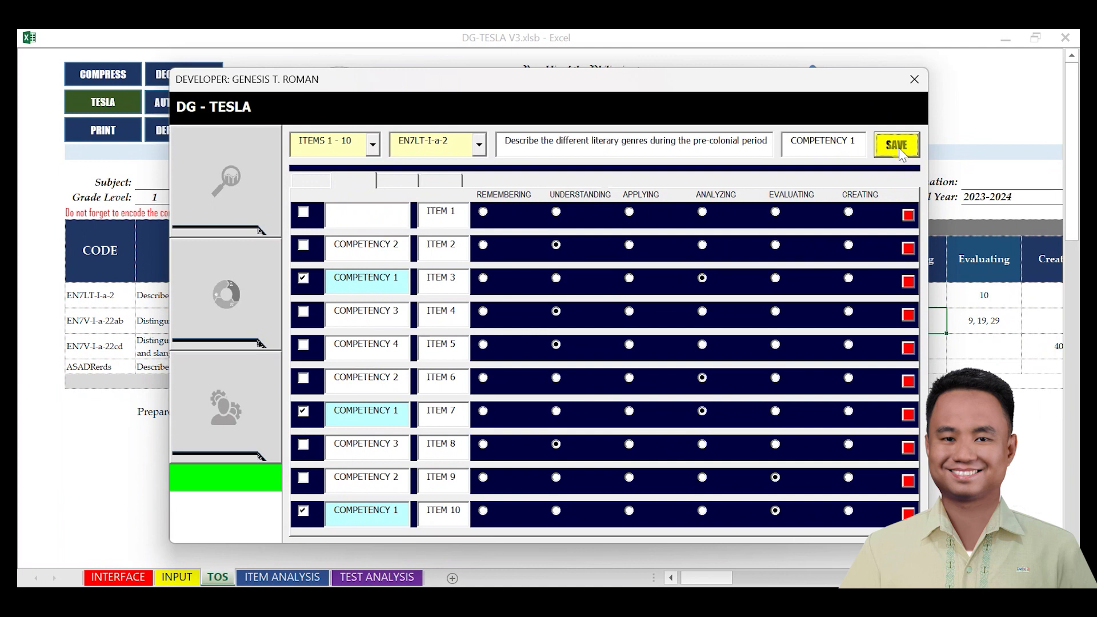
Step: Select code EN7V-I-a-22ab in the TESLA form, assign item 1 as Understanding to it, and save
{"action": "left_click", "coordinate": [480, 148]}
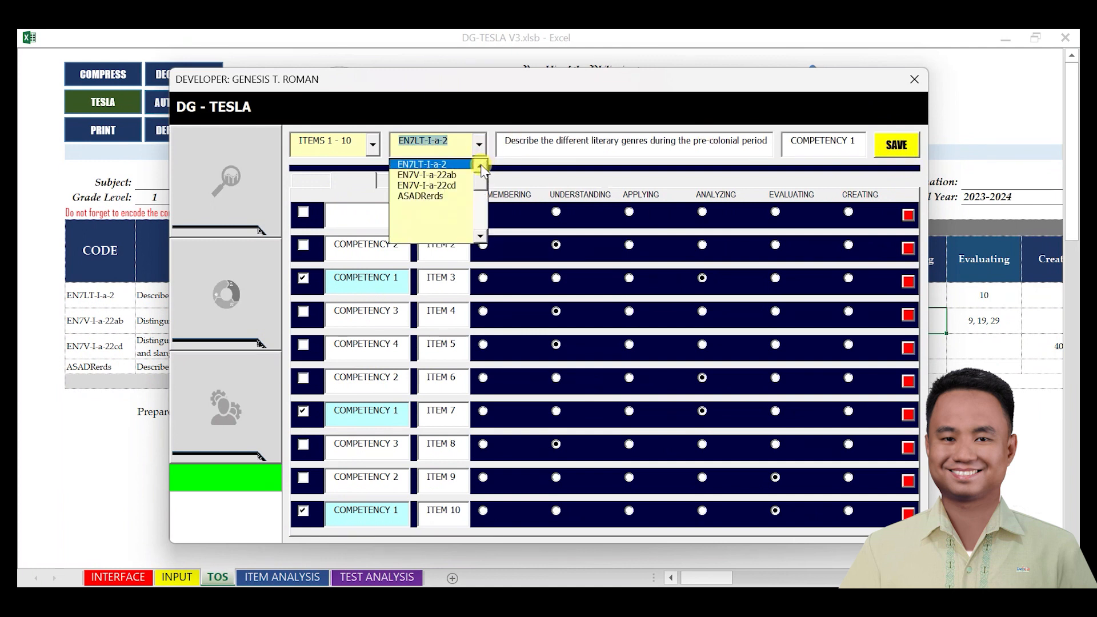
{"action": "left_click", "coordinate": [448, 175]}
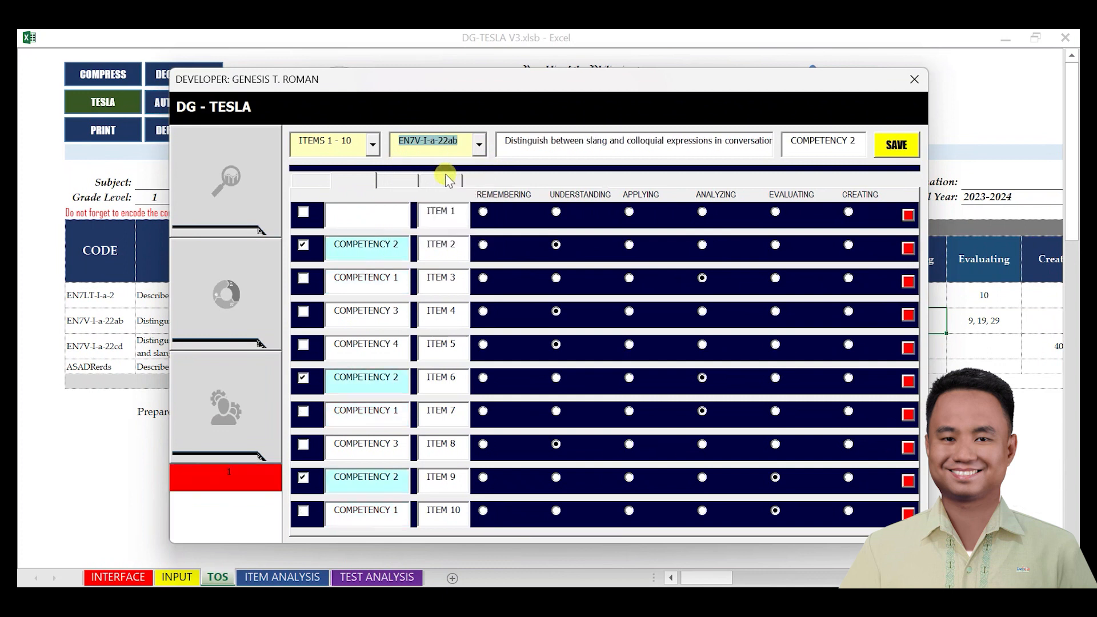
{"action": "left_click", "coordinate": [302, 212]}
{"action": "left_click", "coordinate": [556, 213]}
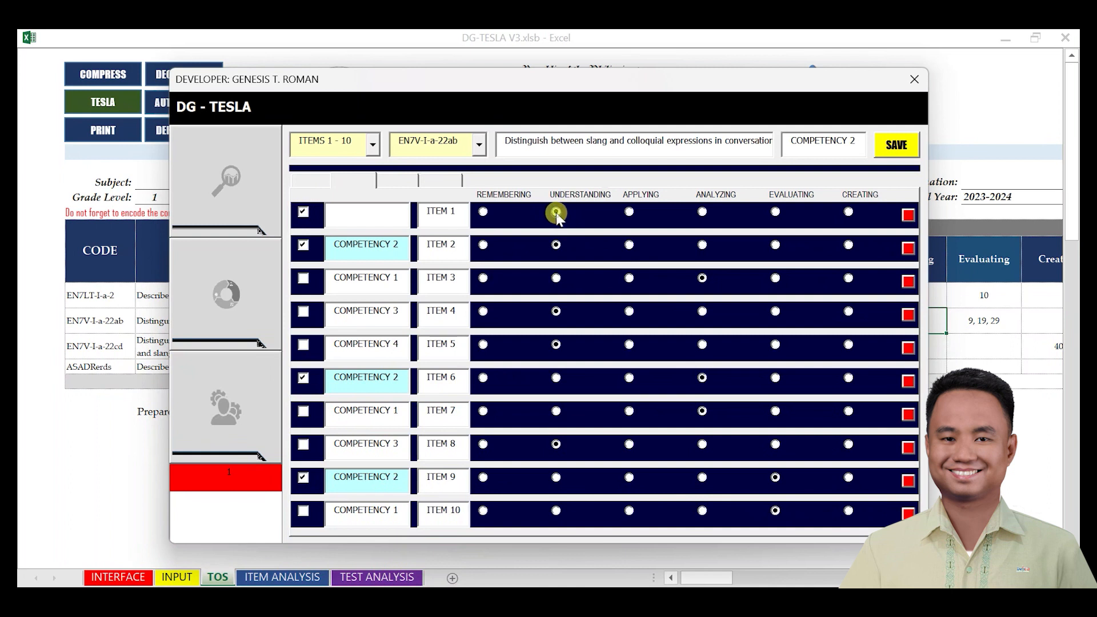
{"action": "left_click", "coordinate": [905, 150]}
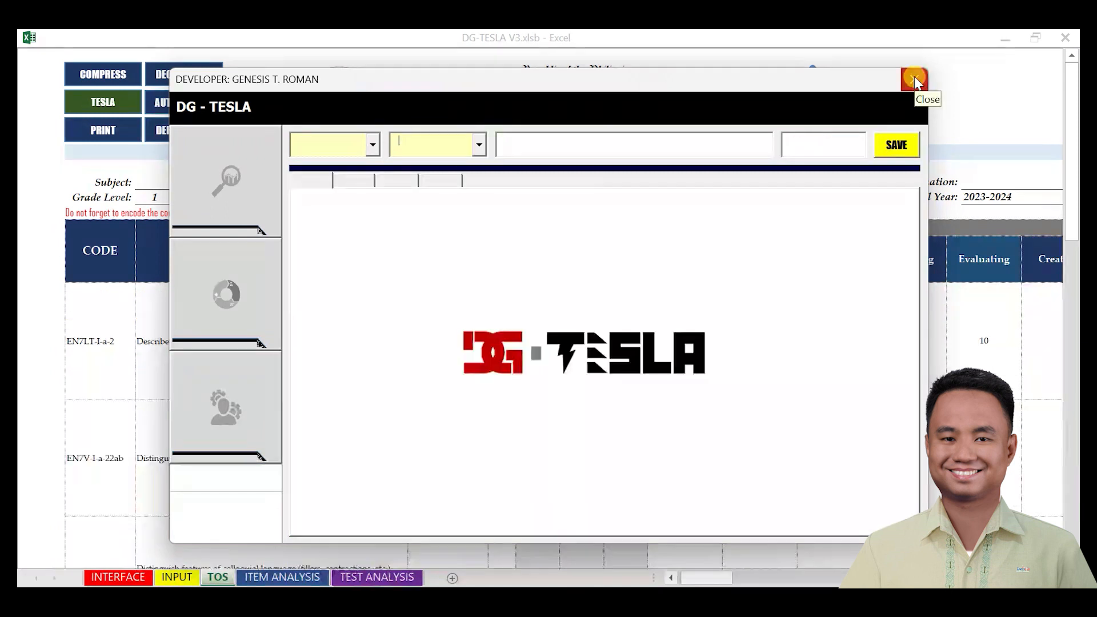
Step: Close the TESLA form, review the Table of Specifications, and look at the INPUT and INTERFACE sheets
{"action": "left_click", "coordinate": [914, 77]}
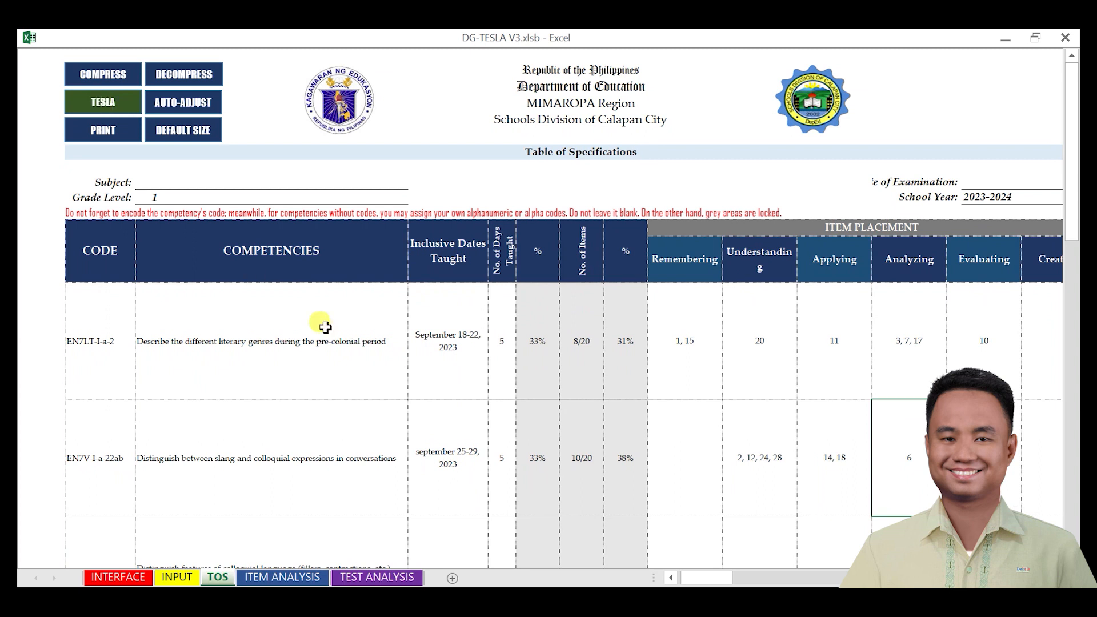
{"action": "scroll", "coordinate": [355, 363], "scroll_direction": "down", "scroll_amount": 2}
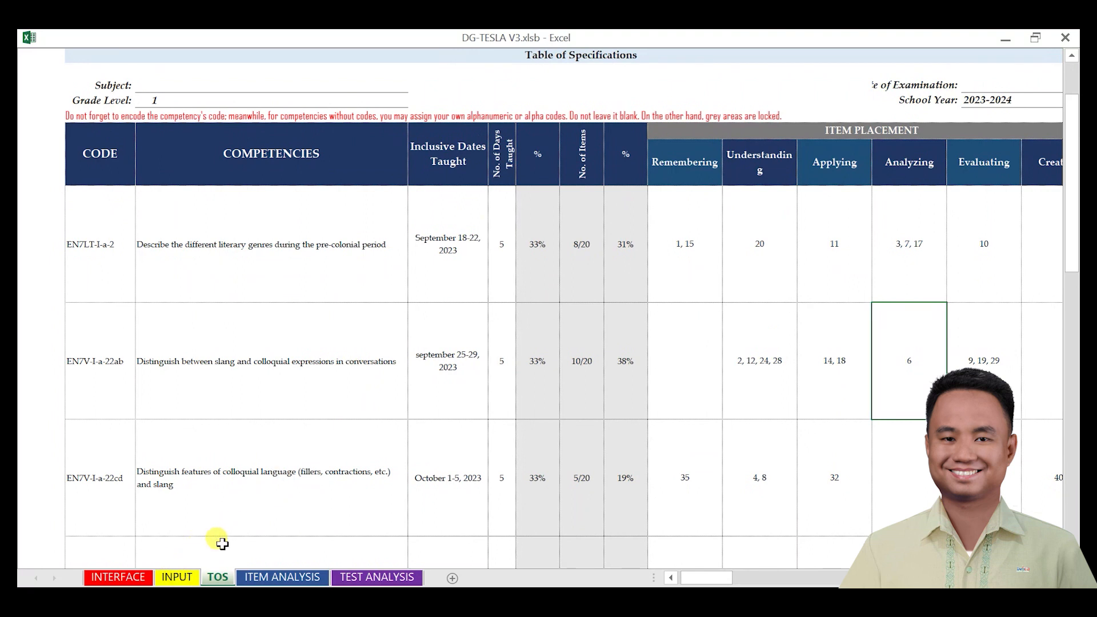
{"action": "left_click", "coordinate": [175, 578]}
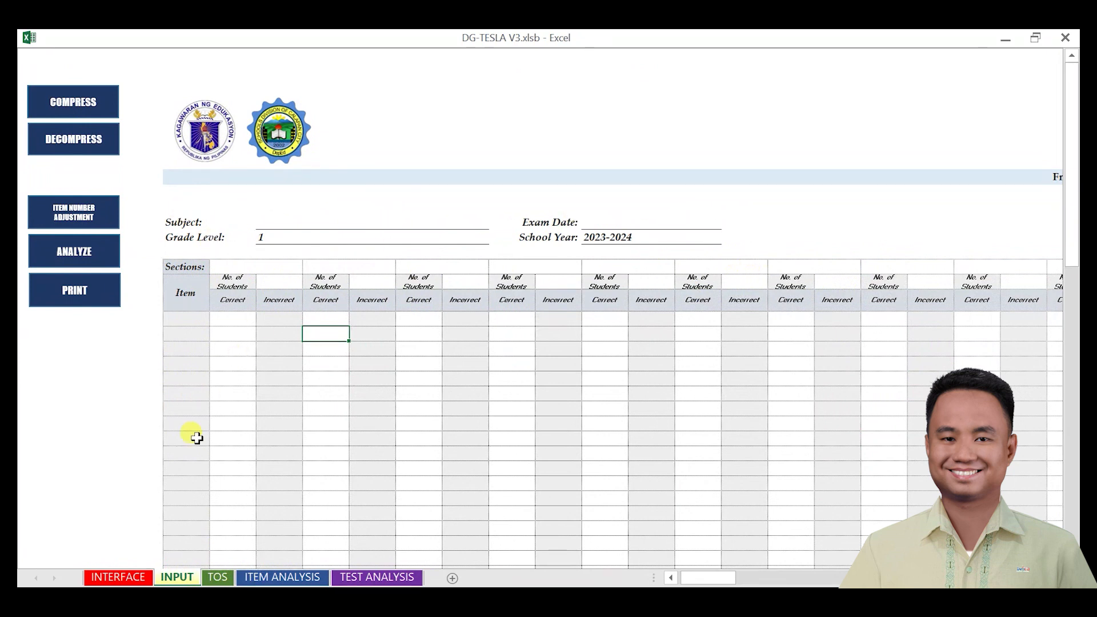
{"action": "left_click", "coordinate": [122, 578]}
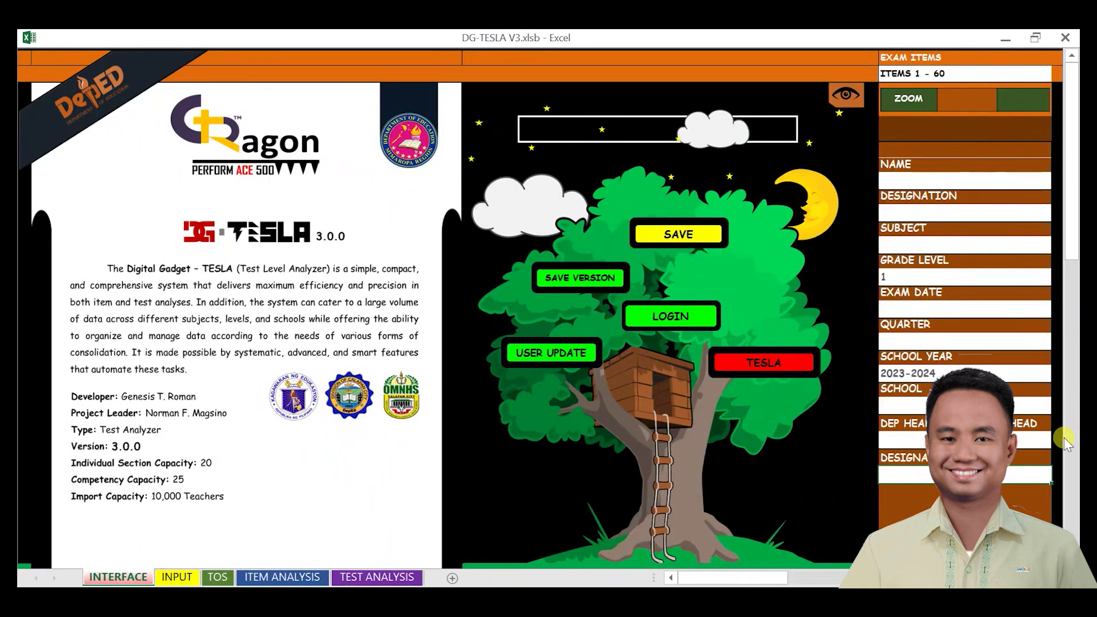
Step: Return to the INPUT sheet and examine its section blocks, student-count cells and Correct and Incorrect columns
{"action": "left_click", "coordinate": [176, 578]}
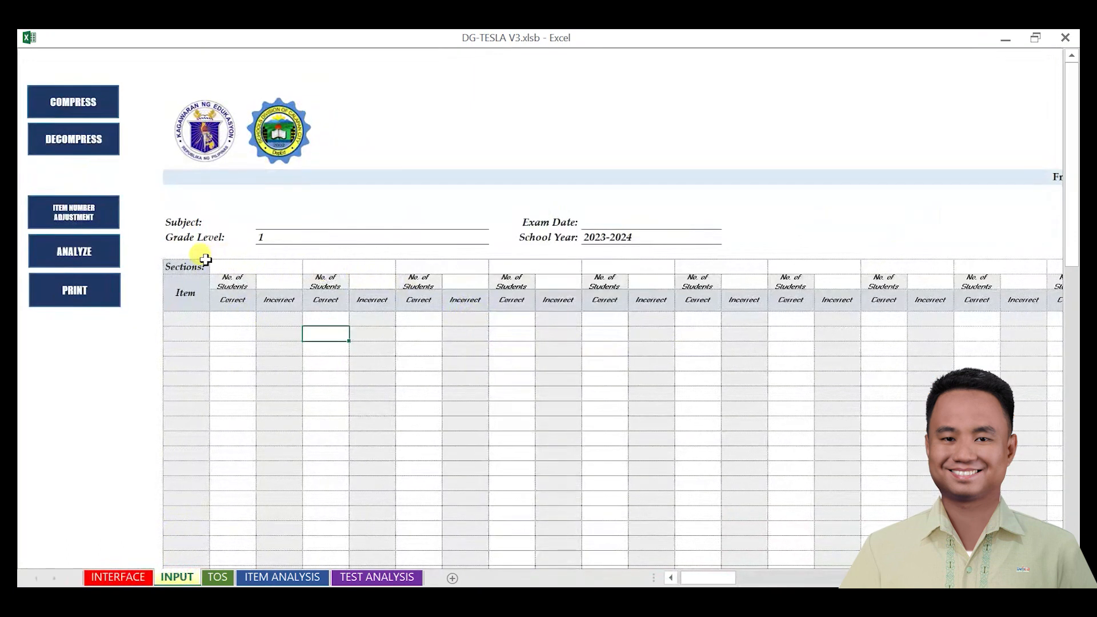
{"action": "left_click_drag", "start_coordinate": [179, 262], "coordinate": [1075, 535]}
{"action": "left_click_drag", "start_coordinate": [730, 577], "coordinate": [680, 579]}
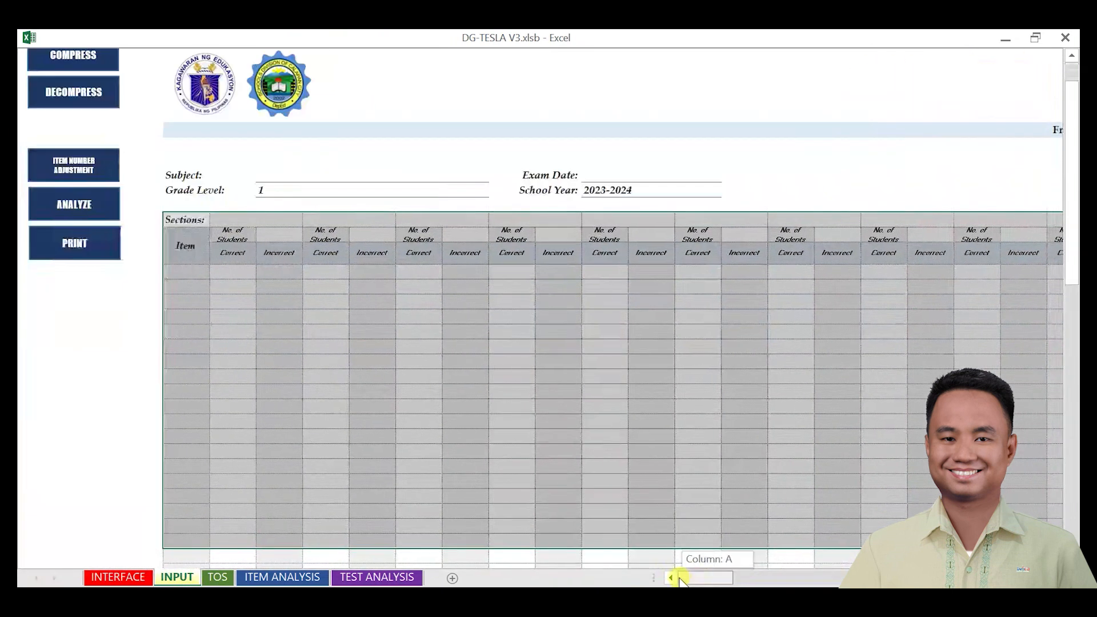
{"action": "left_click", "coordinate": [217, 259]}
{"action": "left_click", "coordinate": [215, 219]}
{"action": "left_click_drag", "start_coordinate": [235, 237], "coordinate": [250, 421]}
{"action": "left_click_drag", "start_coordinate": [335, 218], "coordinate": [384, 392]}
{"action": "left_click_drag", "start_coordinate": [429, 221], "coordinate": [474, 382]}
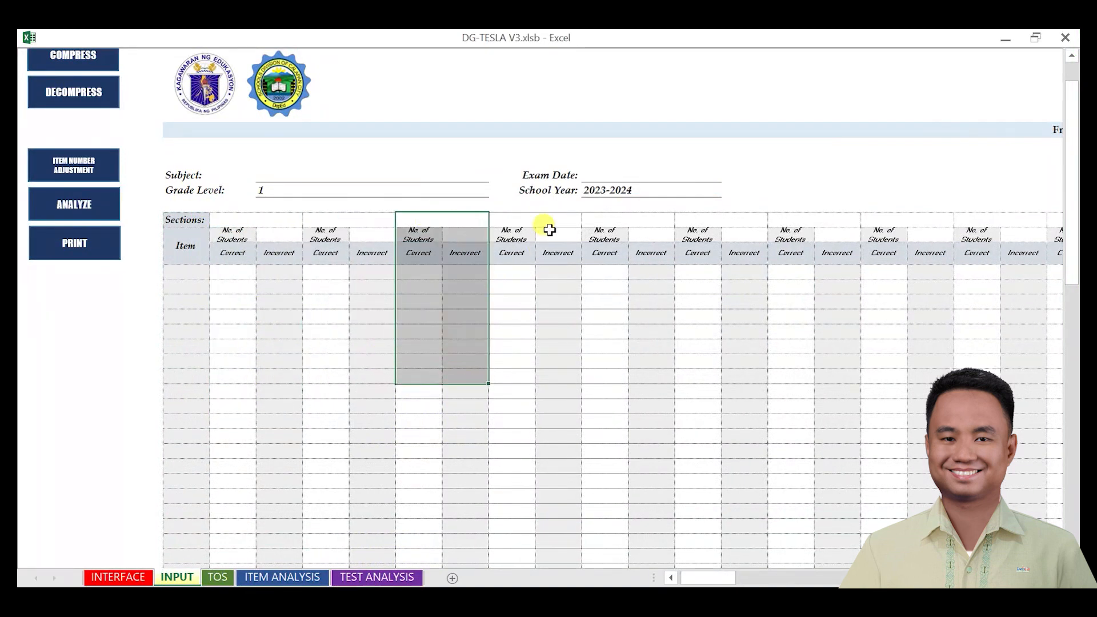
{"action": "left_click_drag", "start_coordinate": [531, 220], "coordinate": [561, 374]}
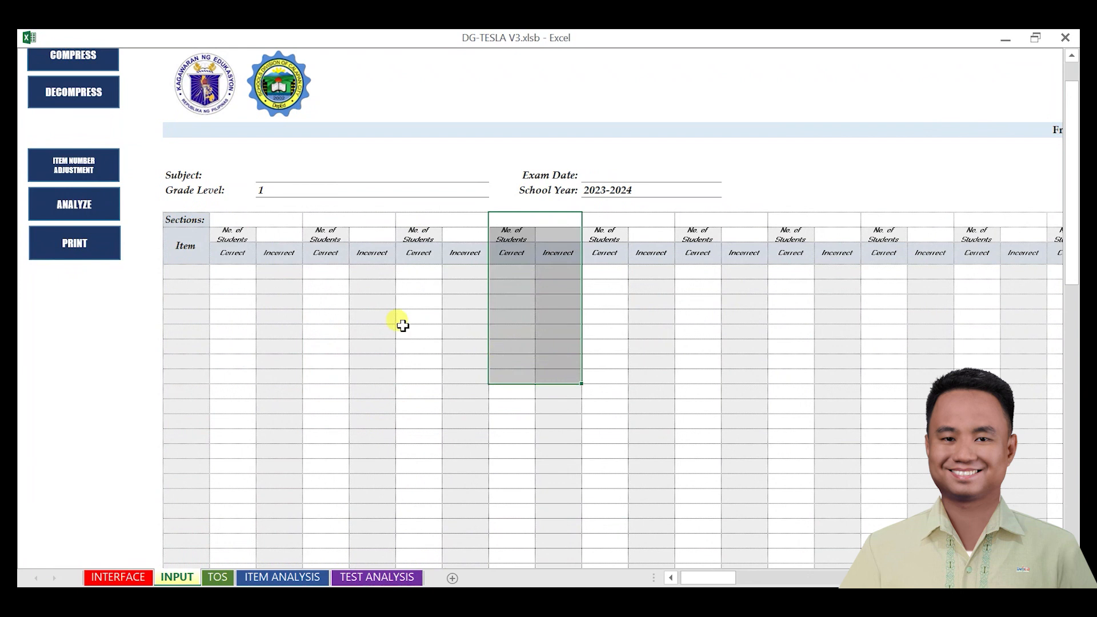
{"action": "left_click", "coordinate": [246, 221]}
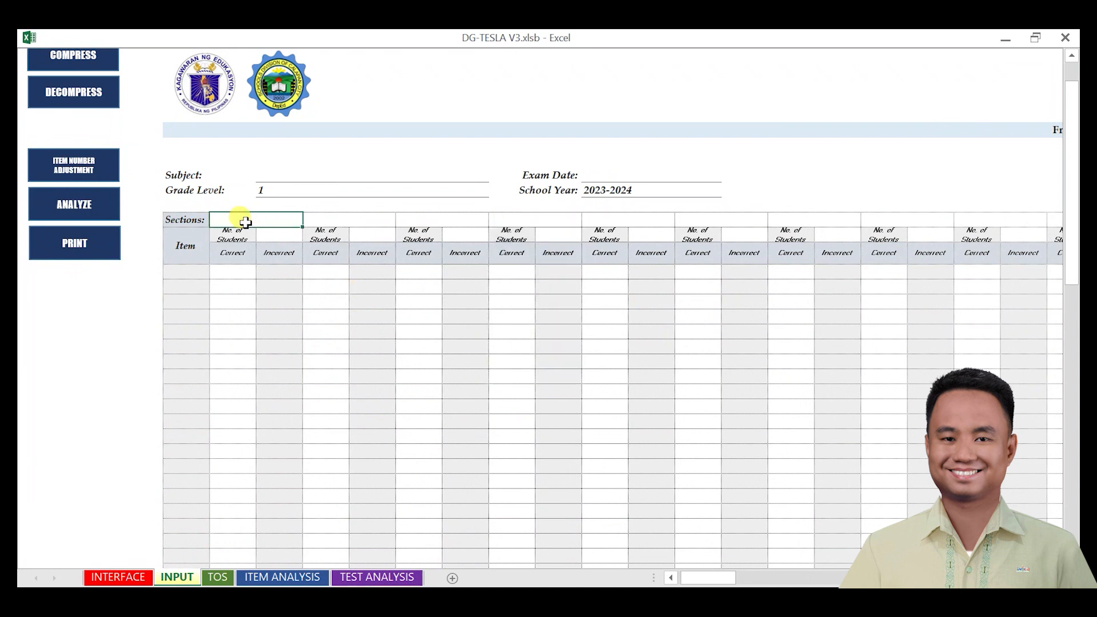
{"action": "left_click", "coordinate": [270, 238]}
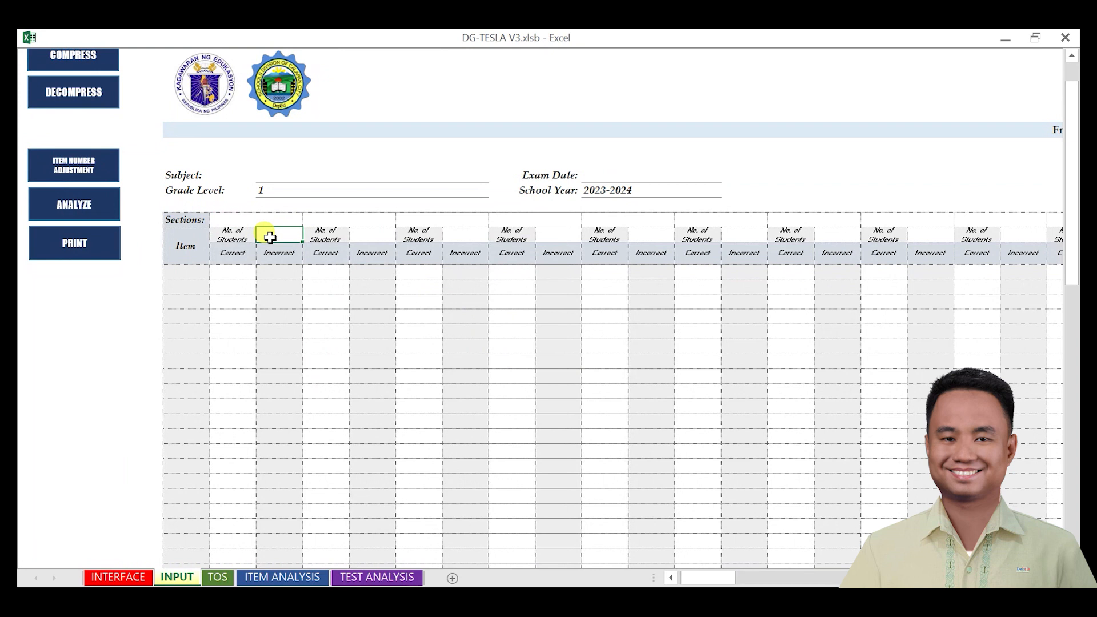
{"action": "left_click_drag", "start_coordinate": [226, 270], "coordinate": [241, 526]}
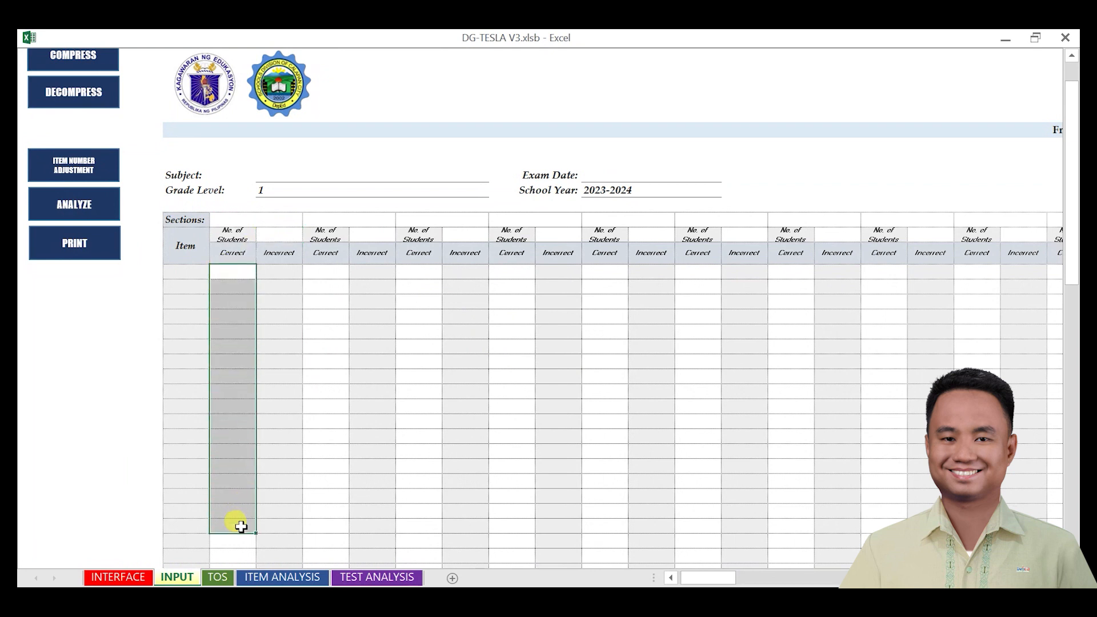
Step: Enter makahiya as the first section and set its number of students to 32
{"action": "left_click", "coordinate": [230, 219]}
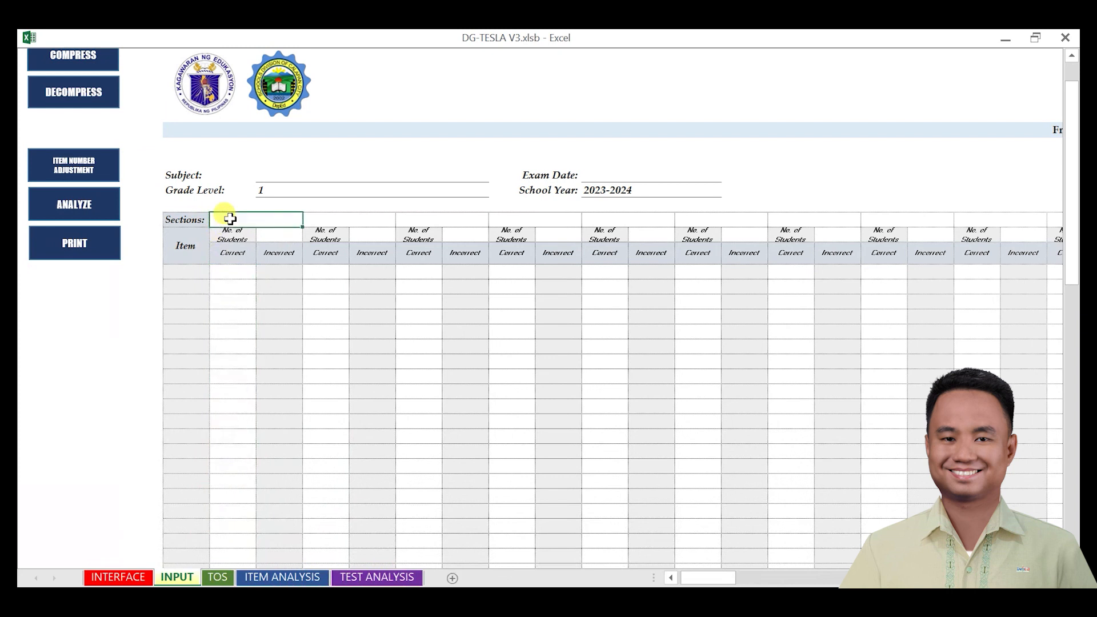
{"action": "type", "text": "makahiya"}
{"action": "left_click", "coordinate": [279, 236]}
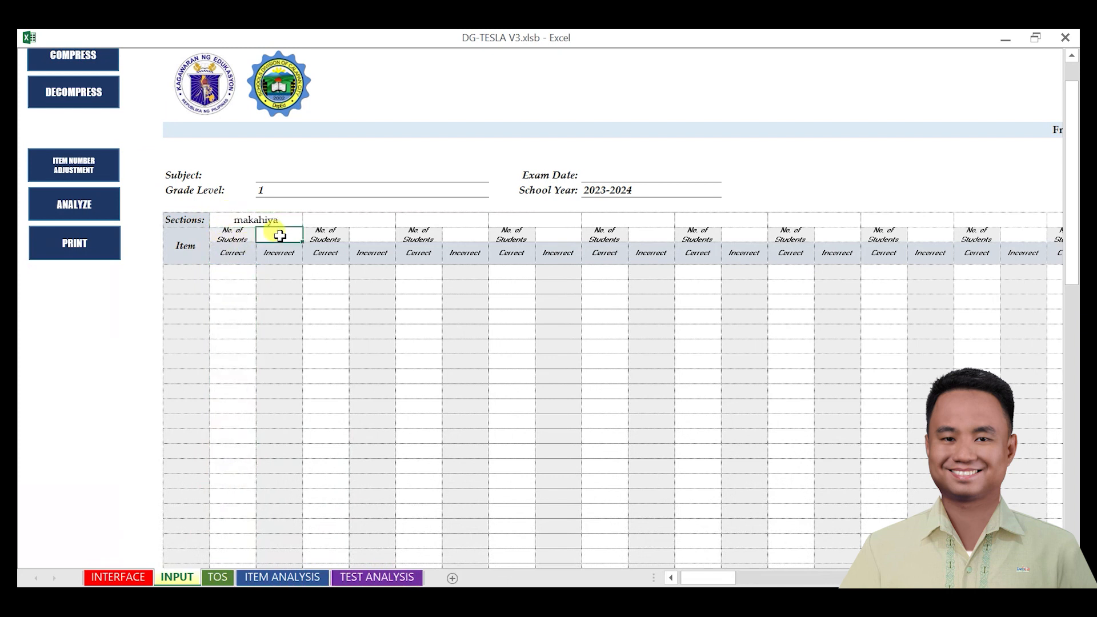
{"action": "left_click", "coordinate": [229, 270]}
Step: Enter gumamela with 45 students as the second section and rose with 50 students as the third
{"action": "left_click", "coordinate": [364, 219]}
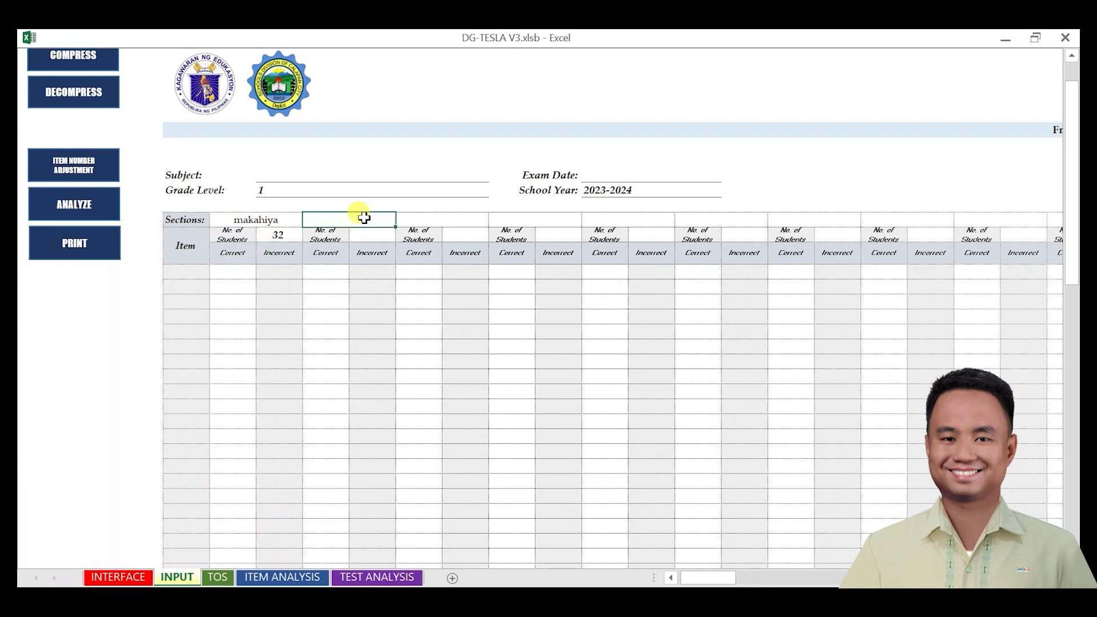
{"action": "type", "text": "gumamela"}
{"action": "left_click", "coordinate": [382, 238]}
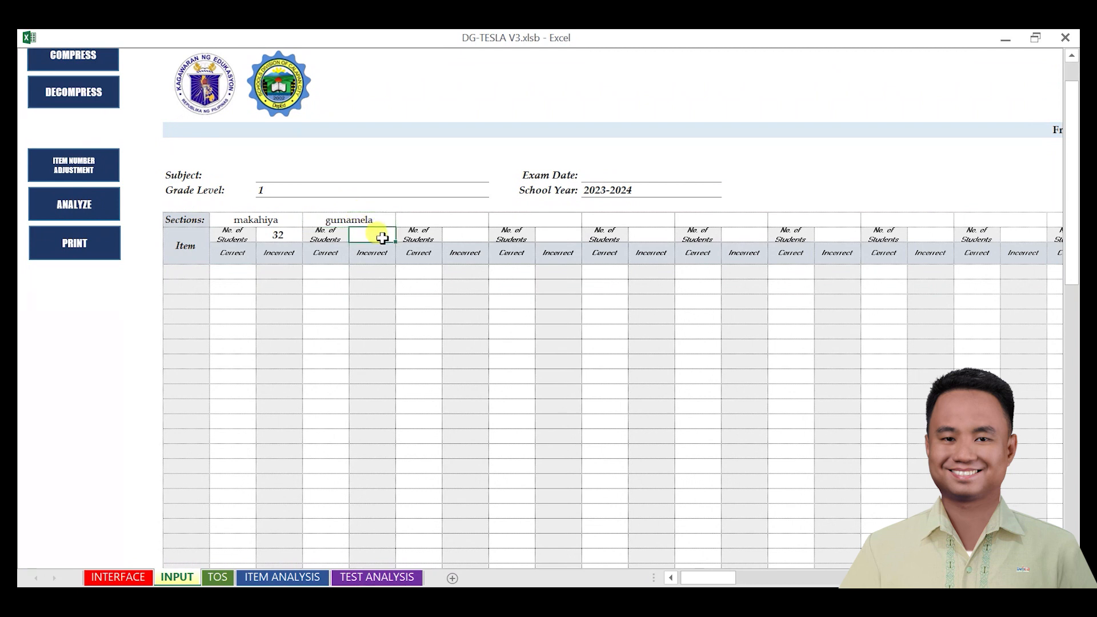
{"action": "left_click", "coordinate": [436, 219]}
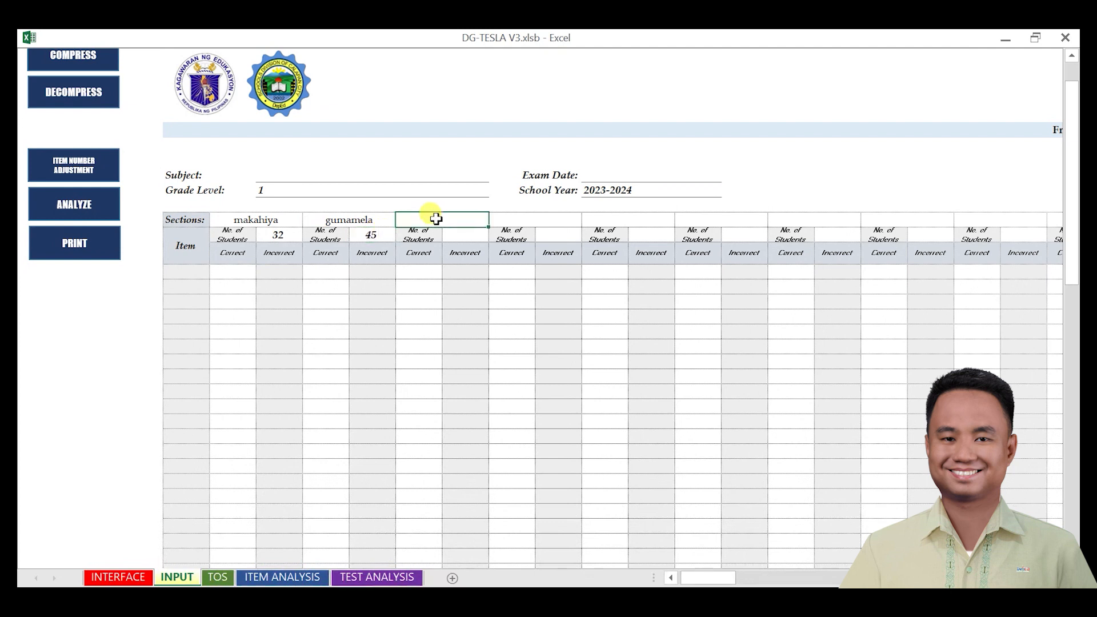
{"action": "type", "text": "rose"}
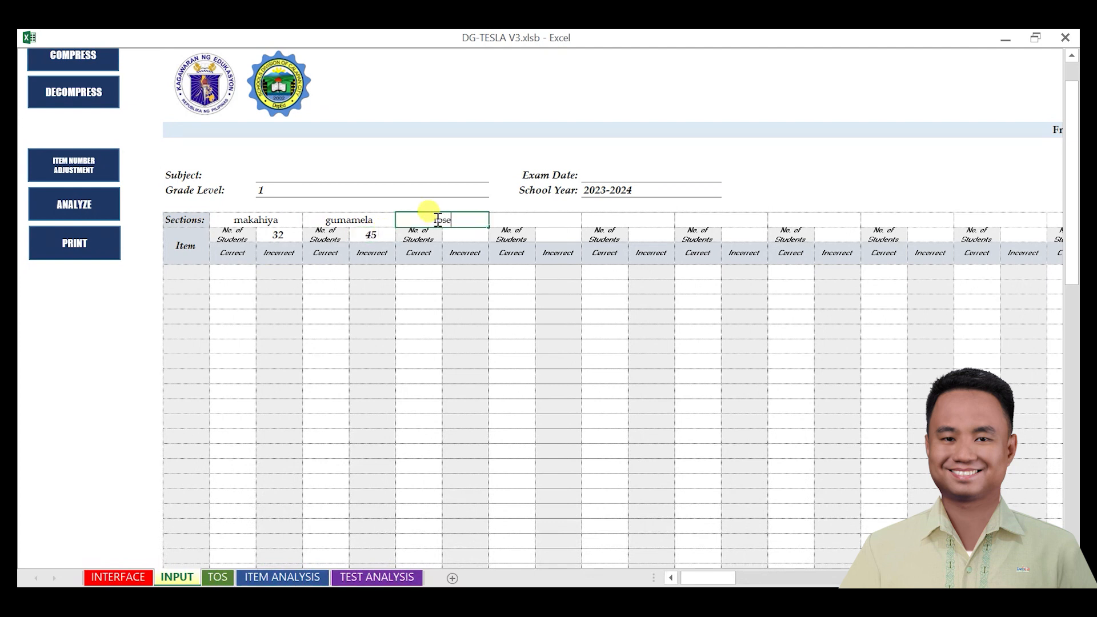
{"action": "left_click", "coordinate": [477, 234]}
{"action": "type", "text": "5"}
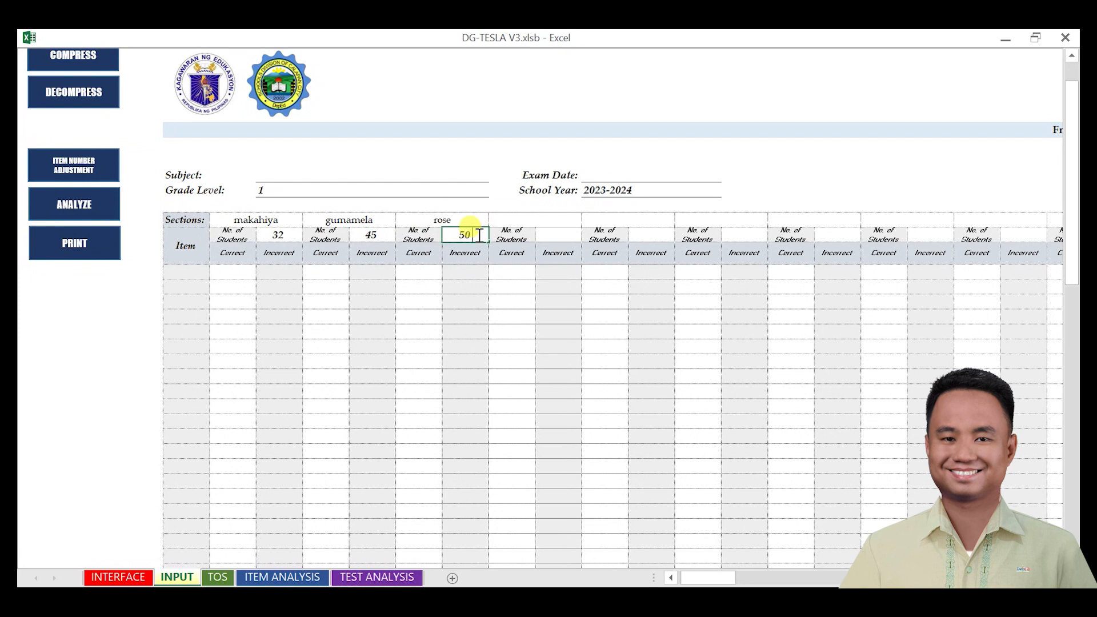
{"action": "type", "text": "0"}
Step: Look over the empty item cells in makahiya's Correct column
{"action": "left_click", "coordinate": [239, 272]}
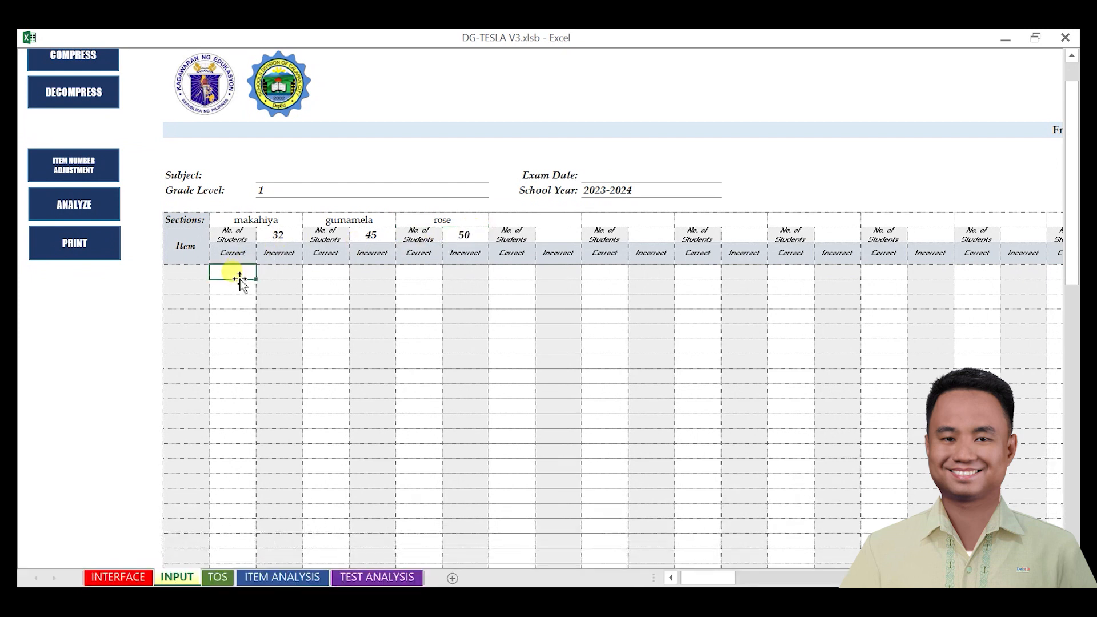
{"action": "left_click_drag", "start_coordinate": [239, 272], "coordinate": [229, 414]}
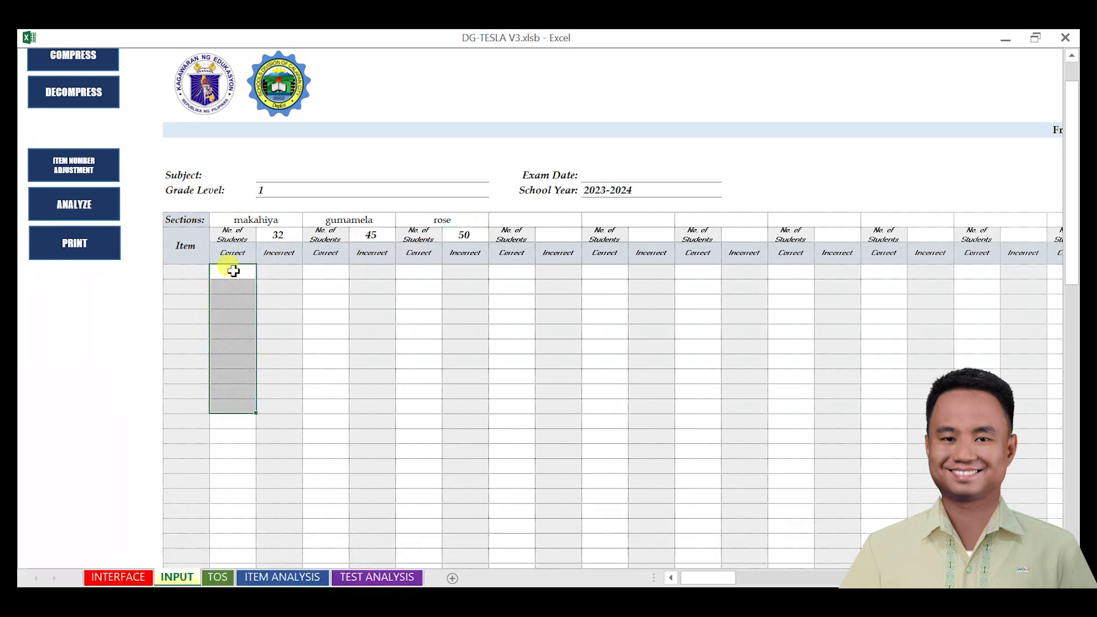
{"action": "left_click", "coordinate": [234, 271]}
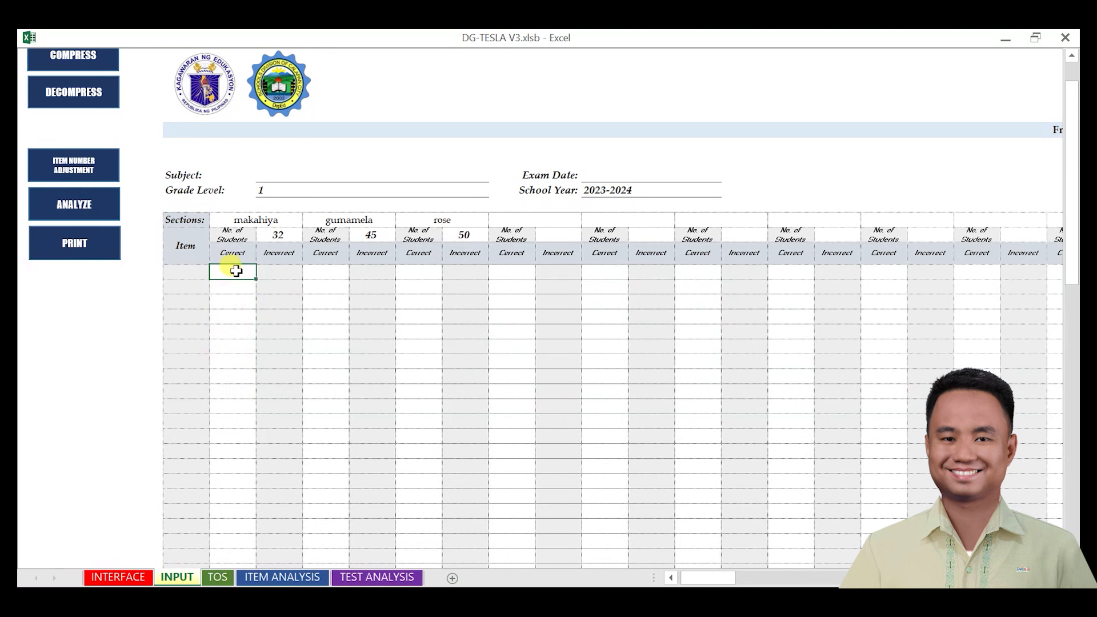
{"action": "key", "text": "Down"}
{"action": "key", "text": "Down"}
{"action": "key", "text": "Down"}
{"action": "key", "text": "Down"}
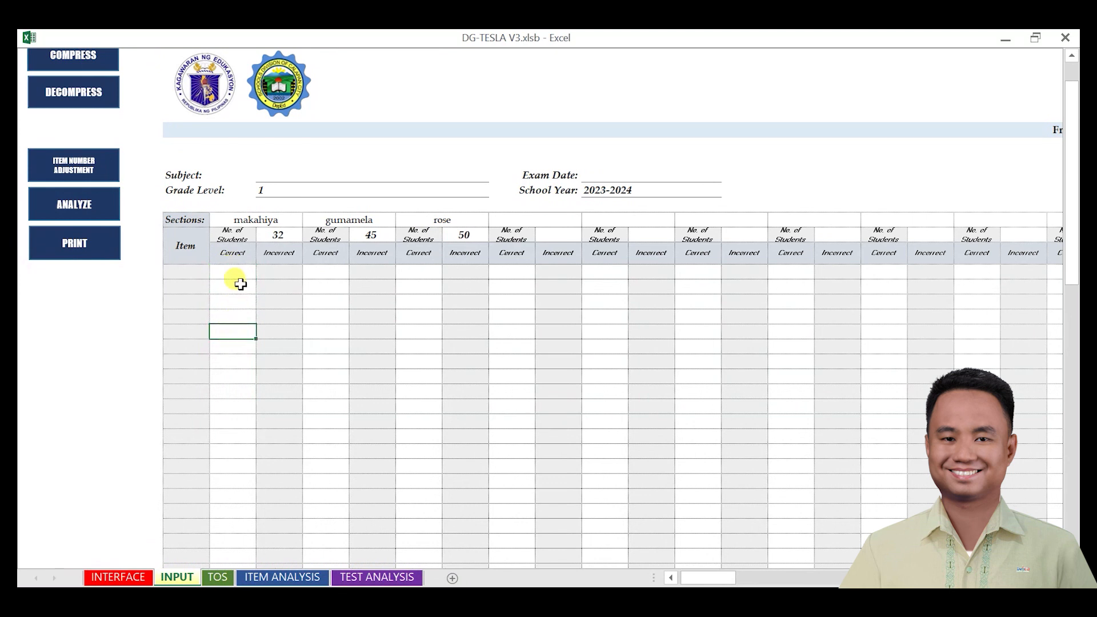
Step: Enter makahiya's correct-answer counts for the first two items: 12 for item 1 and 30 for item 2
{"action": "left_click", "coordinate": [236, 272]}
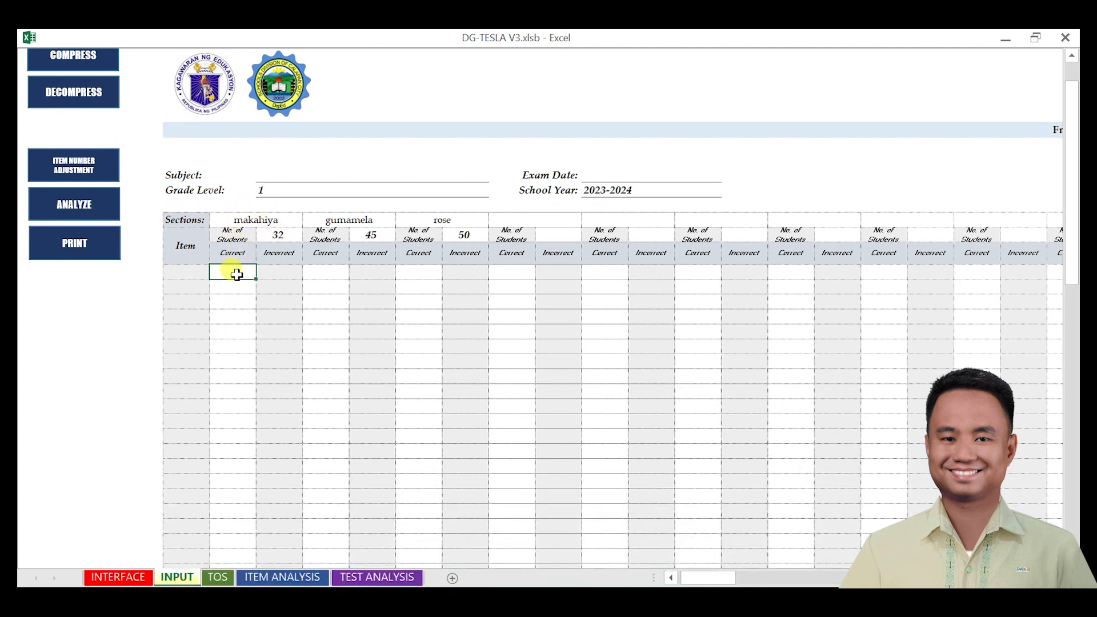
{"action": "type", "text": "2"}
{"action": "left_click", "coordinate": [237, 274]}
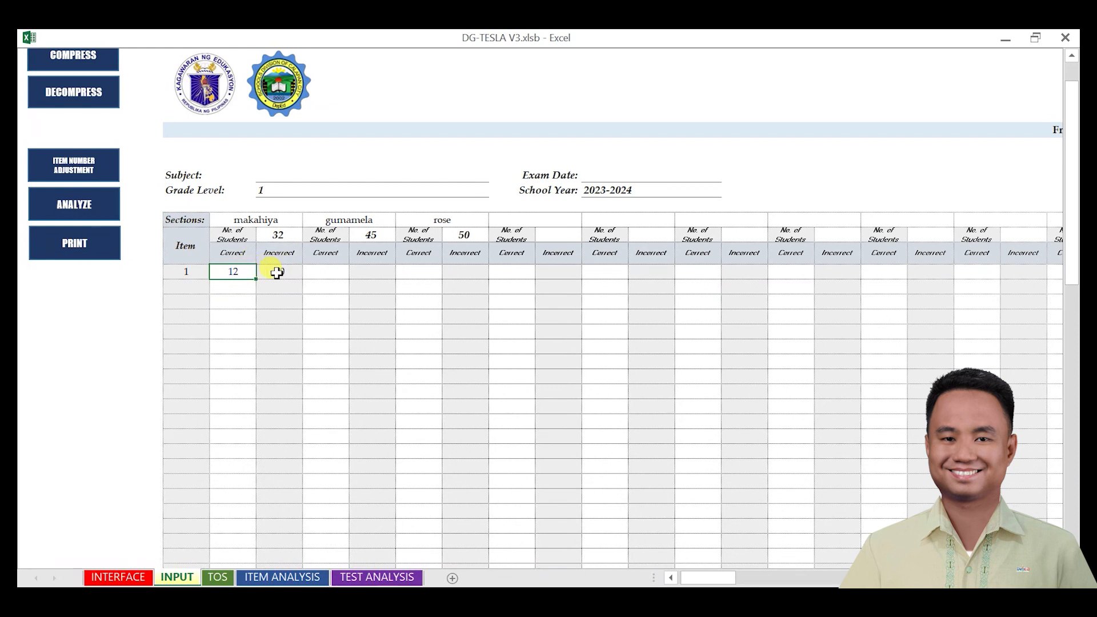
{"action": "left_click", "coordinate": [243, 285]}
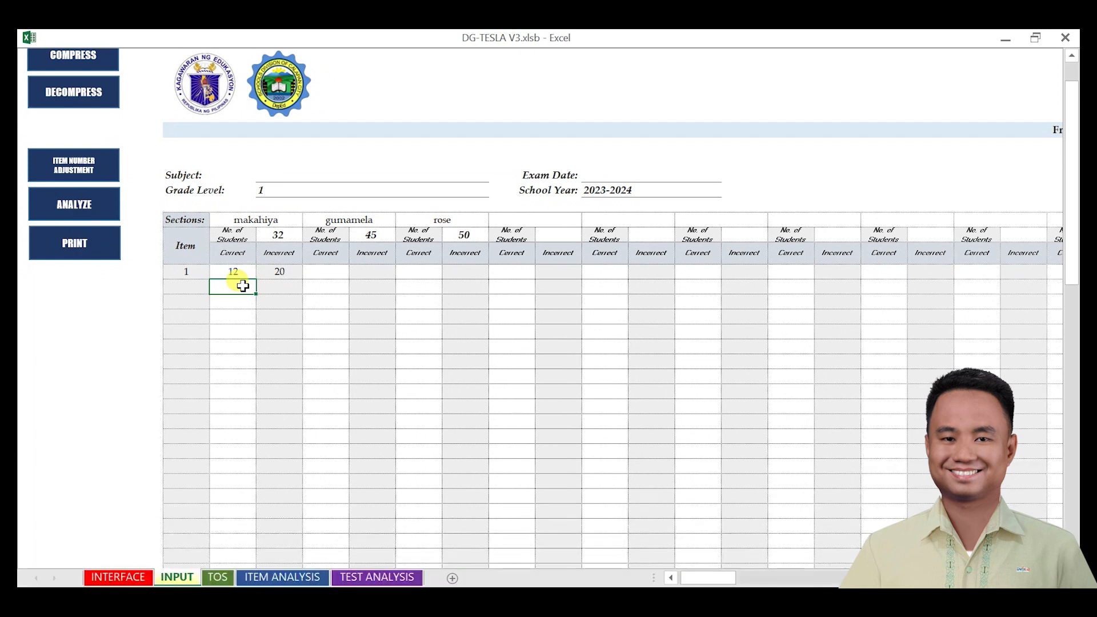
{"action": "type", "text": "30"}
{"action": "key", "text": "Return"}
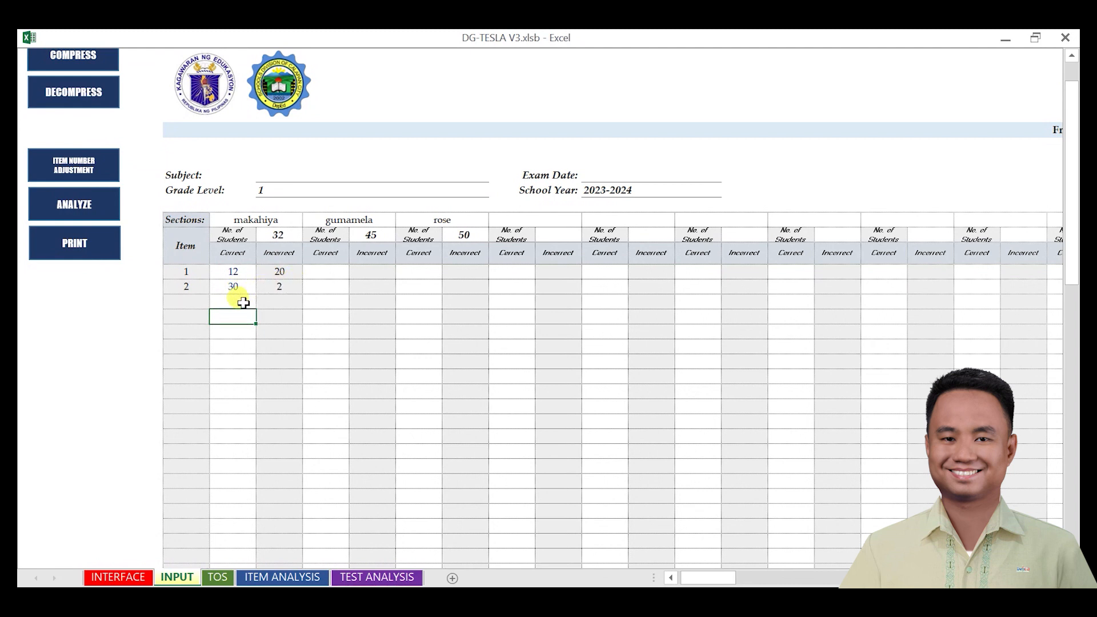
Step: Fill makahiya's Correct column for items 3 to 5 with 24, 23 and 21
{"action": "left_click", "coordinate": [243, 303]}
{"action": "type", "text": "24"}
{"action": "left_click", "coordinate": [235, 321]}
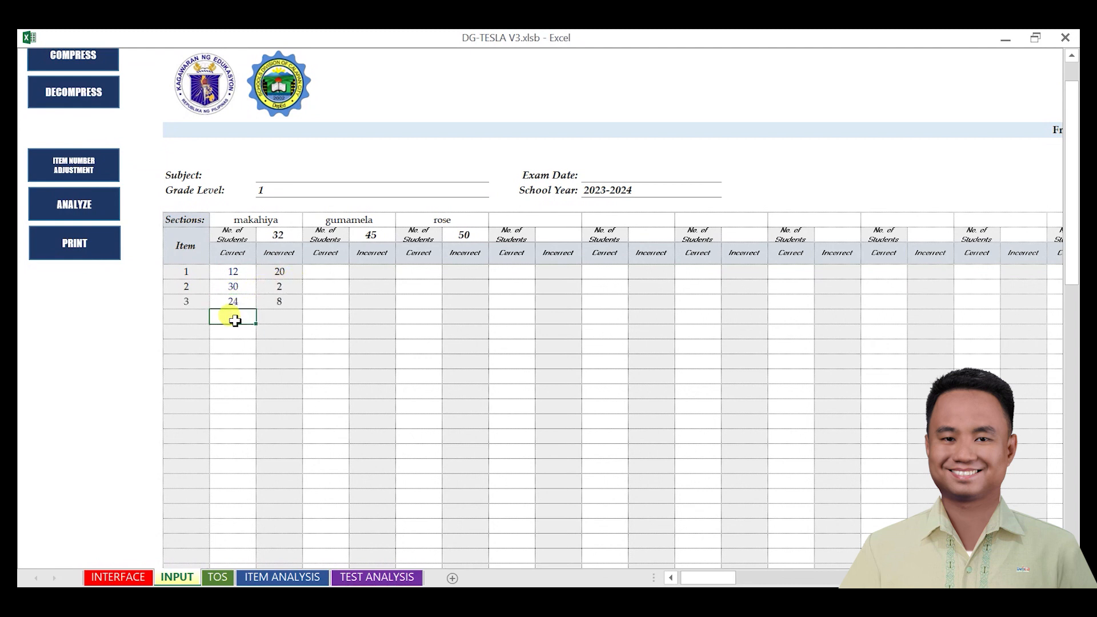
{"action": "type", "text": "23"}
{"action": "left_click", "coordinate": [234, 330]}
{"action": "type", "text": "21"}
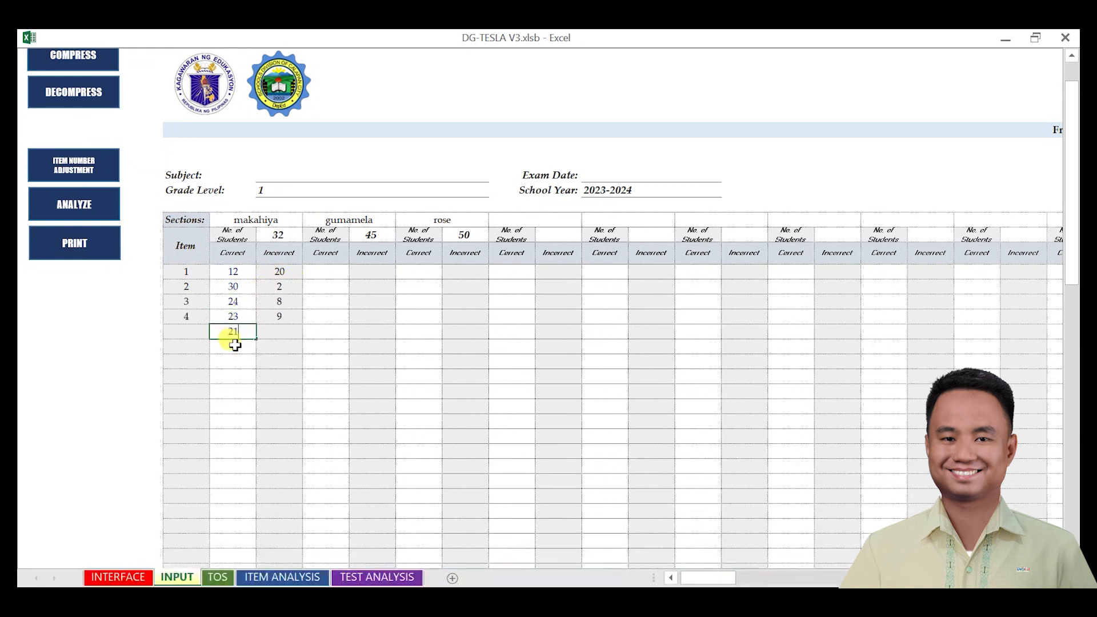
Step: Fill makahiya's Correct column for items 6 to 9 with 20, 18, 22 and 27
{"action": "left_click", "coordinate": [235, 345]}
{"action": "type", "text": "20"}
{"action": "left_click", "coordinate": [239, 361]}
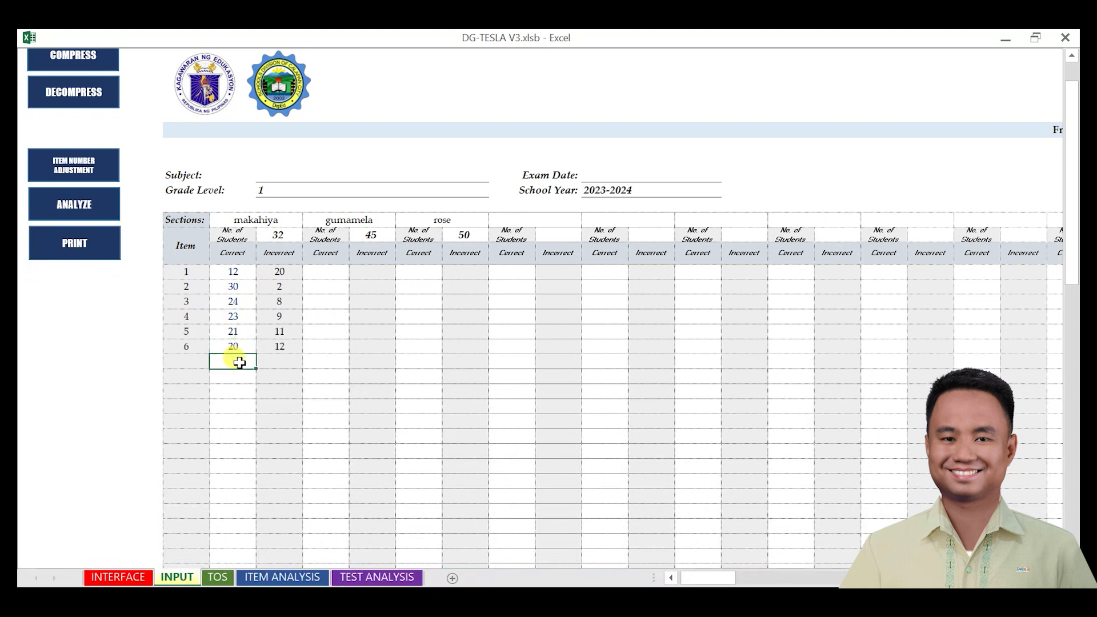
{"action": "type", "text": "18"}
{"action": "left_click", "coordinate": [238, 372]}
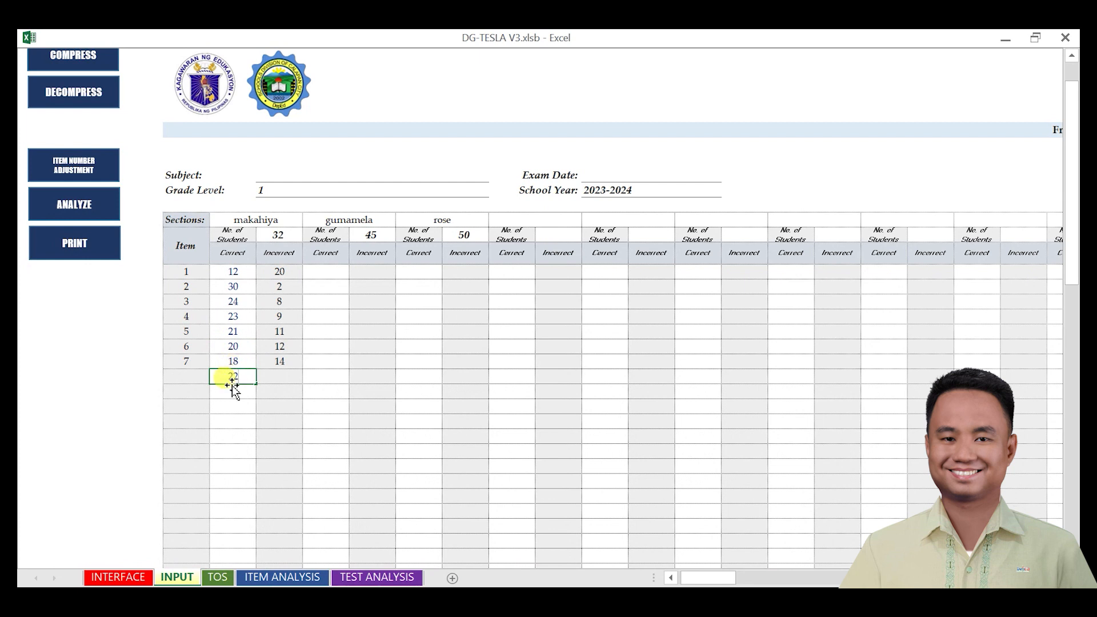
{"action": "left_click", "coordinate": [236, 391]}
{"action": "type", "text": "27"}
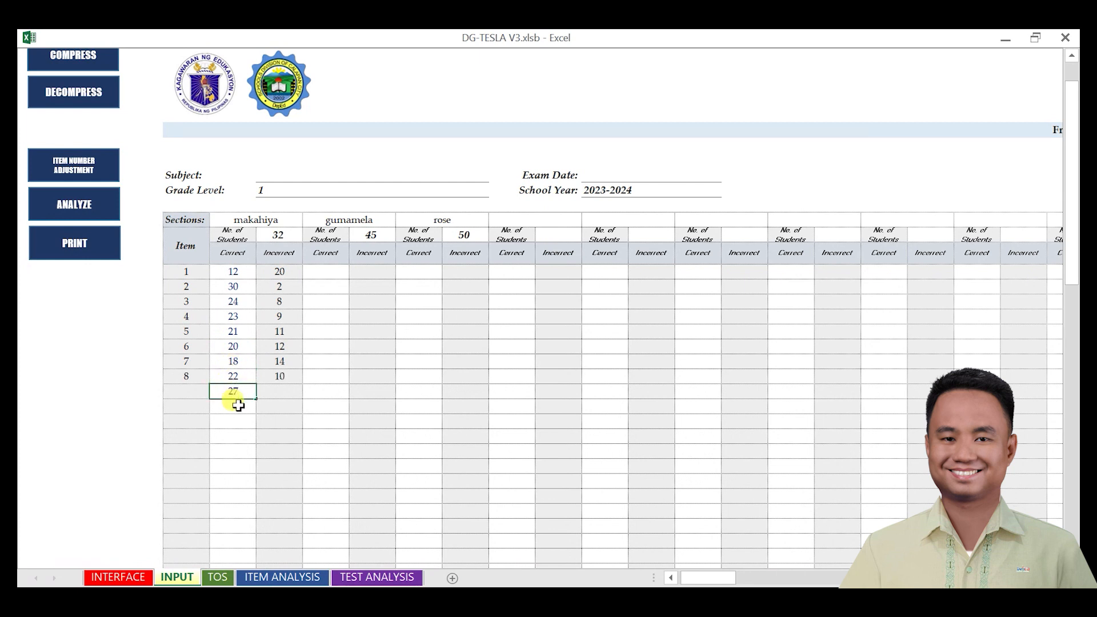
{"action": "left_click", "coordinate": [234, 404]}
{"action": "scroll", "coordinate": [215, 504], "scroll_direction": "down", "scroll_amount": 15}
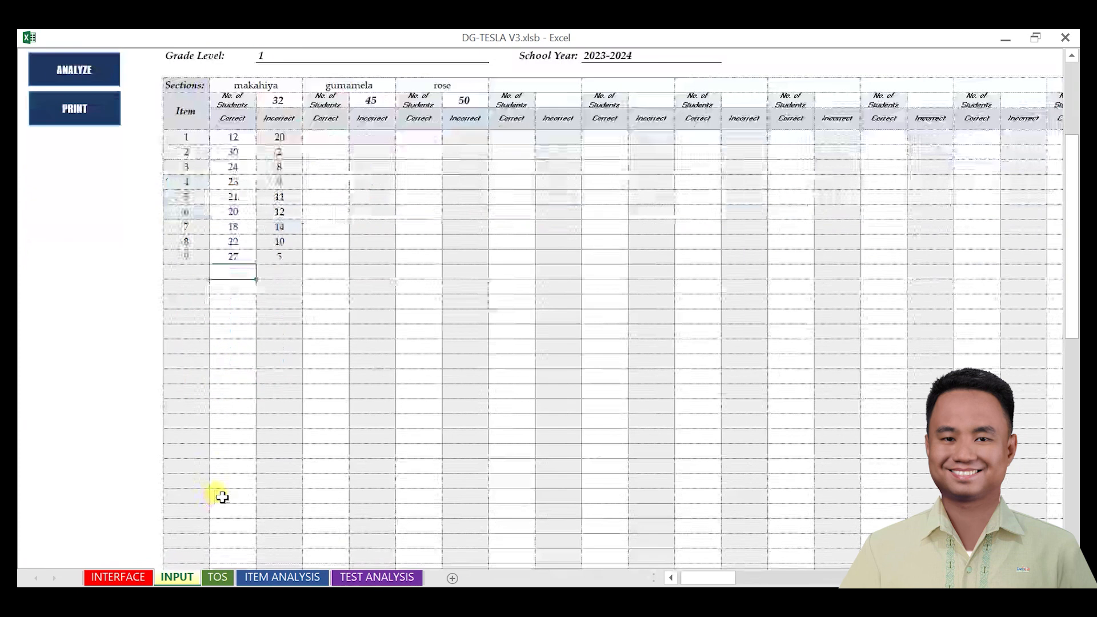
{"action": "scroll", "coordinate": [228, 490], "scroll_direction": "up", "scroll_amount": 15}
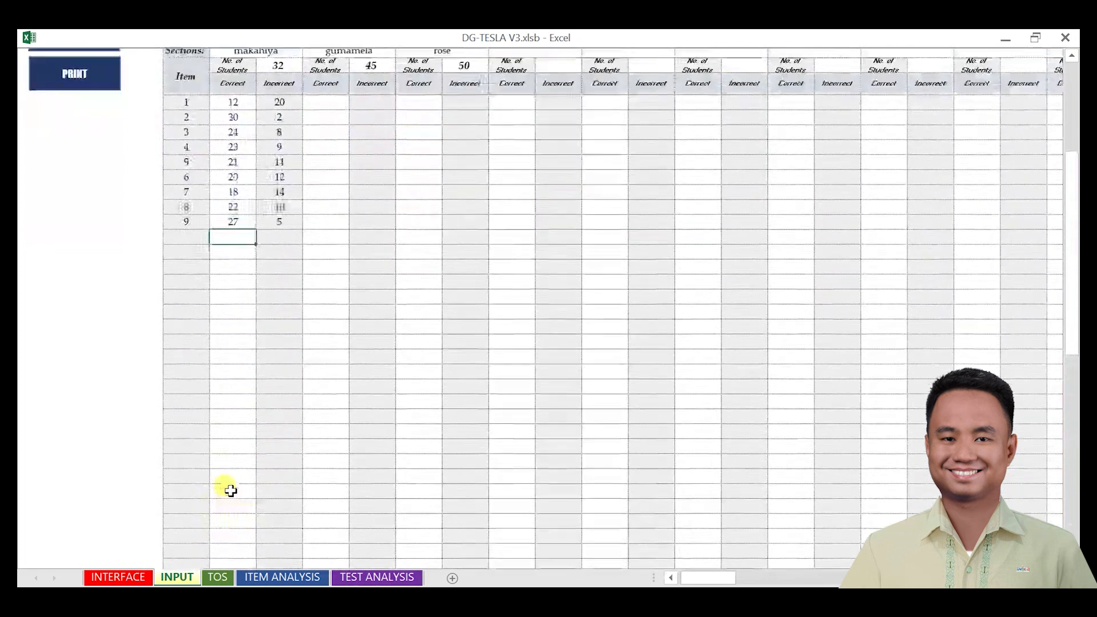
Step: Enter gumamela's correct-answer counts for items 1 to 4: 13, 17, 35 and 22
{"action": "left_click", "coordinate": [325, 321]}
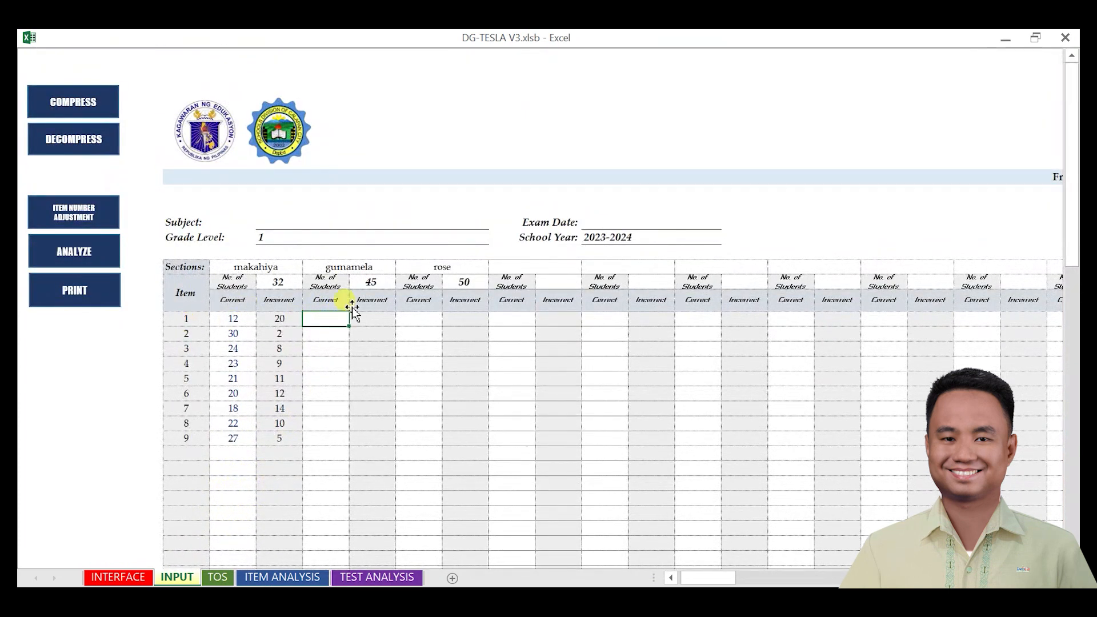
{"action": "type", "text": "13"}
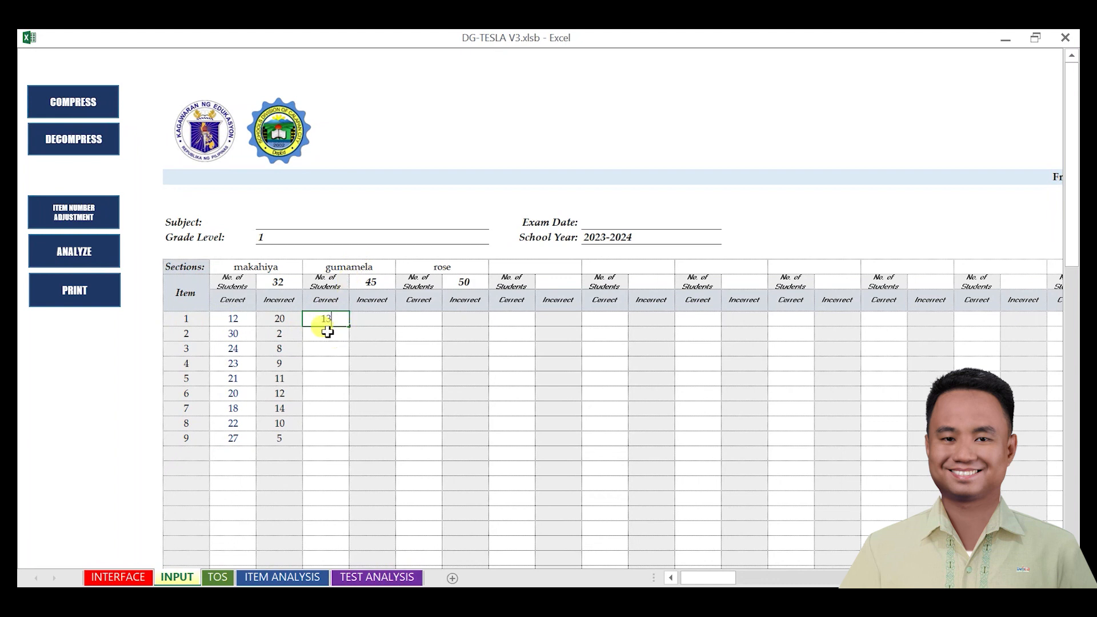
{"action": "key", "text": "Return"}
{"action": "type", "text": "17"}
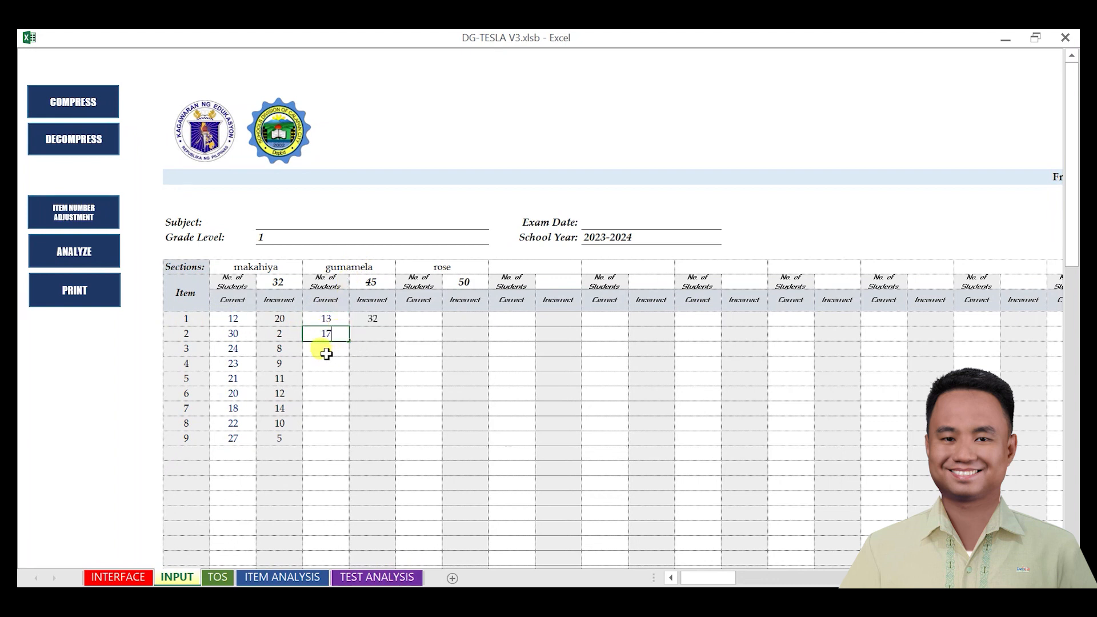
{"action": "key", "text": "Return"}
{"action": "type", "text": "3"}
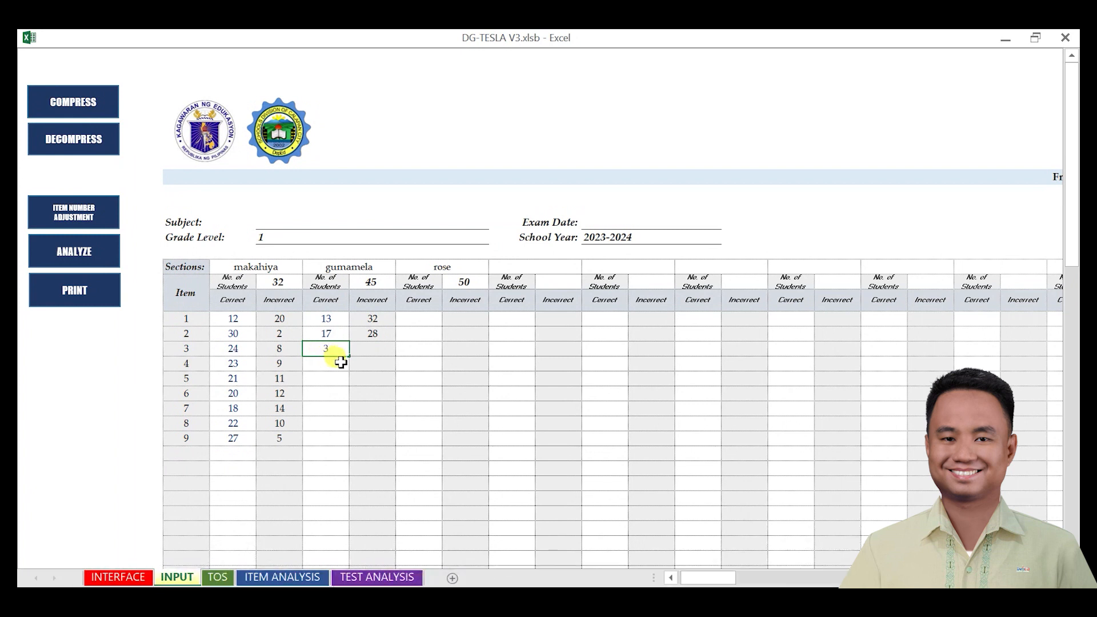
{"action": "type", "text": "5"}
{"action": "key", "text": "Return"}
{"action": "type", "text": "22"}
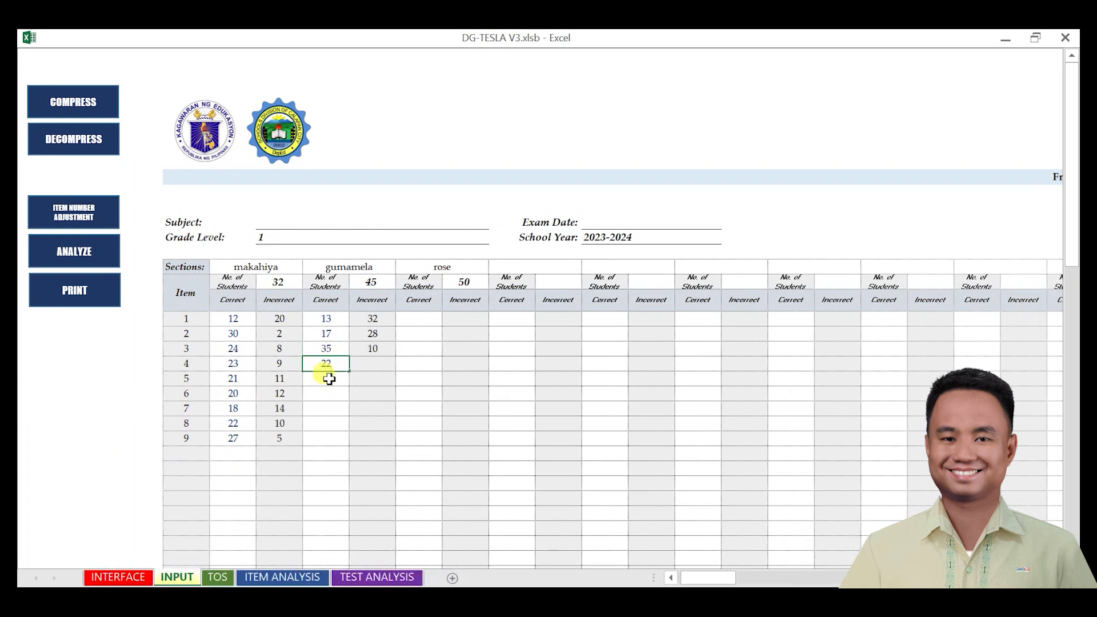
{"action": "key", "text": "Return"}
Step: Complete gumamela's Correct column for items 5 to 9 with 12, 11, 9, 27 and 22
{"action": "type", "text": "12"}
{"action": "key", "text": "Return"}
{"action": "type", "text": "11"}
{"action": "key", "text": "Return"}
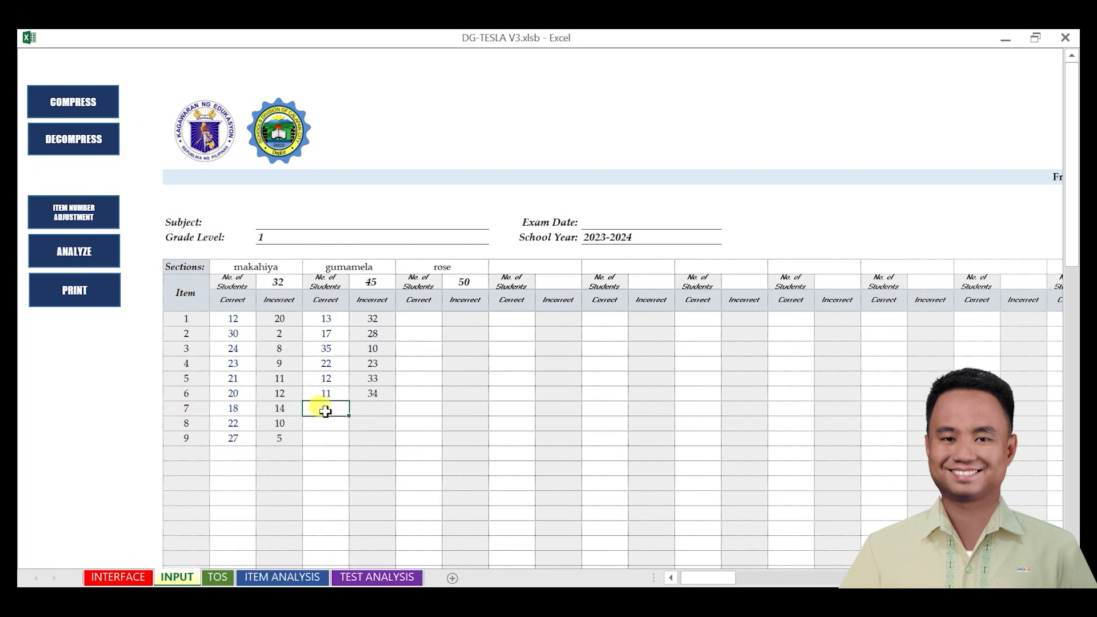
{"action": "type", "text": "9"}
{"action": "key", "text": "Return"}
{"action": "type", "text": "2"}
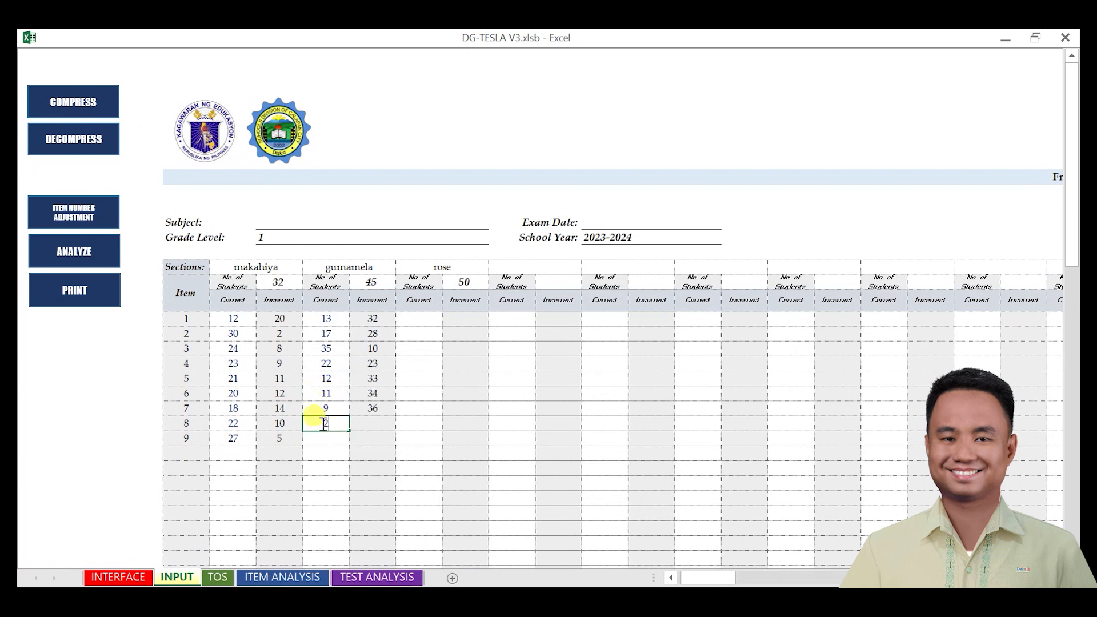
{"action": "type", "text": "7"}
{"action": "key", "text": "Return"}
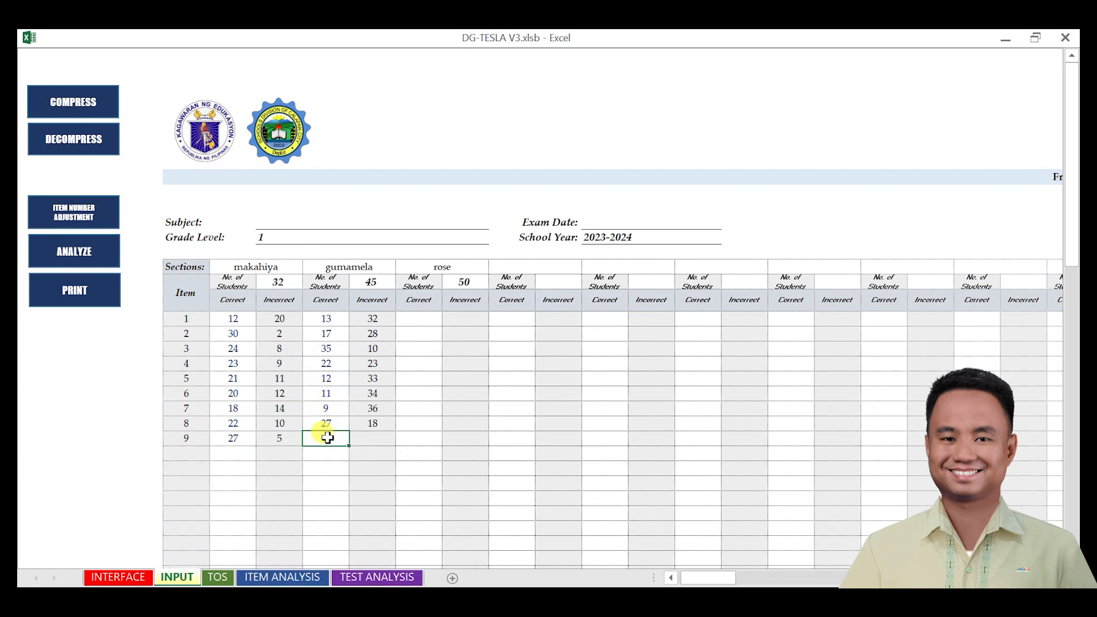
{"action": "type", "text": "22"}
{"action": "key", "text": "Return"}
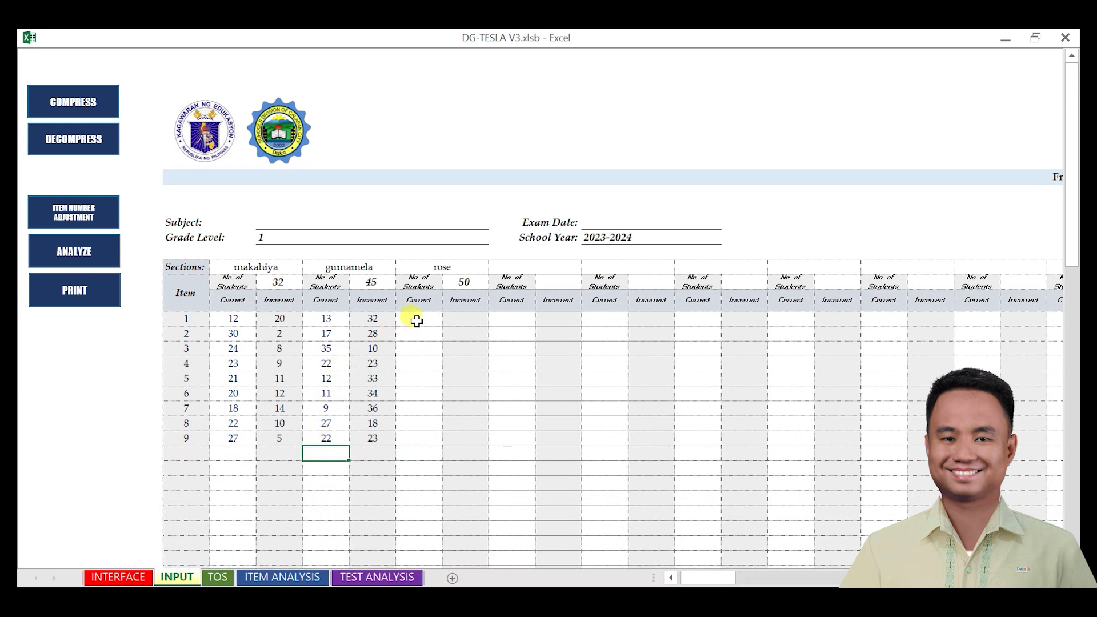
Step: Review makahiya's section name, student count and Correct entries, along with rose's empty item cells
{"action": "mouse_move", "coordinate": [414, 318]}
{"action": "left_mouse_down"}
{"action": "mouse_move", "coordinate": [426, 355]}
{"action": "mouse_move", "coordinate": [426, 318]}
{"action": "left_mouse_up"}
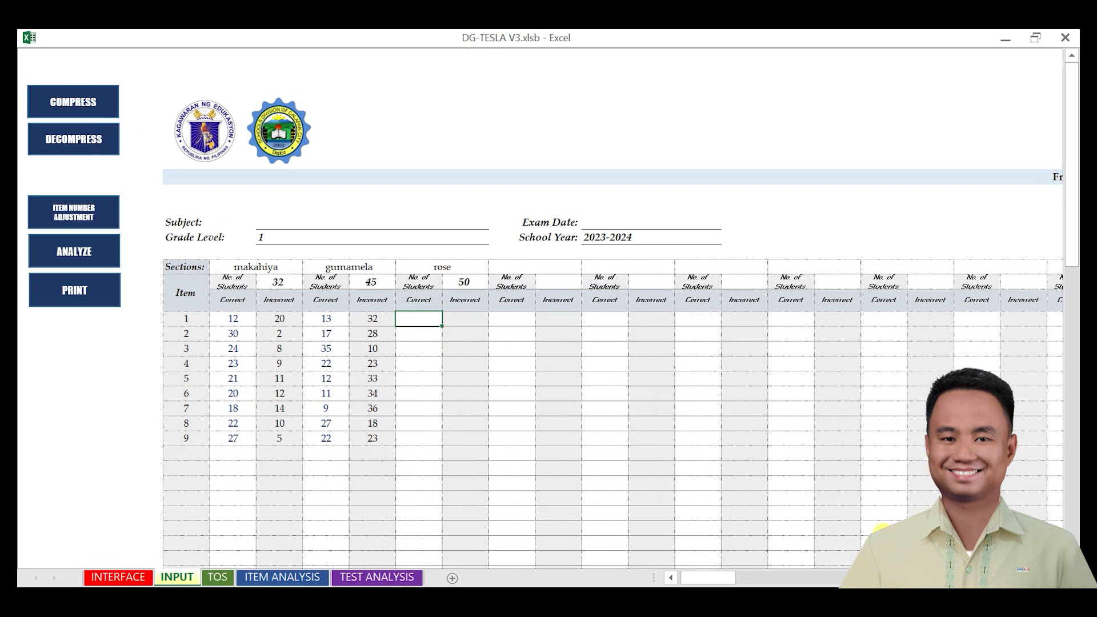
{"action": "mouse_move", "coordinate": [709, 580]}
{"action": "left_mouse_down"}
{"action": "mouse_move", "coordinate": [735, 580]}
{"action": "mouse_move", "coordinate": [689, 578]}
{"action": "left_mouse_up"}
{"action": "left_click", "coordinate": [253, 266]}
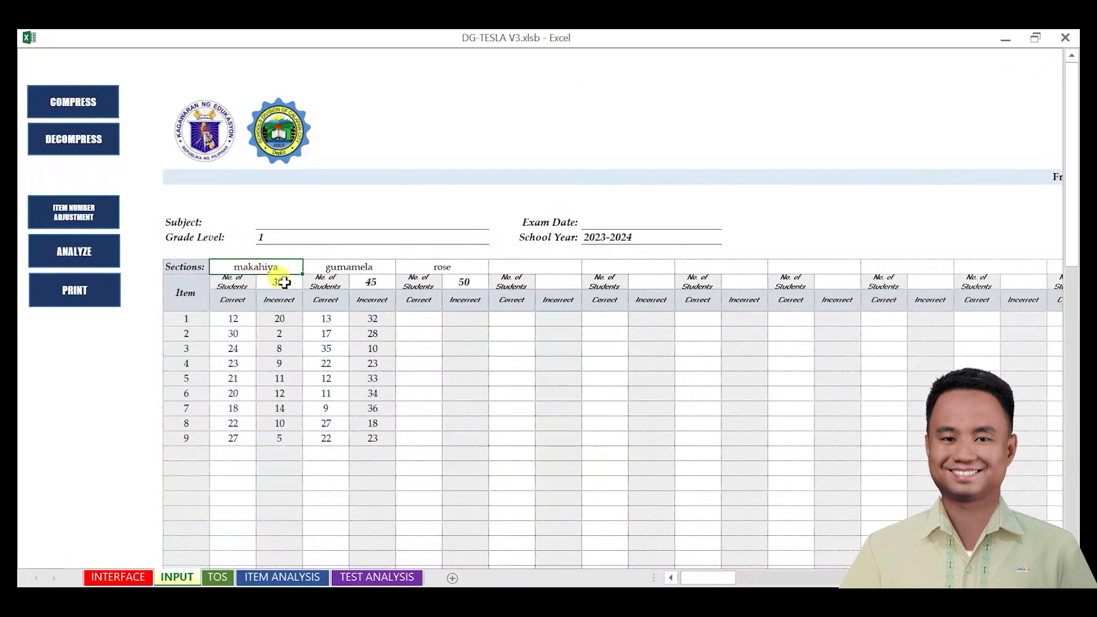
{"action": "left_click", "coordinate": [287, 282]}
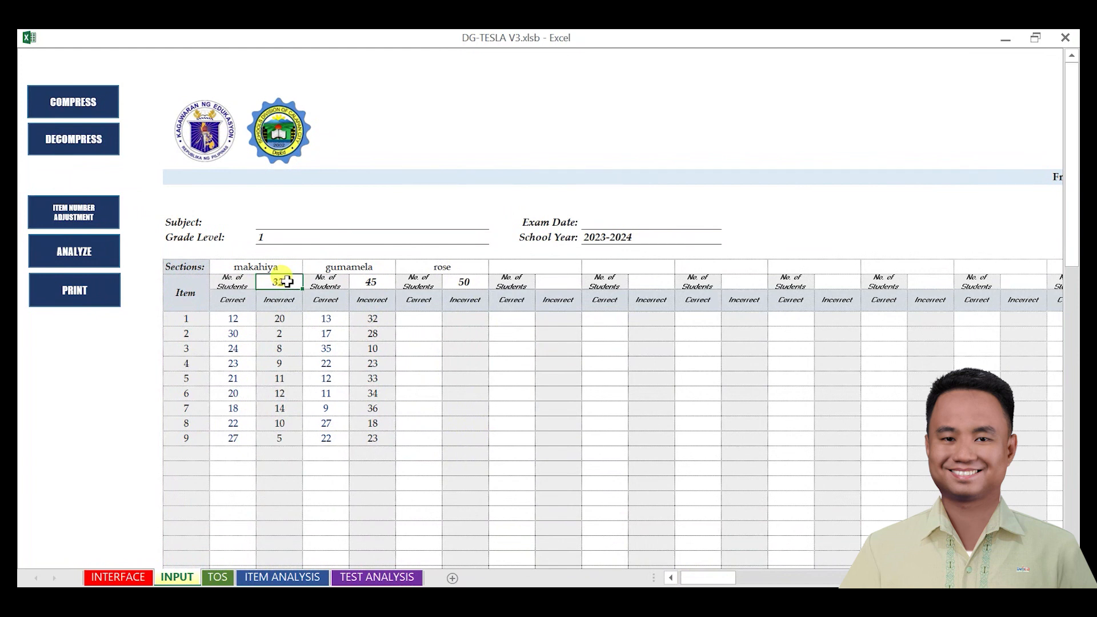
{"action": "left_click_drag", "start_coordinate": [230, 315], "coordinate": [246, 480]}
{"action": "left_click", "coordinate": [234, 346]}
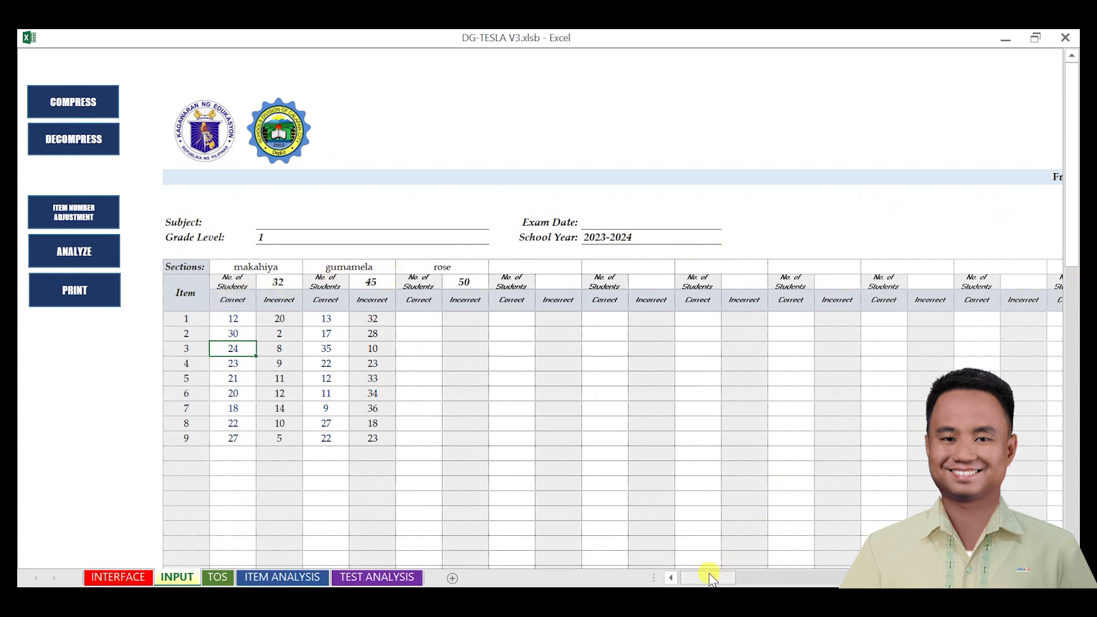
{"action": "mouse_move", "coordinate": [711, 580]}
{"action": "left_mouse_down"}
{"action": "mouse_move", "coordinate": [779, 580]}
{"action": "mouse_move", "coordinate": [703, 580]}
{"action": "left_mouse_up"}
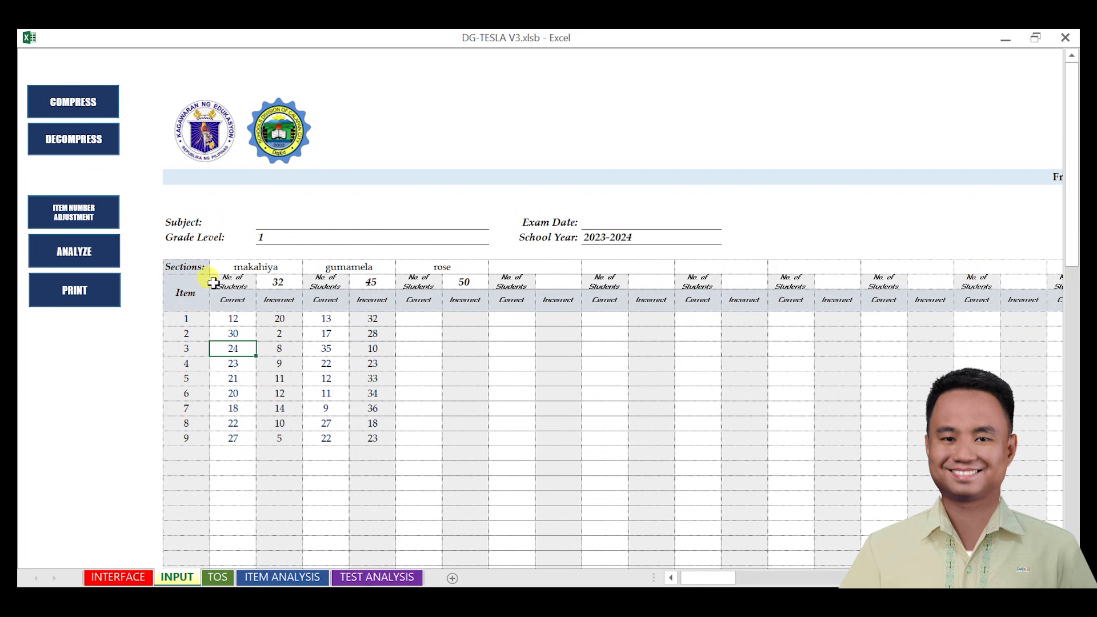
{"action": "left_click", "coordinate": [455, 351]}
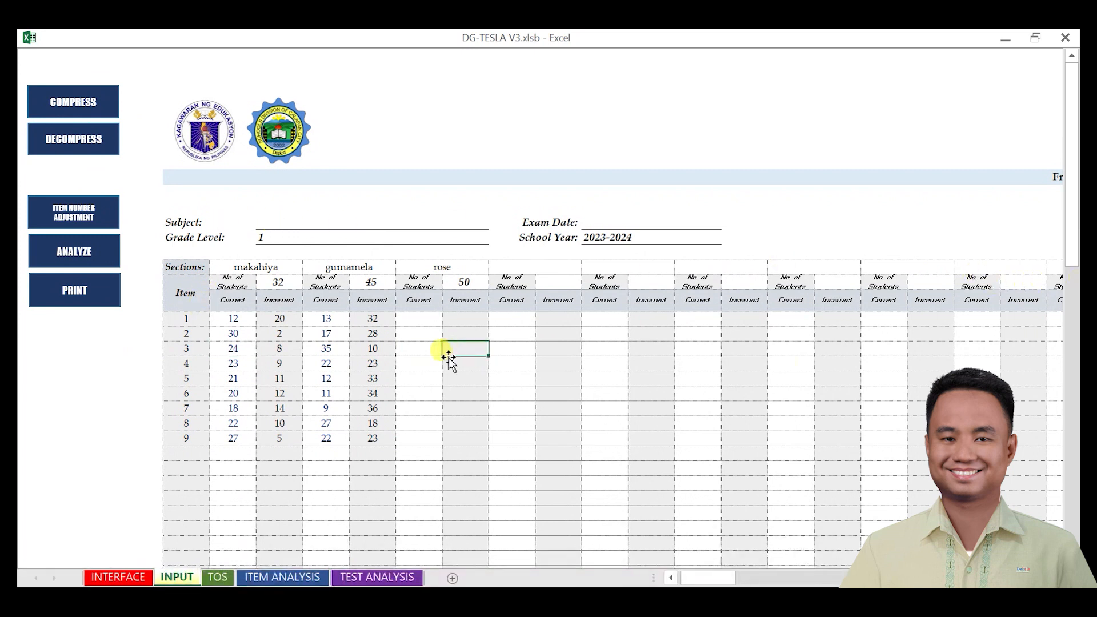
{"action": "scroll", "coordinate": [436, 380], "scroll_direction": "down", "scroll_amount": 1}
{"action": "scroll", "coordinate": [448, 372], "scroll_direction": "up", "scroll_amount": 1}
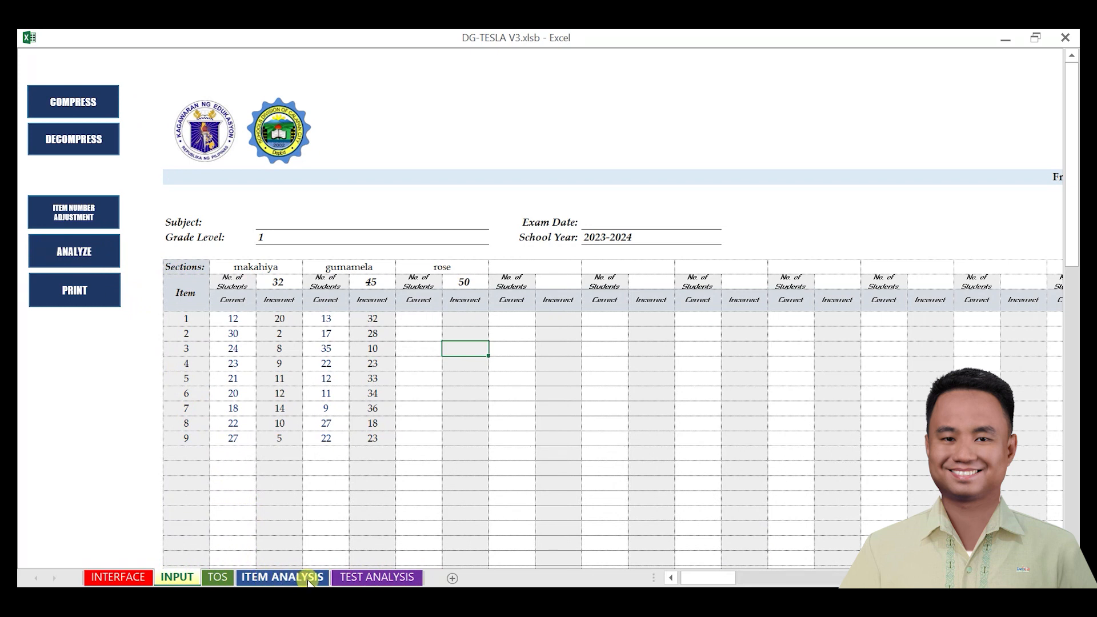
Step: View the item analysis and the Table of Specifications, and return to the INPUT sheet
{"action": "left_click", "coordinate": [279, 579]}
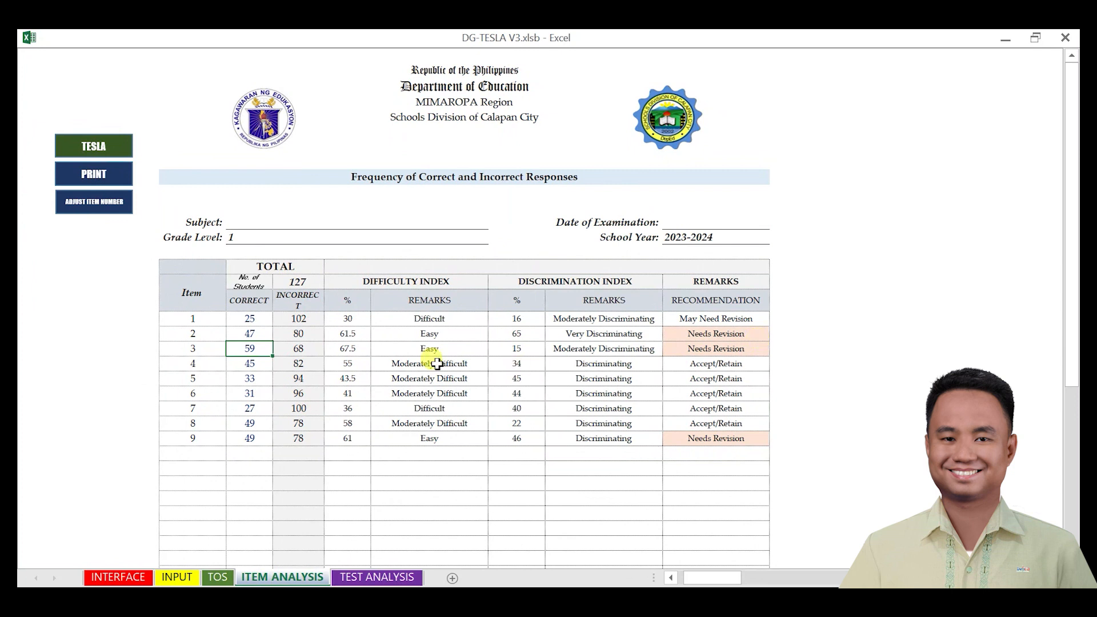
{"action": "left_click", "coordinate": [216, 578]}
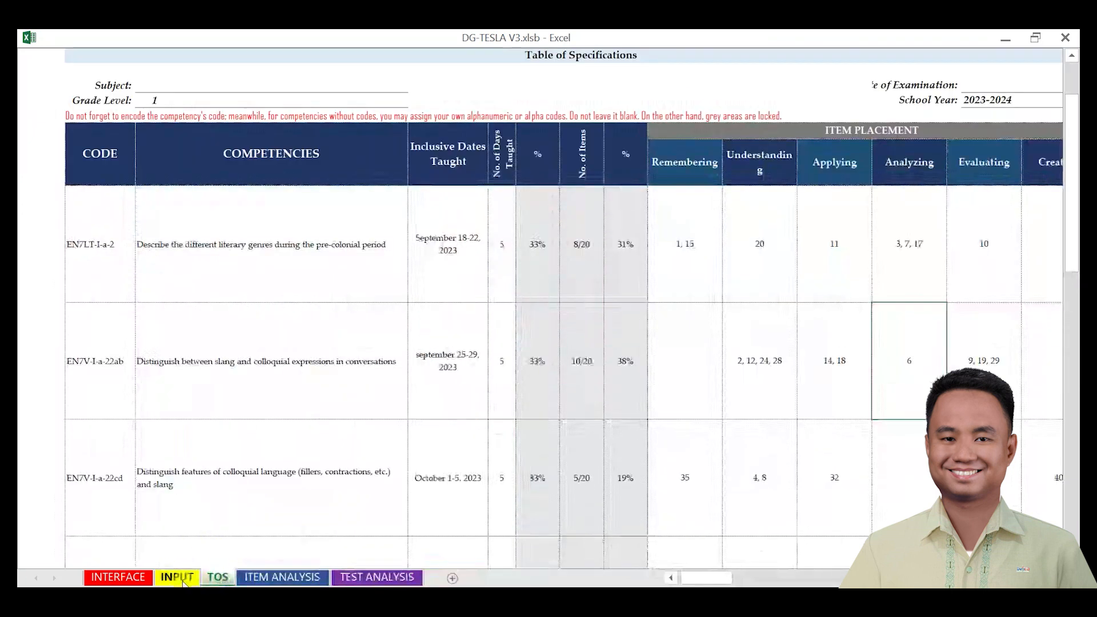
{"action": "left_click", "coordinate": [177, 578]}
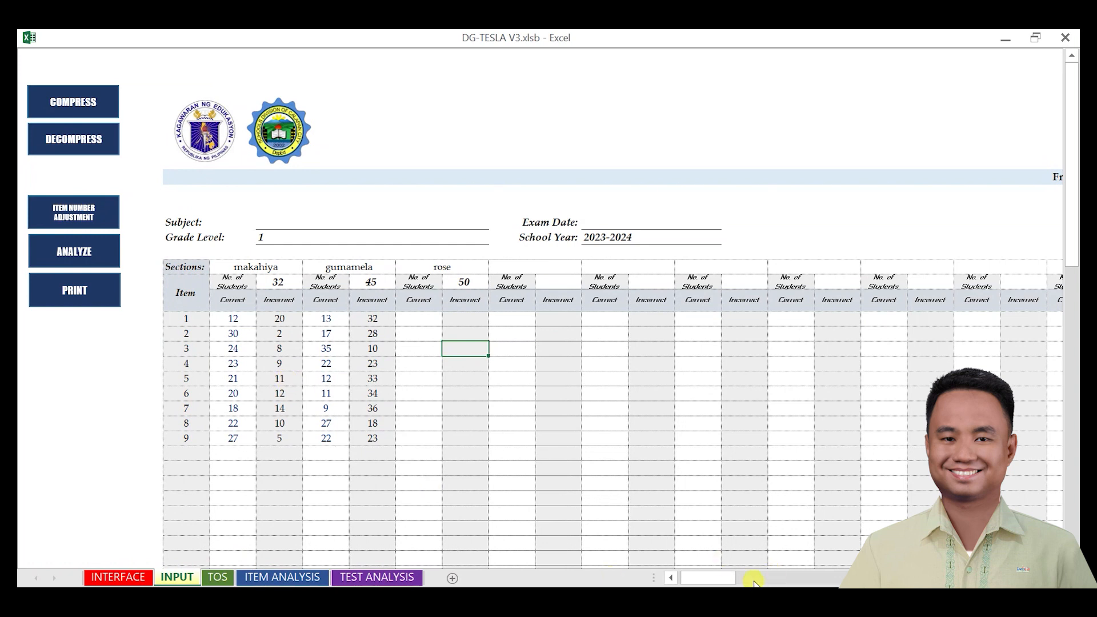
Step: Look over the unused section columns and empty item rows of the INPUT sheet
{"action": "left_click_drag", "start_coordinate": [710, 579], "coordinate": [734, 579]}
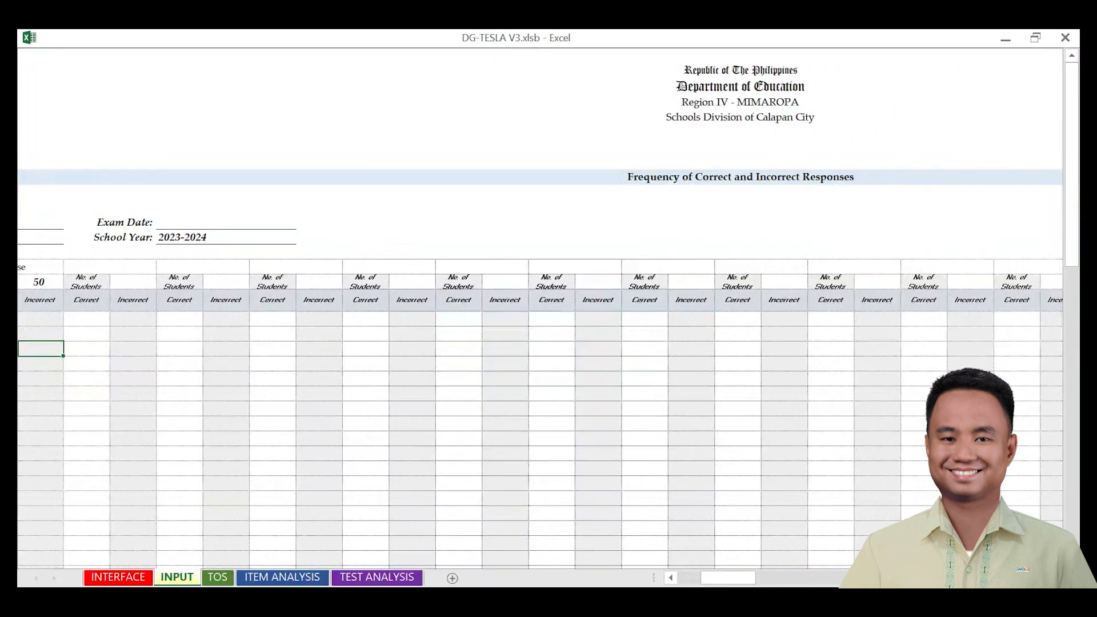
{"action": "left_click_drag", "start_coordinate": [727, 580], "coordinate": [670, 566]}
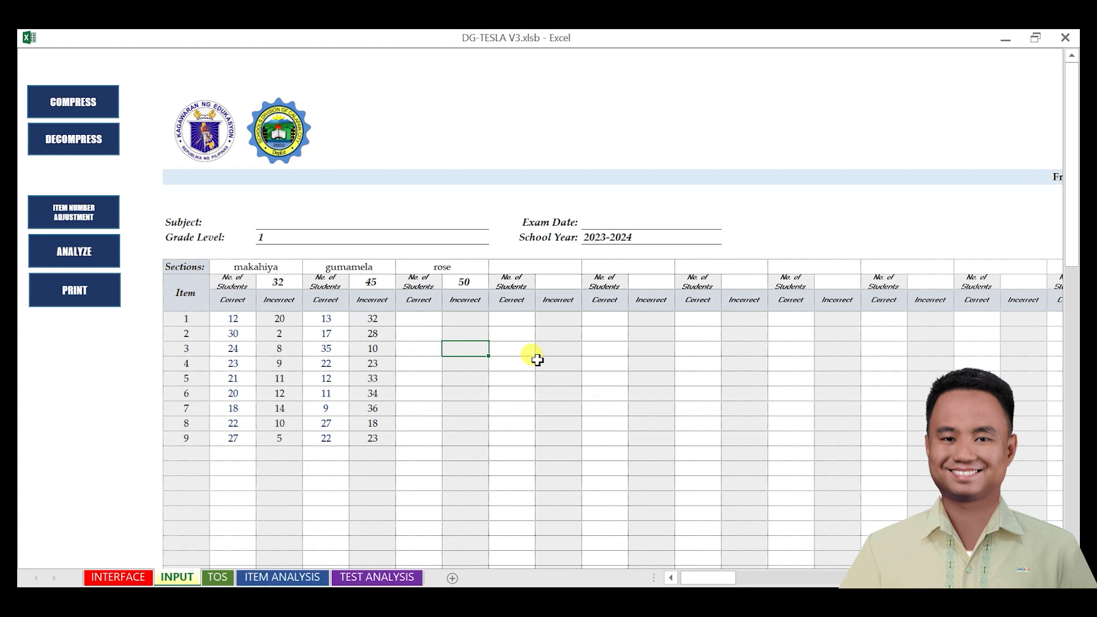
{"action": "left_click_drag", "start_coordinate": [698, 576], "coordinate": [674, 576]}
{"action": "scroll", "coordinate": [716, 394], "scroll_direction": "down", "scroll_amount": 2}
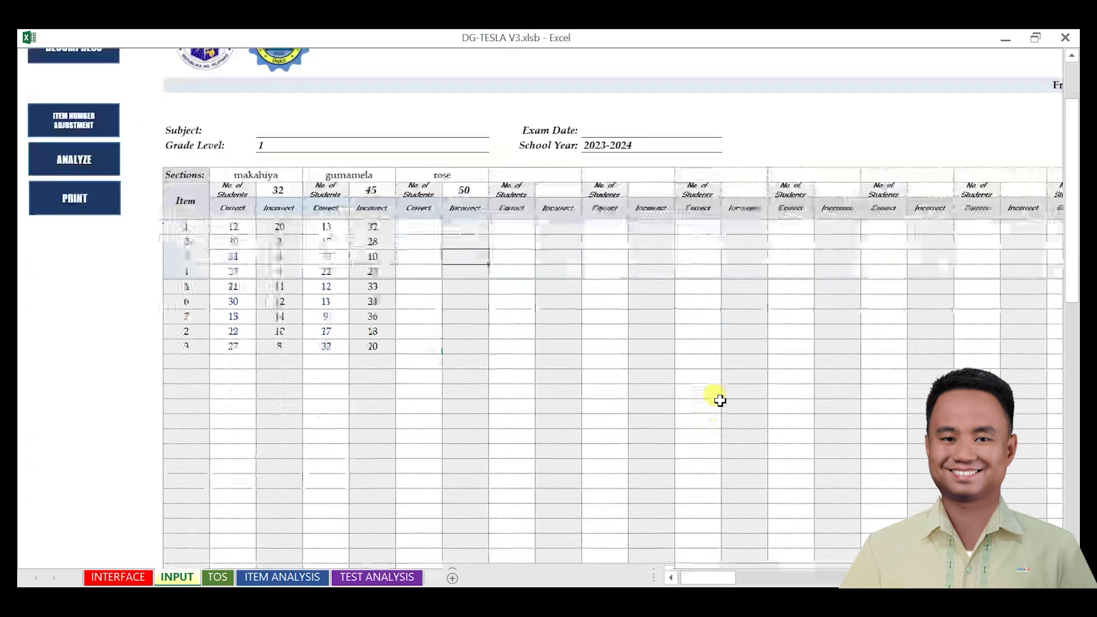
{"action": "scroll", "coordinate": [716, 394], "scroll_direction": "up", "scroll_amount": 2}
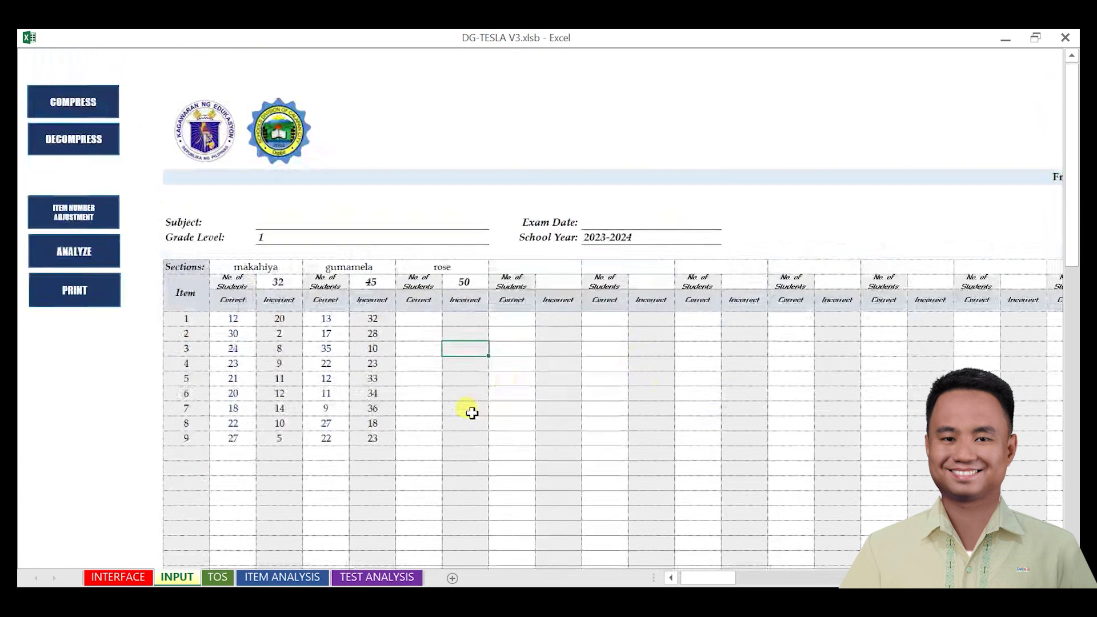
Step: Compare the ITEM ANALYSIS sheet with the competency mastery table in TEST ANALYSIS, ending on ITEM ANALYSIS
{"action": "left_click", "coordinate": [282, 578]}
{"action": "left_click", "coordinate": [350, 579]}
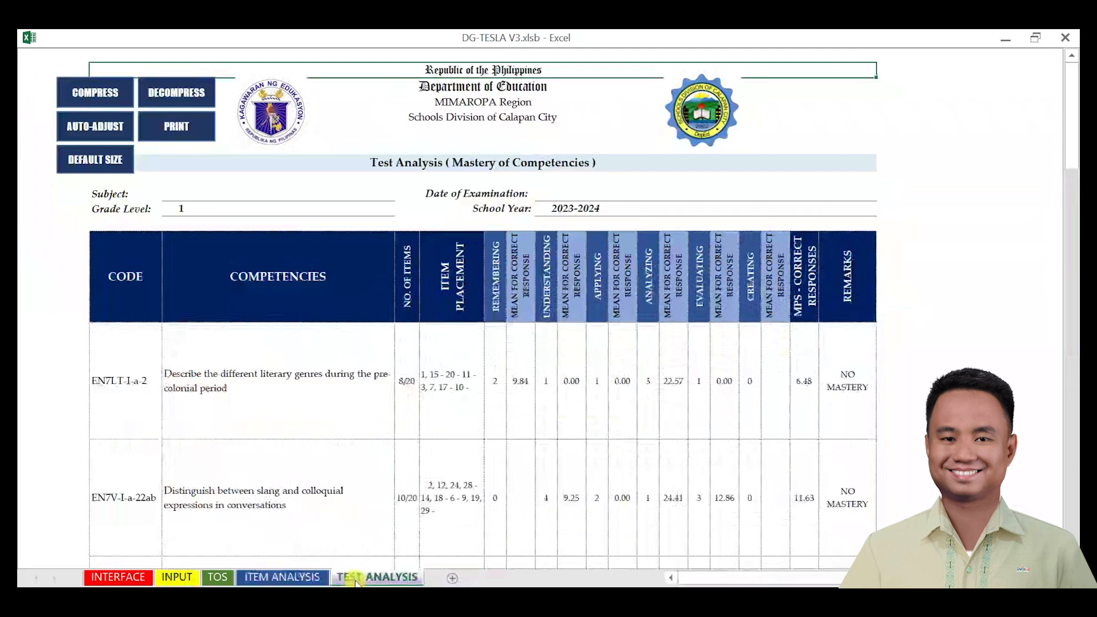
{"action": "left_click", "coordinate": [297, 577]}
{"action": "left_click", "coordinate": [360, 580]}
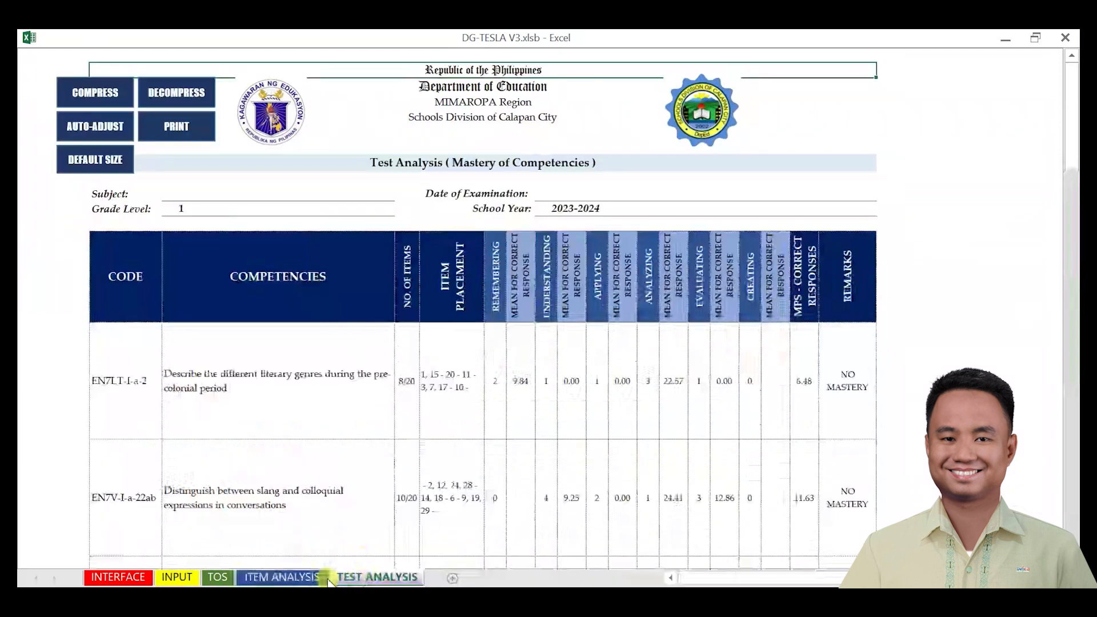
{"action": "left_click", "coordinate": [312, 579]}
{"action": "left_click", "coordinate": [369, 578]}
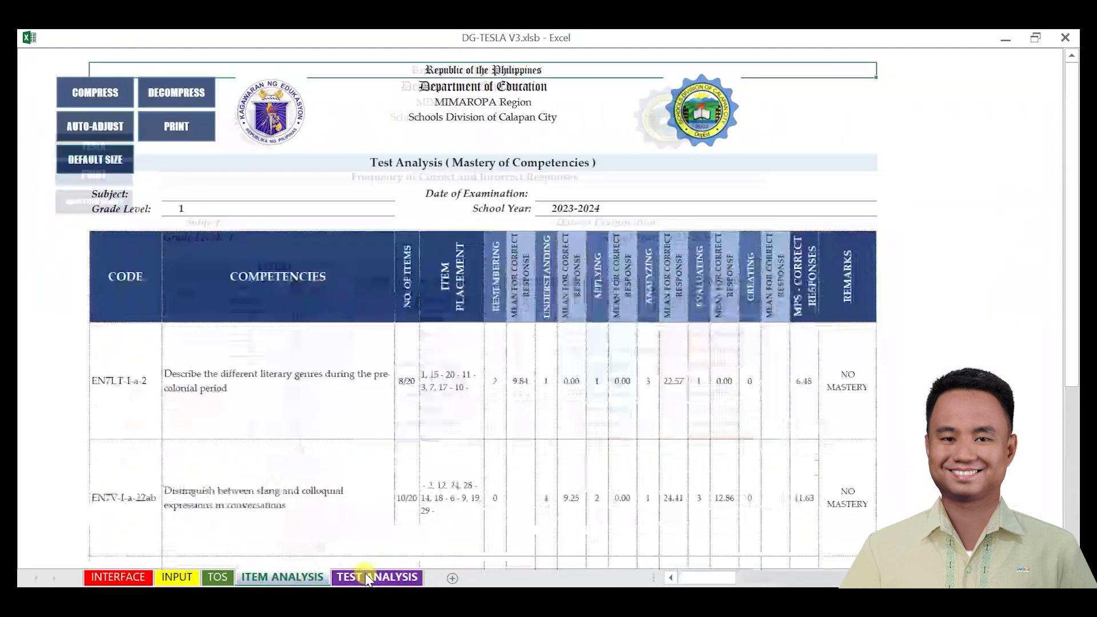
{"action": "left_click", "coordinate": [313, 579]}
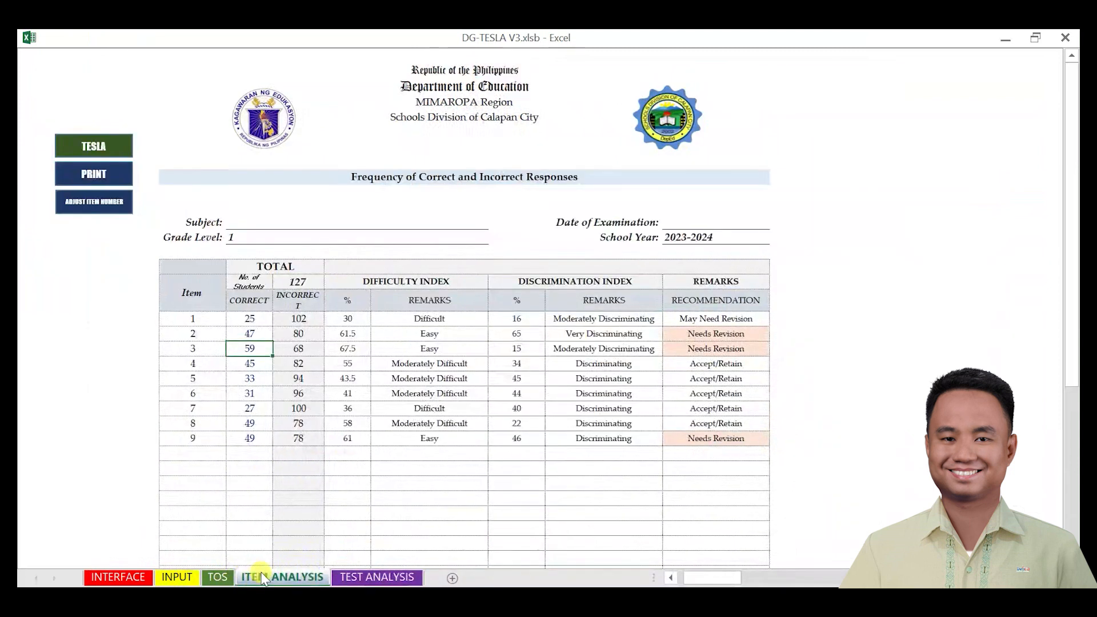
Step: Revisit the INPUT sheet and examine the difficulty, discrimination and recommendation columns in ITEM ANALYSIS
{"action": "left_click", "coordinate": [189, 579]}
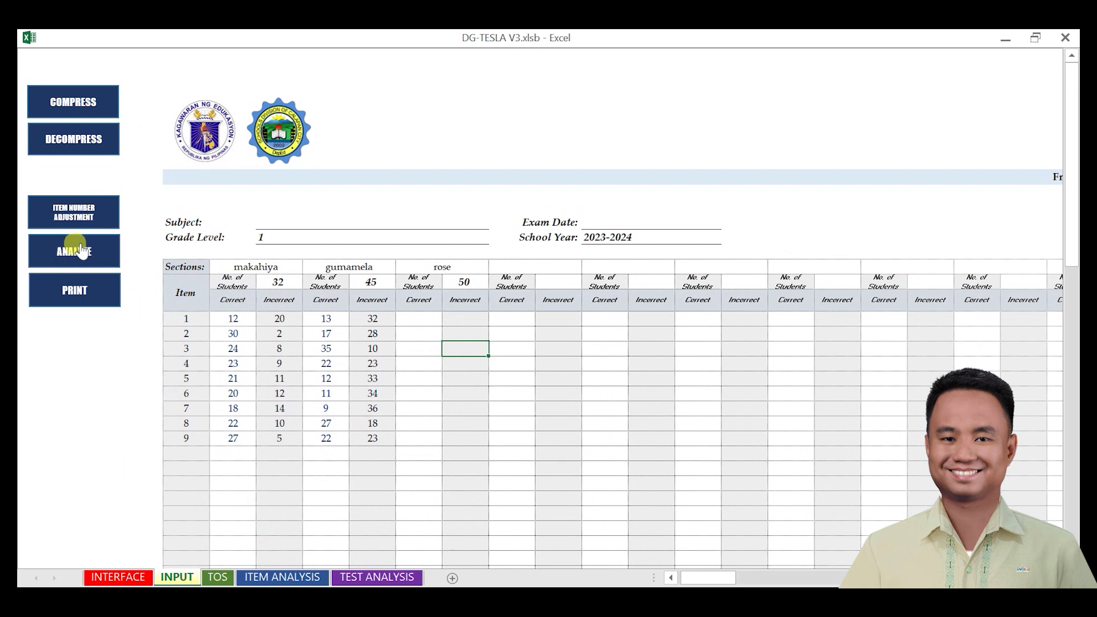
{"action": "left_click", "coordinate": [270, 578]}
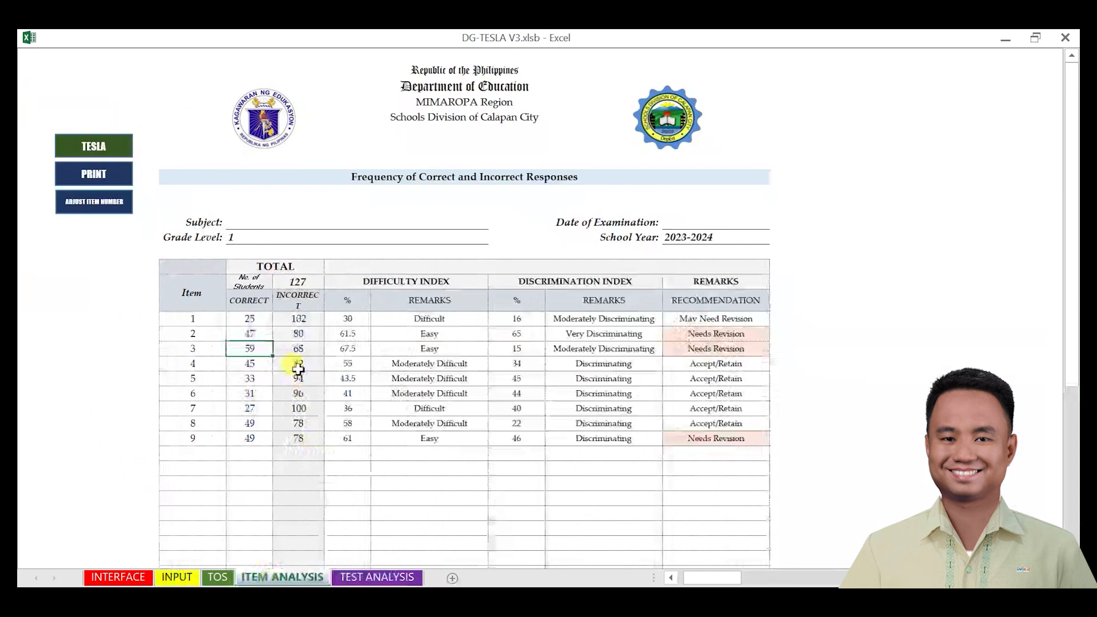
{"action": "scroll", "coordinate": [297, 333], "scroll_direction": "down", "scroll_amount": 1}
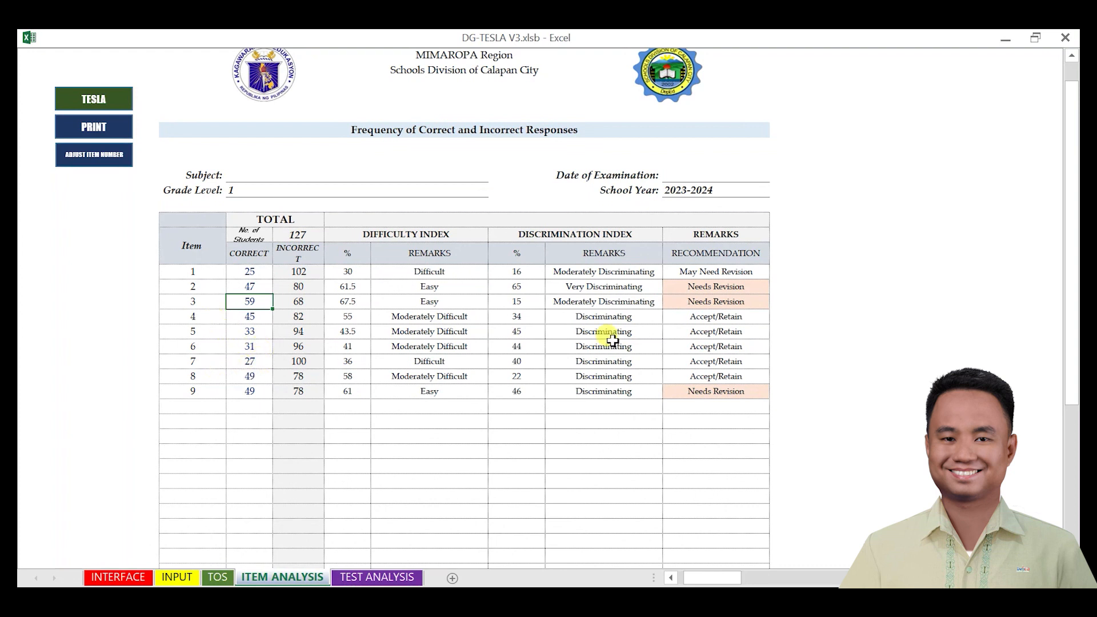
Step: Examine the recommendations for items 1 to 9 in ITEM ANALYSIS, covering the accepted items and those marked for revision
{"action": "left_click_drag", "start_coordinate": [726, 318], "coordinate": [728, 378]}
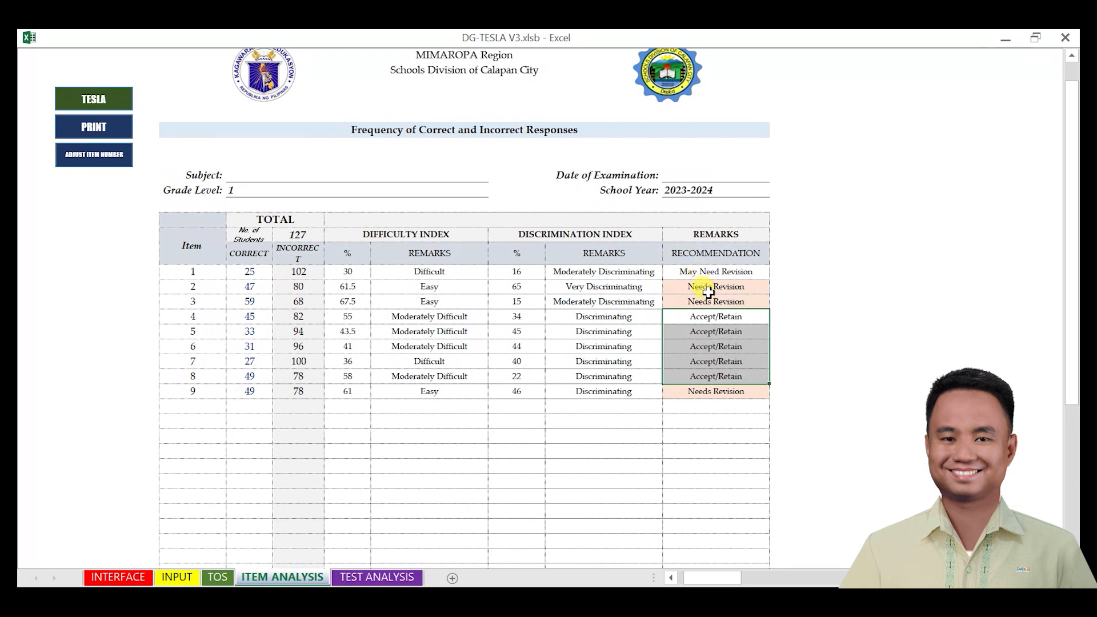
{"action": "left_click_drag", "start_coordinate": [703, 286], "coordinate": [708, 306]}
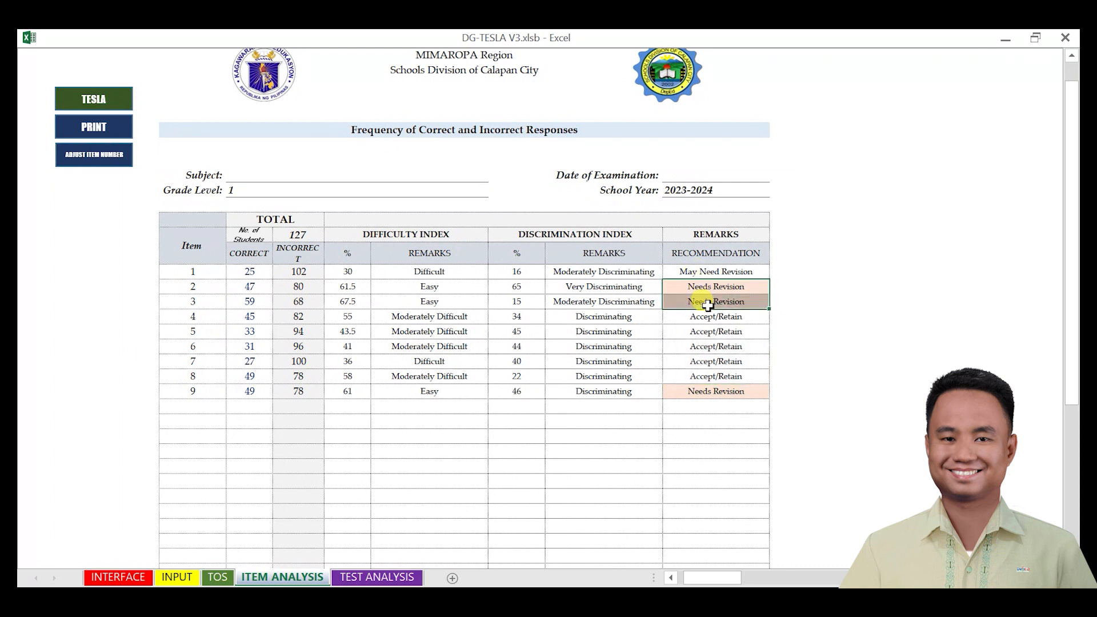
{"action": "left_click", "coordinate": [709, 393]}
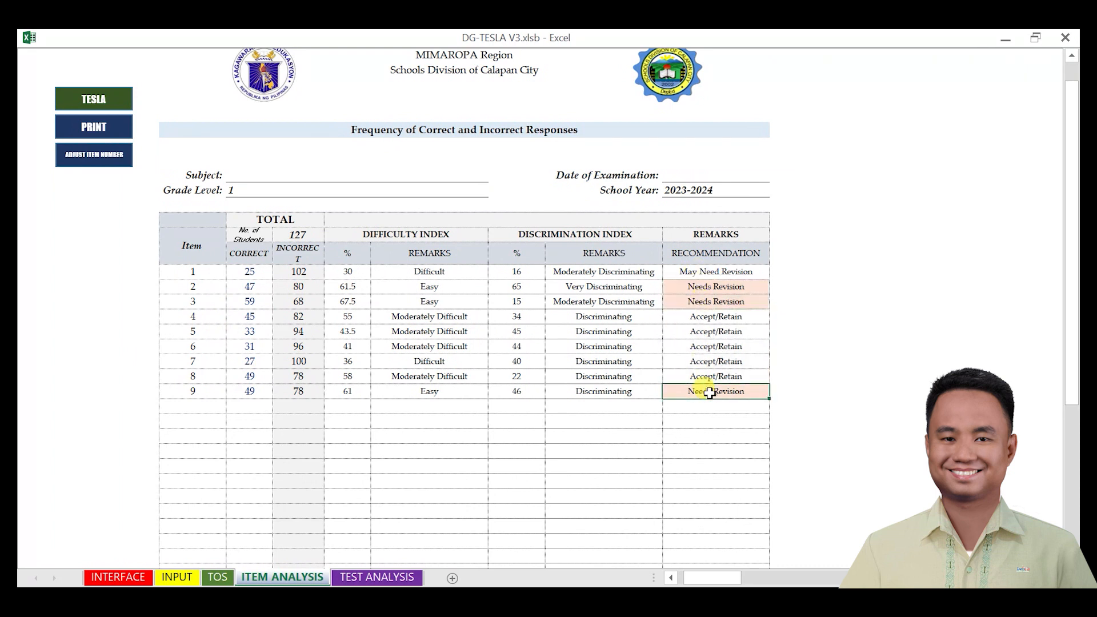
{"action": "left_click", "coordinate": [705, 284]}
{"action": "left_click", "coordinate": [707, 269]}
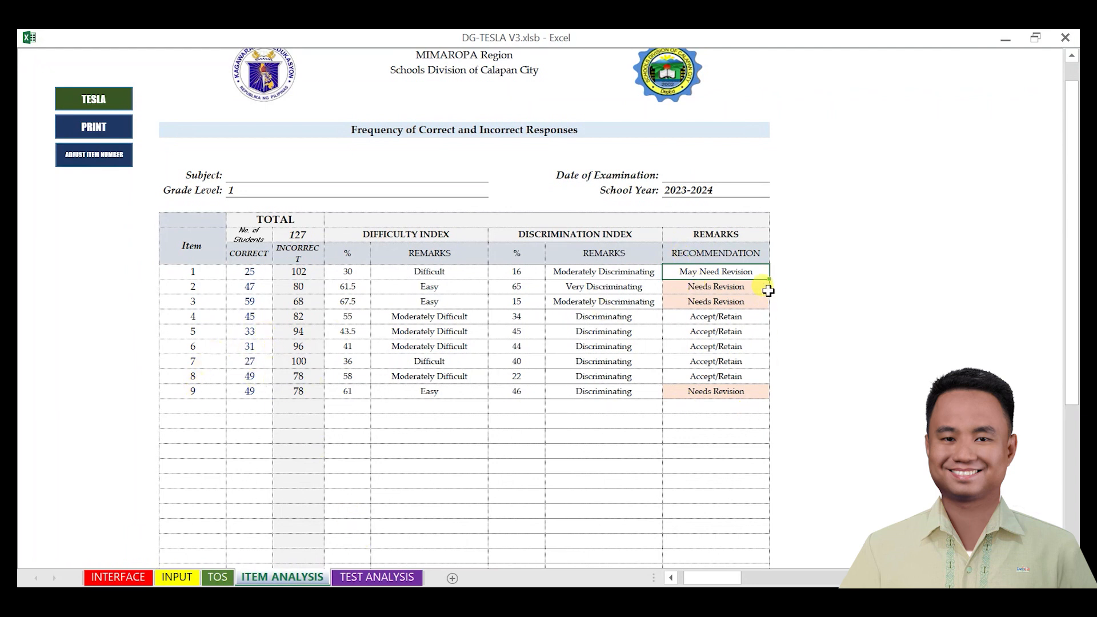
Step: Revisit the INPUT and ITEM ANALYSIS sheets, and look over the competency mastery table in TEST ANALYSIS
{"action": "left_click", "coordinate": [199, 578]}
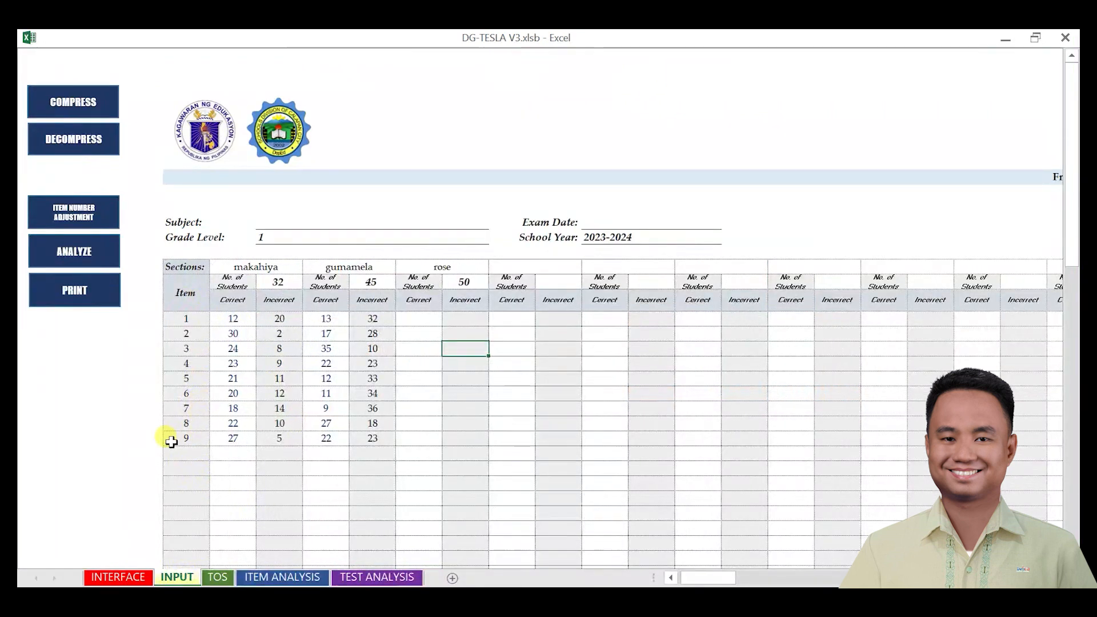
{"action": "left_click", "coordinate": [282, 577]}
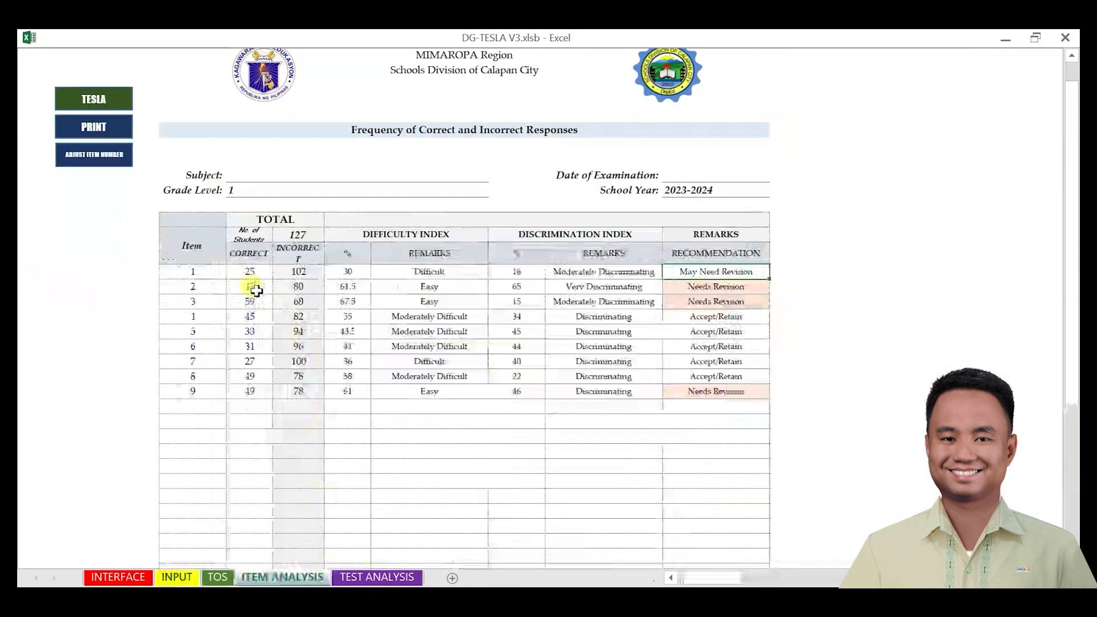
{"action": "left_click", "coordinate": [369, 576]}
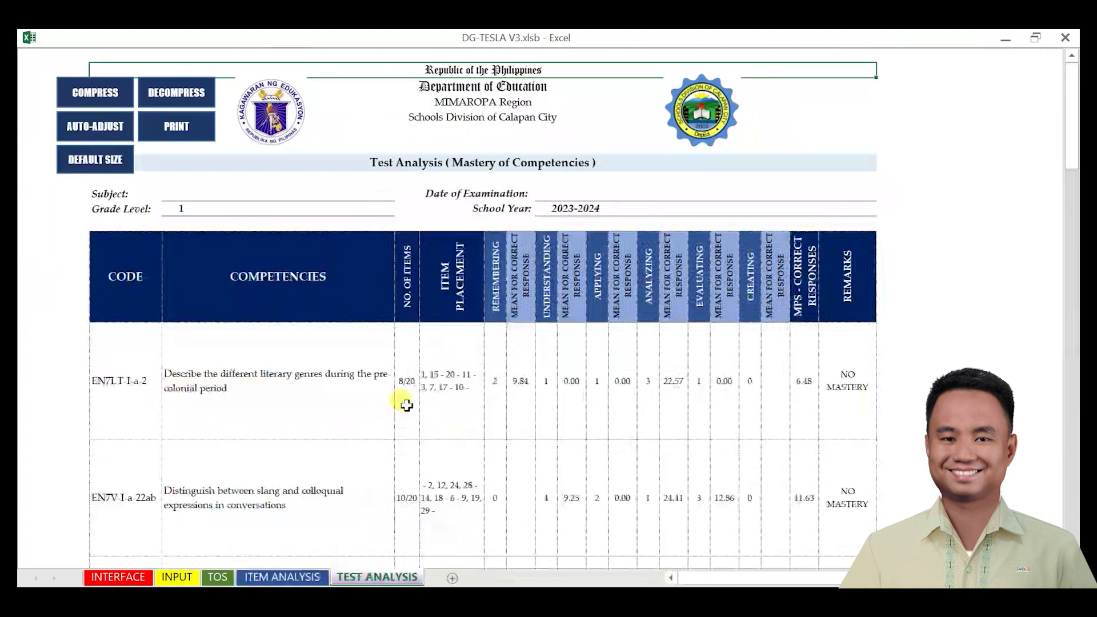
{"action": "scroll", "coordinate": [423, 406], "scroll_direction": "down", "scroll_amount": 1}
{"action": "scroll", "coordinate": [731, 365], "scroll_direction": "down", "scroll_amount": 2}
{"action": "scroll", "coordinate": [789, 377], "scroll_direction": "up", "scroll_amount": 1}
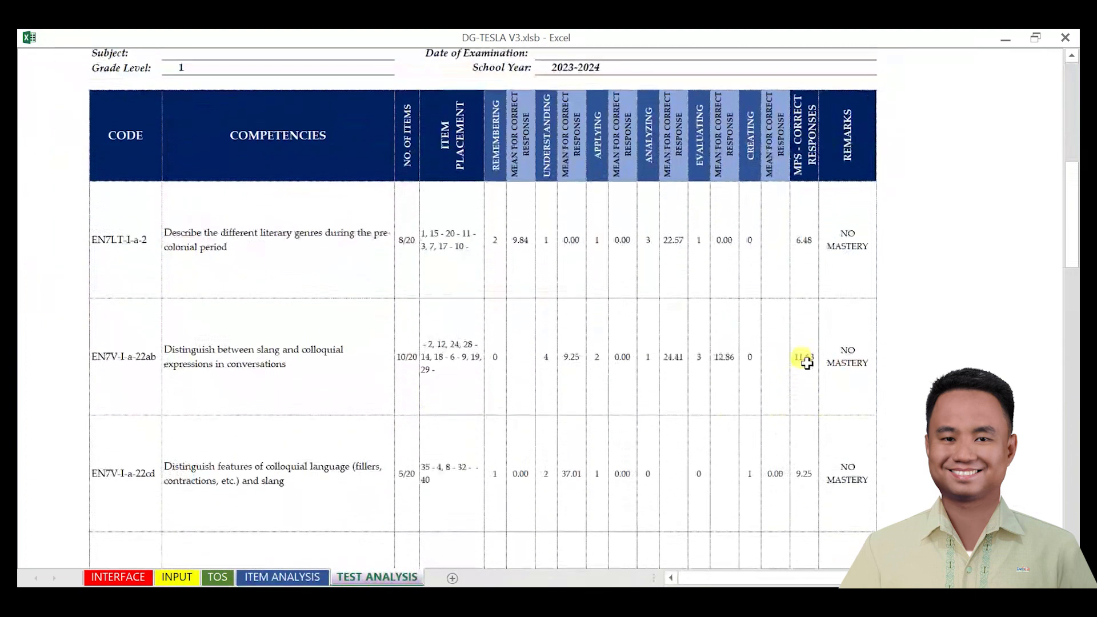
{"action": "scroll", "coordinate": [841, 310], "scroll_direction": "down", "scroll_amount": 2}
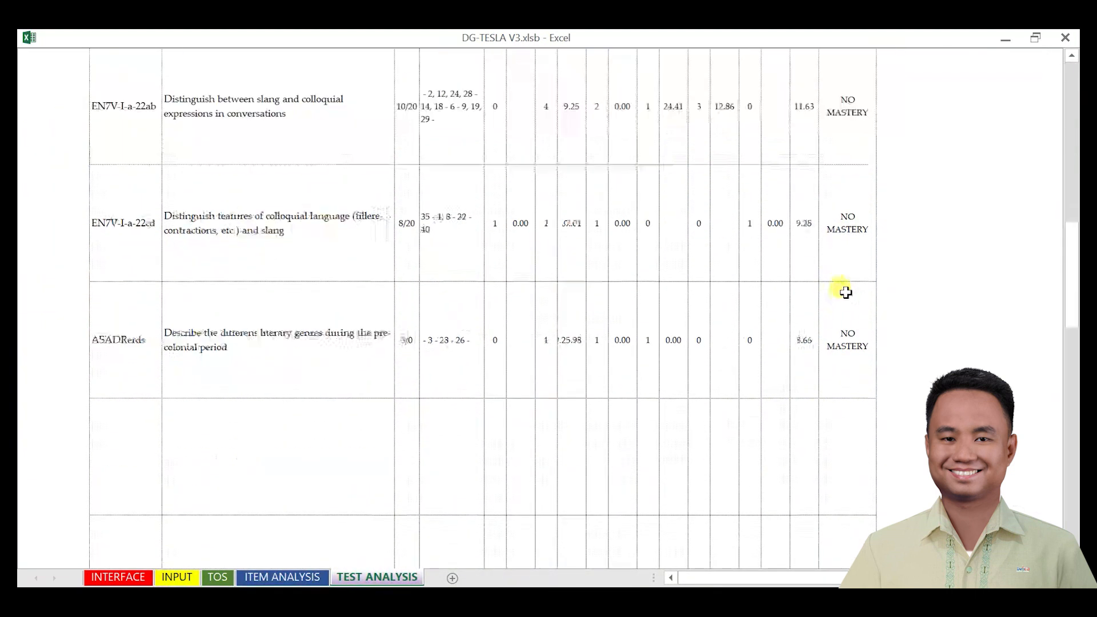
{"action": "scroll", "coordinate": [854, 296], "scroll_direction": "up", "scroll_amount": 2}
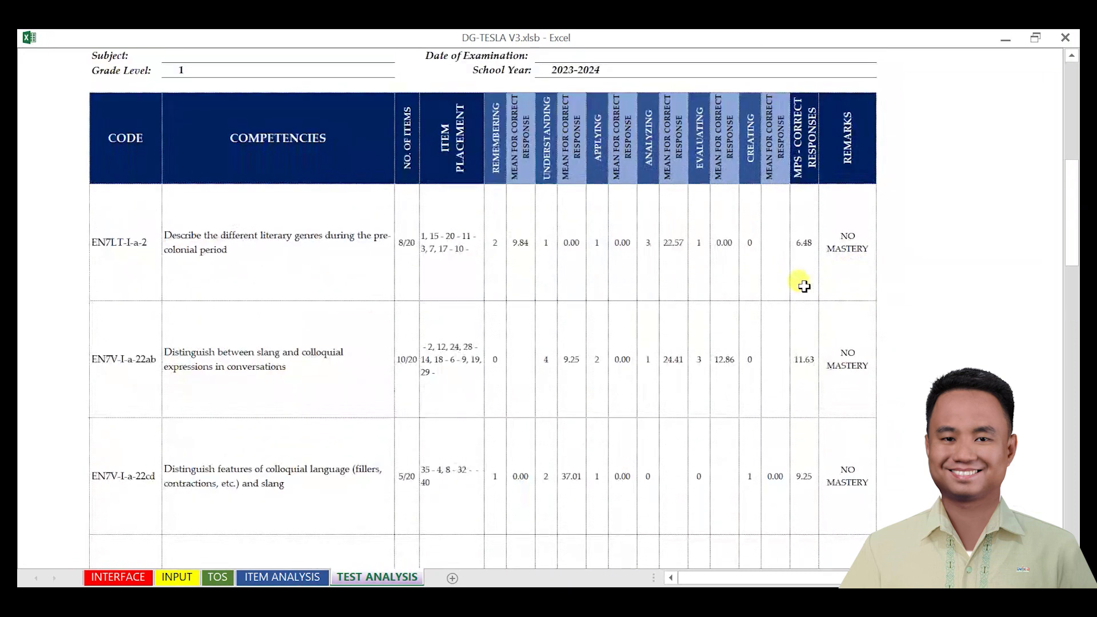
Step: Examine the EN7LT-I-a-2 row in TEST ANALYSIS: number of items, item placement, mean correct responses, MPS and remarks
{"action": "left_click", "coordinate": [400, 239]}
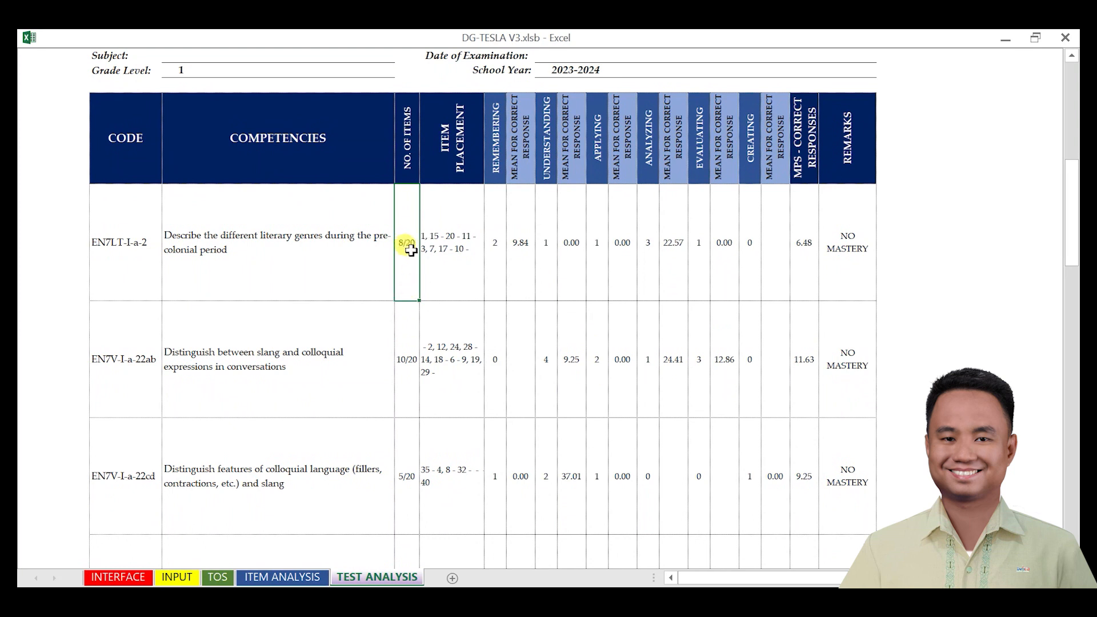
{"action": "left_click", "coordinate": [448, 233]}
{"action": "left_click", "coordinate": [500, 230]}
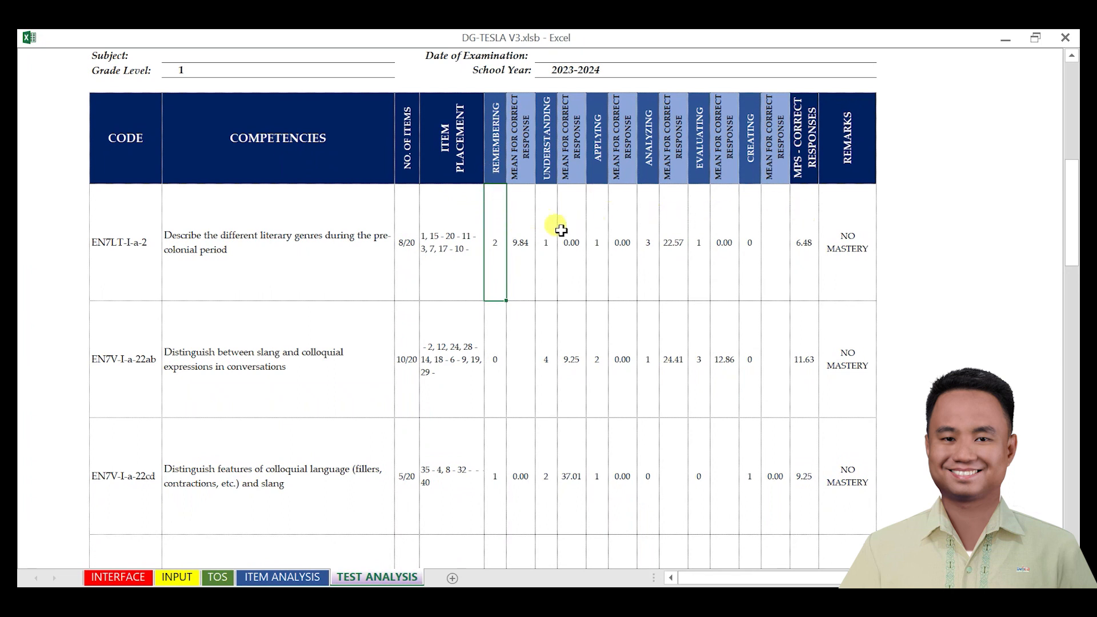
{"action": "left_click", "coordinate": [517, 226]}
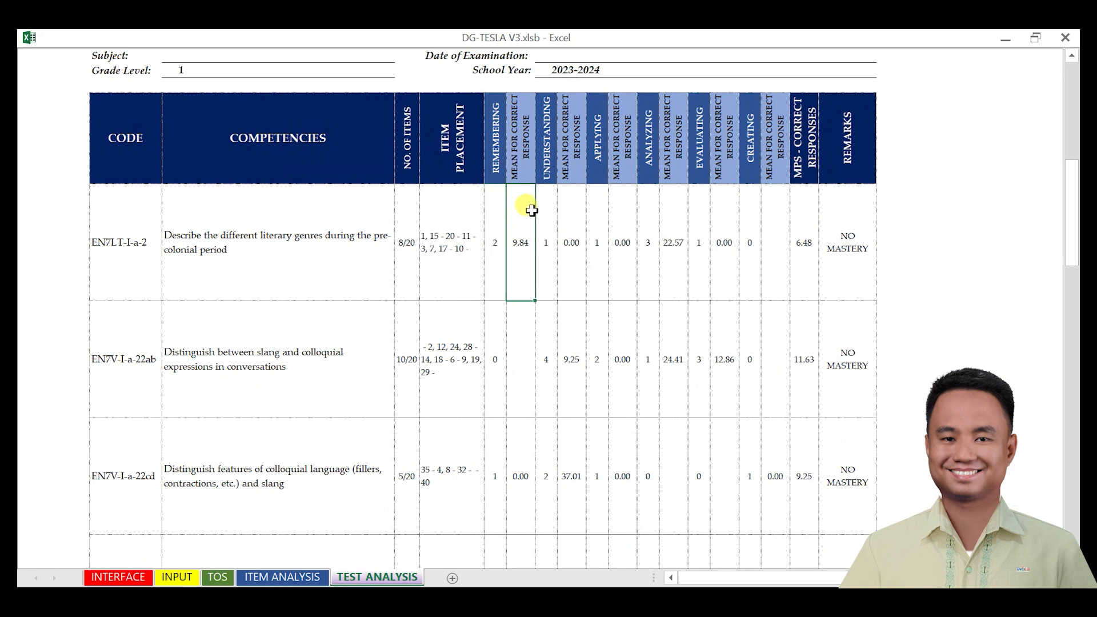
{"action": "left_click", "coordinate": [570, 235]}
{"action": "left_click", "coordinate": [670, 246]}
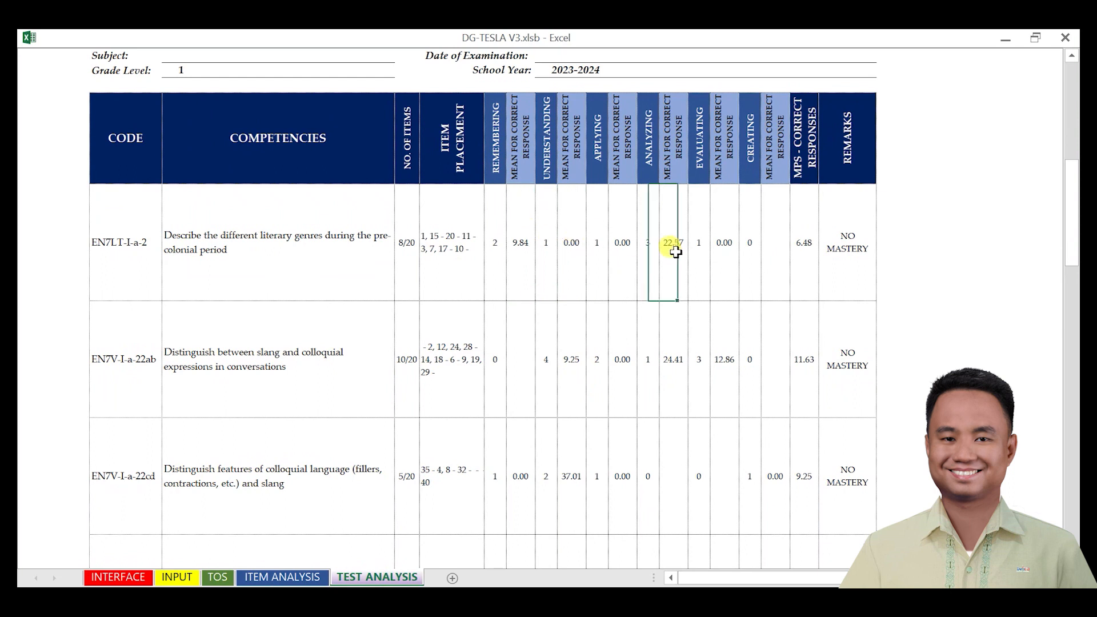
{"action": "left_click", "coordinate": [789, 245]}
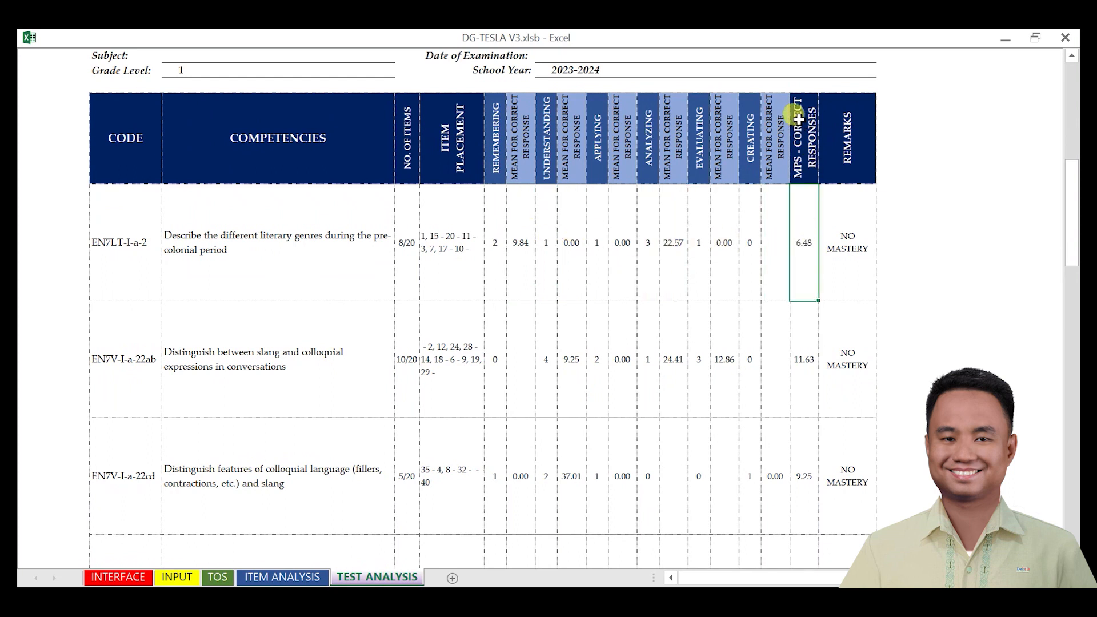
{"action": "left_click", "coordinate": [832, 254]}
{"action": "scroll", "coordinate": [823, 350], "scroll_direction": "down", "scroll_amount": 3}
{"action": "scroll", "coordinate": [827, 353], "scroll_direction": "up", "scroll_amount": 5}
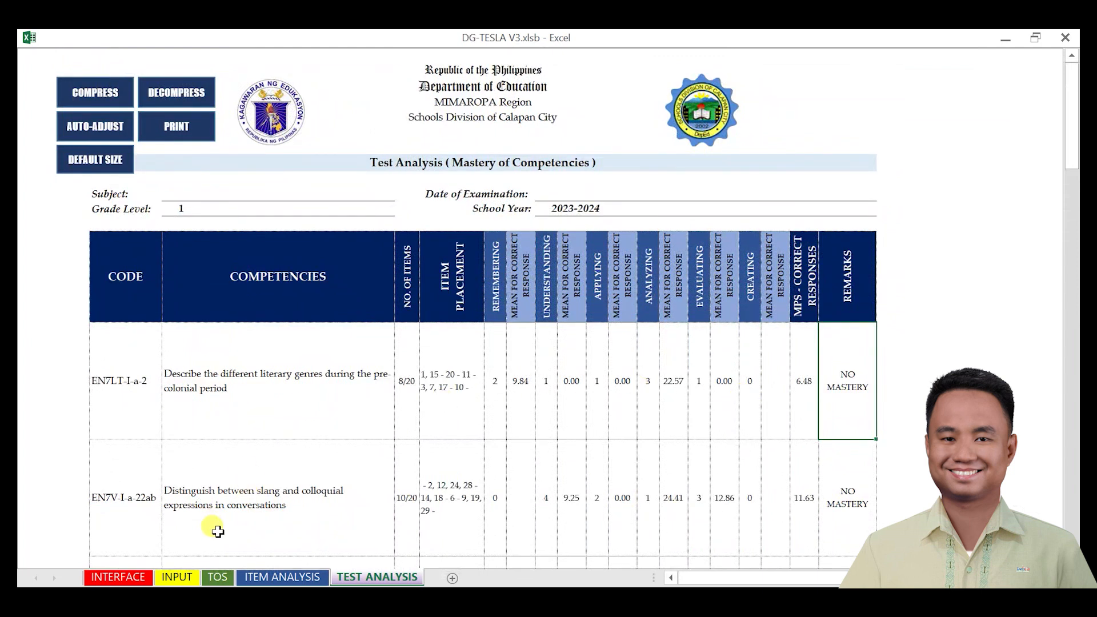
Step: Revisit the INPUT and INTERFACE sheets and the Table of Specifications to find where the TESLA form can be launched
{"action": "left_click", "coordinate": [181, 578]}
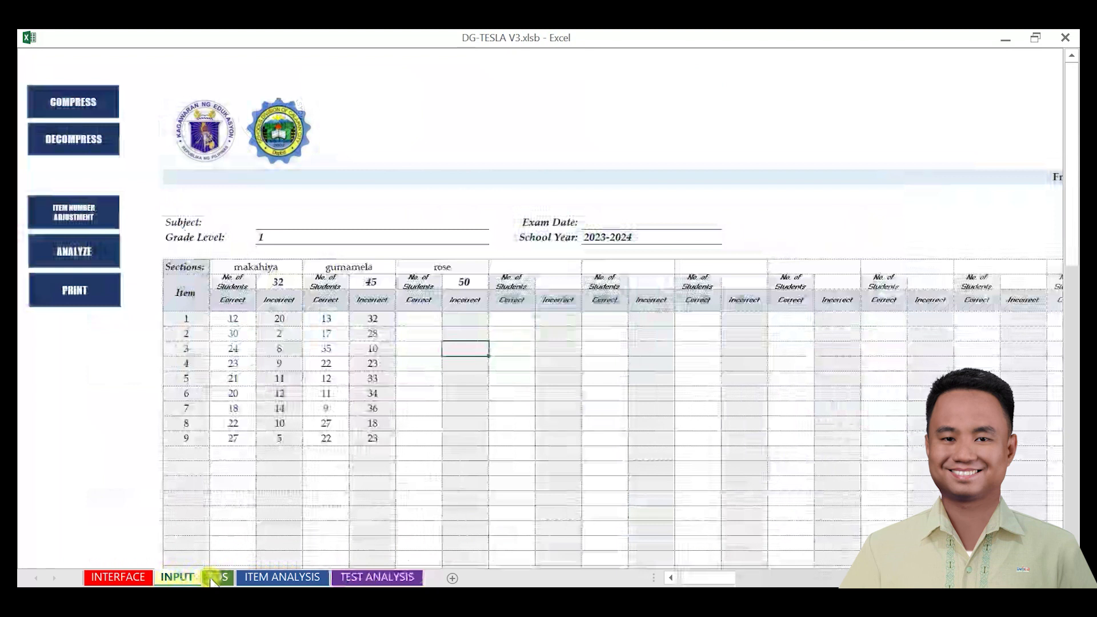
{"action": "left_click", "coordinate": [214, 578]}
{"action": "left_click", "coordinate": [123, 578]}
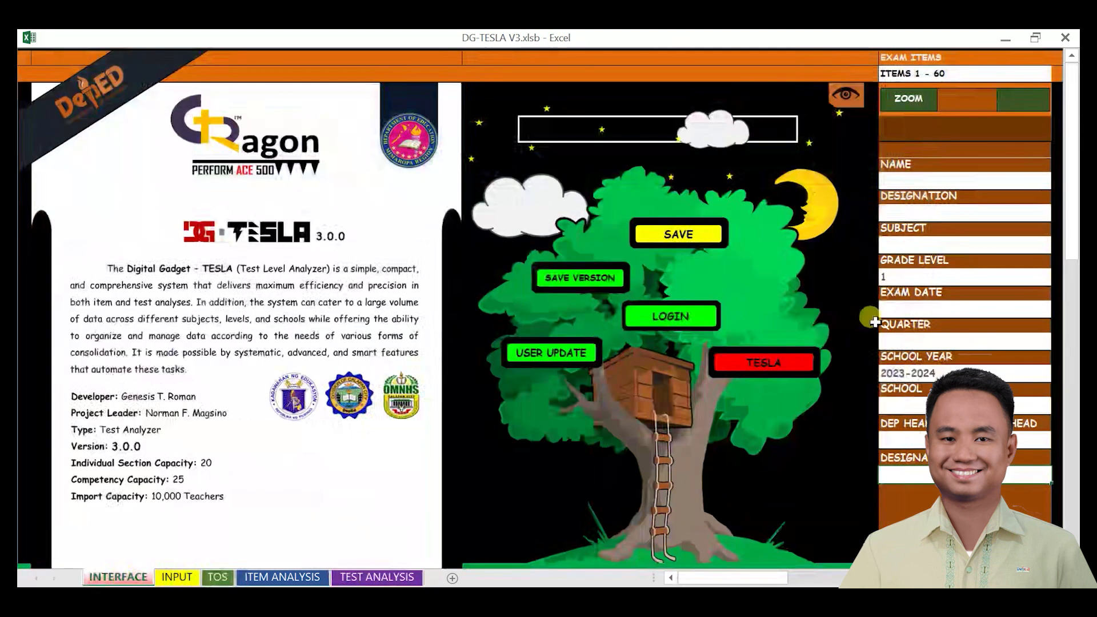
{"action": "left_click", "coordinate": [772, 369]}
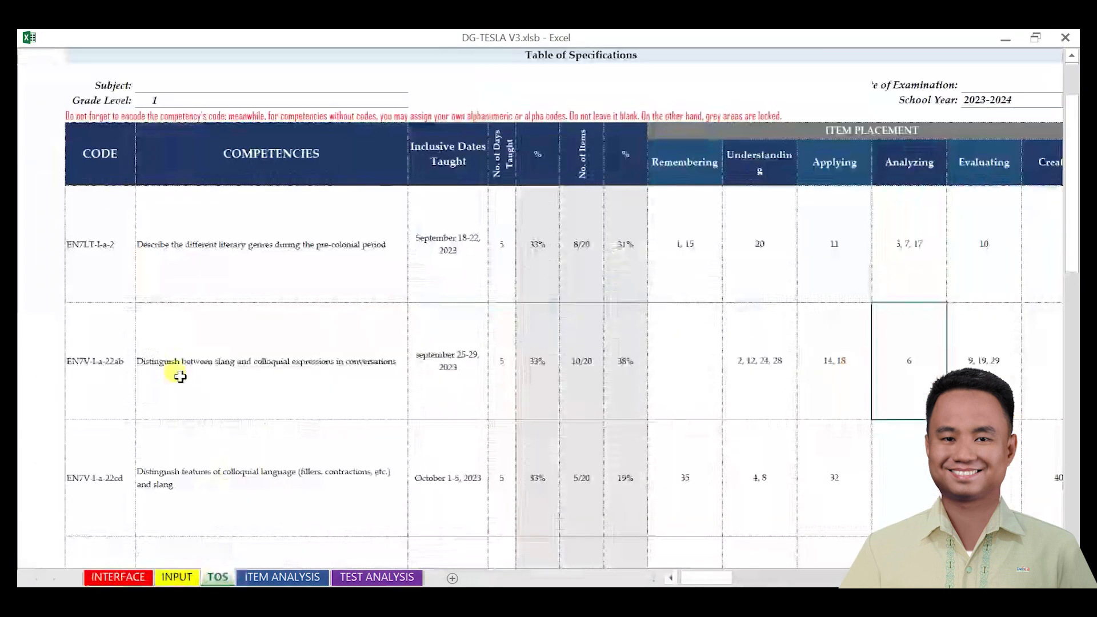
{"action": "scroll", "coordinate": [120, 229], "scroll_direction": "up", "scroll_amount": 2}
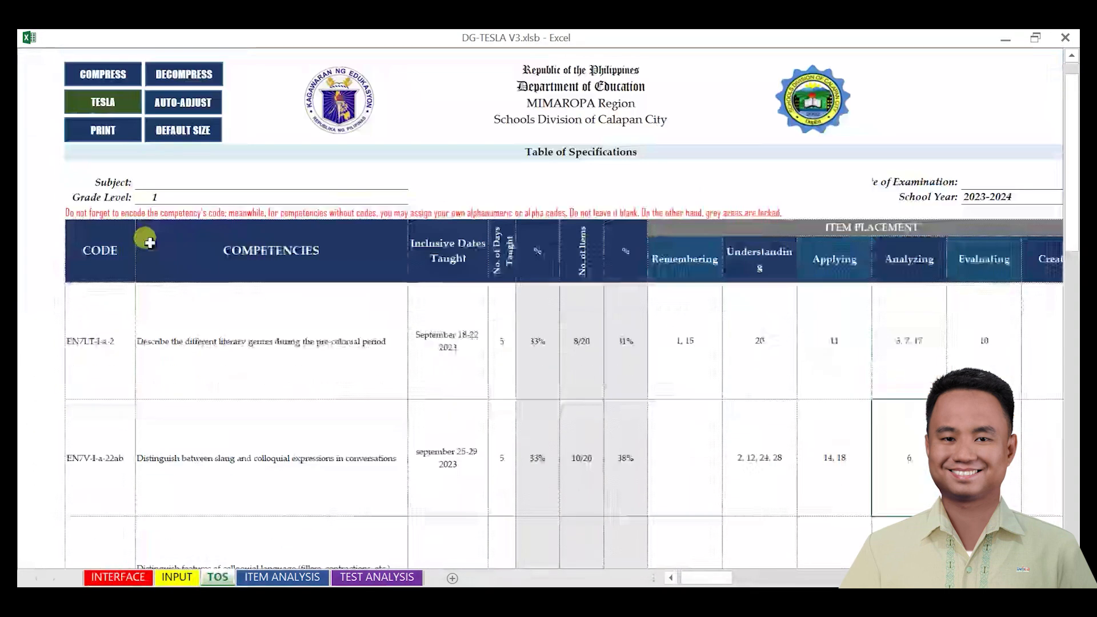
{"action": "left_click", "coordinate": [105, 102]}
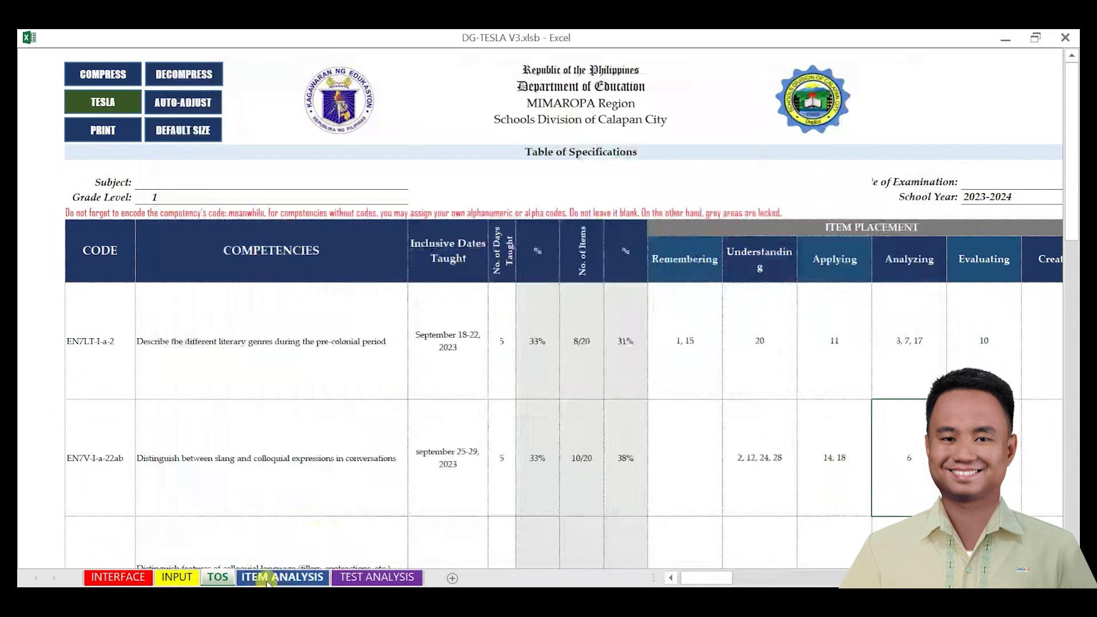
Step: Open the DG-TESLA form from the ITEM ANALYSIS sheet and close it again
{"action": "left_click", "coordinate": [268, 578]}
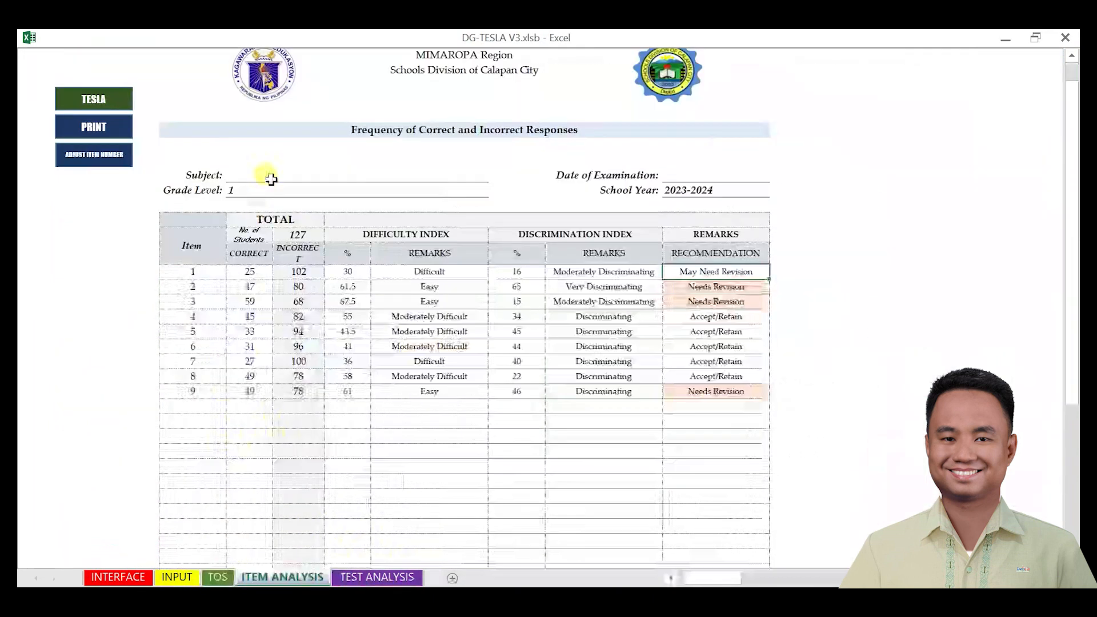
{"action": "scroll", "coordinate": [172, 143], "scroll_direction": "up", "scroll_amount": 1}
{"action": "left_click", "coordinate": [91, 145]}
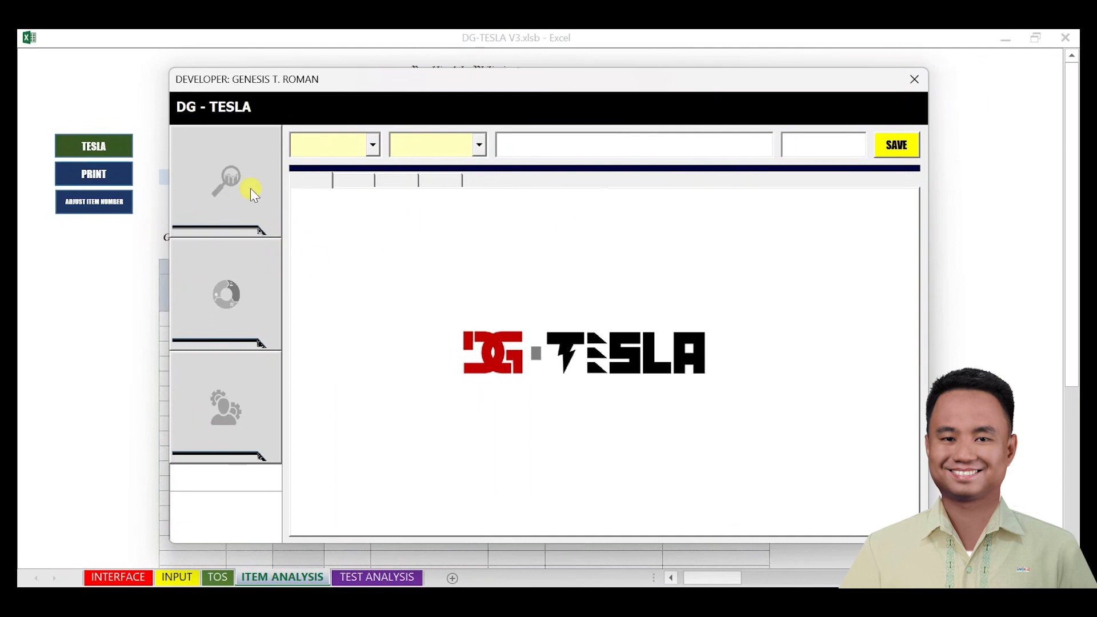
{"action": "left_click", "coordinate": [914, 78]}
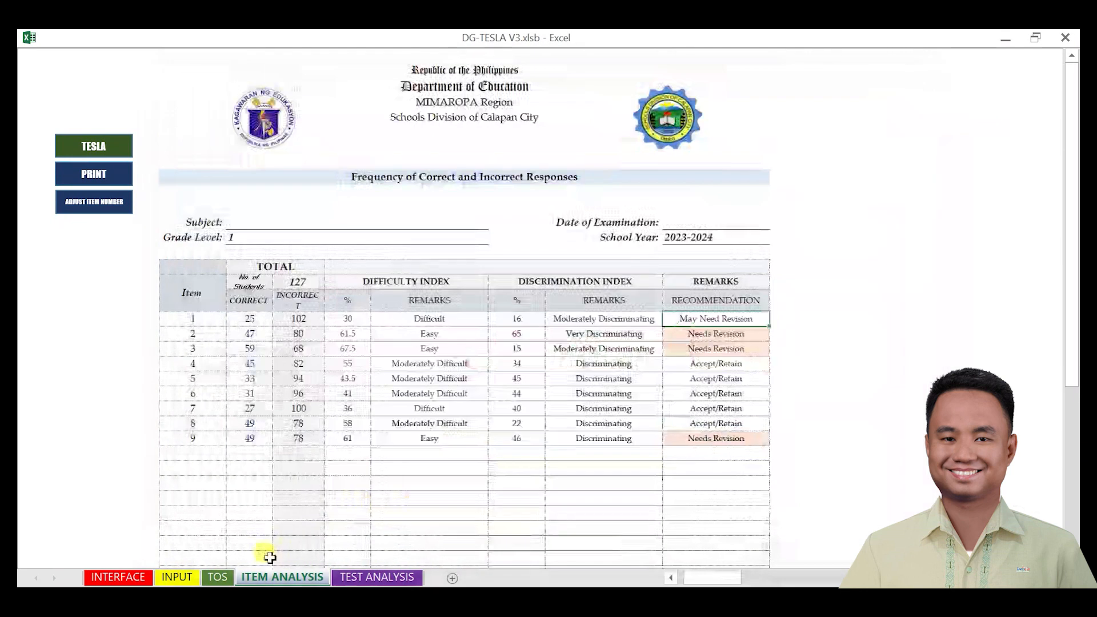
Step: Open the DG-TESLA form from the TOS sheet and display its competency status summary for COMPETENCY 1 - 5
{"action": "left_click", "coordinate": [218, 577]}
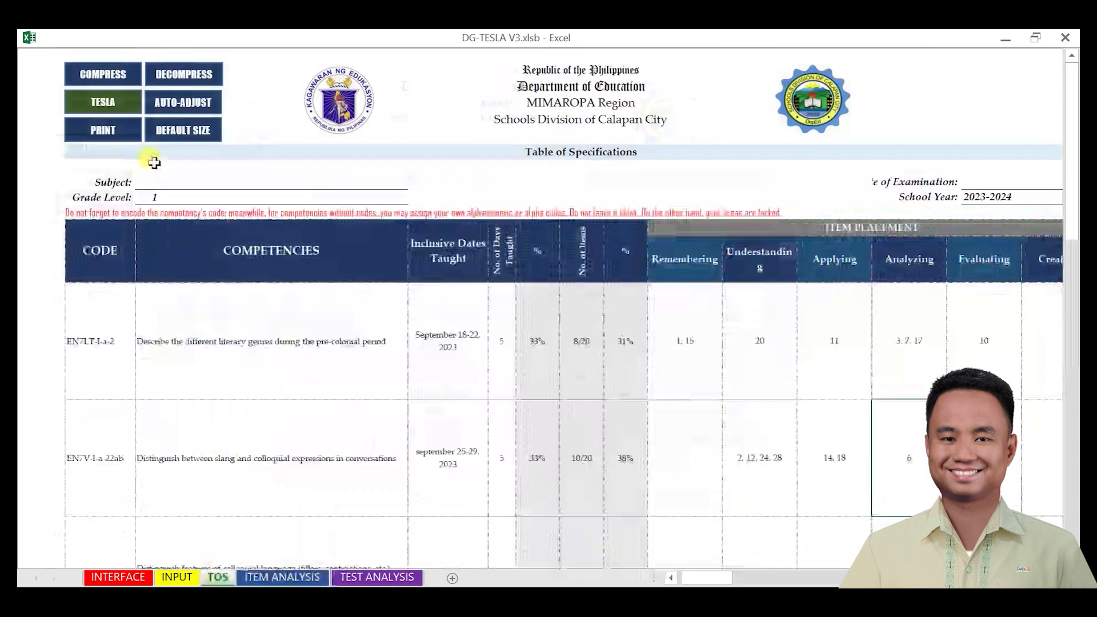
{"action": "left_click", "coordinate": [103, 102]}
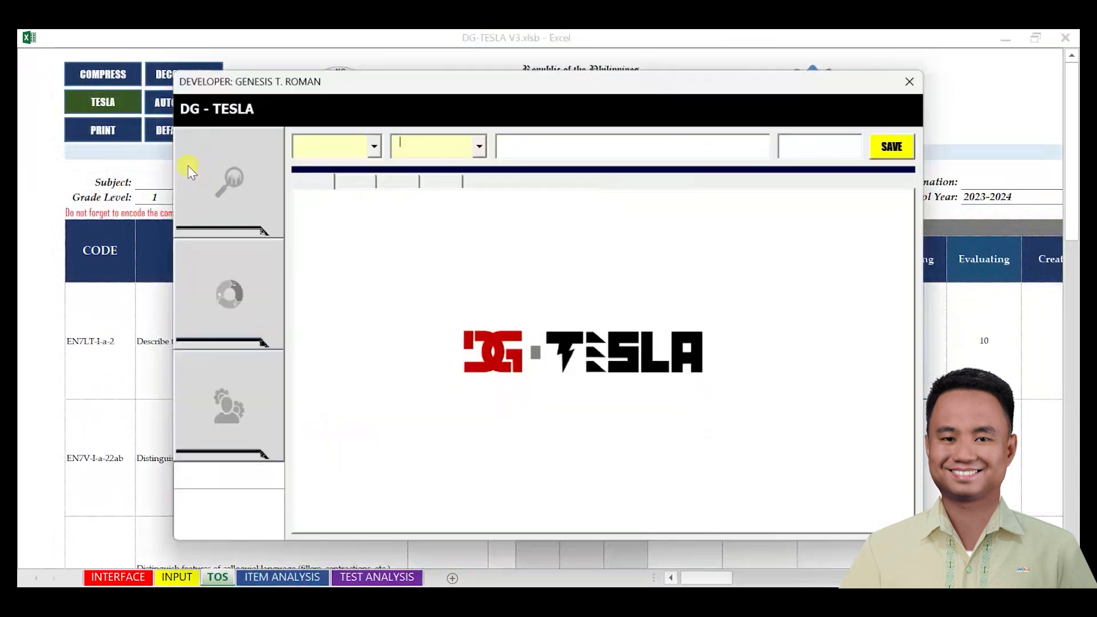
{"action": "left_click", "coordinate": [224, 179]}
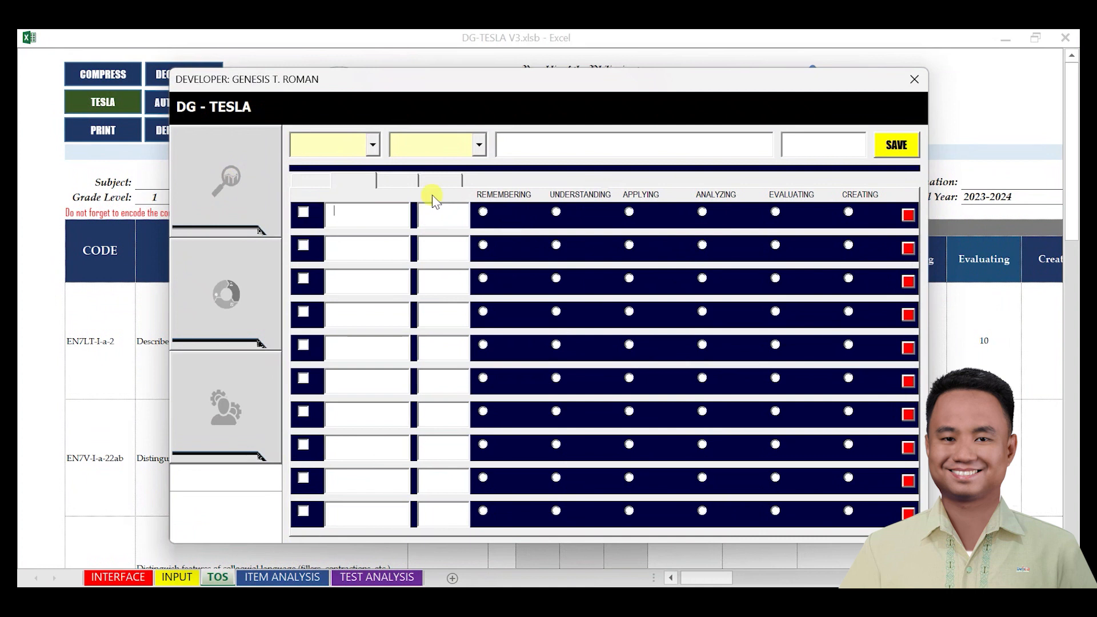
{"action": "left_click", "coordinate": [220, 298]}
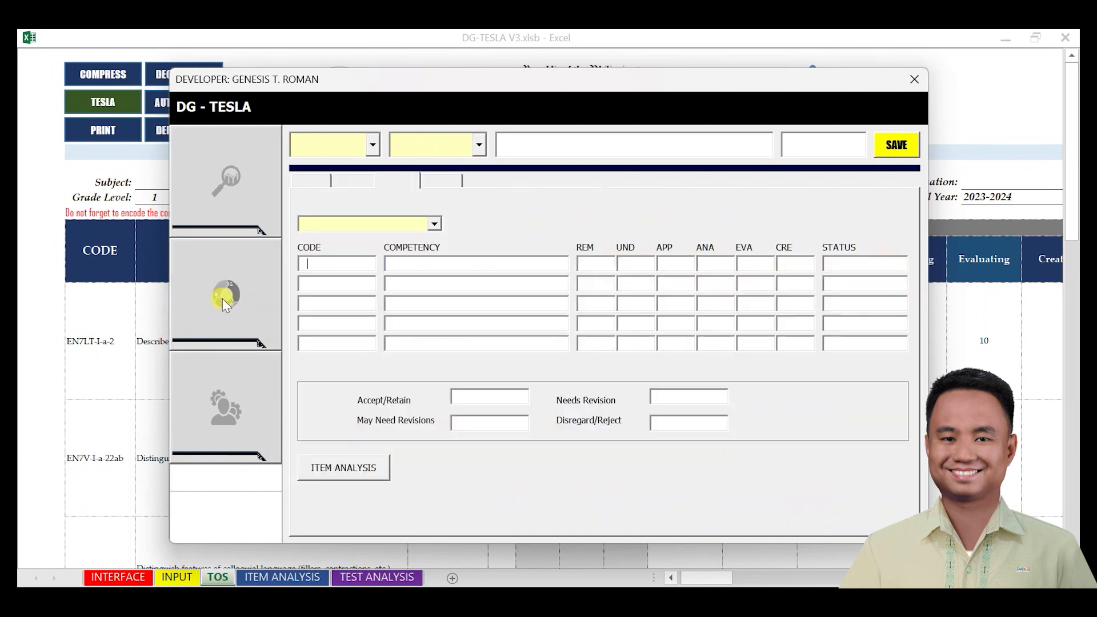
{"action": "left_click", "coordinate": [435, 224]}
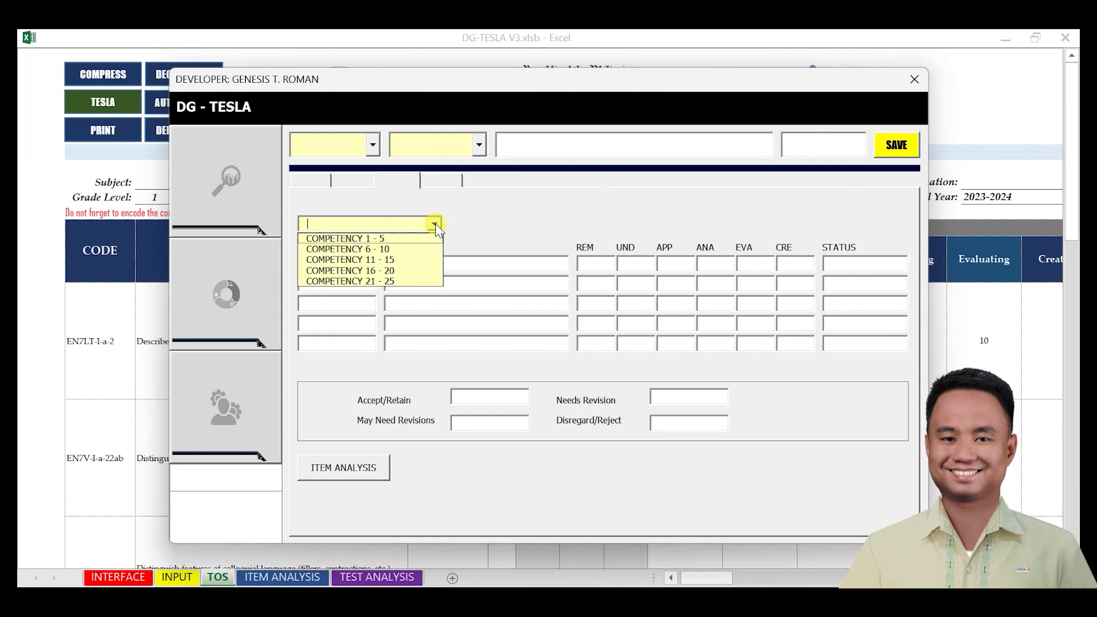
{"action": "left_click", "coordinate": [386, 239]}
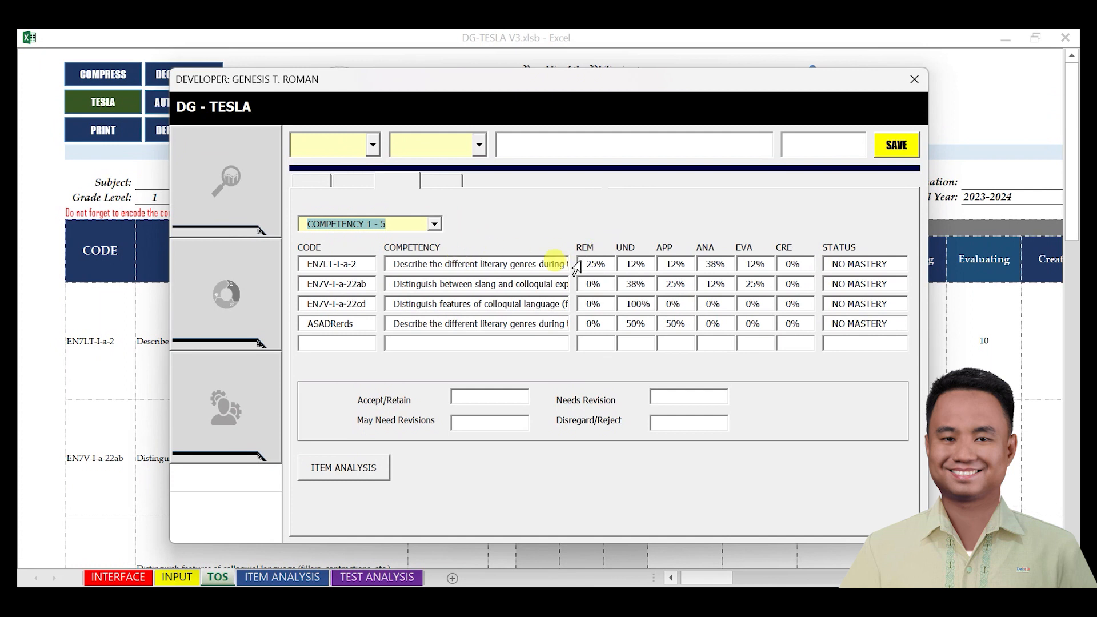
Step: Examine the percentages for EN7LT-I-a-2 across the cognitive levels from REM to CRE in the competency summary
{"action": "left_click", "coordinate": [343, 264]}
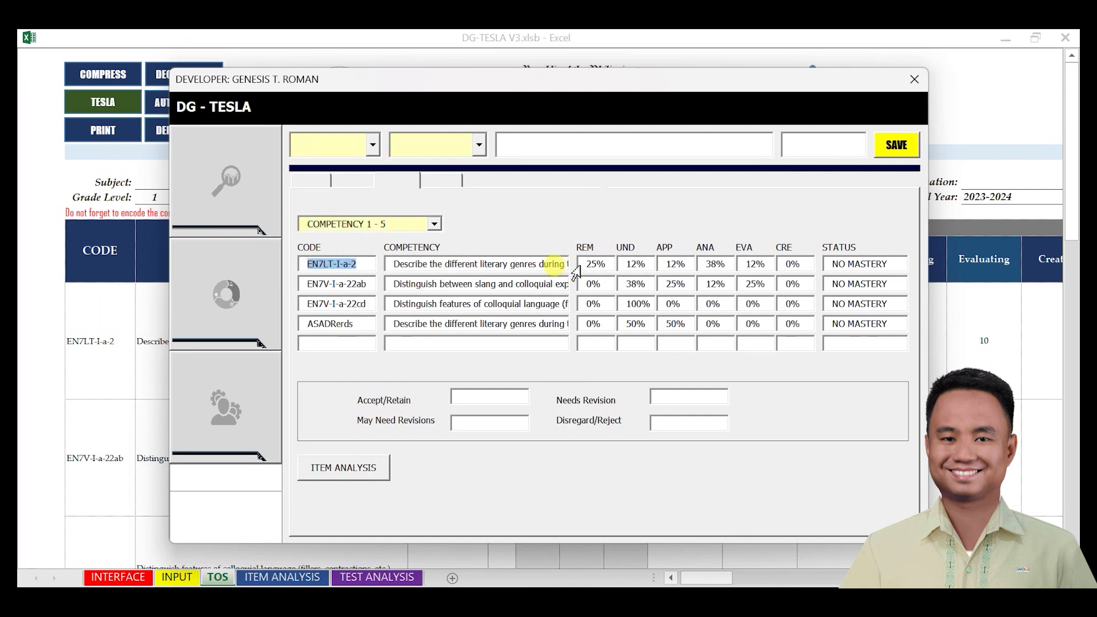
{"action": "left_click", "coordinate": [586, 264]}
{"action": "left_click", "coordinate": [598, 265]}
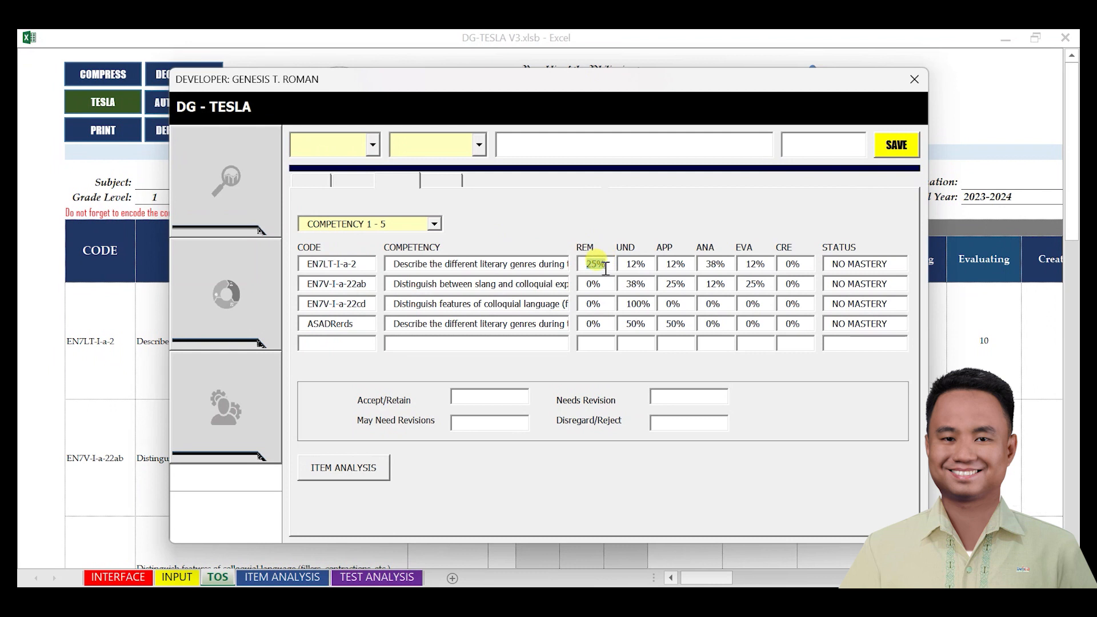
{"action": "left_click", "coordinate": [647, 267]}
{"action": "left_click", "coordinate": [674, 264]}
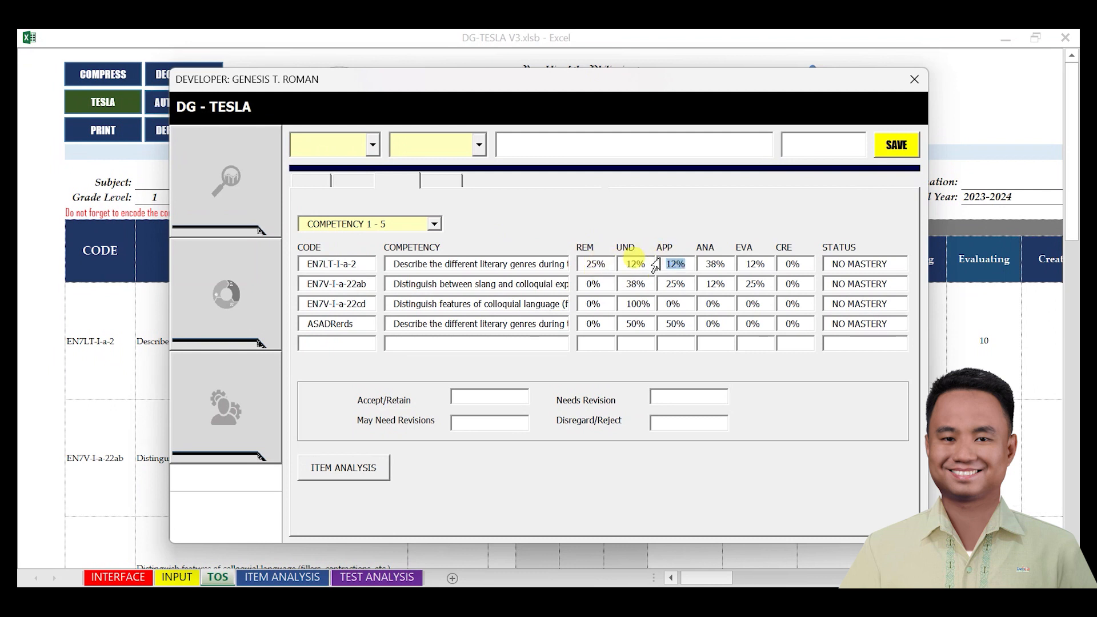
{"action": "left_click", "coordinate": [711, 263]}
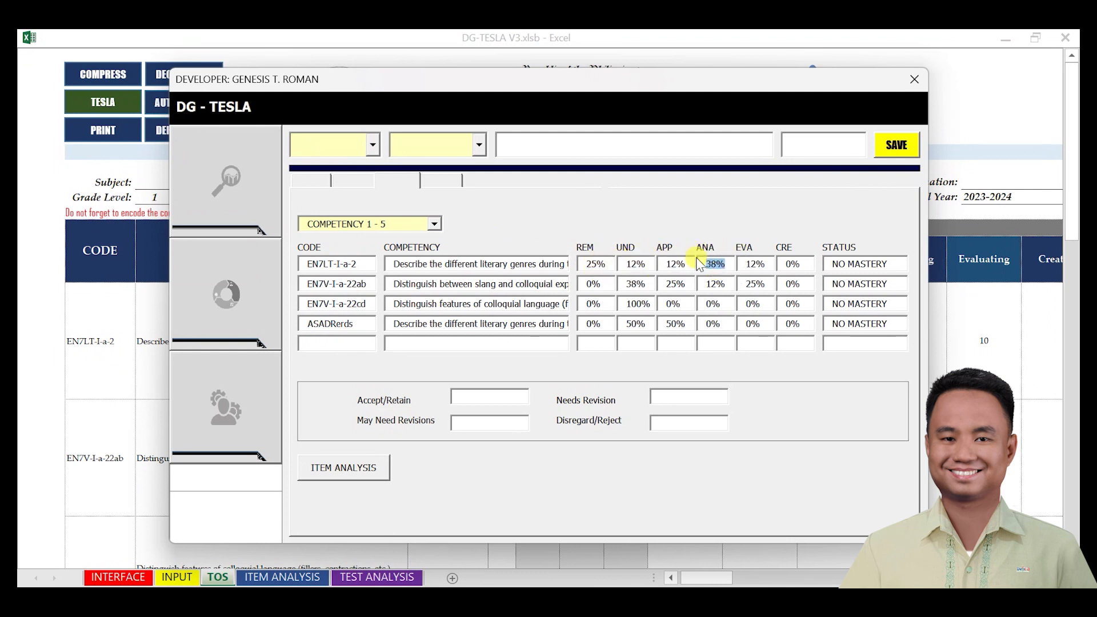
{"action": "left_click", "coordinate": [763, 265]}
{"action": "left_click", "coordinate": [794, 265]}
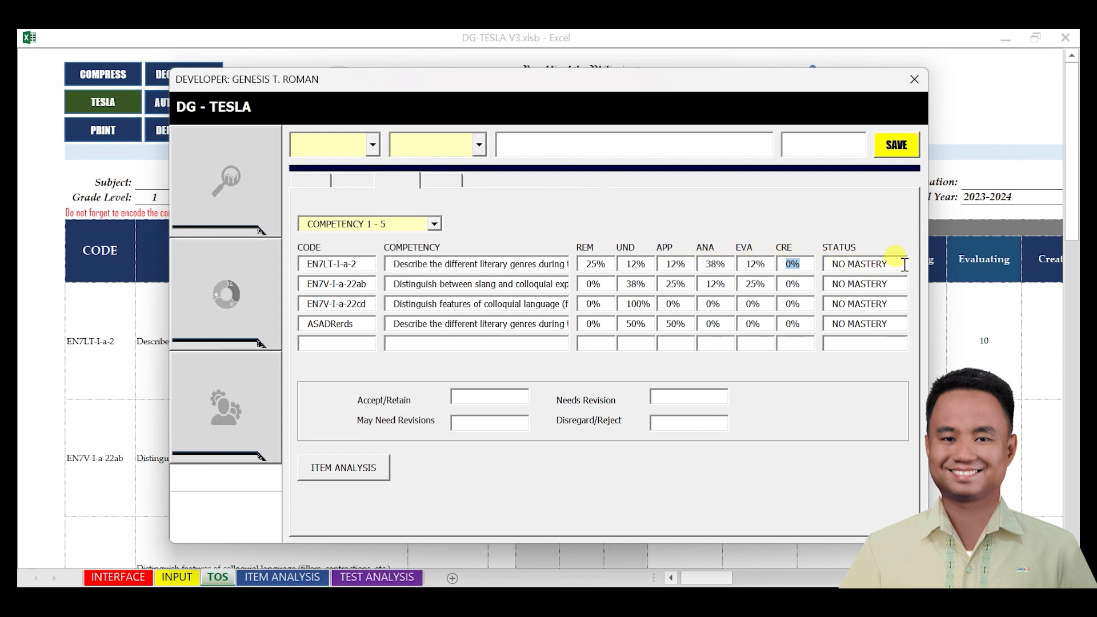
Step: Load the item analysis summary in the form and examine the Accept/Retain, May Need Revisions, Needs Revision and Disregard/Reject counts
{"action": "left_click", "coordinate": [833, 262]}
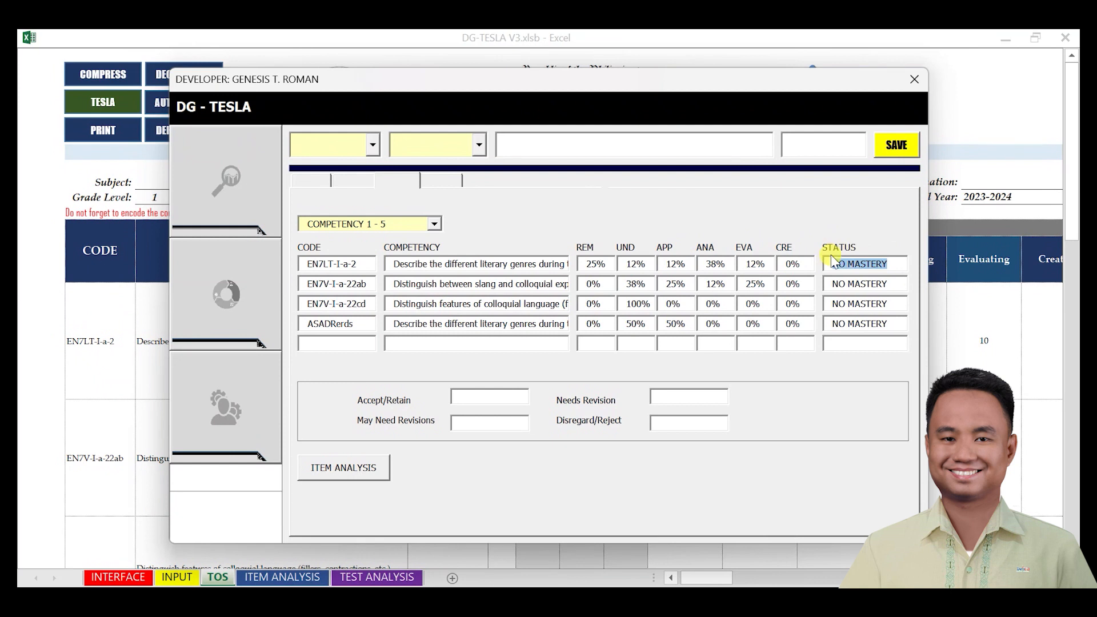
{"action": "left_click", "coordinate": [344, 474]}
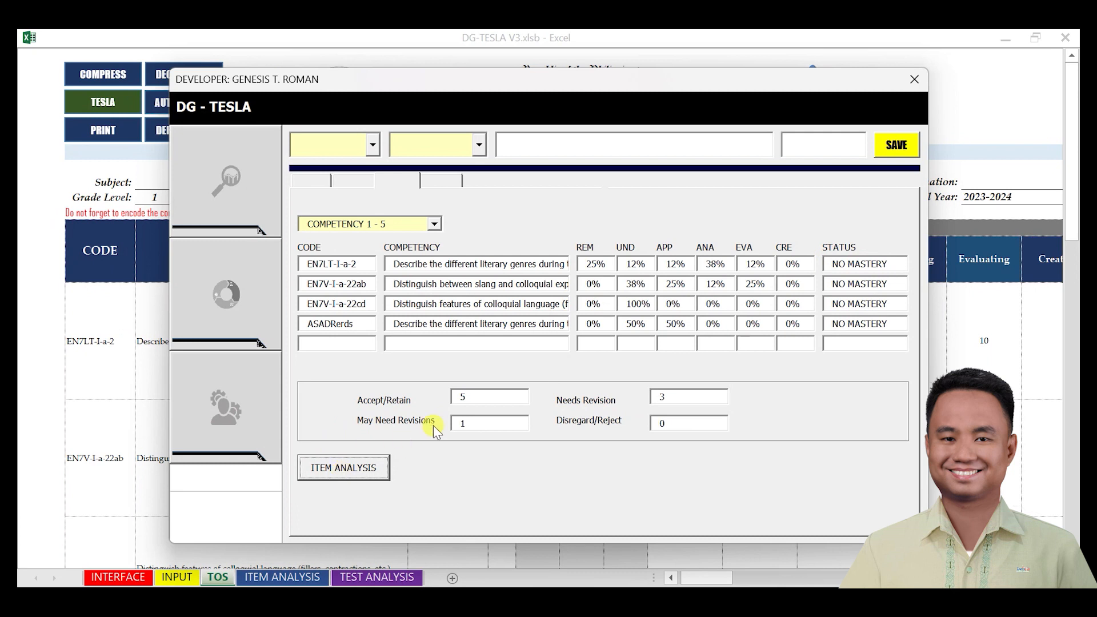
{"action": "double_click", "coordinate": [465, 397]}
{"action": "double_click", "coordinate": [483, 422]}
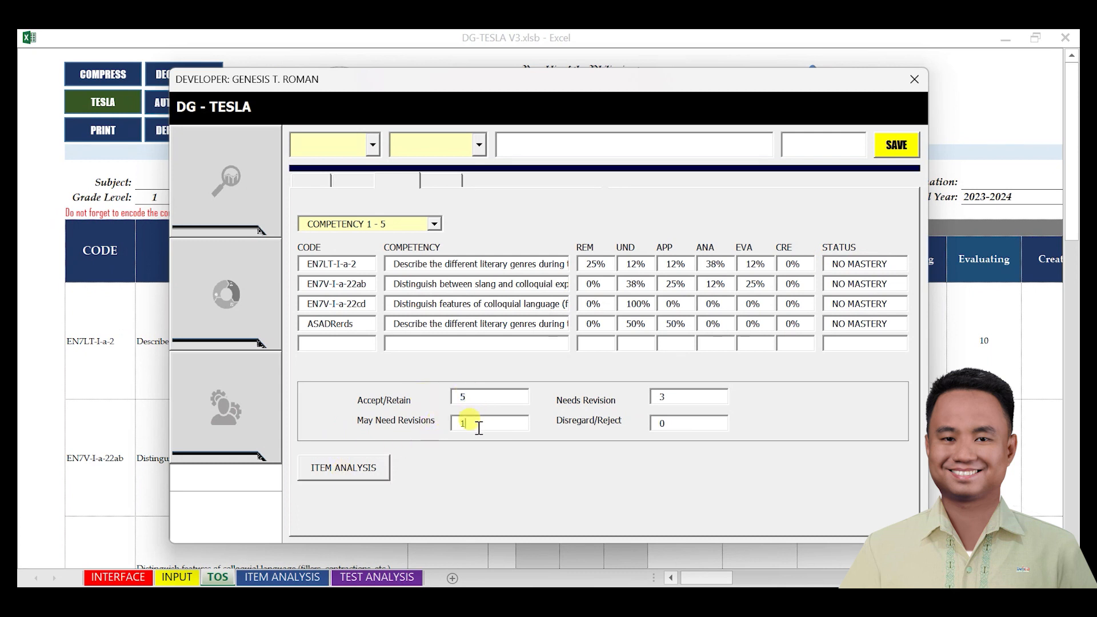
{"action": "double_click", "coordinate": [691, 400]}
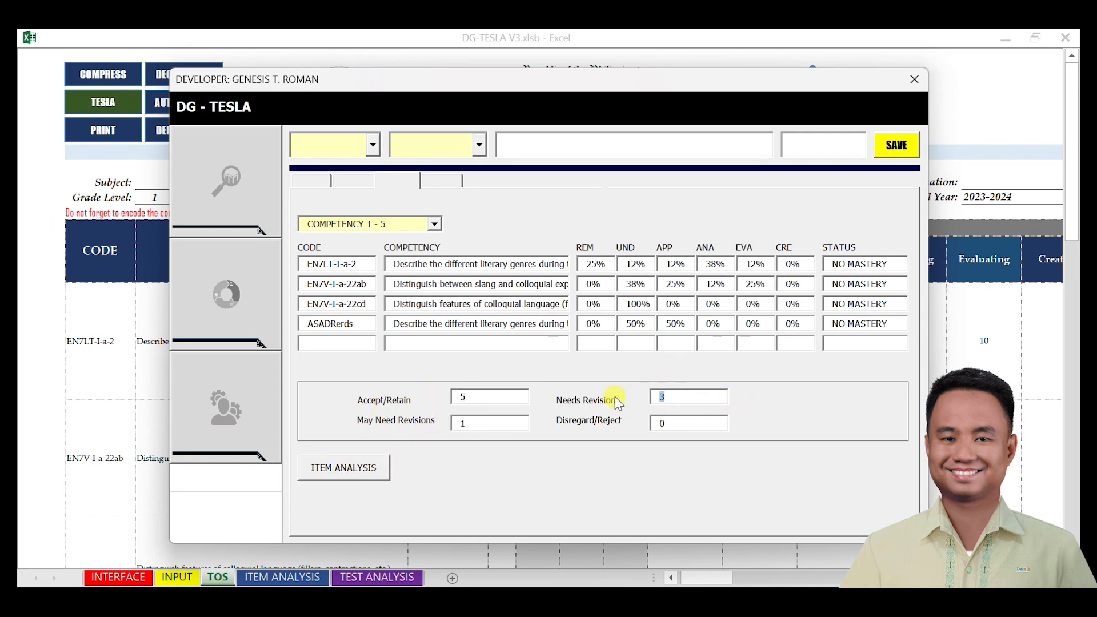
{"action": "double_click", "coordinate": [672, 427]}
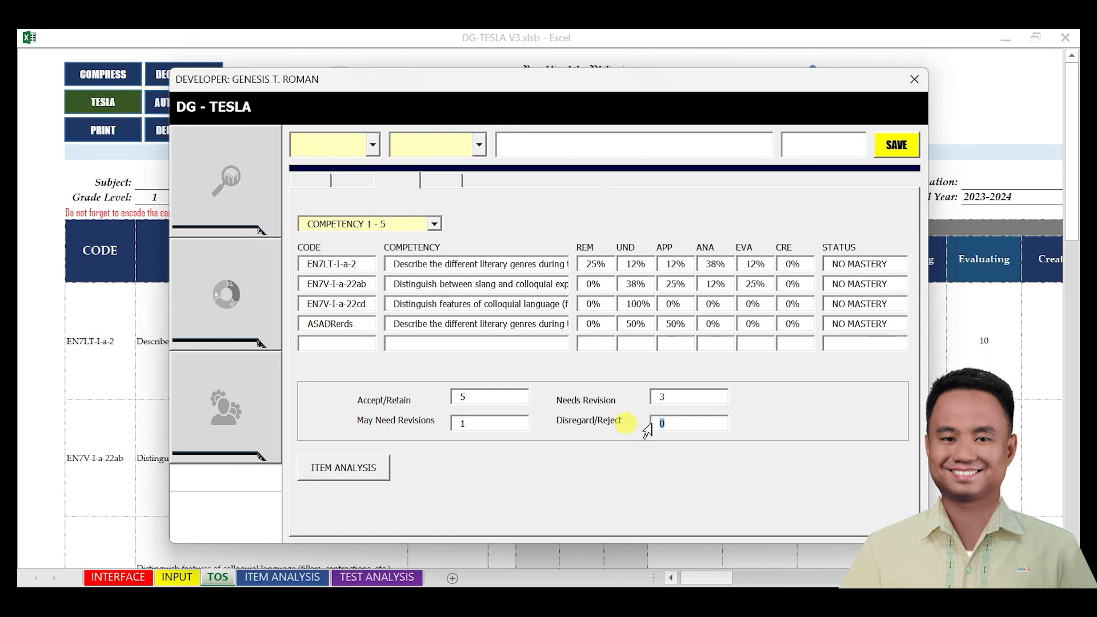
{"action": "double_click", "coordinate": [490, 397]}
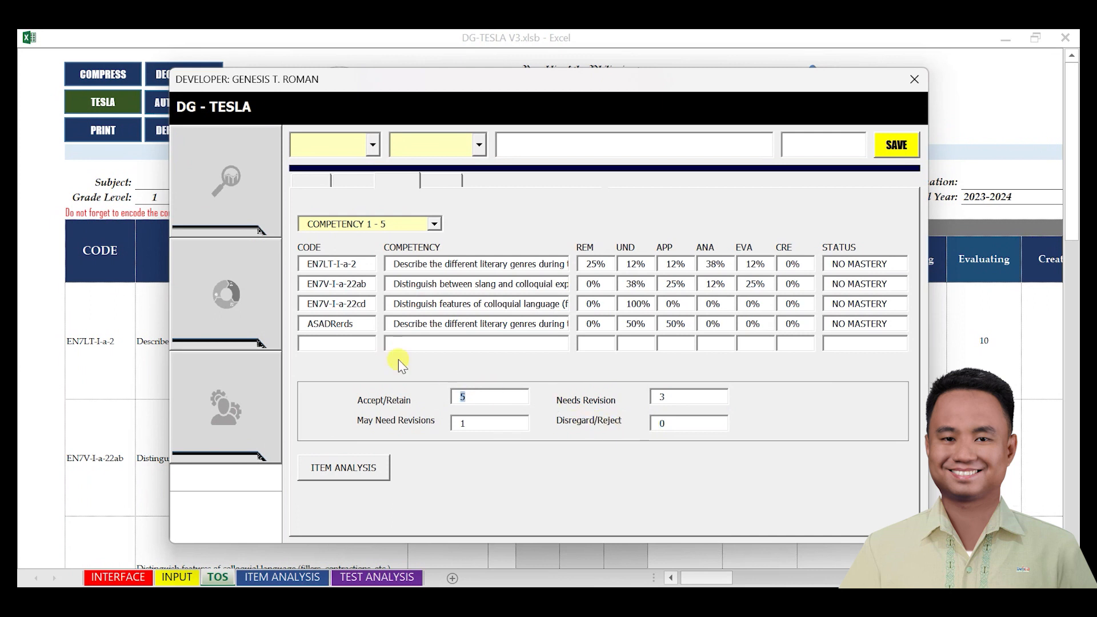
{"action": "double_click", "coordinate": [488, 423]}
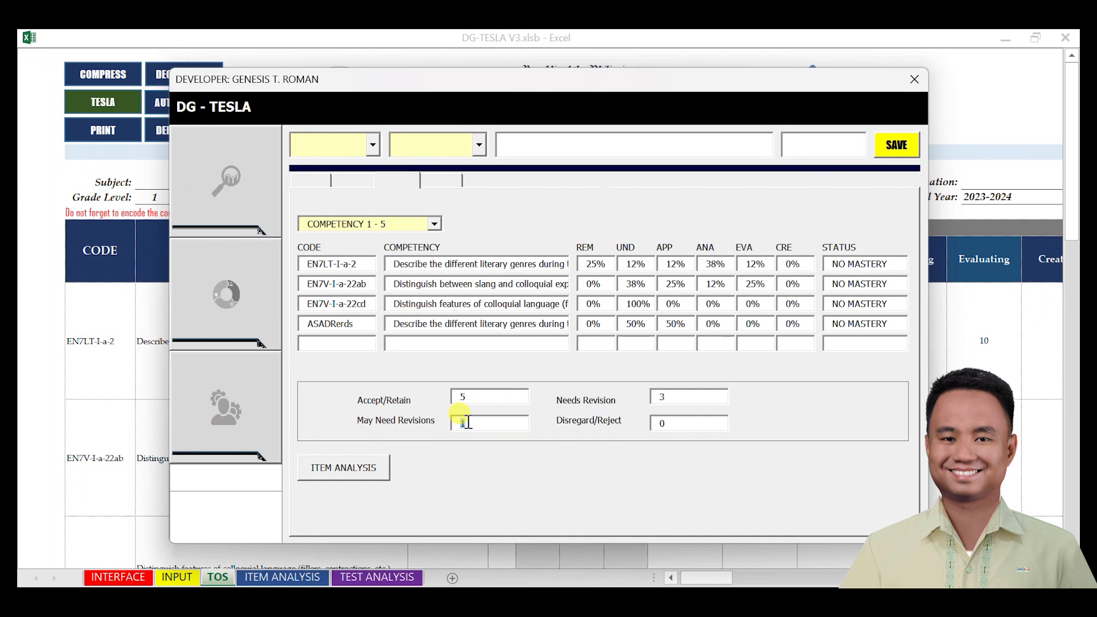
{"action": "left_click", "coordinate": [675, 396]}
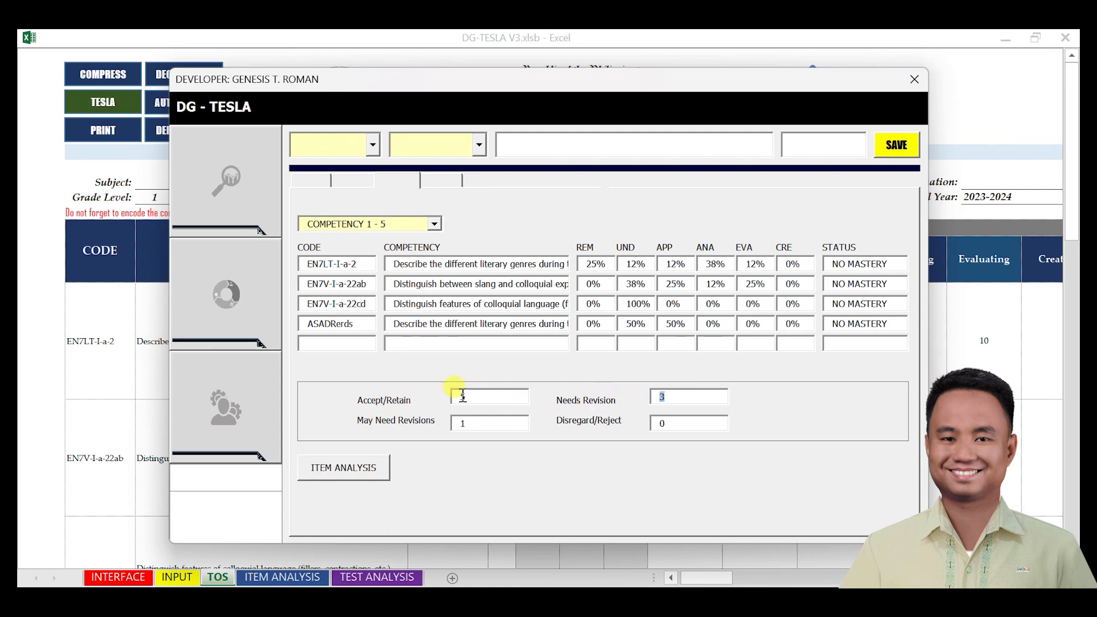
{"action": "double_click", "coordinate": [669, 423]}
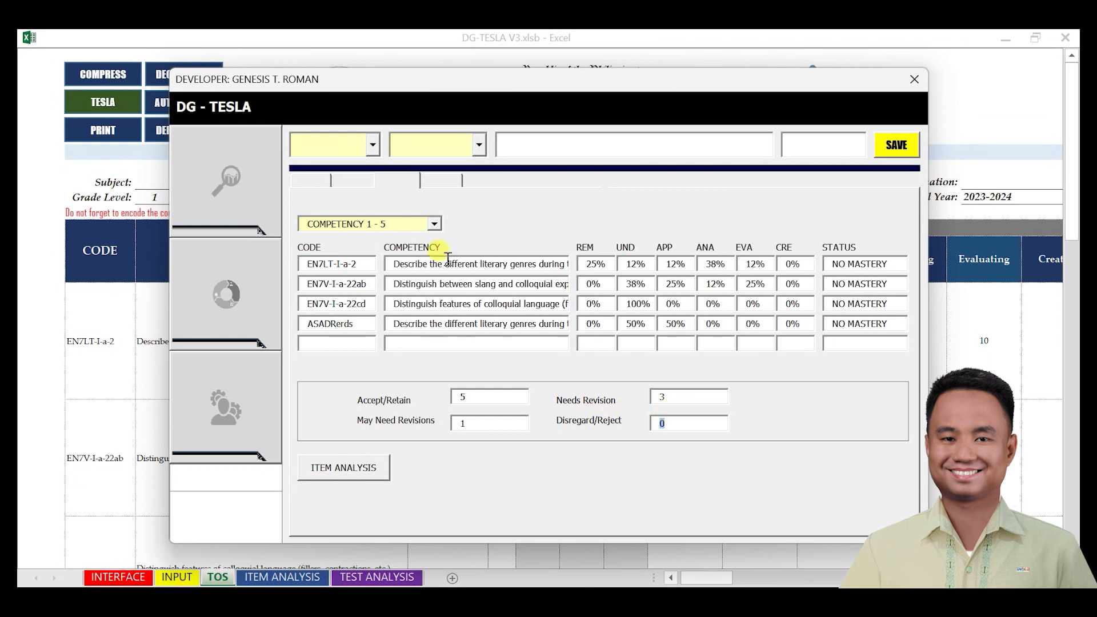
Step: Browse the competency summaries for groups 6 - 10, 11 - 15, 16 - 20 and 21 - 25, and close the DG-TESLA form
{"action": "left_click", "coordinate": [435, 225]}
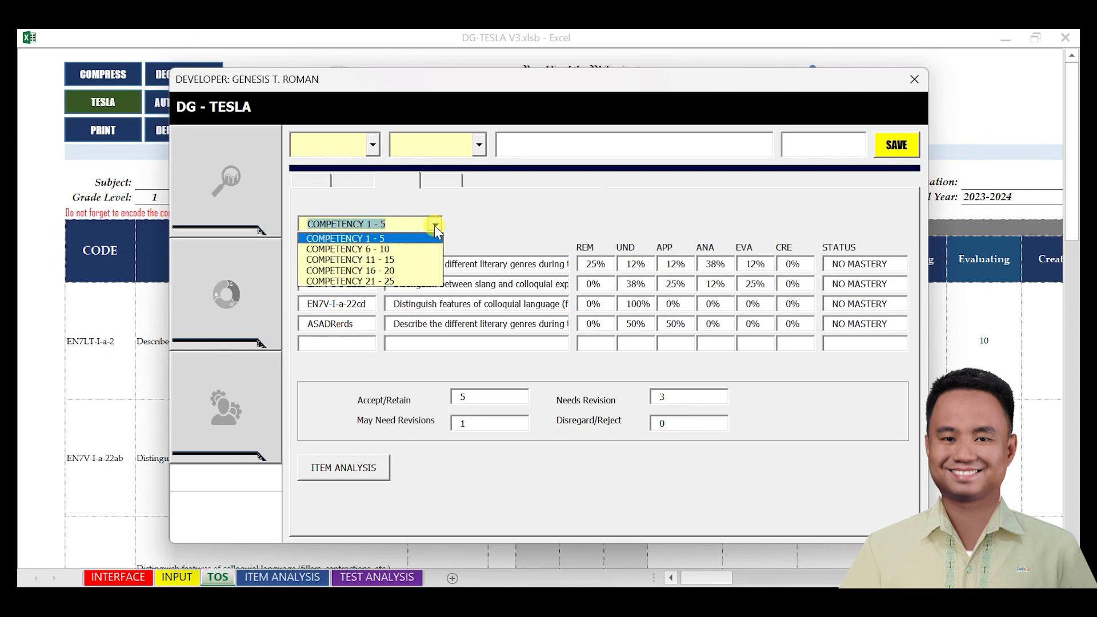
{"action": "left_click", "coordinate": [382, 244]}
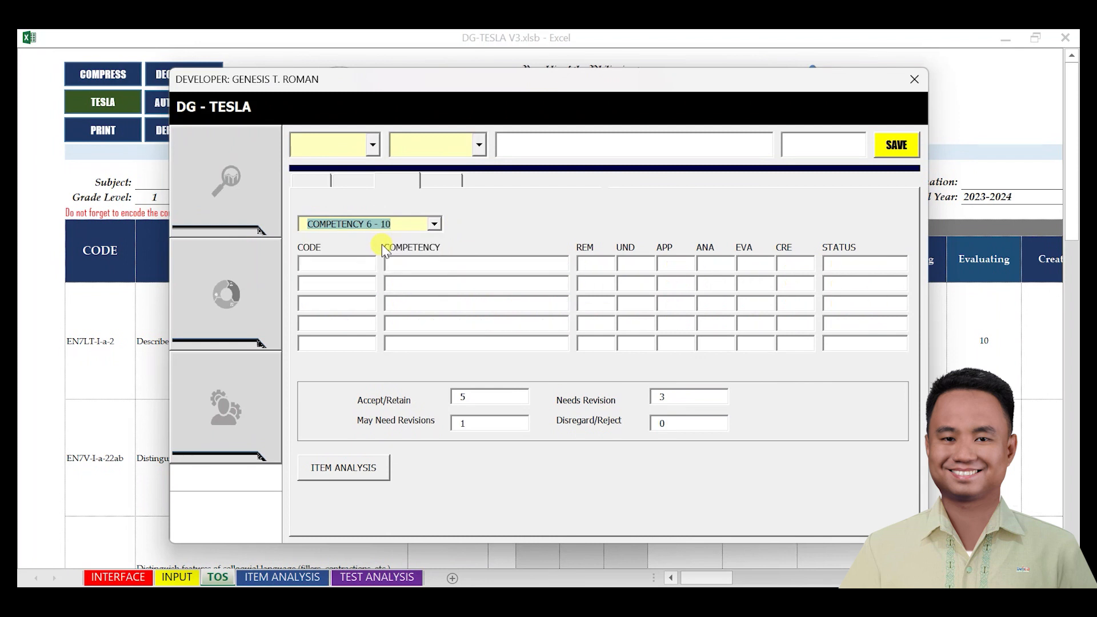
{"action": "left_click", "coordinate": [435, 224]}
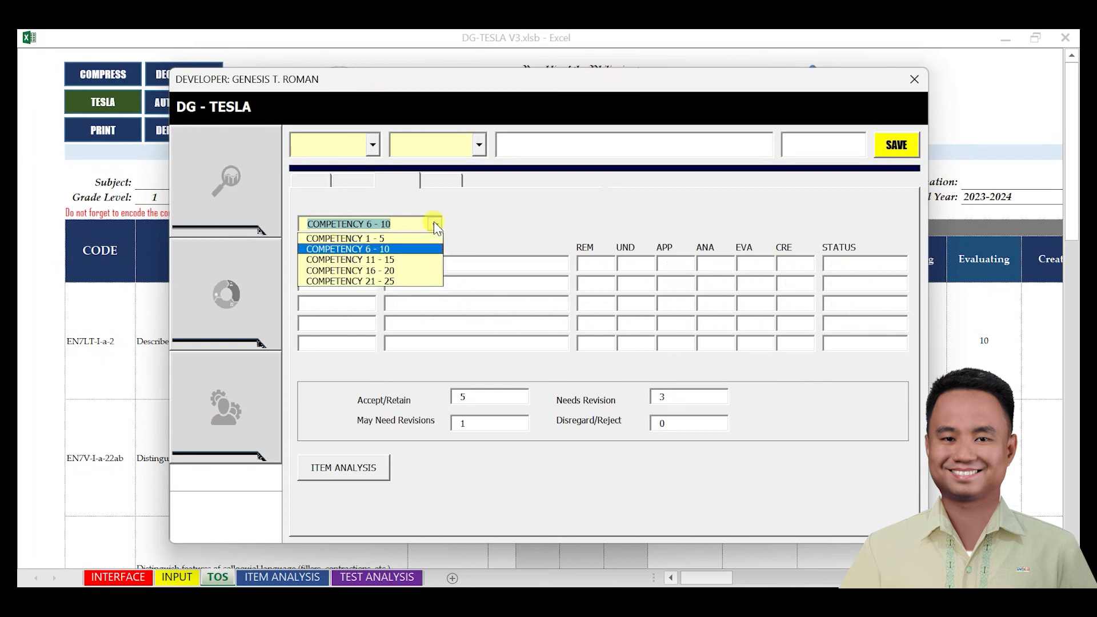
{"action": "left_click", "coordinate": [393, 261]}
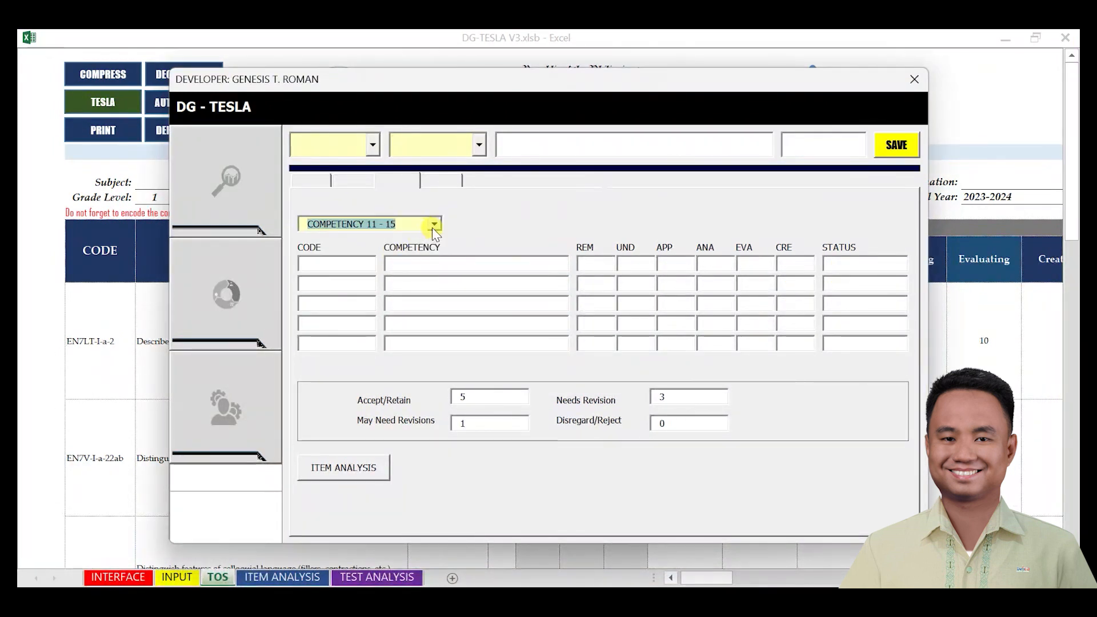
{"action": "left_click", "coordinate": [433, 226]}
{"action": "left_click", "coordinate": [360, 271]}
{"action": "left_click", "coordinate": [410, 224]}
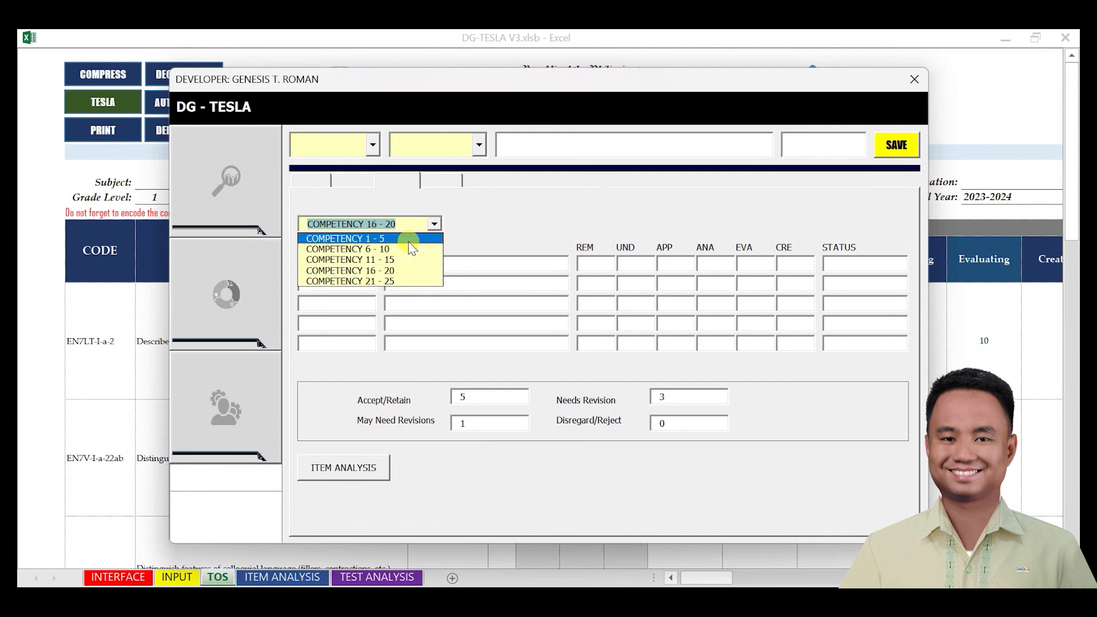
{"action": "left_click", "coordinate": [378, 282]}
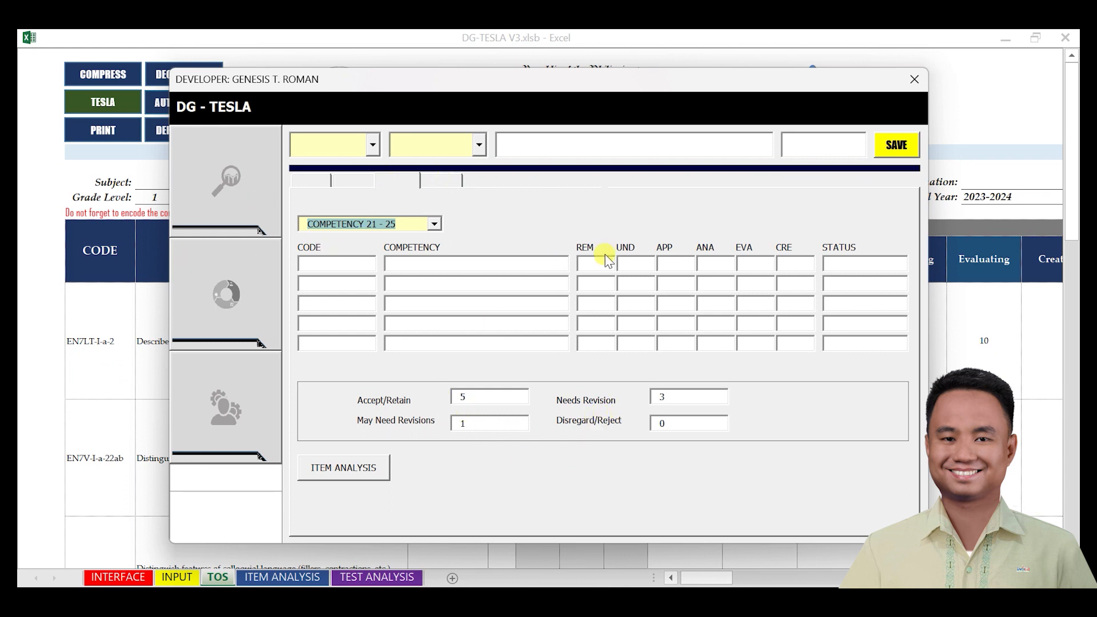
{"action": "left_click", "coordinate": [915, 79]}
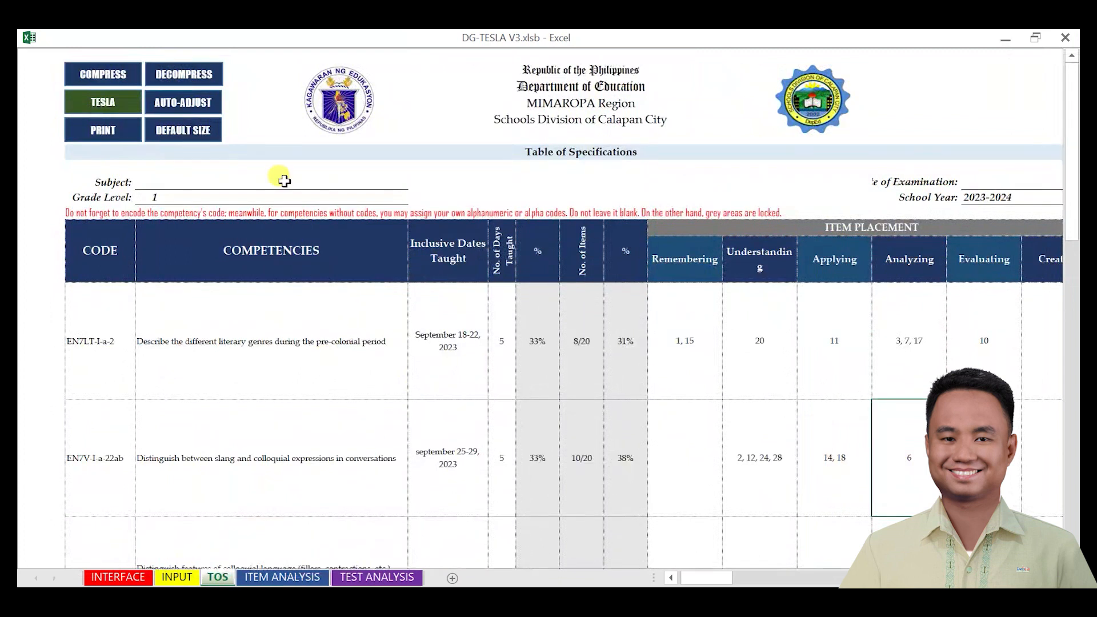
Step: Auto-adjust the row heights in the Table of Specifications and compress it to hide the unused rows
{"action": "left_click", "coordinate": [191, 109]}
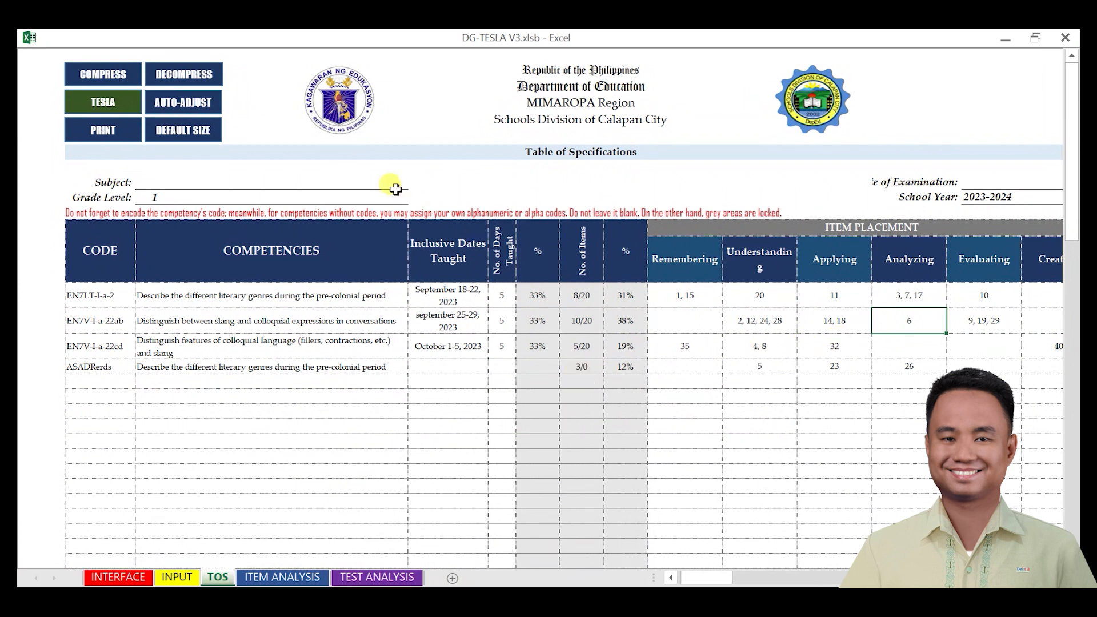
{"action": "left_click", "coordinate": [114, 78]}
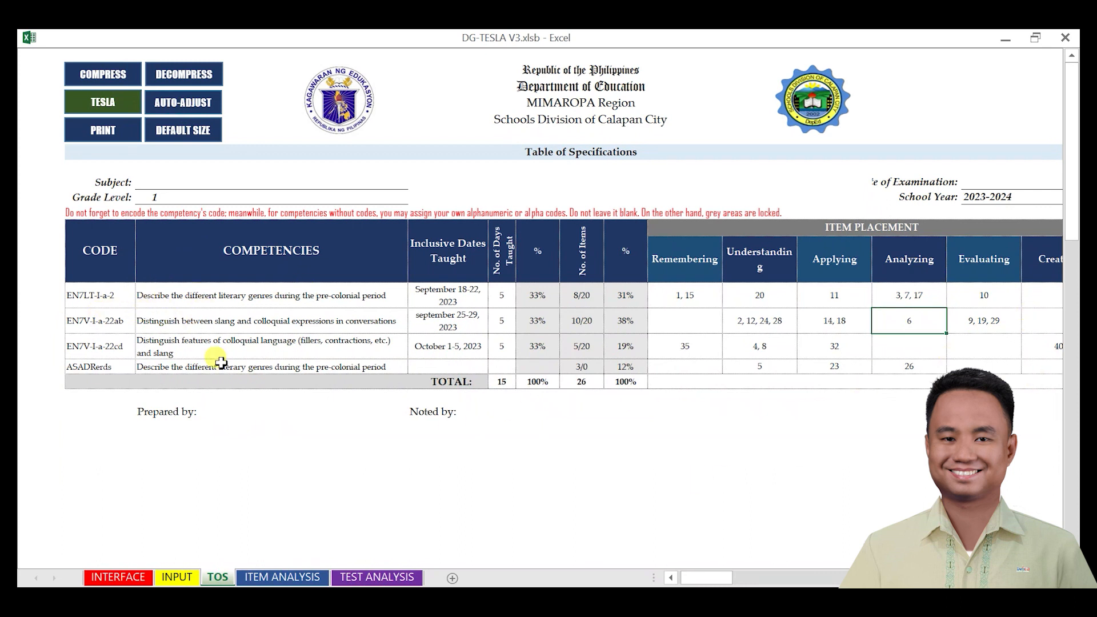
{"action": "scroll", "coordinate": [223, 437], "scroll_direction": "down", "scroll_amount": 3}
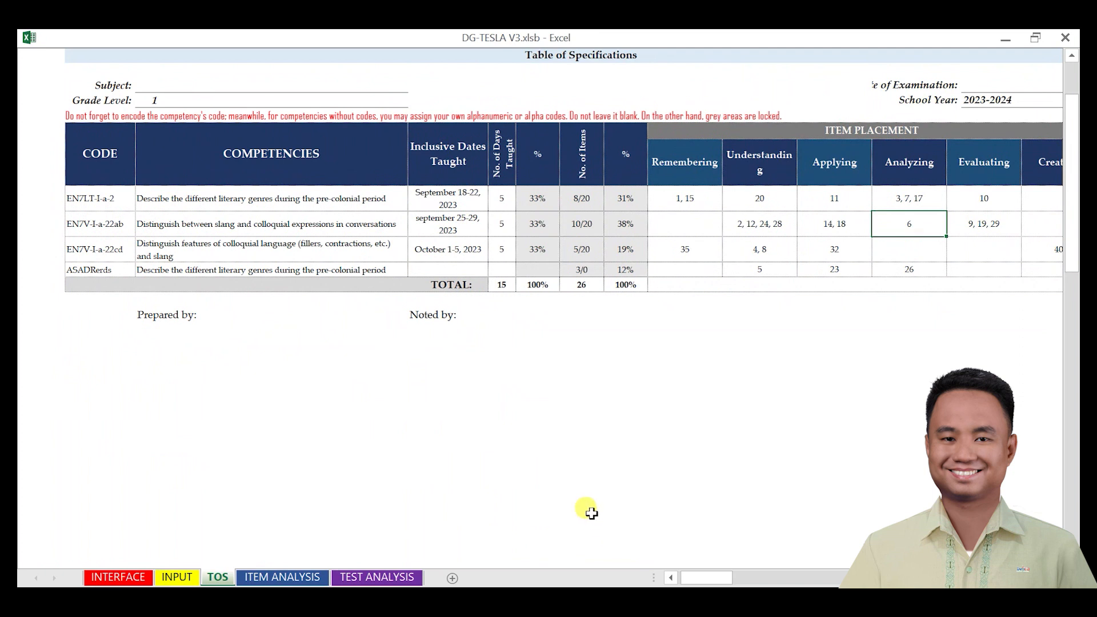
{"action": "scroll", "coordinate": [594, 510], "scroll_direction": "up", "scroll_amount": 2}
{"action": "scroll", "coordinate": [689, 510], "scroll_direction": "up", "scroll_amount": 2}
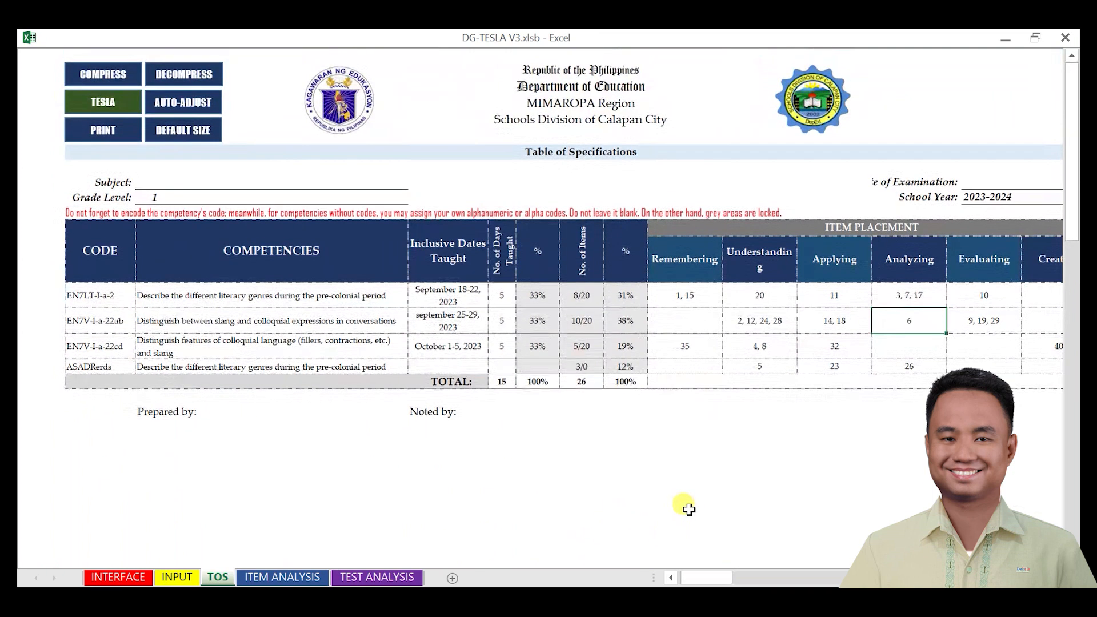
Step: Look over the print controls on the INPUT and ITEM ANALYSIS sheets
{"action": "left_click", "coordinate": [185, 574]}
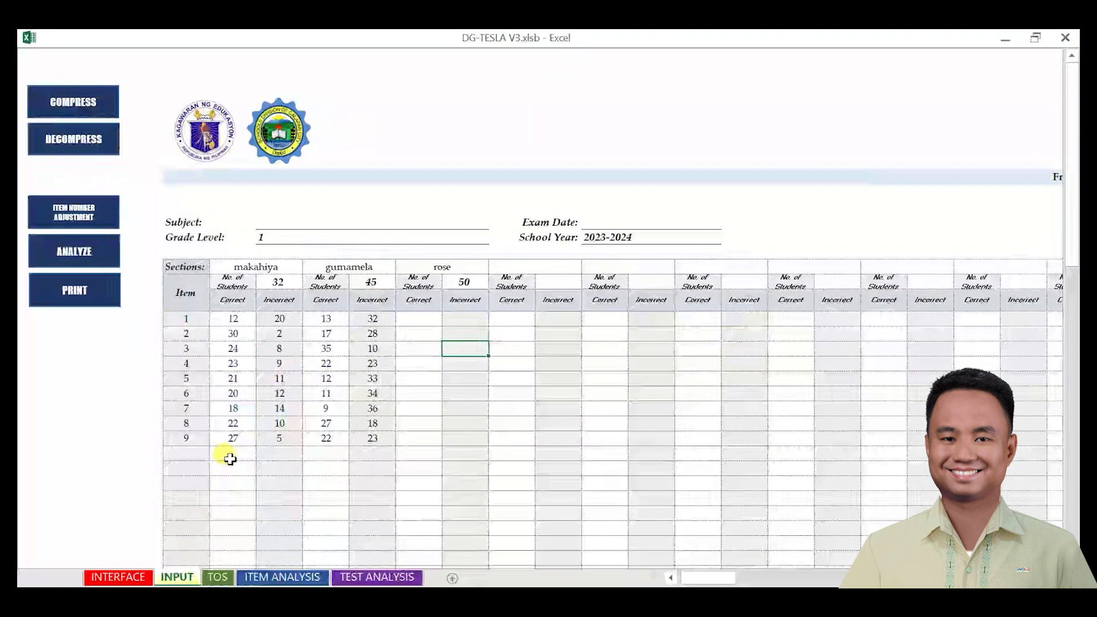
{"action": "left_click", "coordinate": [68, 298]}
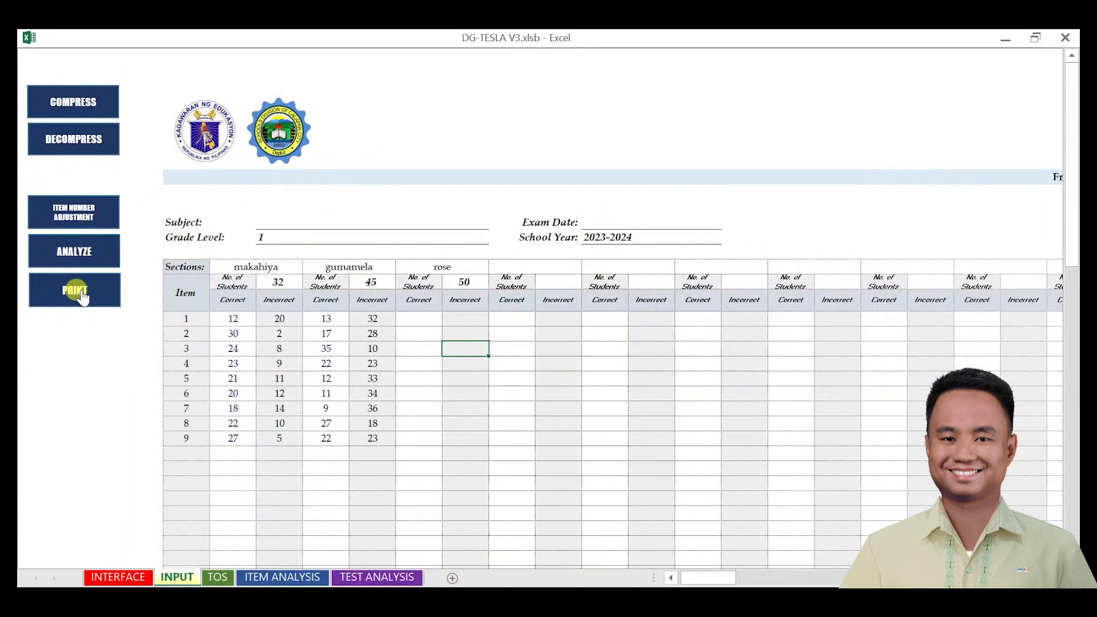
{"action": "left_click", "coordinate": [268, 577]}
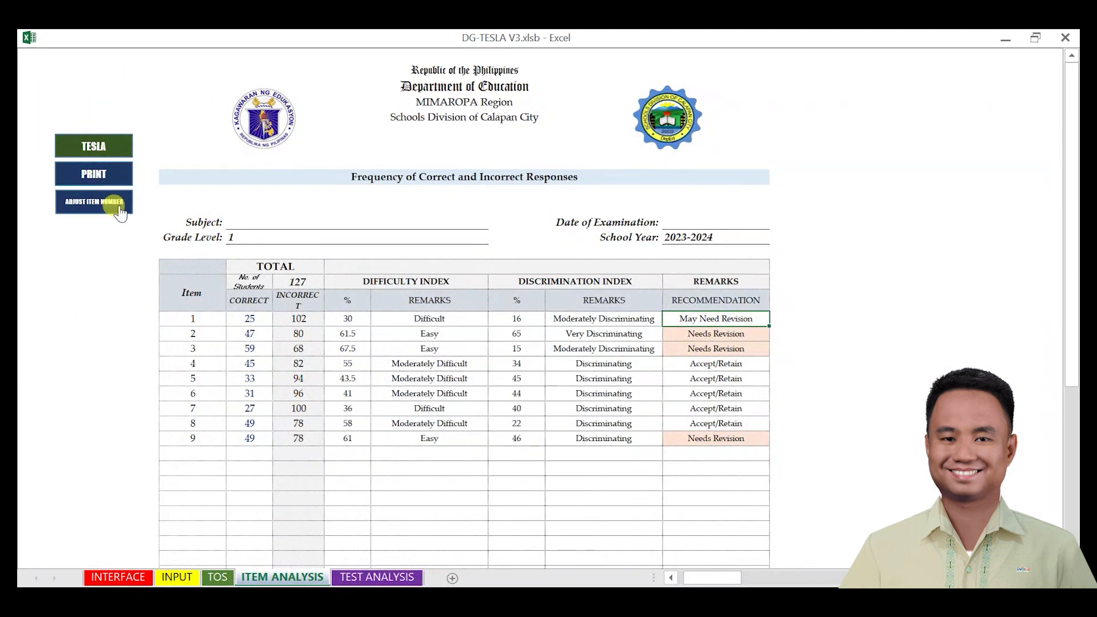
Step: Auto-adjust the row heights on the TEST ANALYSIS sheet and compress its mastery table to the filled competencies
{"action": "left_click", "coordinate": [374, 578]}
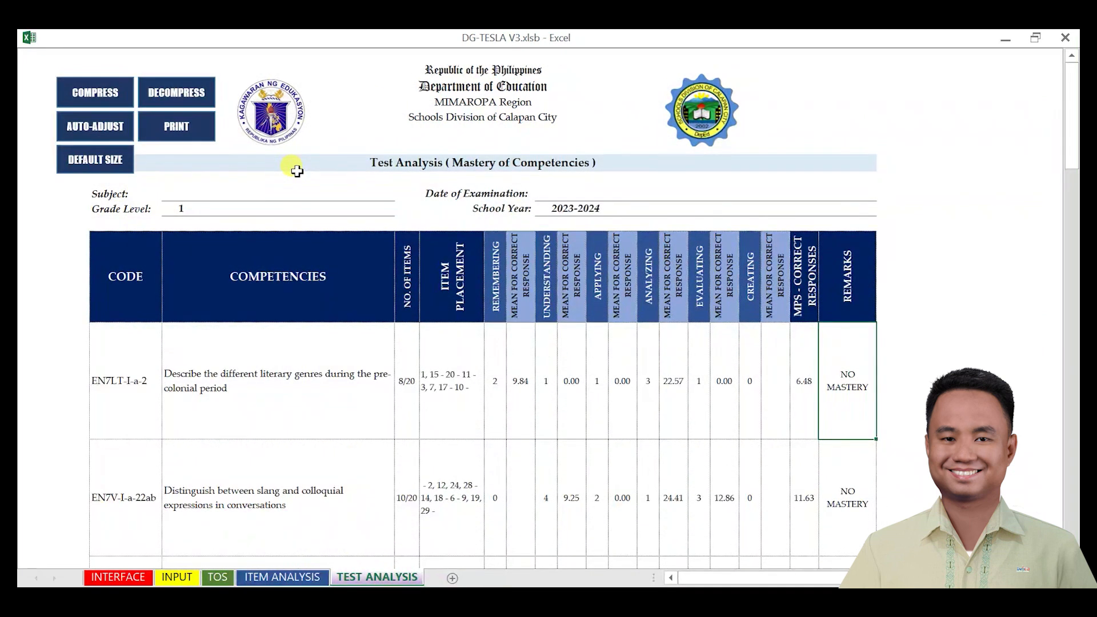
{"action": "left_click", "coordinate": [94, 126]}
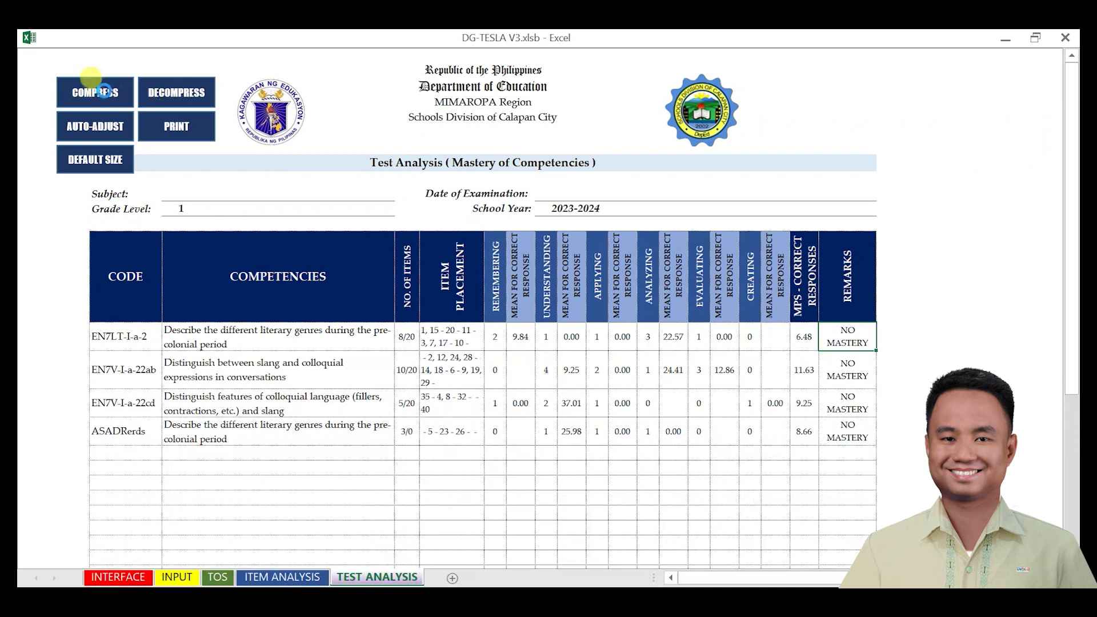
{"action": "left_click", "coordinate": [94, 93]}
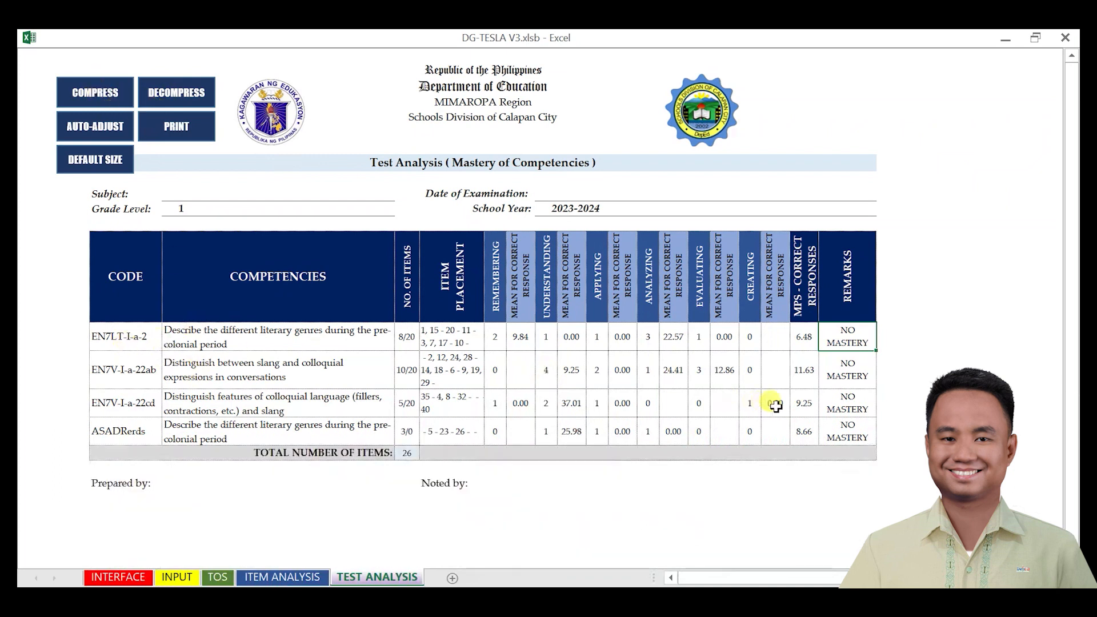
{"action": "scroll", "coordinate": [790, 448], "scroll_direction": "down", "scroll_amount": 2}
{"action": "scroll", "coordinate": [784, 444], "scroll_direction": "down", "scroll_amount": 1}
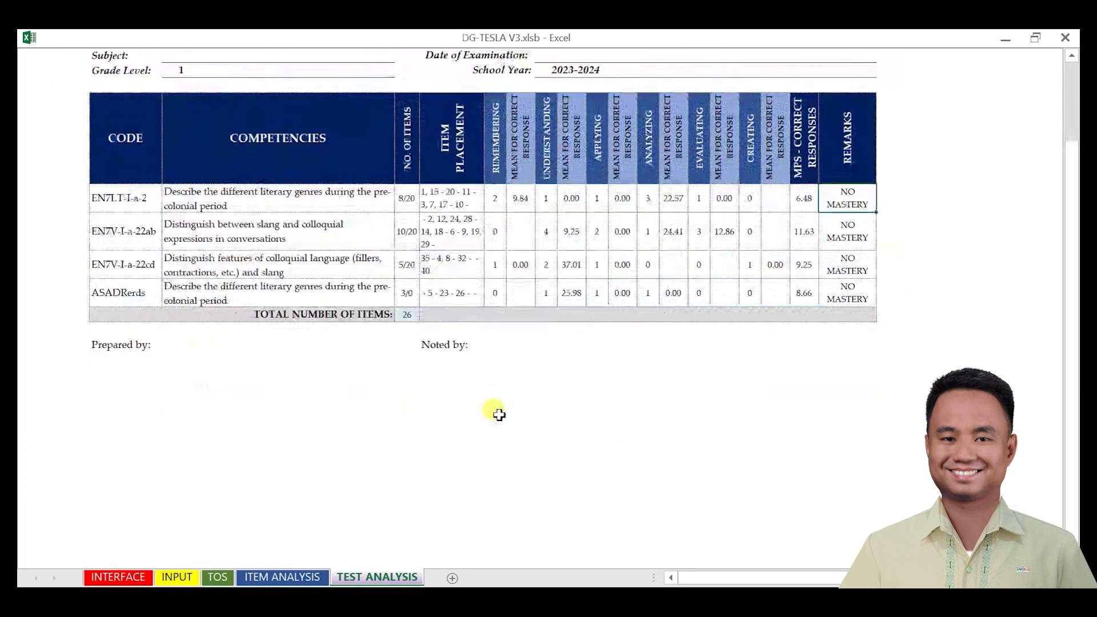
{"action": "scroll", "coordinate": [497, 412], "scroll_direction": "up", "scroll_amount": 3}
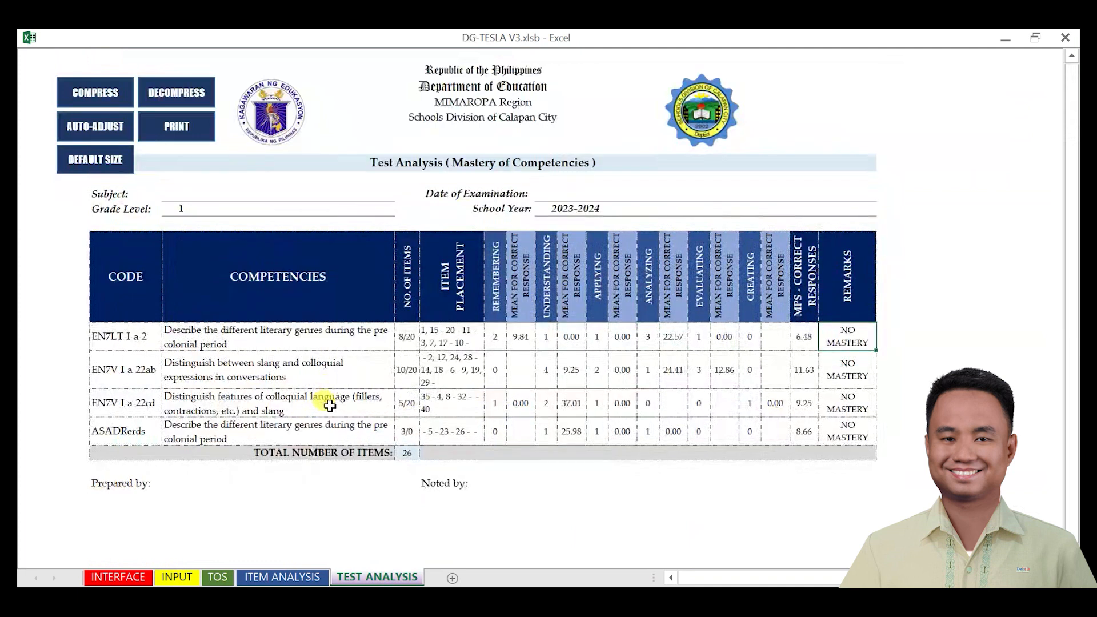
{"action": "scroll", "coordinate": [426, 529], "scroll_direction": "down", "scroll_amount": 1}
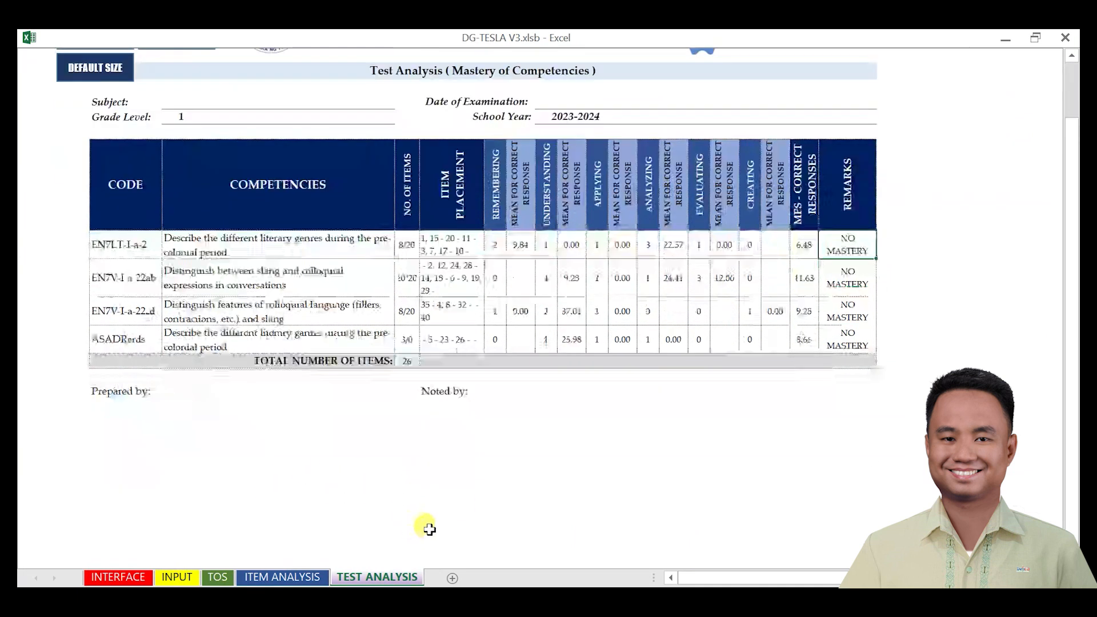
{"action": "scroll", "coordinate": [429, 519], "scroll_direction": "up", "scroll_amount": 1}
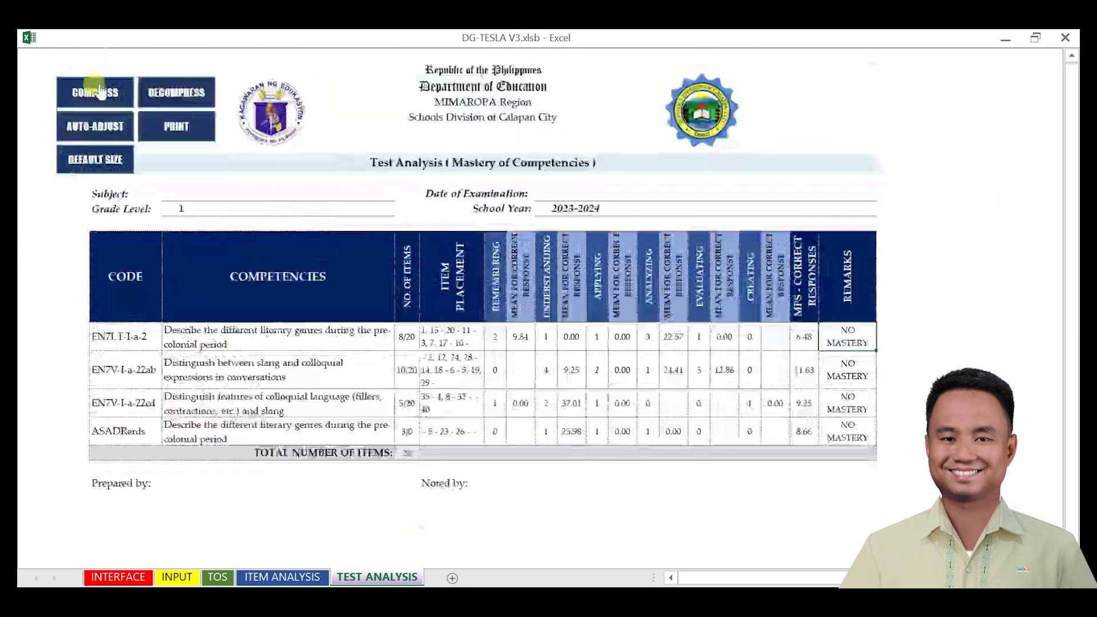
Step: Open the print form for the Test Analysis, examine its copies and From/To page fields, and close it without printing
{"action": "left_click", "coordinate": [182, 127]}
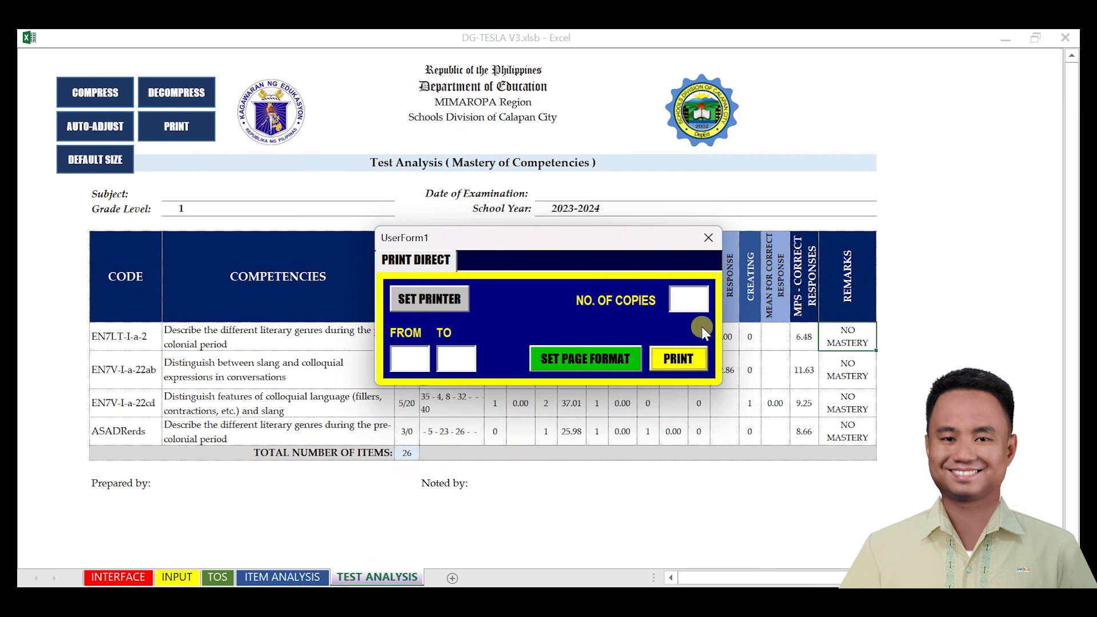
{"action": "left_click", "coordinate": [700, 298]}
{"action": "left_click", "coordinate": [421, 358]}
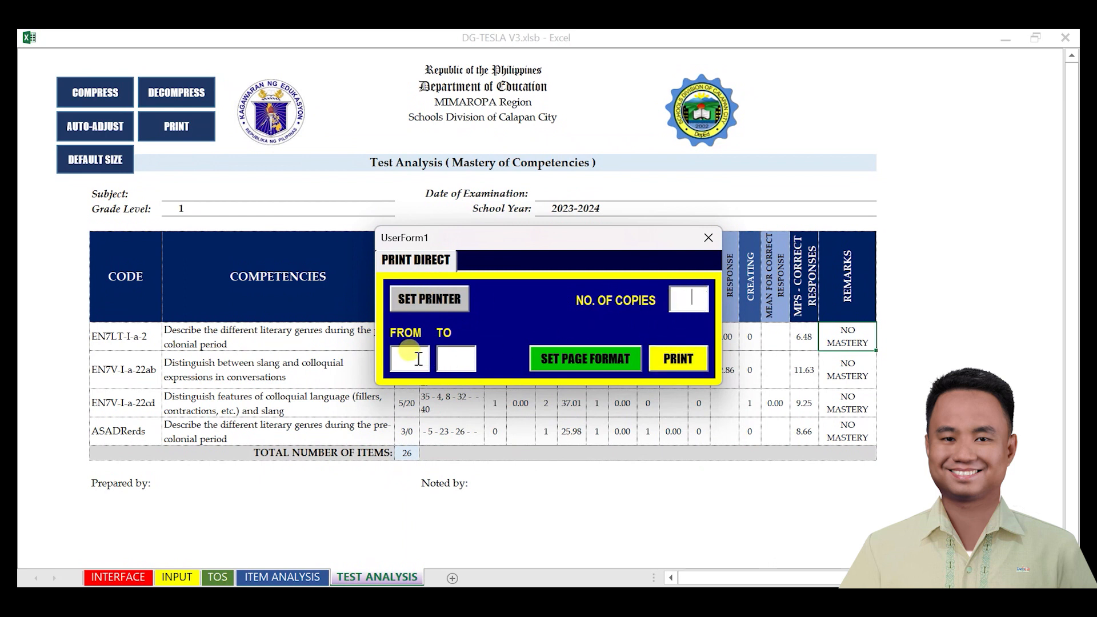
{"action": "left_click", "coordinate": [461, 360]}
{"action": "left_click", "coordinate": [408, 359]}
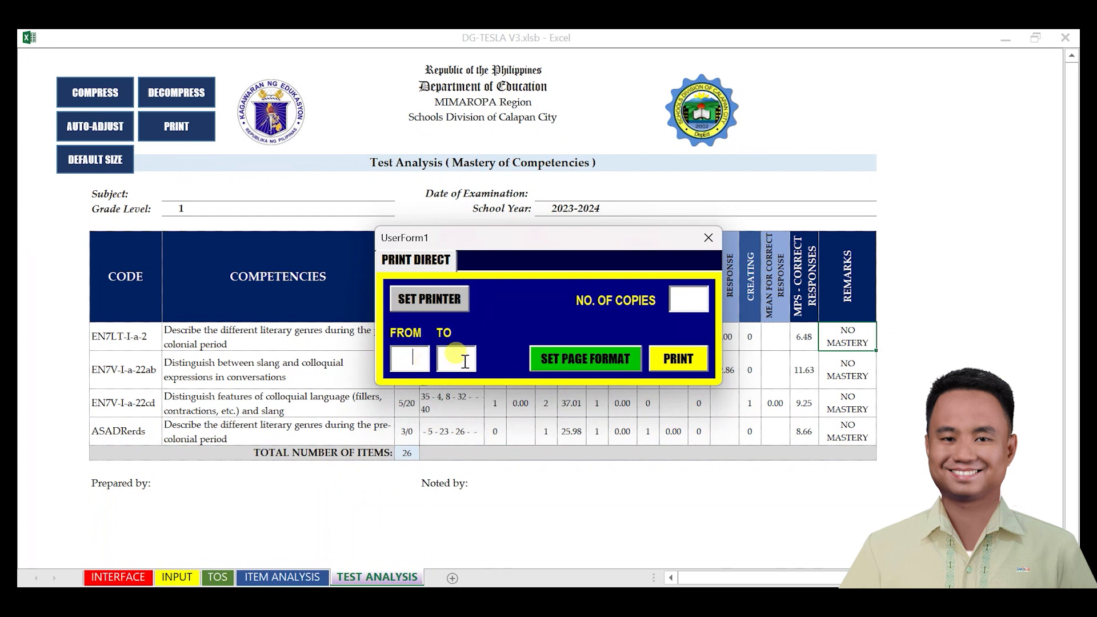
{"action": "left_click", "coordinate": [696, 296]}
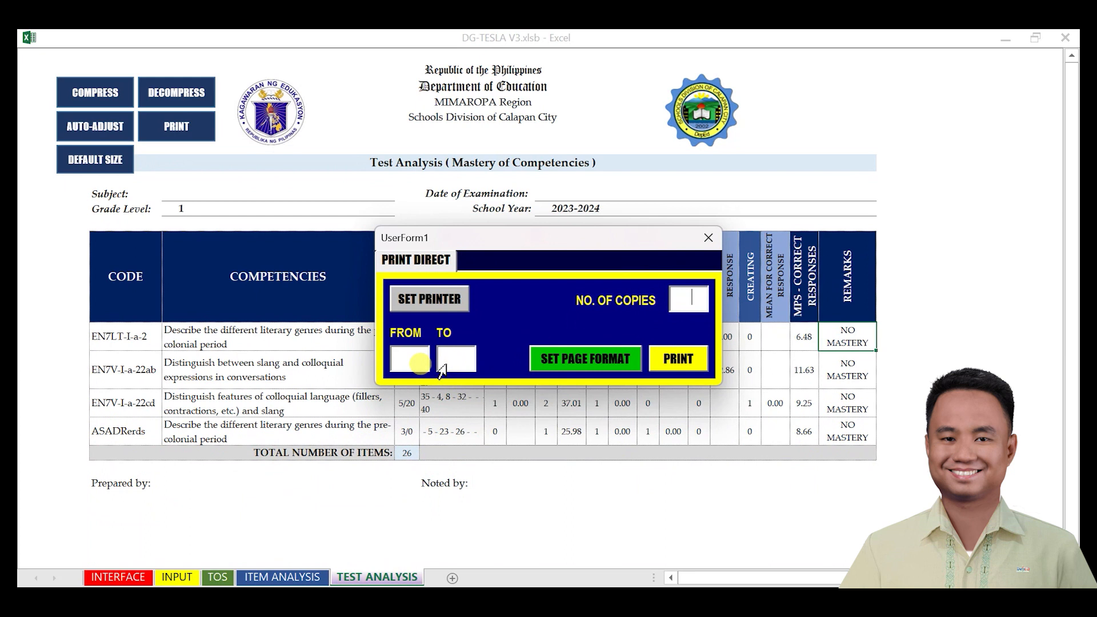
{"action": "left_click", "coordinate": [709, 237]}
Step: Go back through the ITEM ANALYSIS, TOS and INPUT sheets to INTERFACE and save the workbook from there
{"action": "left_click", "coordinate": [282, 577]}
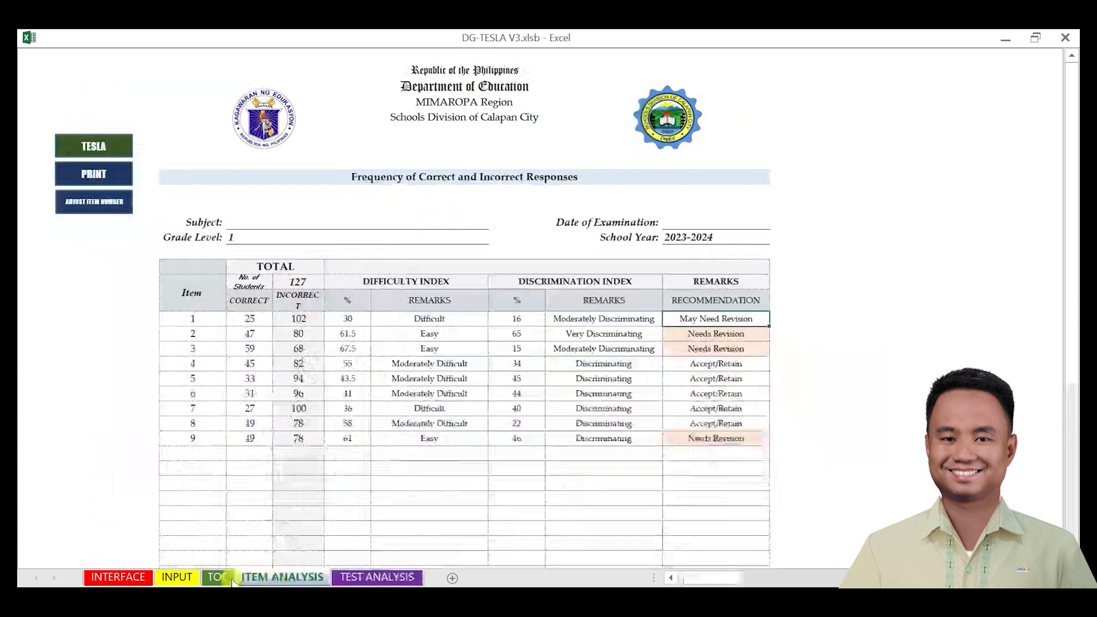
{"action": "left_click", "coordinate": [217, 577]}
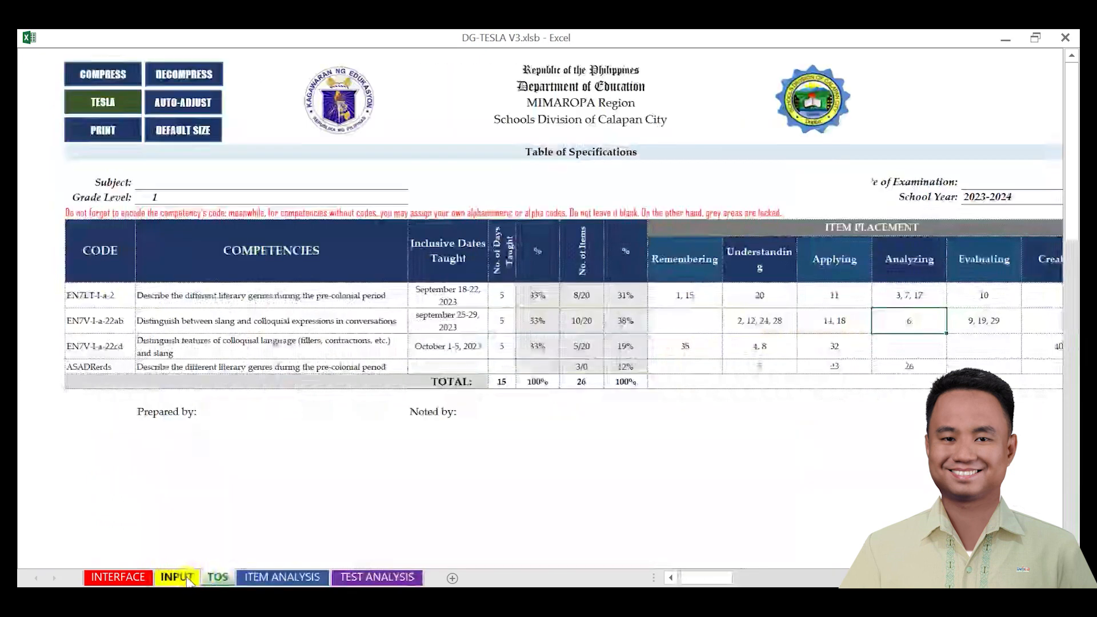
{"action": "left_click", "coordinate": [157, 577]}
{"action": "left_click", "coordinate": [130, 577]}
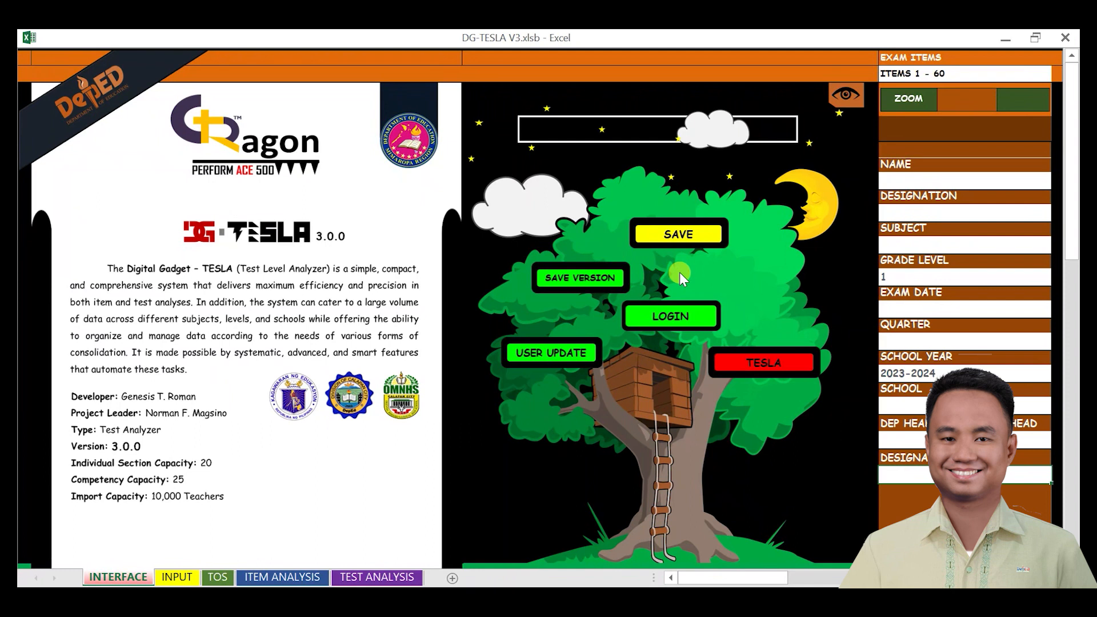
{"action": "left_click", "coordinate": [676, 239]}
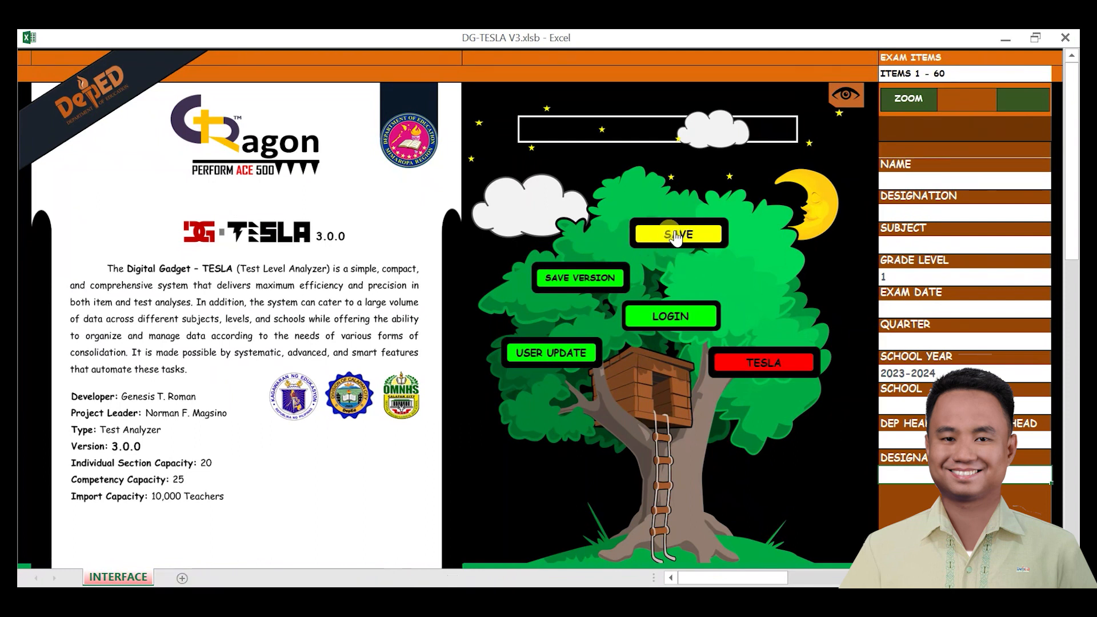